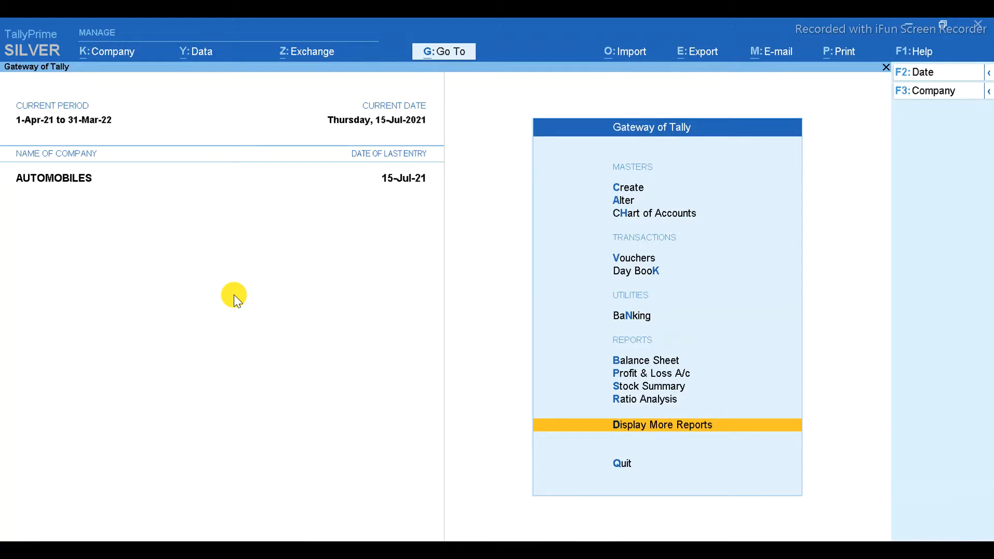
Open the Trial Balance and drill down into the Purchase Accounts group.
key("Return")
key("Return")
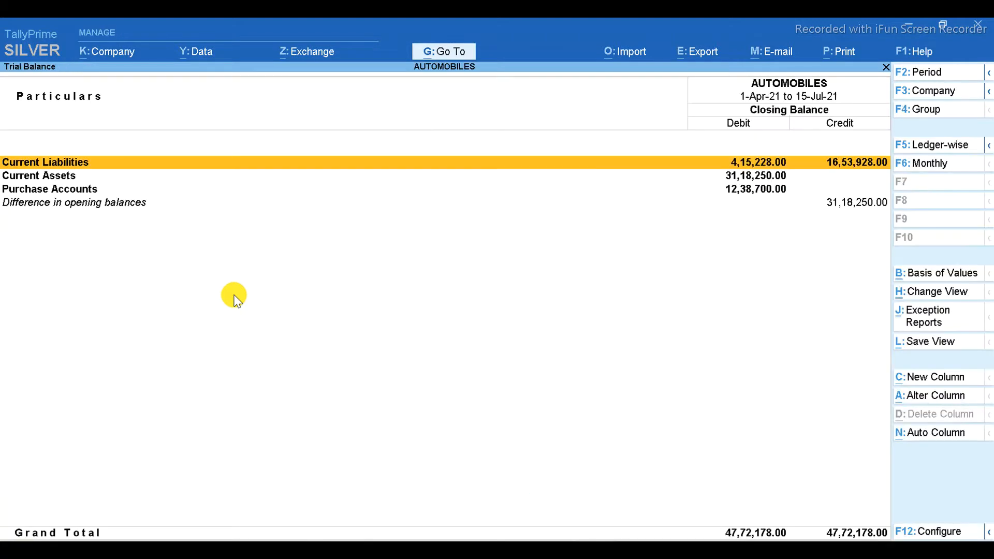
key("Down")
key("Down")
key("Return")
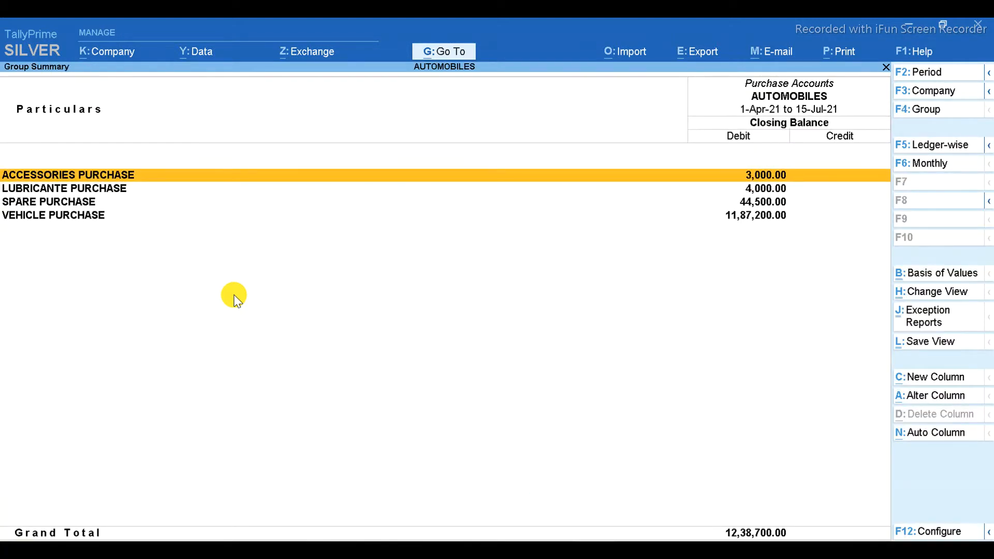
Show the Purchase Accounts summary in detail, review the ledgers under each purchase group, and return to the Trial Balance.
key("alt+F5")
key("Down")
key("Down")
key("Down")
key("Down")
key("Down")
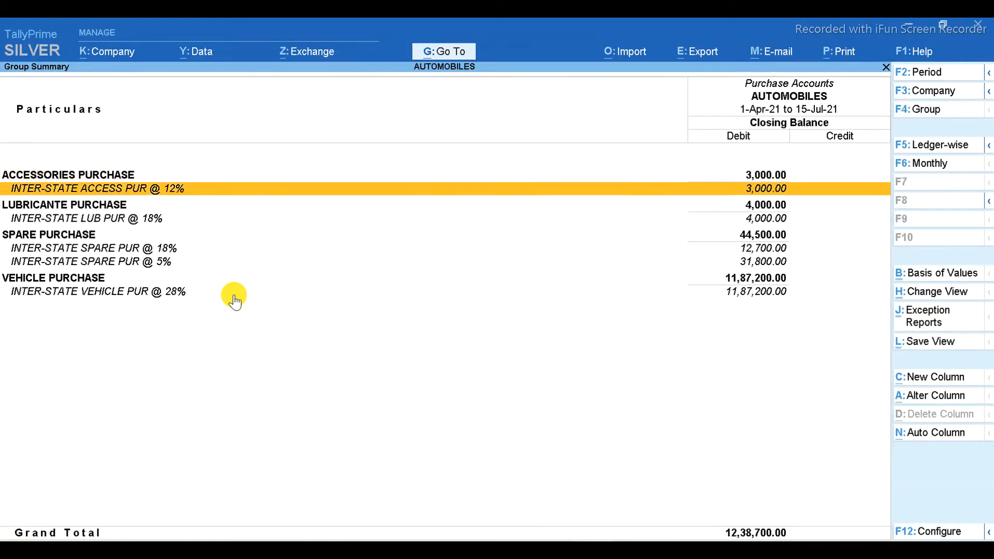
key("Down")
key("Down")
key("Down")
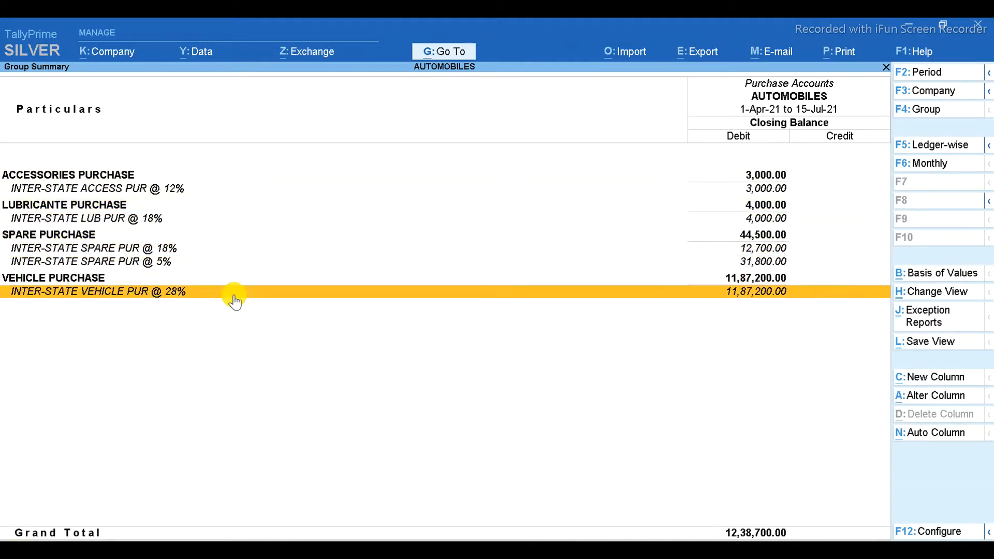
key("Up")
key("Escape")
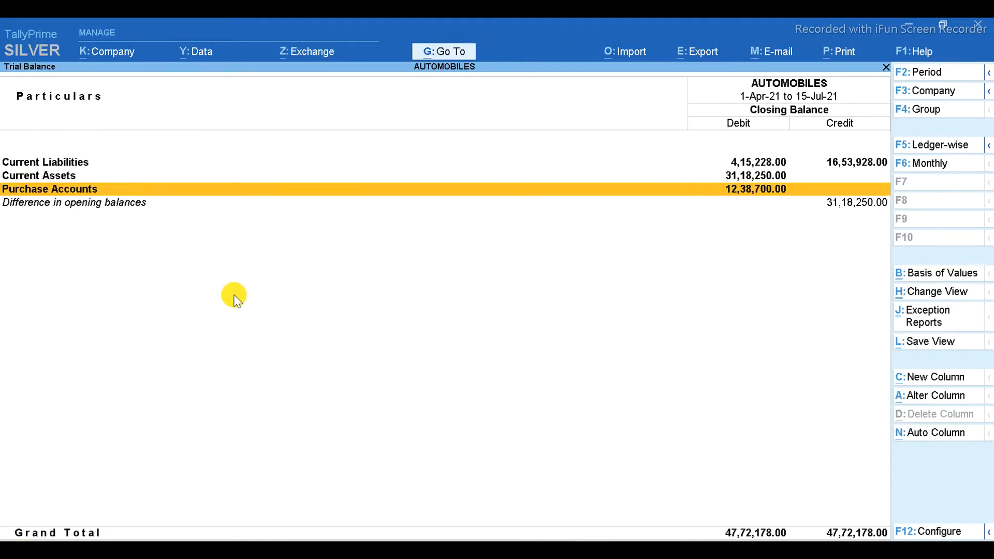
View the Current Assets group from the Trial Balance and return to the Gateway of Tally.
key("Up")
key("Return")
key("Escape")
key("Escape")
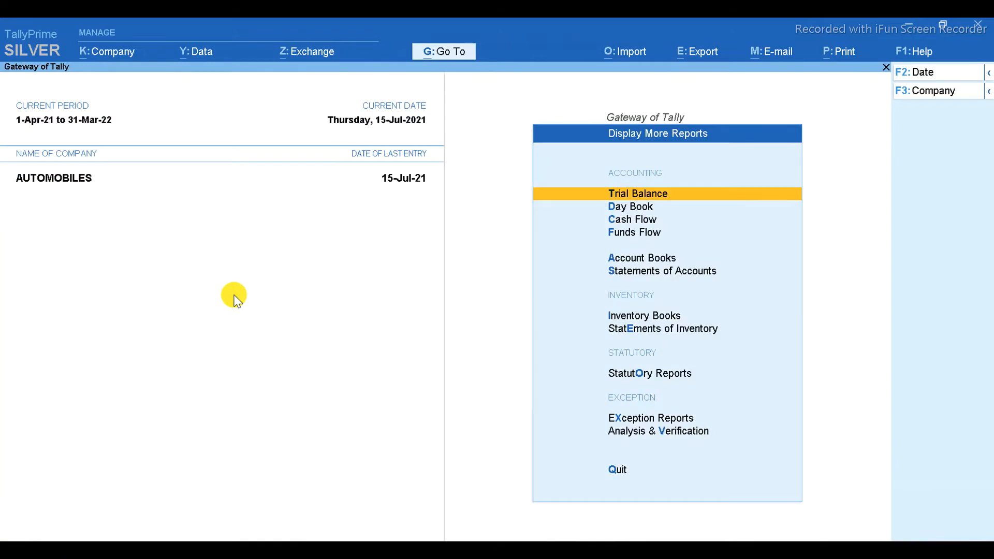
key("Escape")
Open the Profit & Loss A/c in detailed view and review the opening stock and purchase account groups.
key("p")
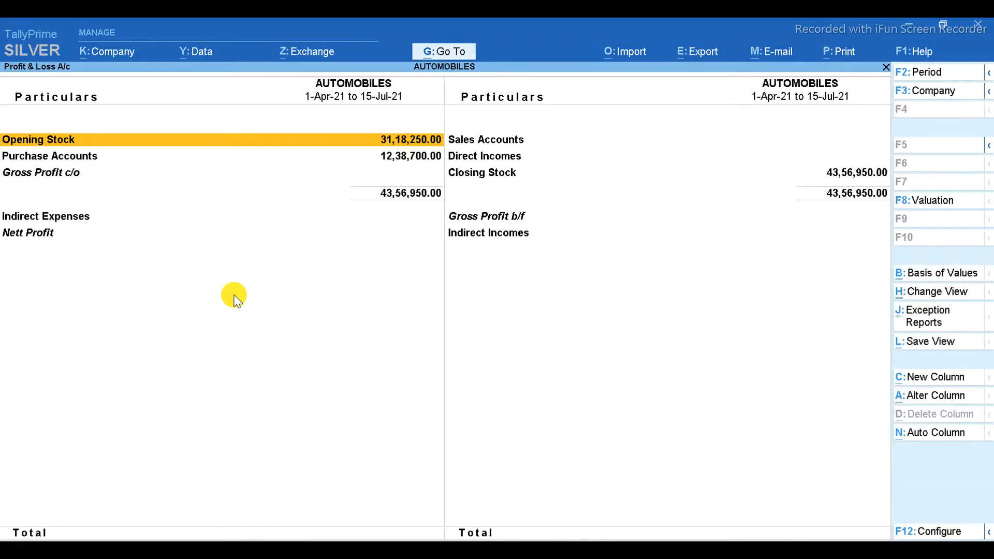
key("alt+F5")
key("Down")
key("Down")
key("Down")
key("Down")
key("Down")
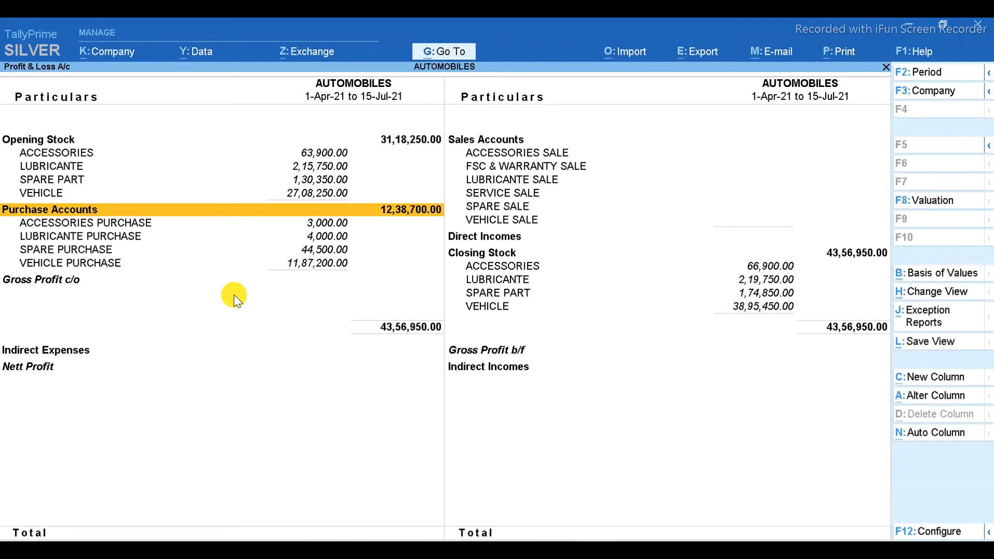
Drill into Purchase Accounts from the Profit & Loss A/c with details shown, and return to the Gateway of Tally.
key("Return")
key("alt+F5")
key("Escape")
key("Escape")
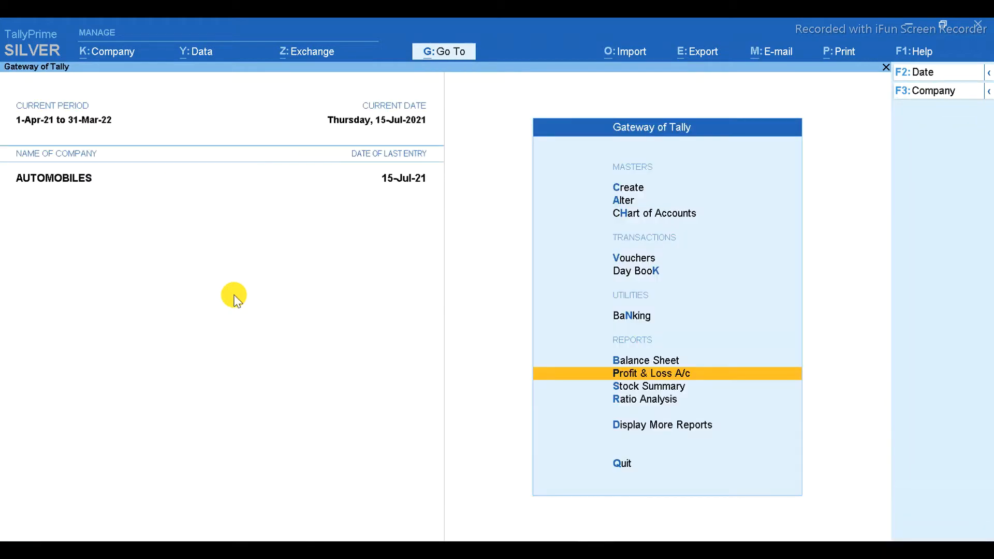
Start an INTER-STATE PURCHASE voucher with number 11 and ABC PVT LTD- DELHI as the party account.
type("v")
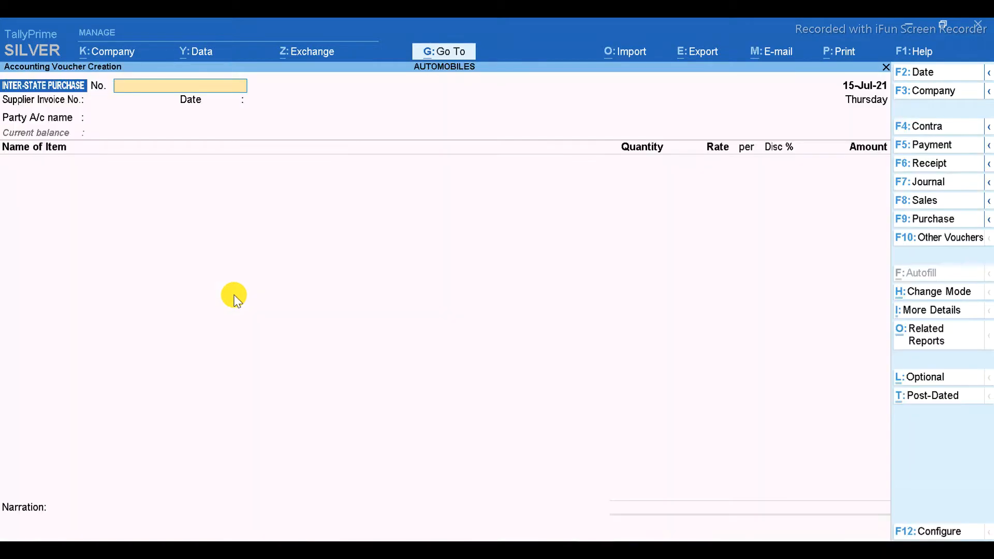
type("11")
key("Return")
key("Return")
key("Return")
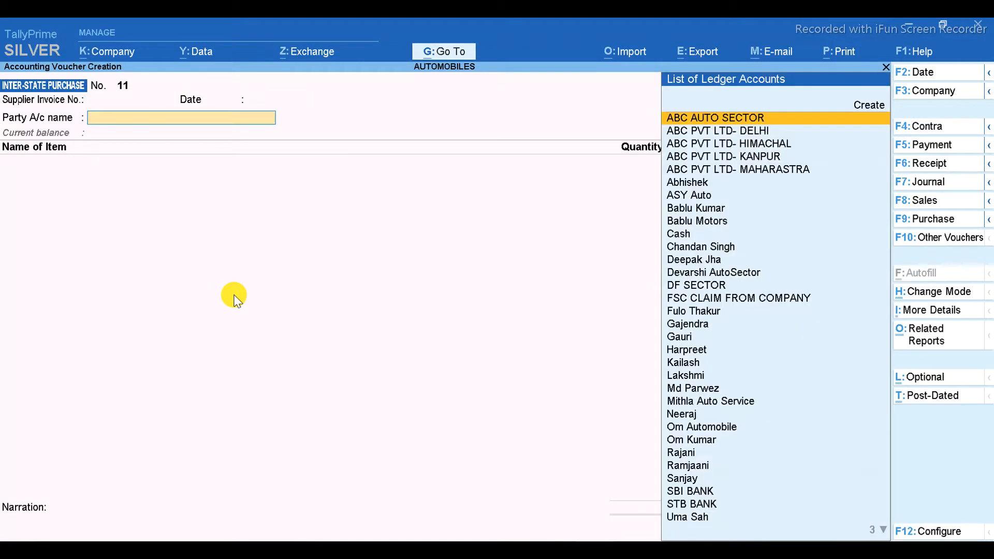
key("Down")
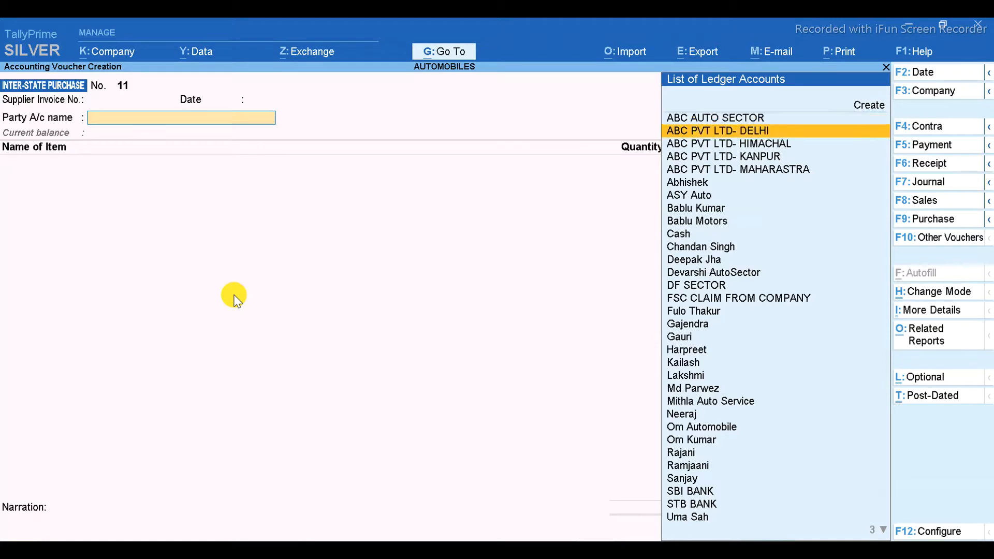
key("Return")
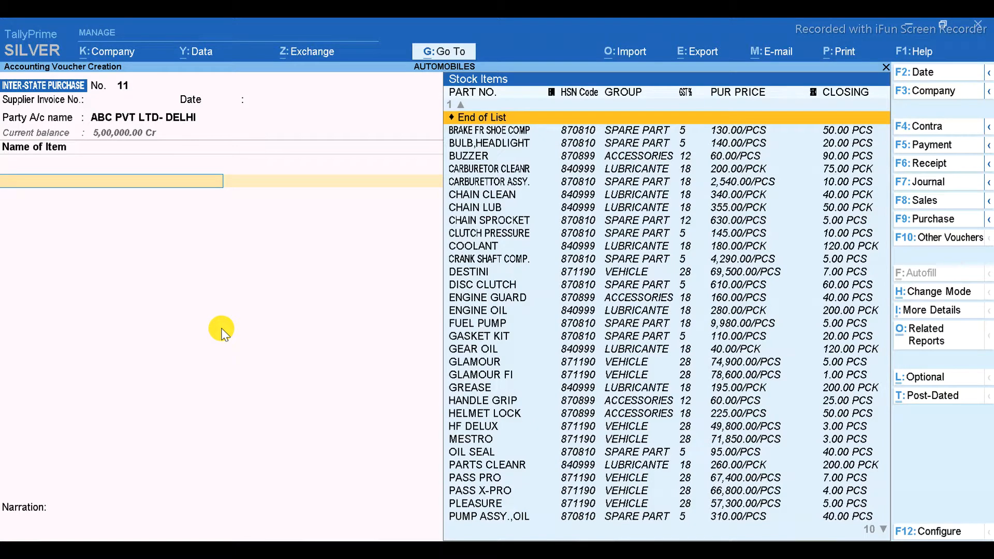
left_click(914, 52)
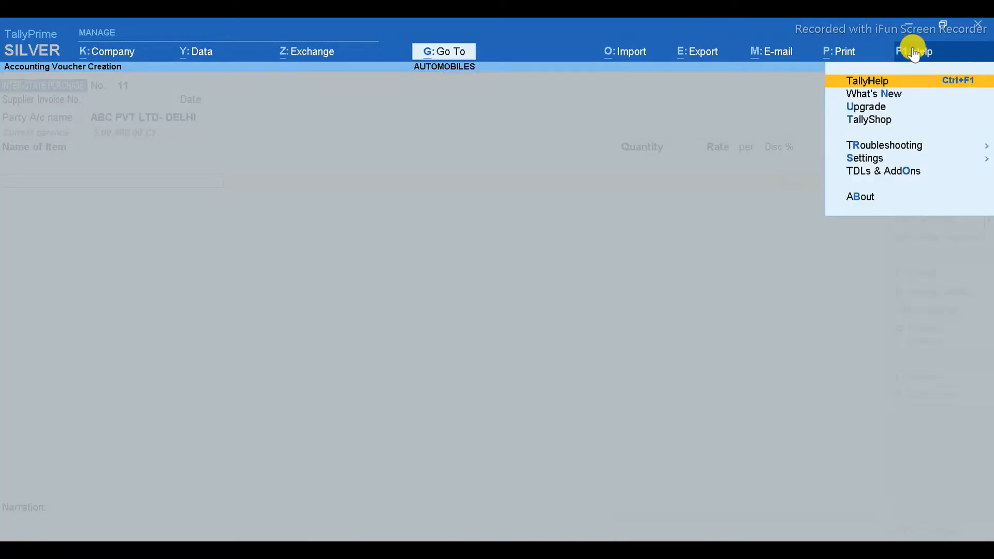
key("Right")
key("Right")
key("Right")
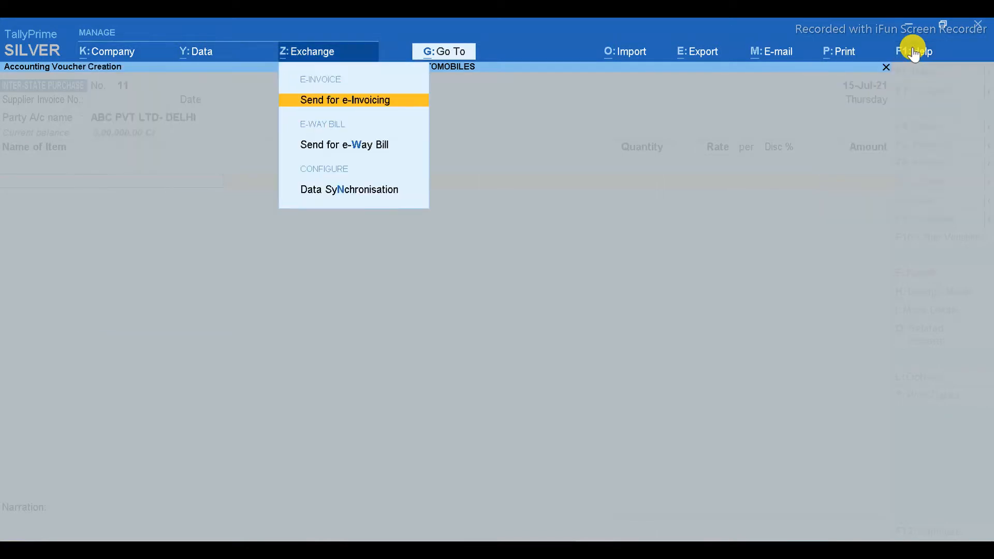
left_click(914, 52)
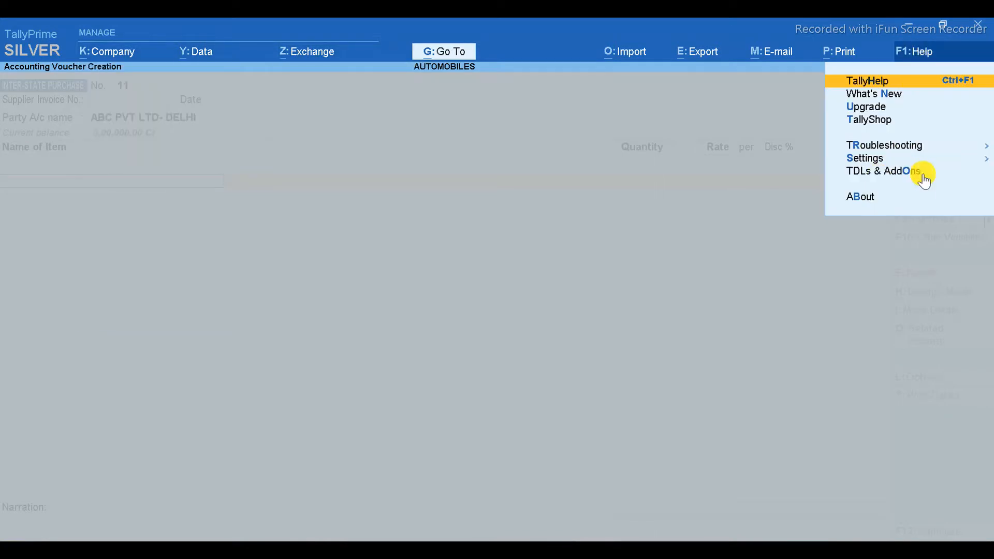
key("Escape")
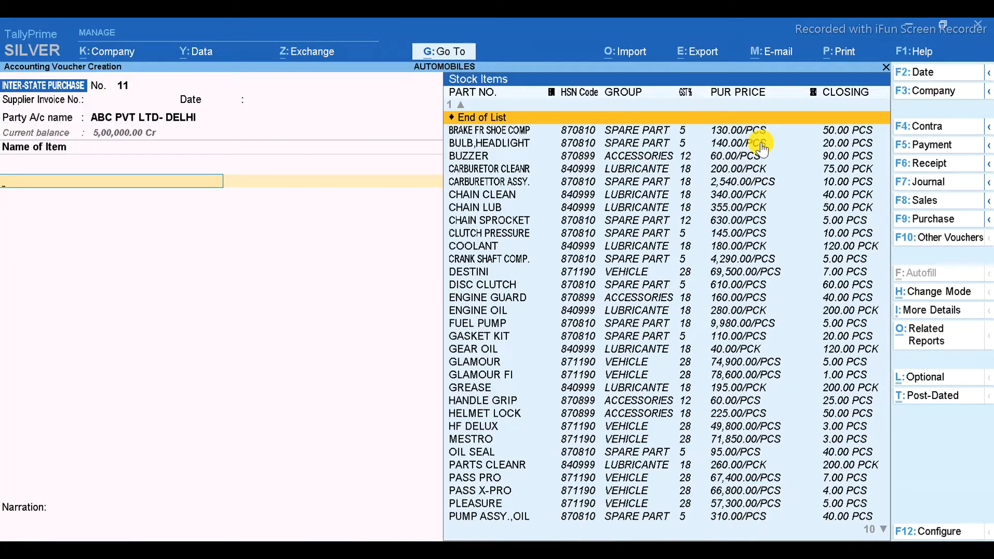
Switch the voucher type to INTRA-STATE PURCHASE and quit the voucher without saving it.
left_click(943, 219)
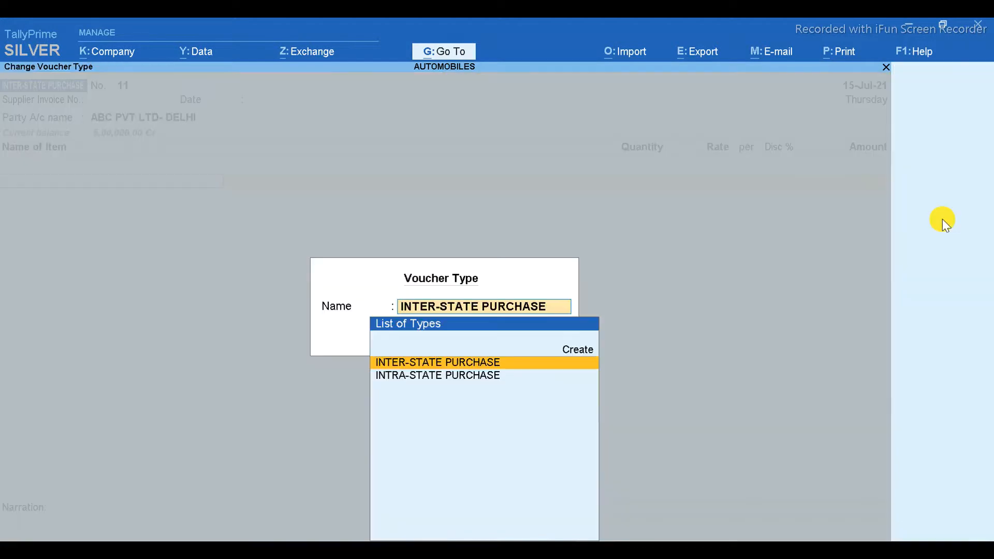
key("Down")
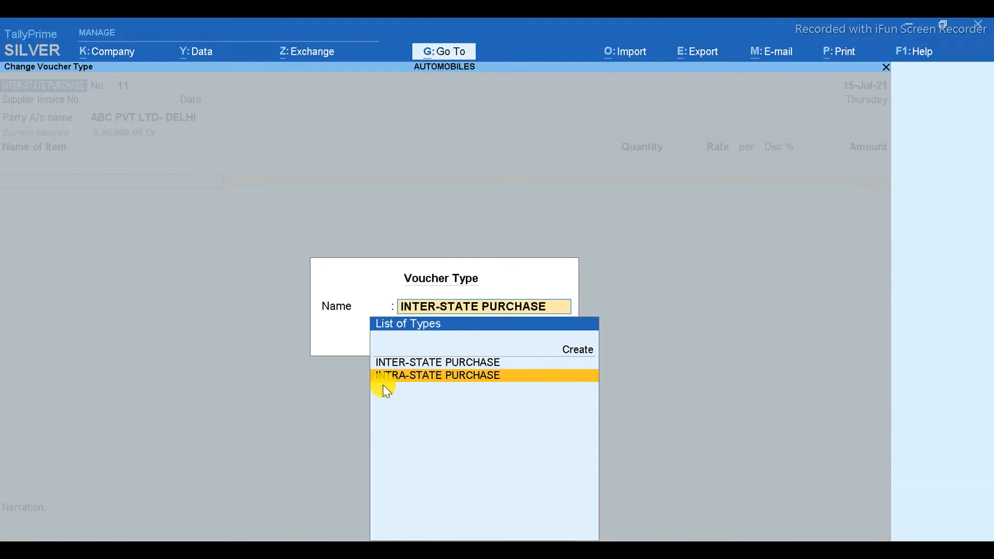
left_click(468, 387)
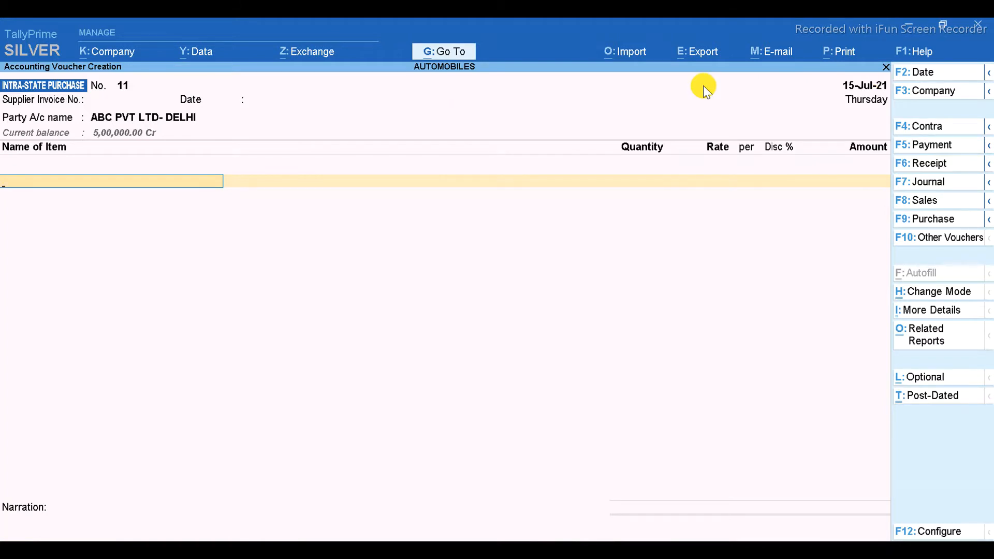
key("Escape")
key("y")
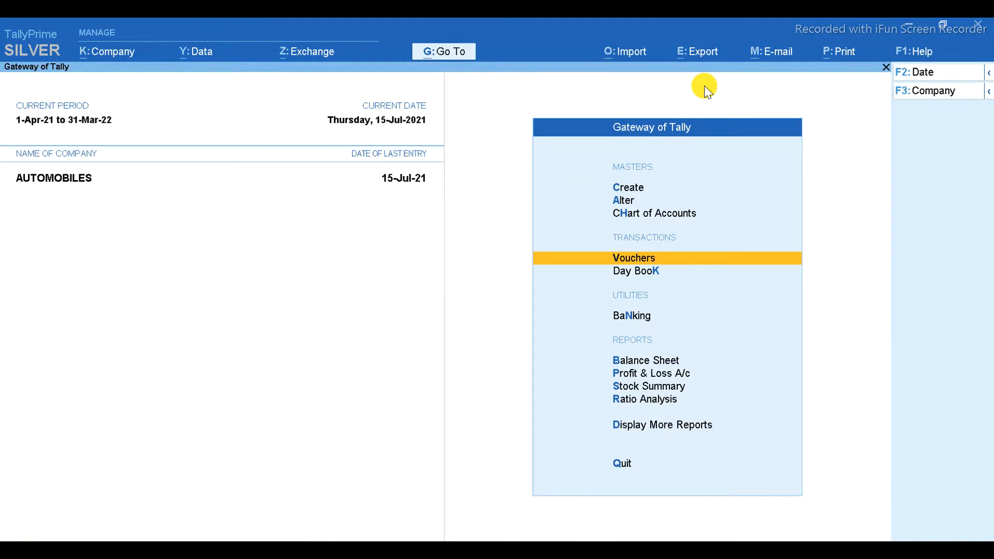
Open the list of ledgers in the Chart of Accounts and examine the sales and purchase ledgers by tax rate.
left_click(654, 223)
type("l")
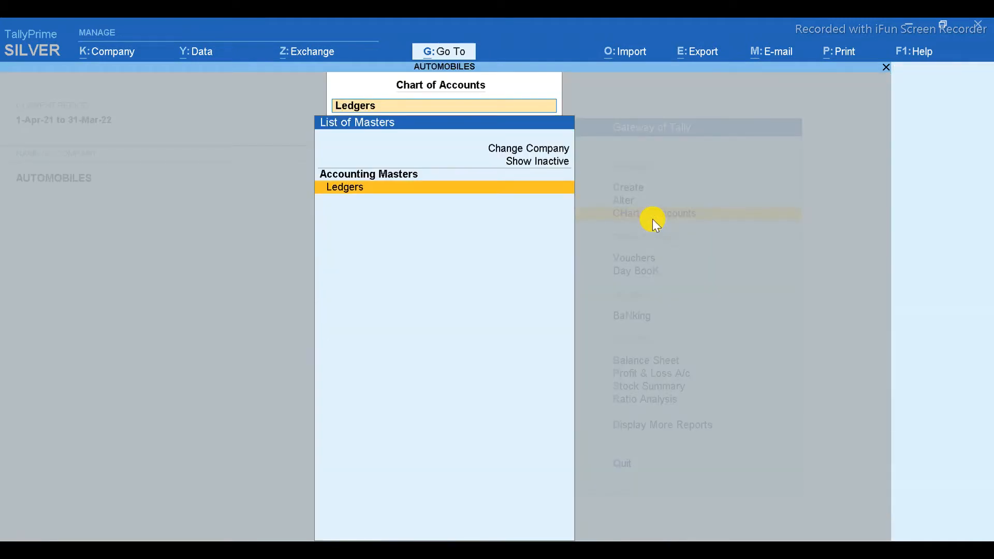
key("Return")
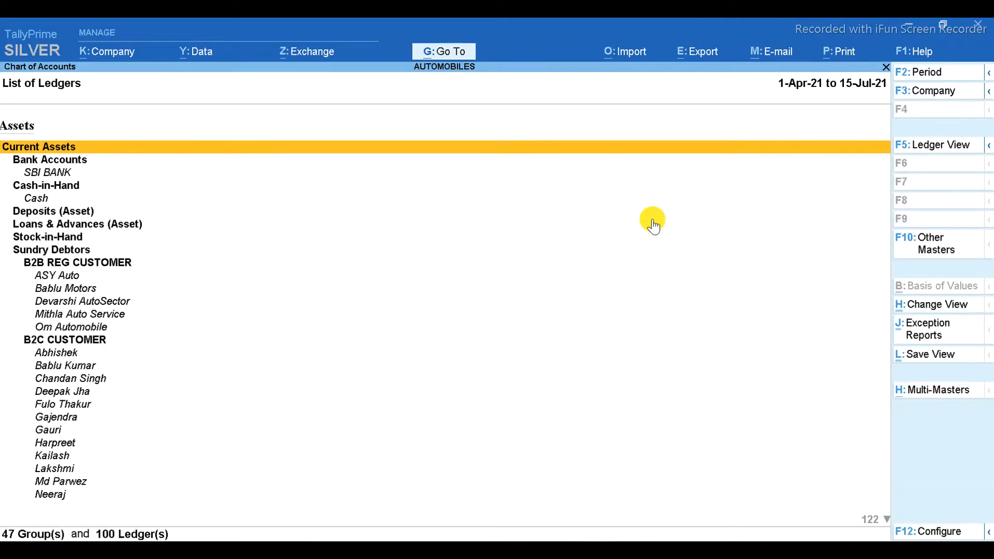
key("End")
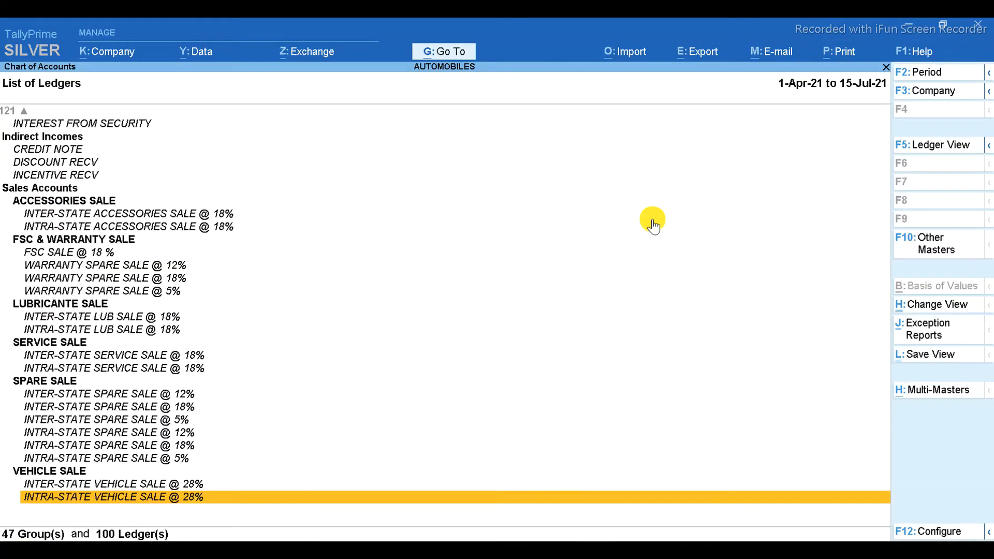
key("Up")
key("Up")
key("Up")
key("Up")
key("Up")
key("Up")
key("Up")
key("Up")
key("Up")
key("Up")
key("Up")
key("Up")
key("Up")
key("Up")
key("Up")
key("Up")
key("Up")
key("Up")
key("Up")
key("Up")
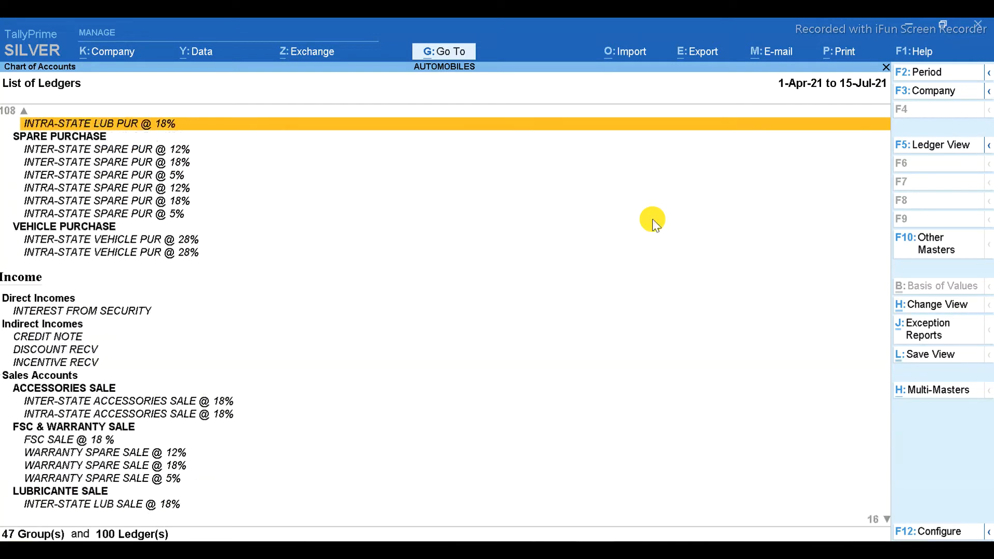
Examine the CGST, IGST and SGST input and output tax ledgers in the list of ledgers.
key("Up")
key("Up")
key("Up")
key("Up")
key("Up")
key("Up")
key("Up")
key("Up")
key("Up")
key("Up")
key("Up")
key("Up")
key("Up")
key("Up")
key("Up")
key("Up")
key("Up")
key("Up")
key("Up")
key("Up")
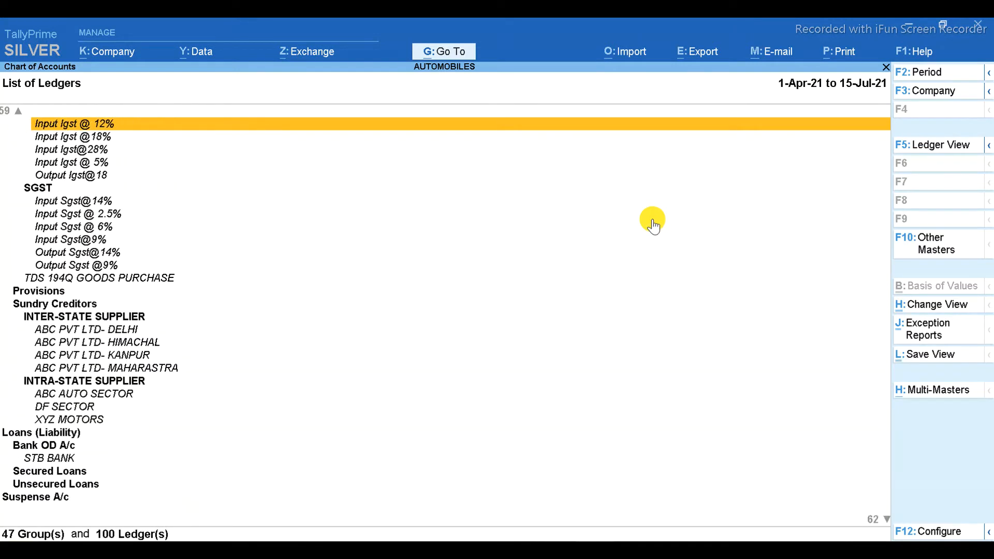
key("Up")
key("Up")
key("Up")
key("Up")
key("Up")
key("Up")
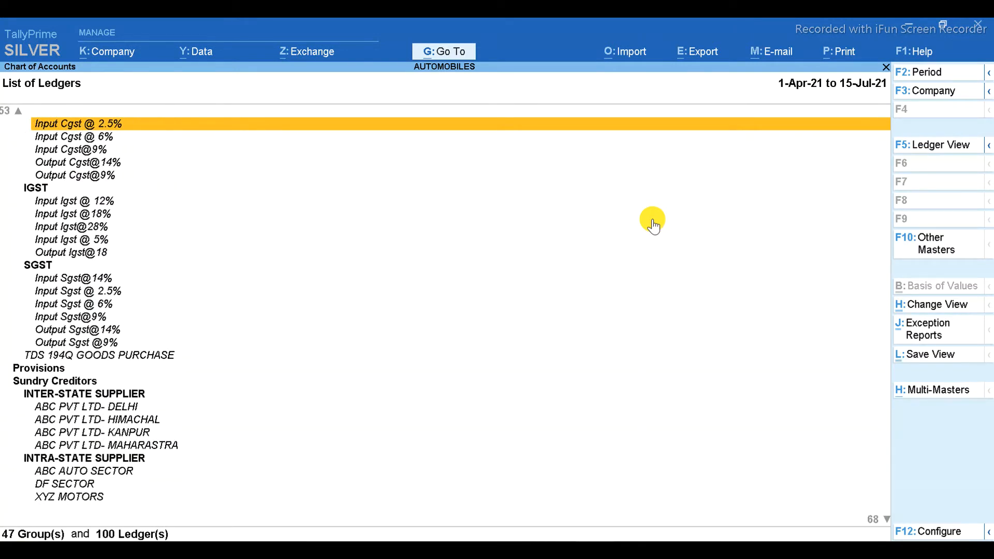
key("Down")
key("Down")
key("Down")
key("Down")
key("Down")
key("Down")
key("Down")
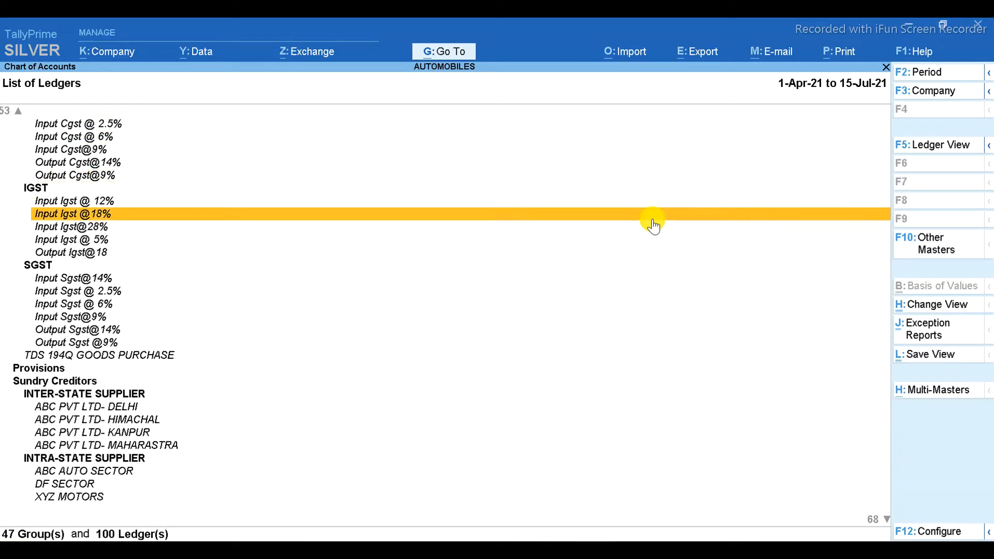
Examine the inter-state and intra-state supplier ledgers under Sundry Creditors and return to the Gateway of Tally.
key("Down")
key("Down")
key("Down")
key("Down")
key("Down")
key("Down")
key("Down")
key("Down")
key("Down")
key("Down")
key("Down")
key("Down")
key("Down")
key("Down")
key("Down")
key("Down")
key("Down")
key("Down")
key("Down")
key("Down")
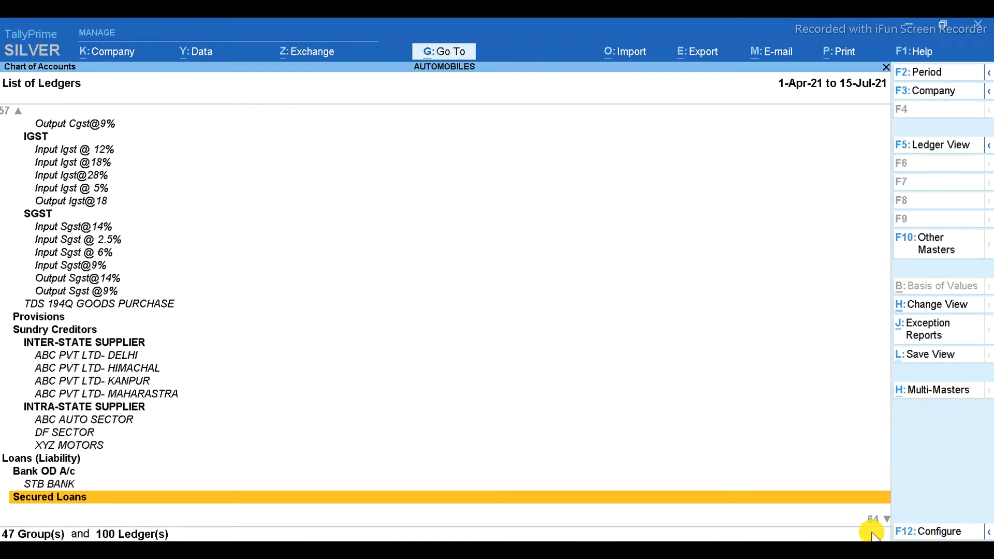
key("Escape")
key("Escape")
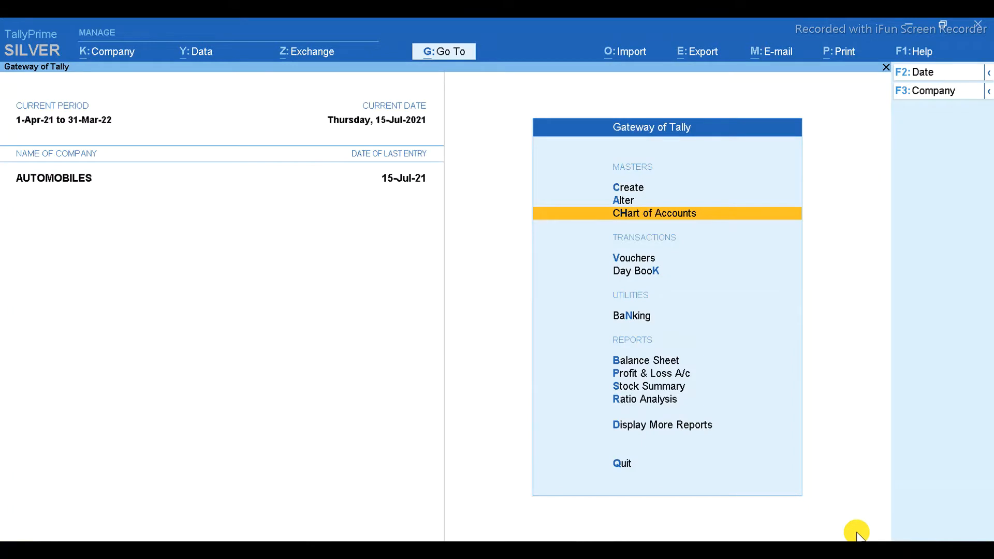
Create a voucher of type INTRA-STATE PURCHASE and set its voucher number to 0123.
left_click(622, 263)
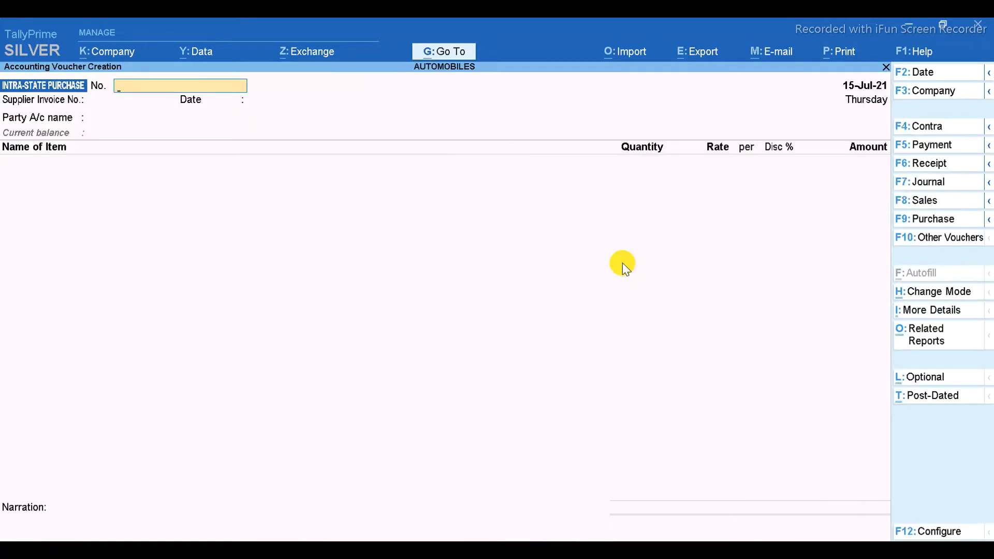
left_click(918, 222)
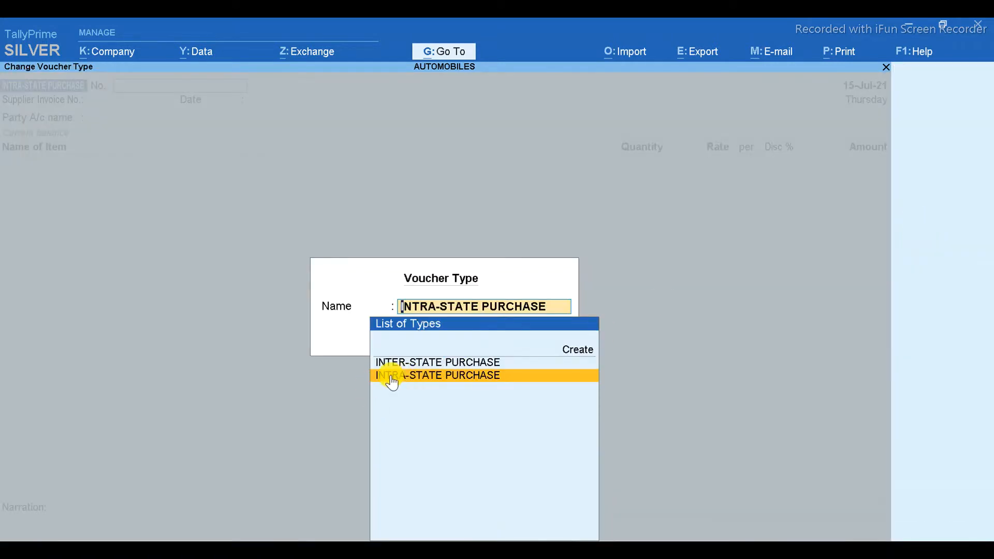
left_click(422, 379)
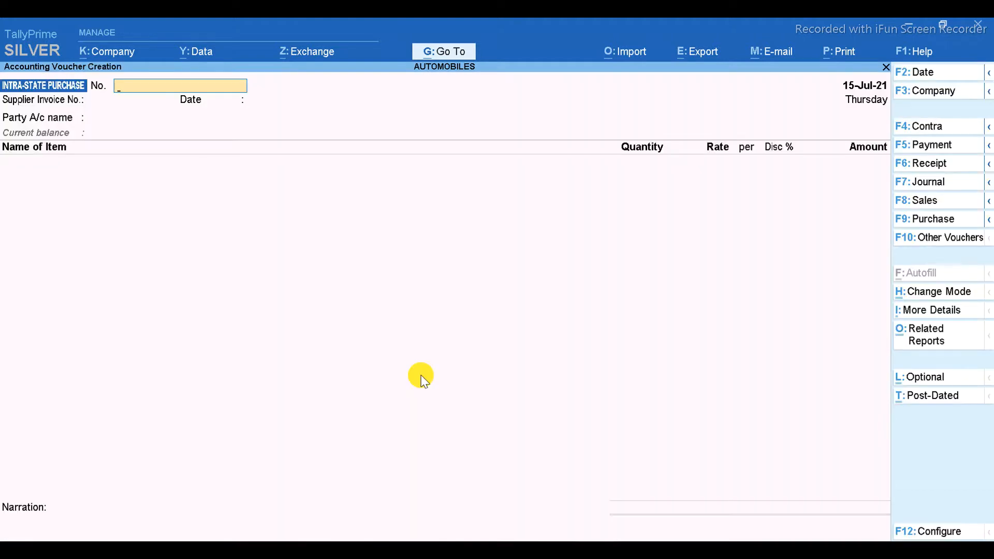
type("0123")
key("Return")
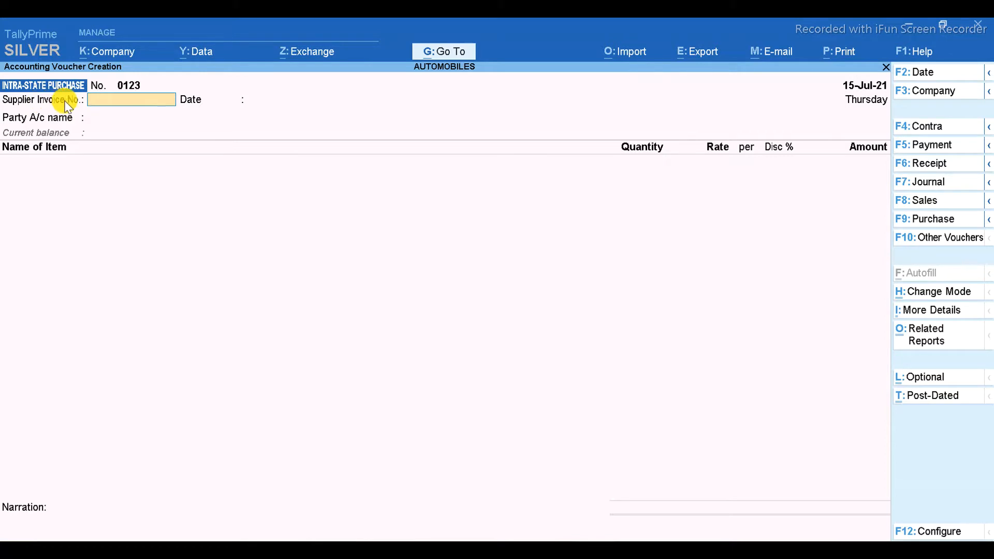
Set the supplier invoice number of the purchase voucher to 0123.
key("Return")
type("0123")
key("Return")
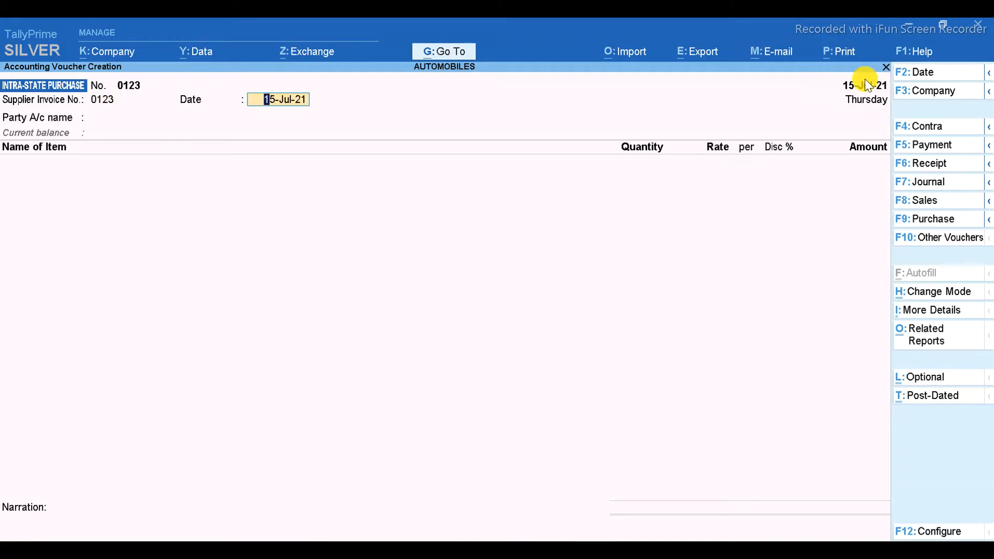
Set the purchase voucher's date to 5-May-21.
type("5.")
key("F2")
type("5.5")
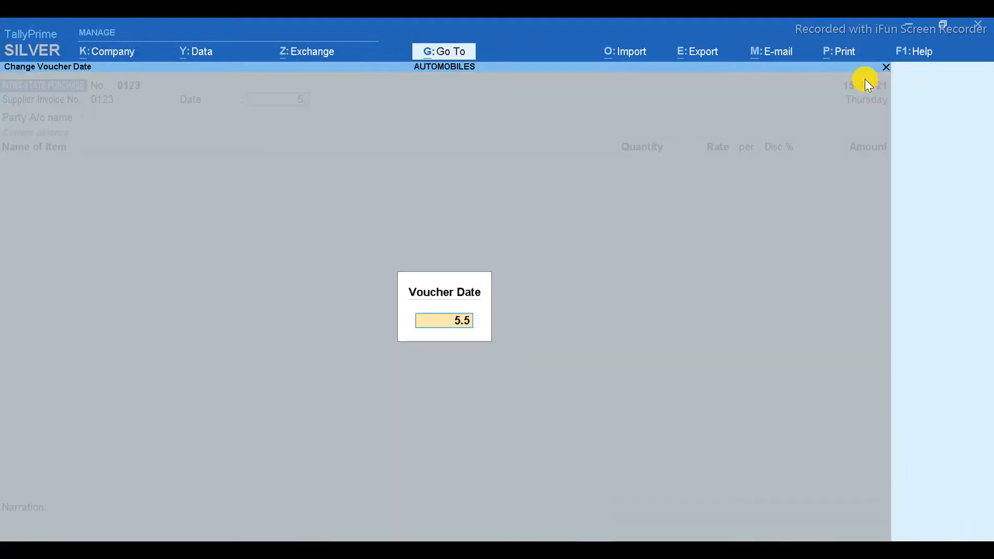
key("Return")
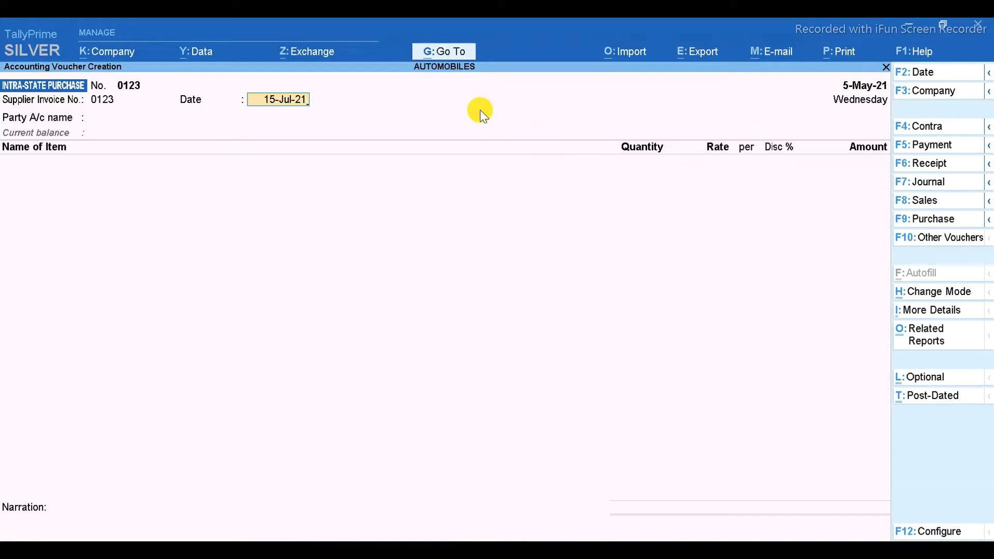
Set the supplier invoice date to 28-Apr-21 and choose ABC AUTO SECTOR as the party account.
type("28.4")
key("BackSpace")
key("BackSpace")
key("BackSpace")
key("BackSpace")
key("BackSpace")
key("BackSpace")
key("BackSpace")
key("BackSpace")
key("BackSpace")
key("BackSpace")
key("BackSpace")
key("BackSpace")
key("BackSpace")
type("28.4")
key("Return")
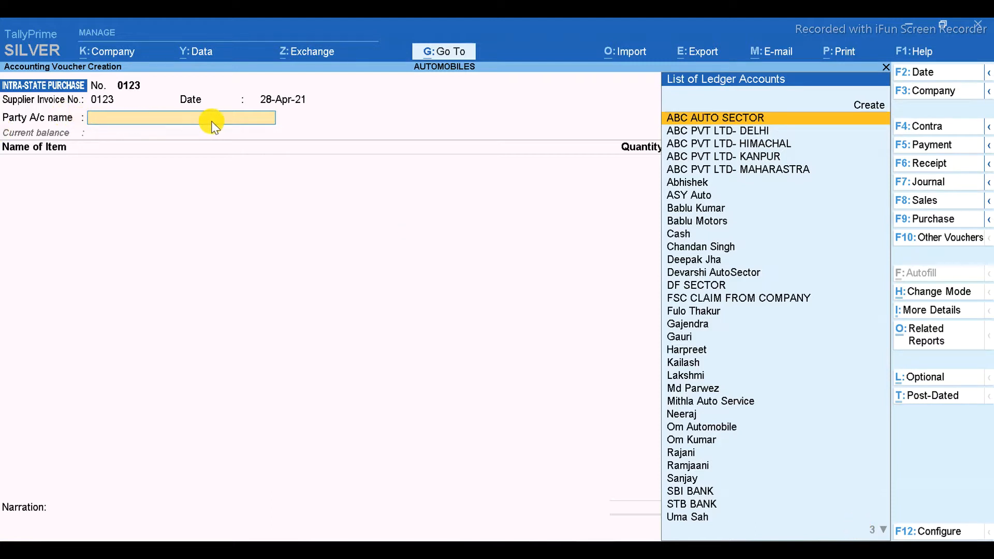
type("Abc")
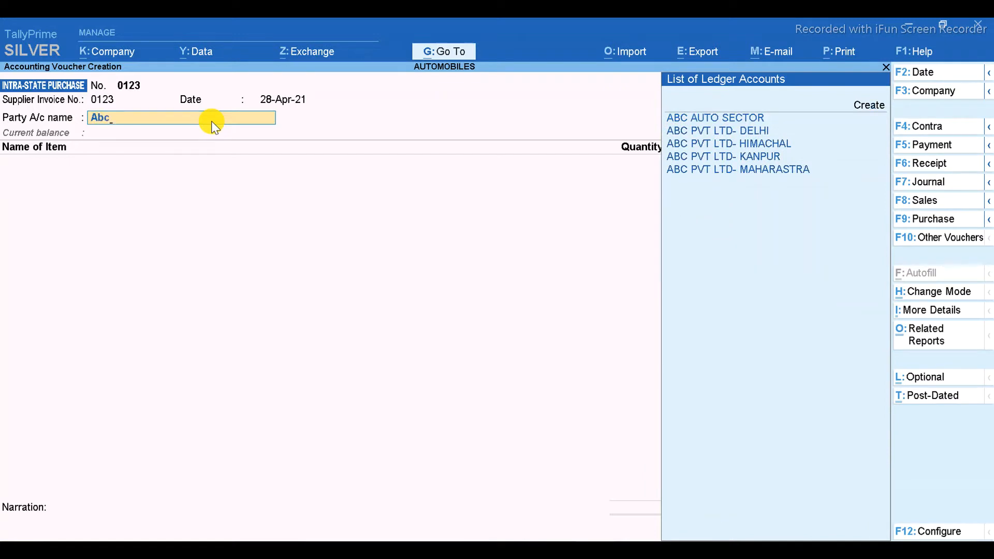
key("Return")
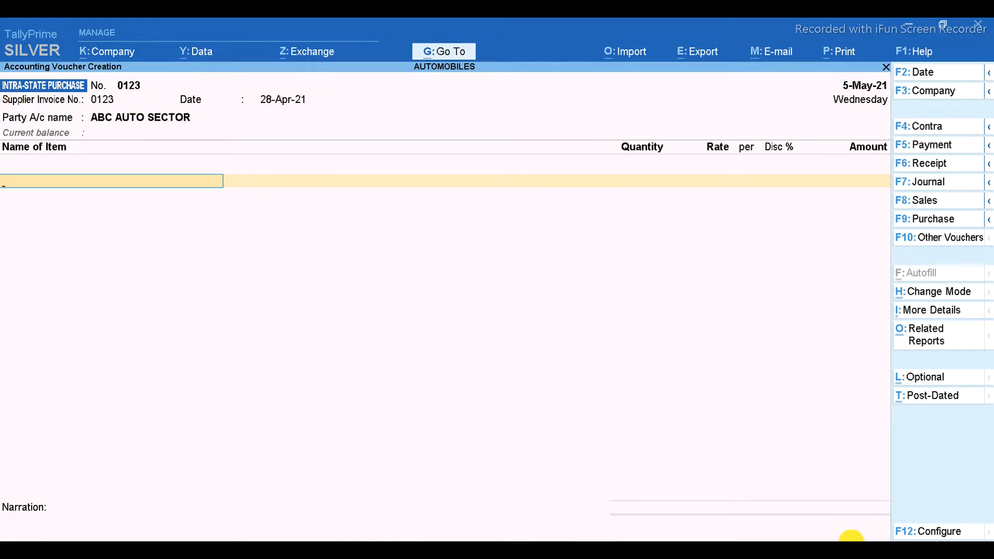
Add the stock item BRAKE FR SHOE COMP to the voucher with a quantity of 10 PCS at a rate of 130.00.
left_click(857, 528)
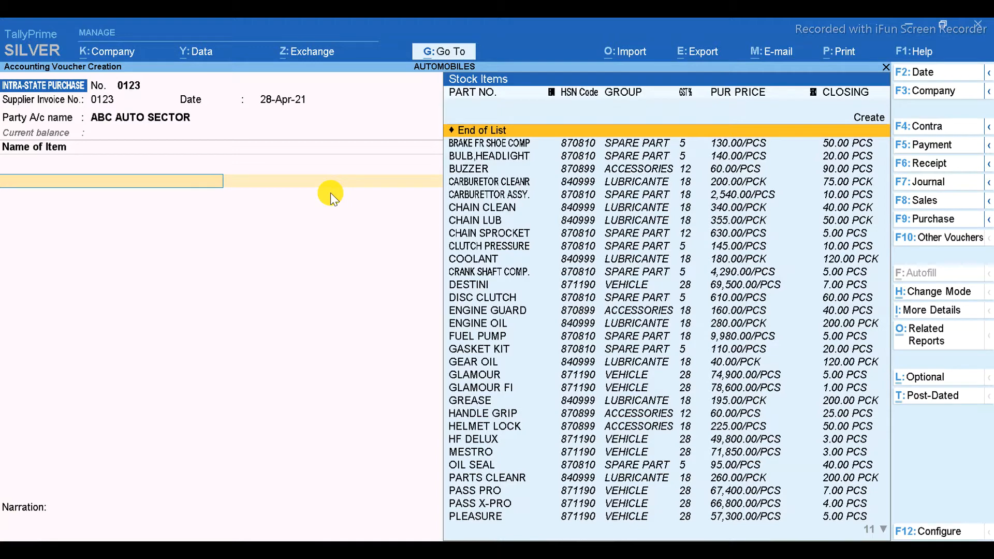
key("Down")
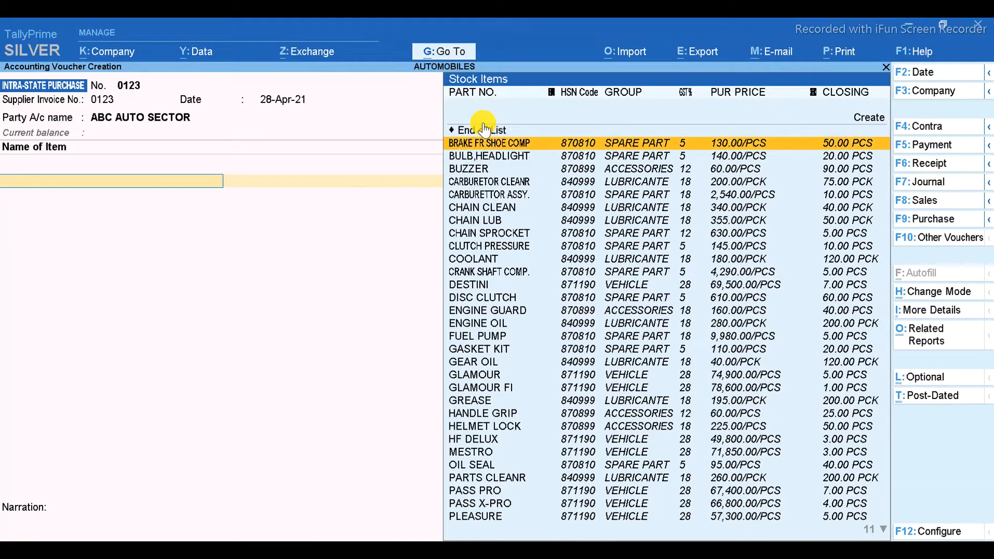
key("Return")
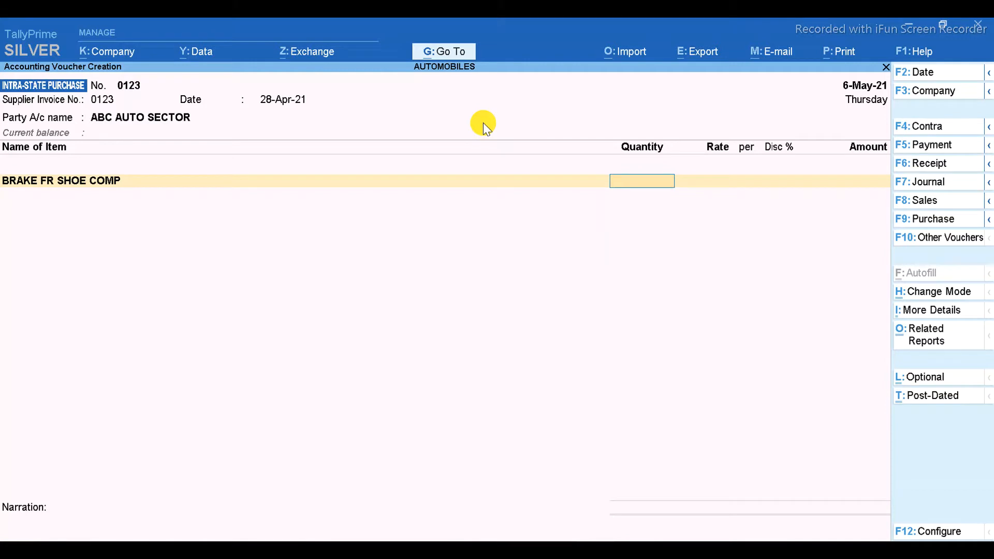
type("10")
key("Return")
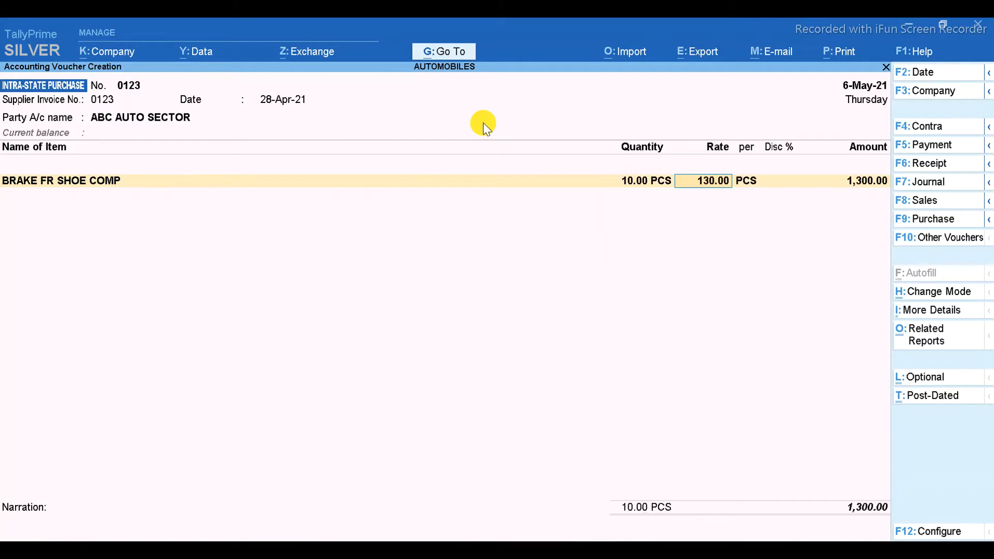
key("Return")
key("Return")
key("Return")
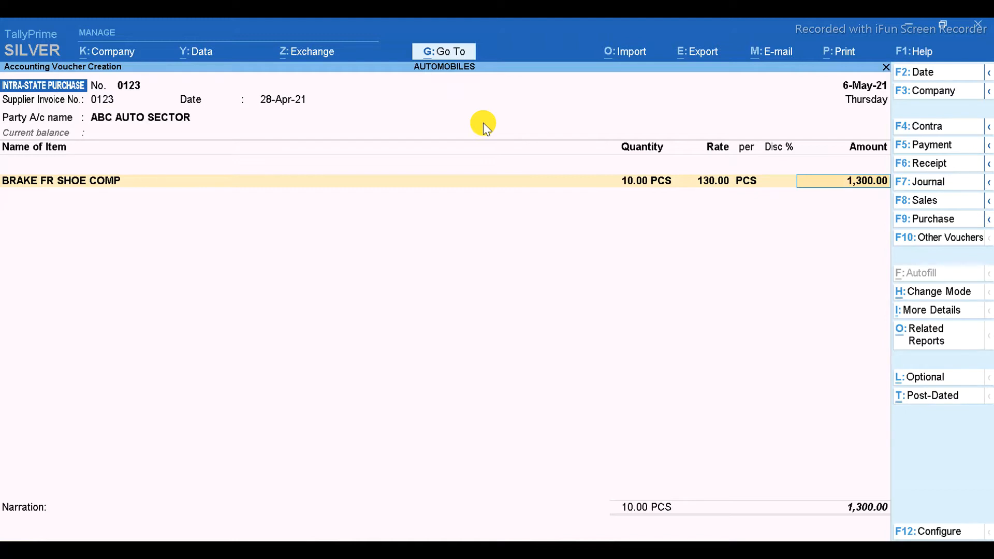
key("BackSpace")
key("BackSpace")
key("BackSpace")
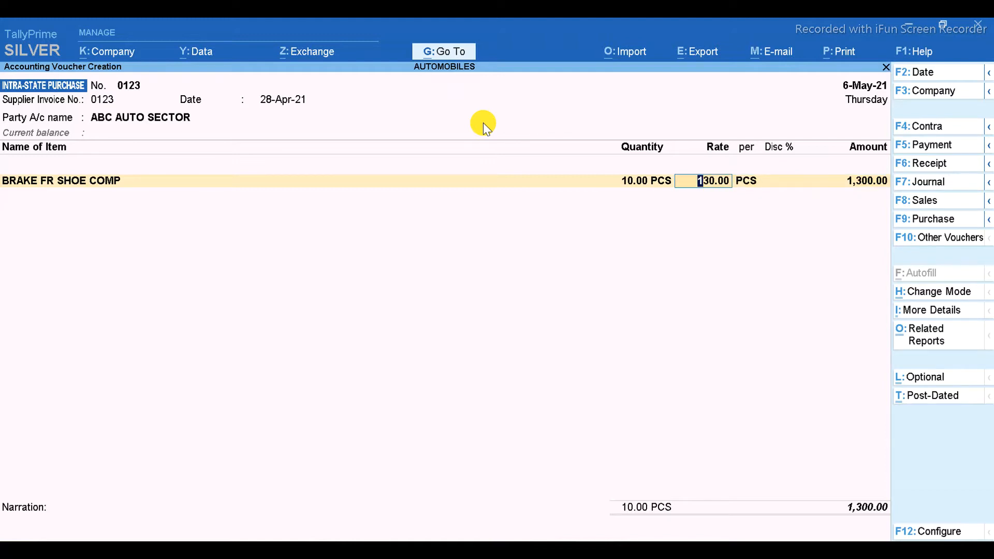
Allocate the BRAKE FR SHOE COMP amount to the purchase ledger INTRA-STATE SPARE PUR @ 5%.
key("Return")
key("Return")
key("Return")
key("Return")
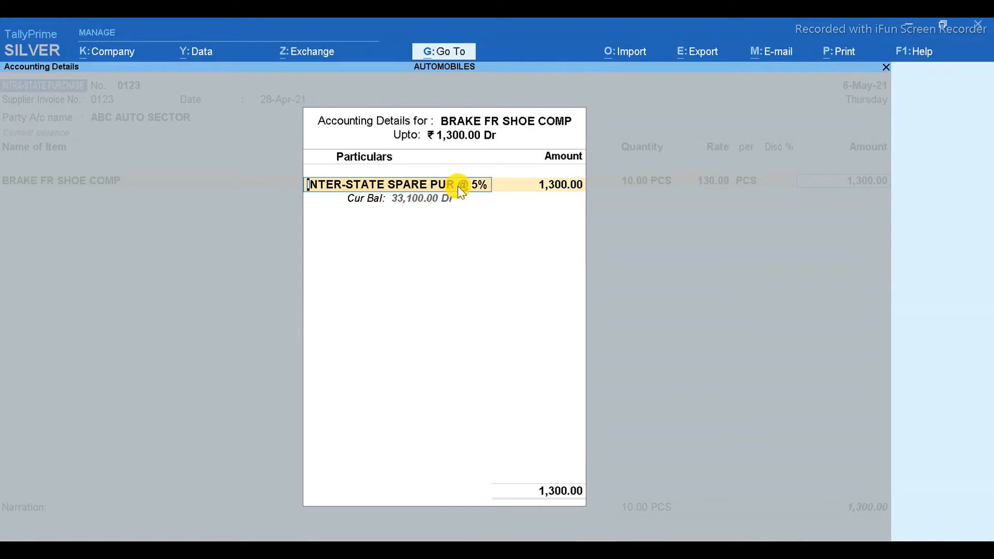
key("BackSpace")
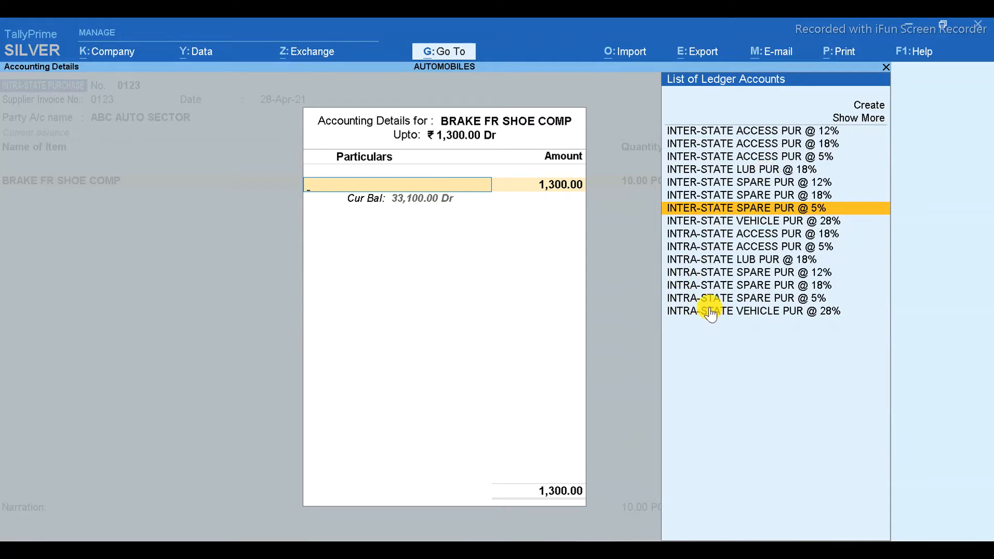
key("Down")
key("Down")
key("Down")
key("Down")
key("Down")
key("Down")
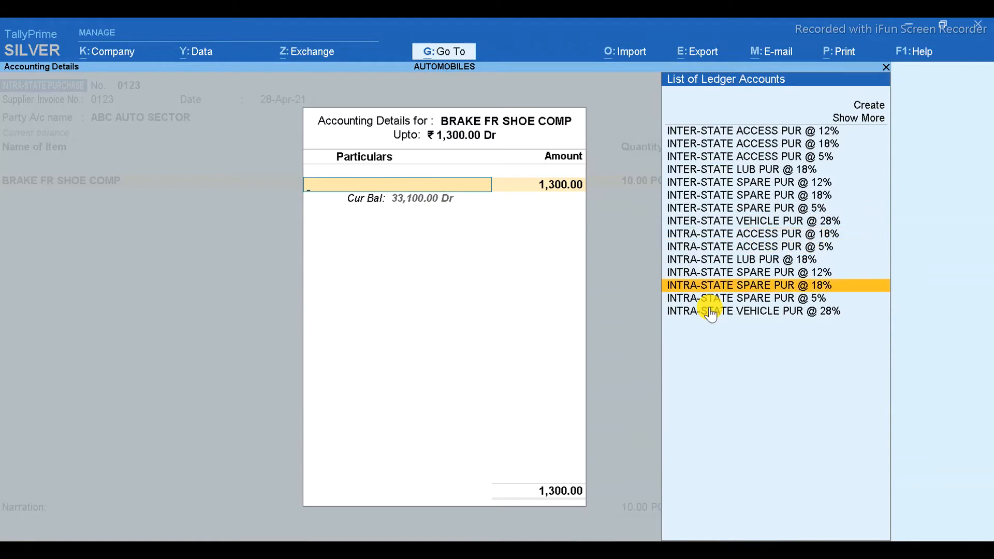
key("Down")
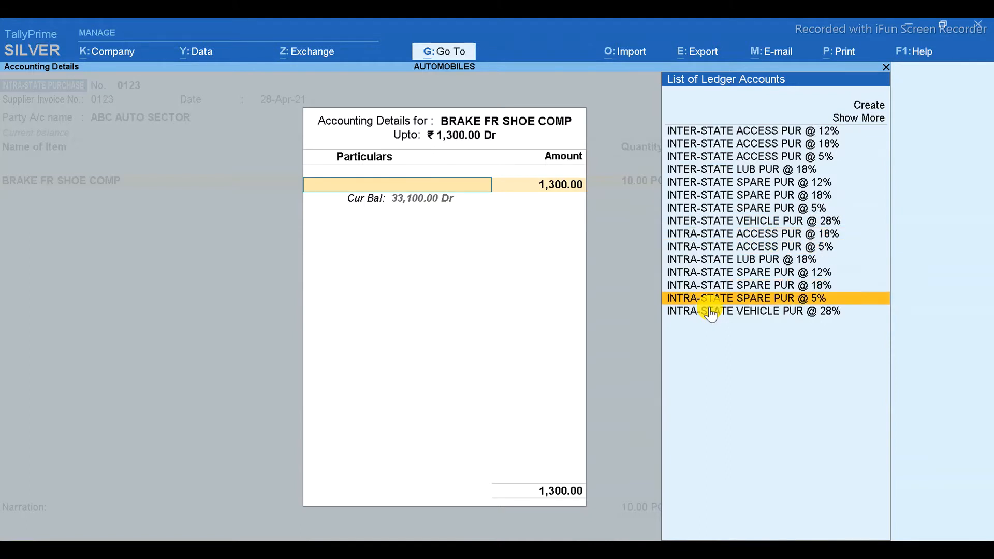
left_click(735, 299)
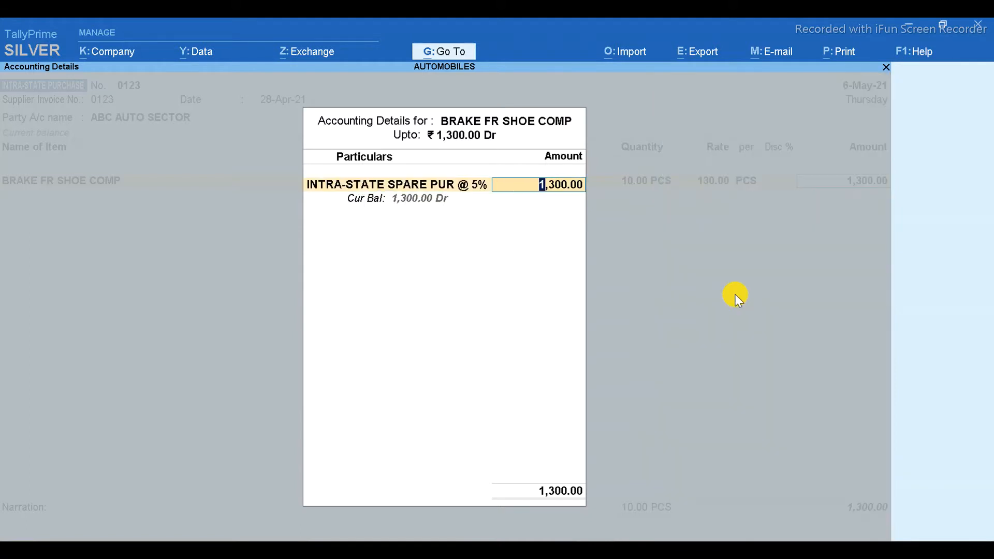
key("Return")
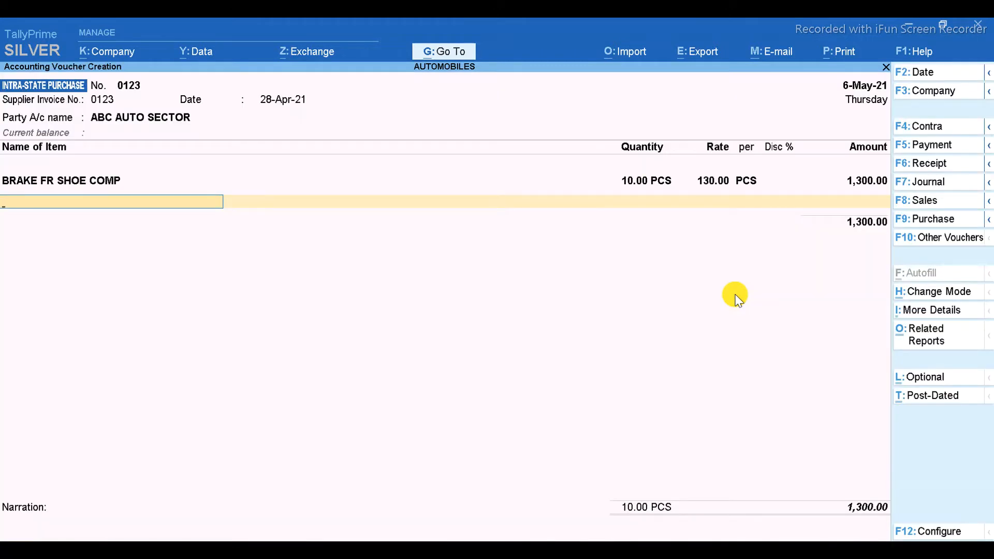
Change the purchase ledger of BRAKE FR SHOE COMP to INTER-STATE SPARE PUR @ 5%.
key("BackSpace")
key("BackSpace")
key("Return")
key("Return")
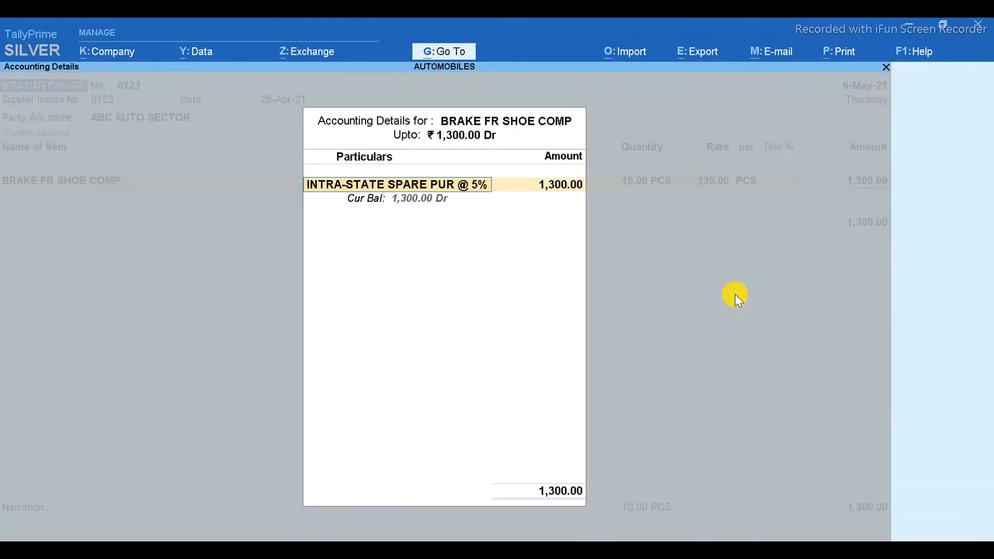
key("BackSpace")
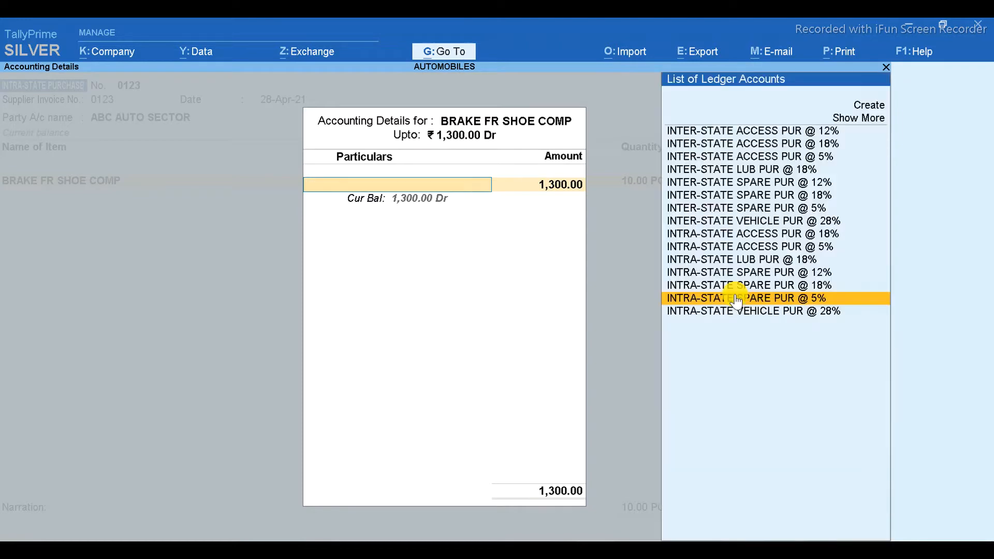
key("Up")
key("Up")
key("Up")
key("Up")
key("Up")
key("Up")
key("Up")
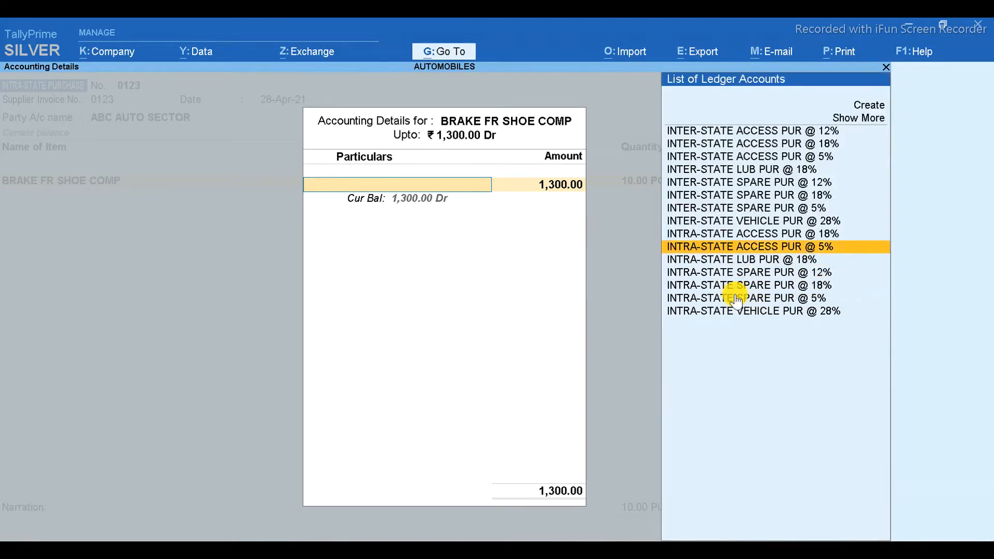
key("Return")
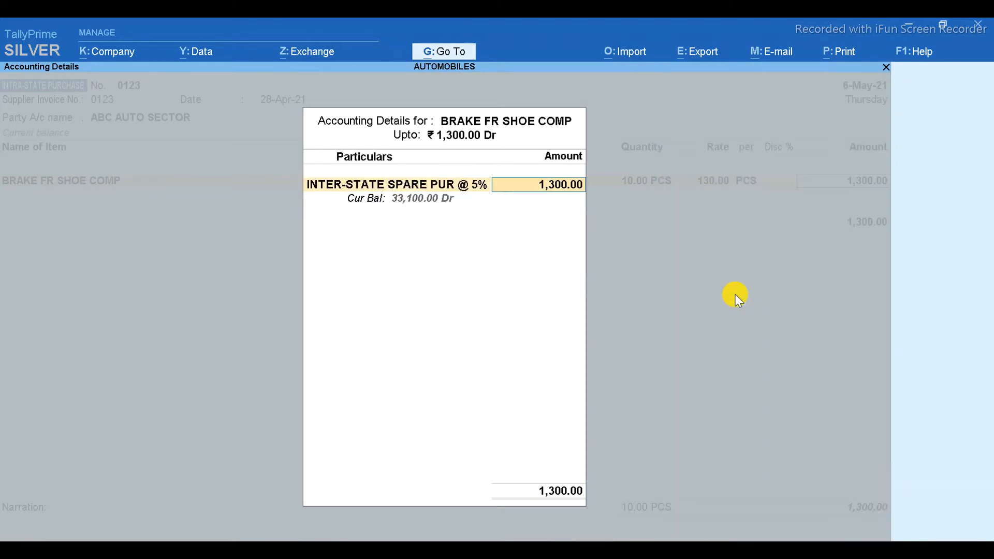
key("Return")
End the item list and add the Input Cgst @ 2.5% ledger to the voucher.
key("Return")
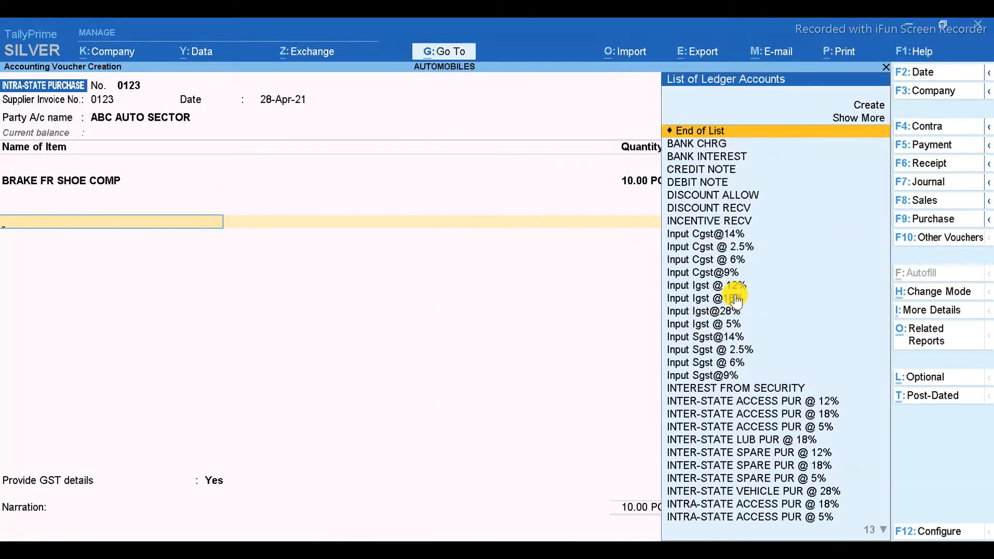
type("Cgs")
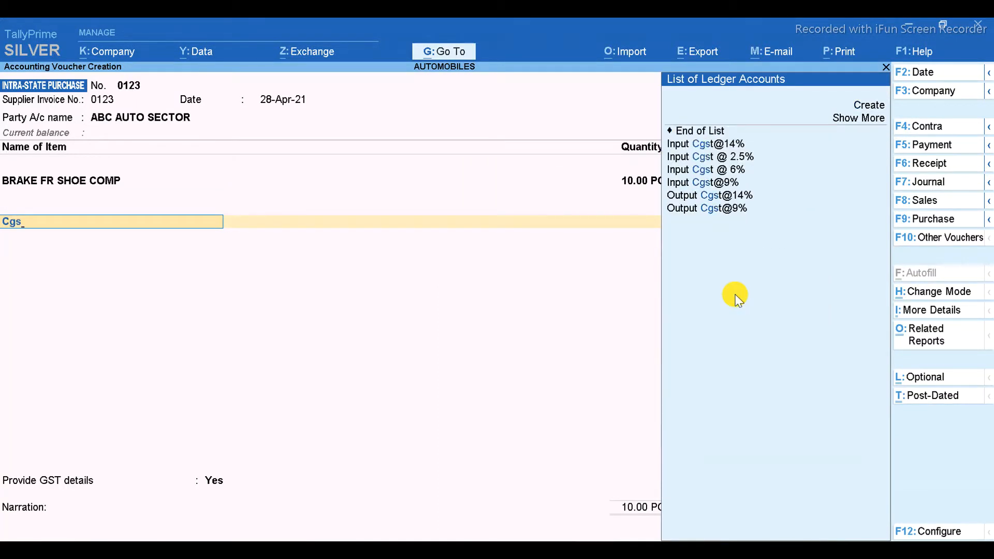
key("Down")
key("Down")
key("Return")
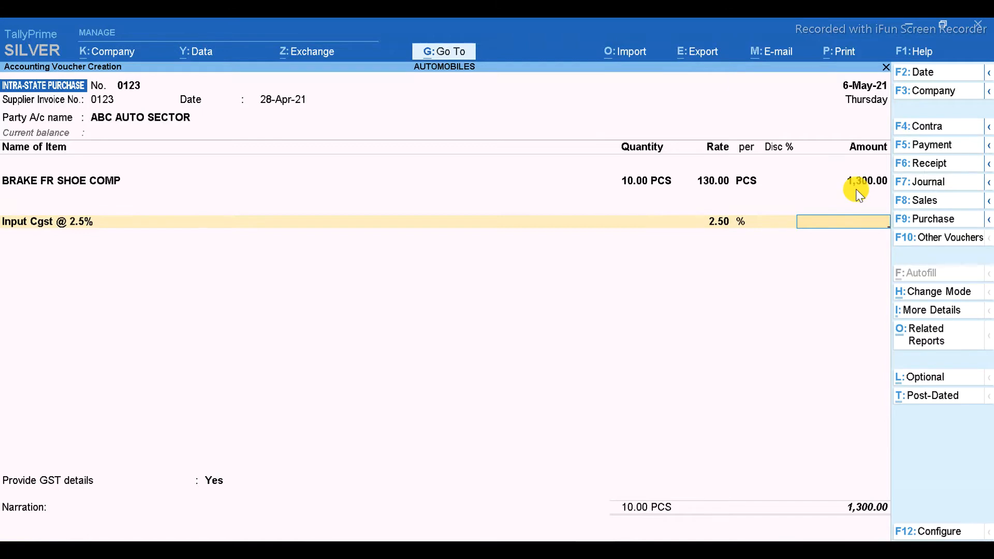
Reopen the accounting details of BRAKE FR SHOE COMP and switch its purchase ledger back to INTRA-STATE SPARE PUR @ 5%.
key("BackSpace")
key("BackSpace")
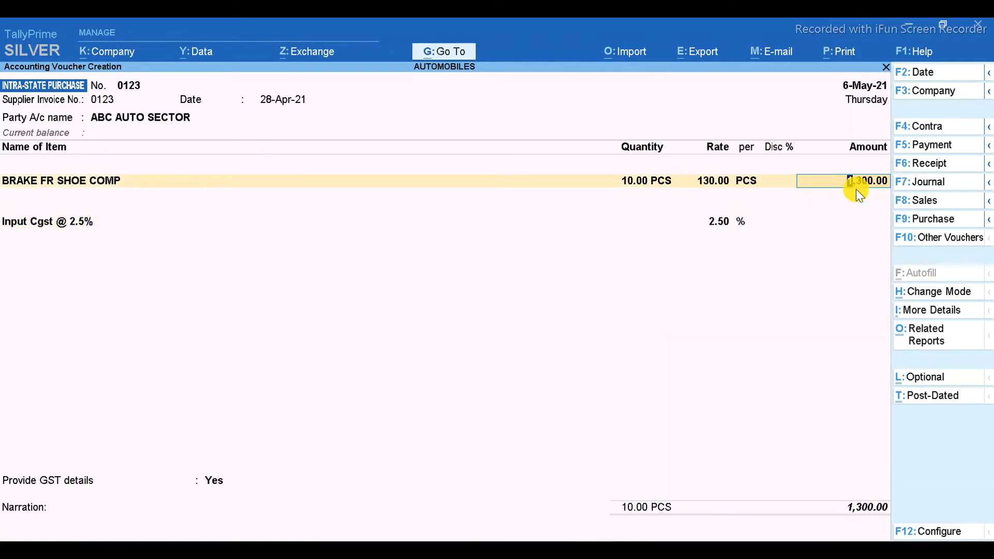
key("BackSpace")
key("Return")
key("Return")
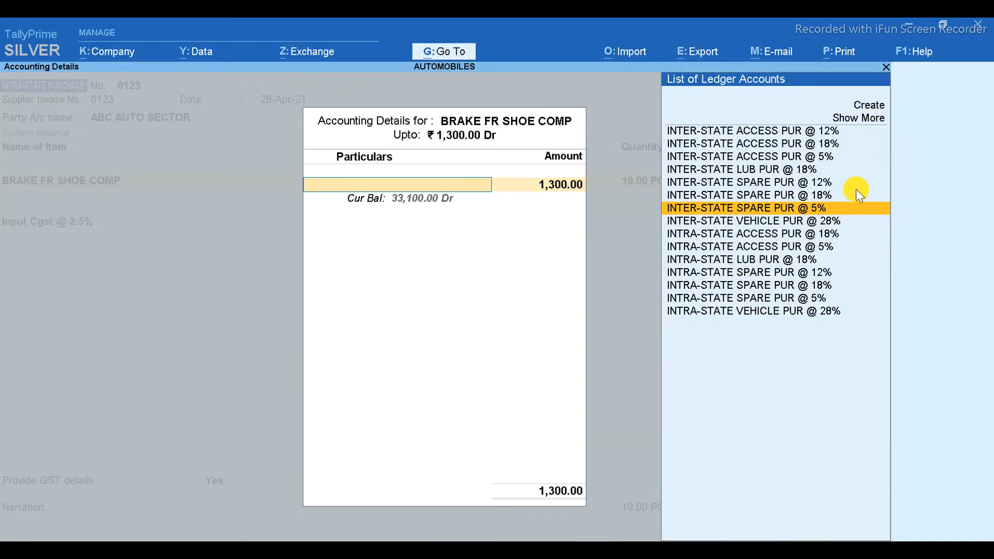
key("Down")
key("Down")
key("Down")
key("Down")
key("Down")
key("Down")
key("Down")
key("Up")
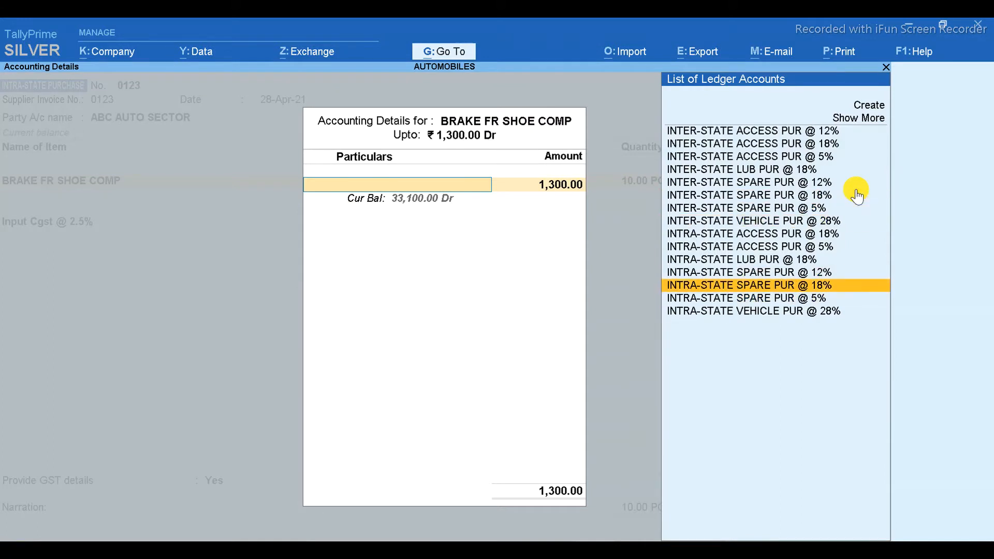
key("Down")
key("Return")
key("Return")
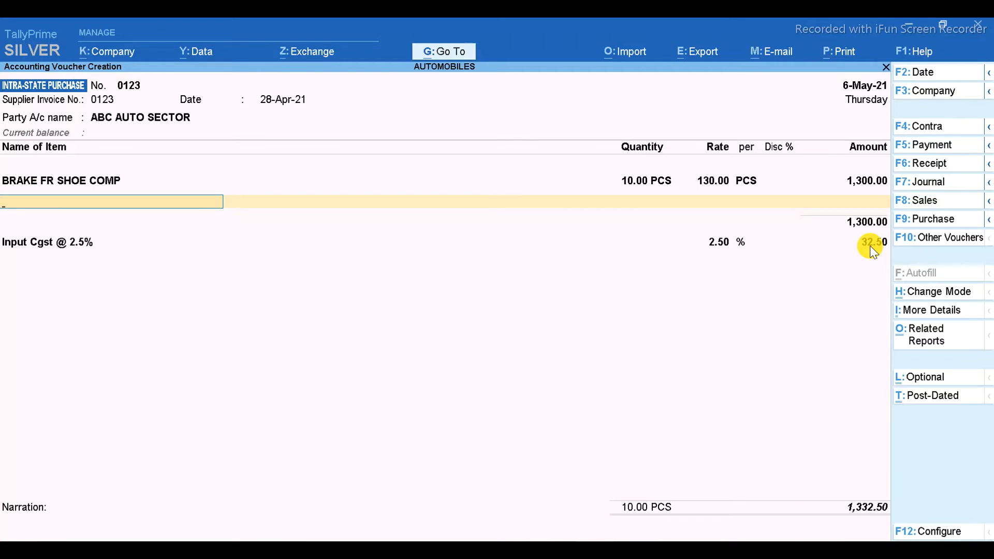
Add the stock item BULB,HEADLIGHT as the second line with a quantity of 40 PCS at a rate of 140.00.
type("S")
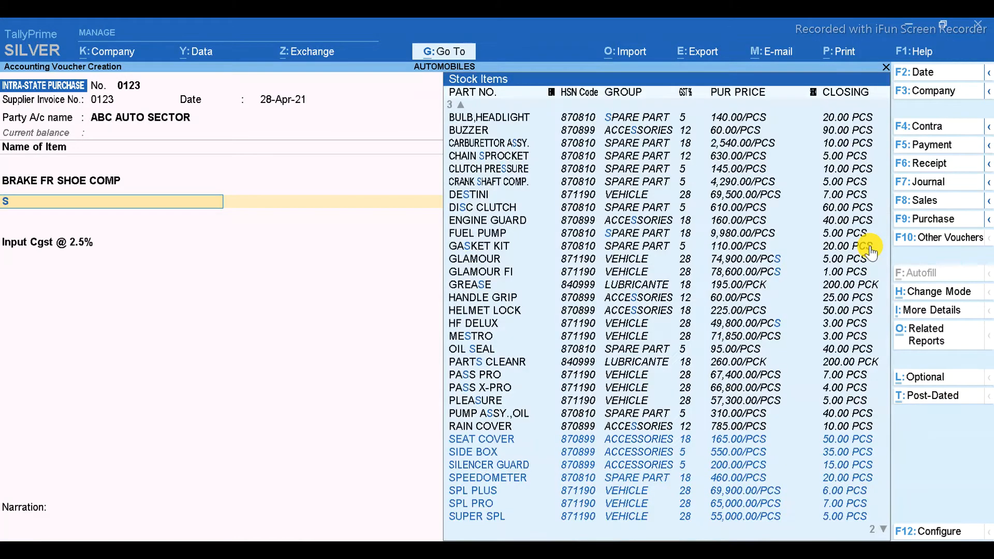
key("BackSpace")
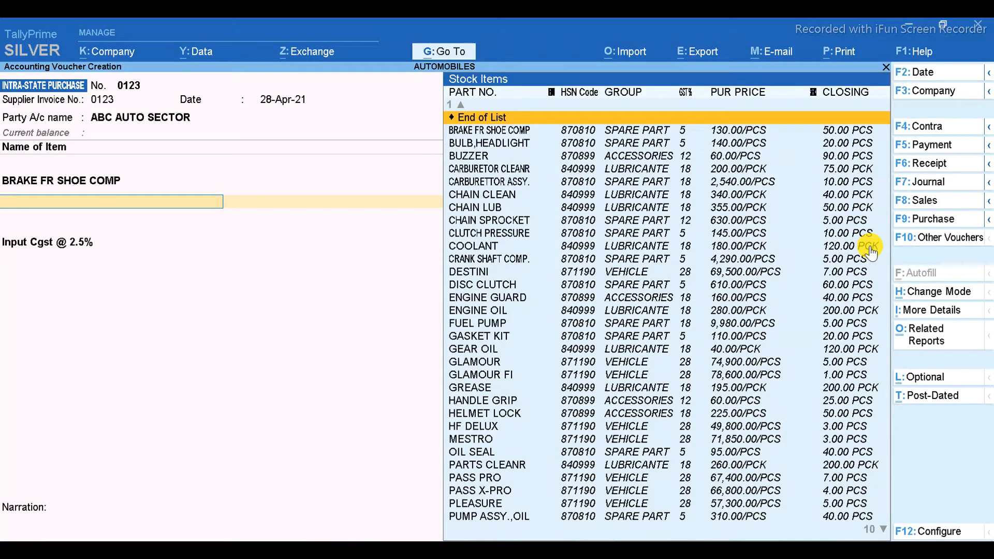
key("Down")
key("Down")
key("Up")
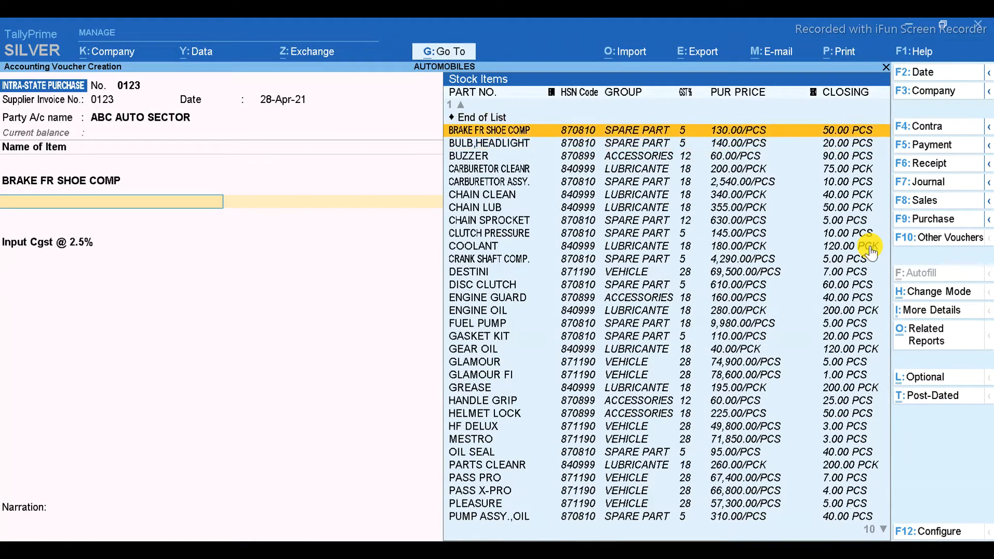
key("Down")
key("Return")
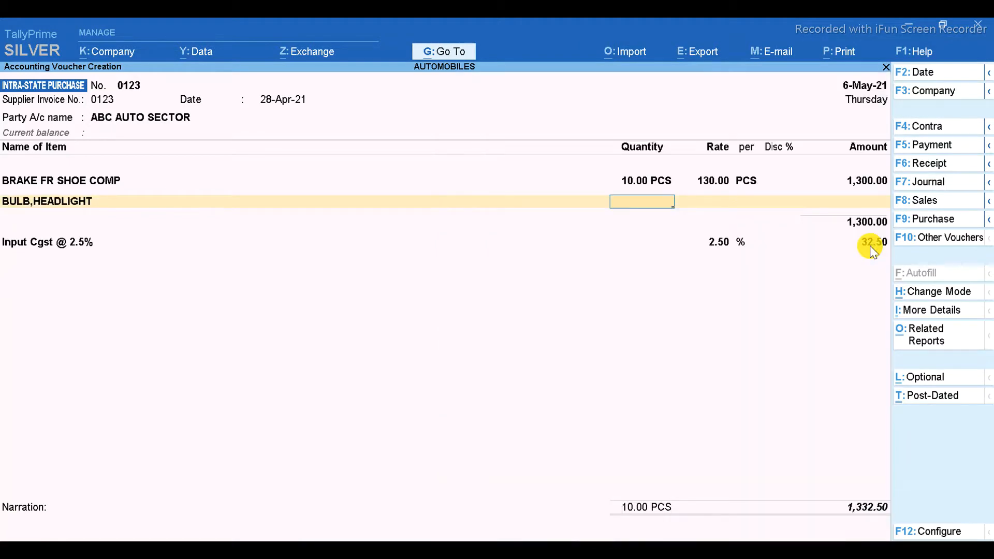
type("40")
key("Return")
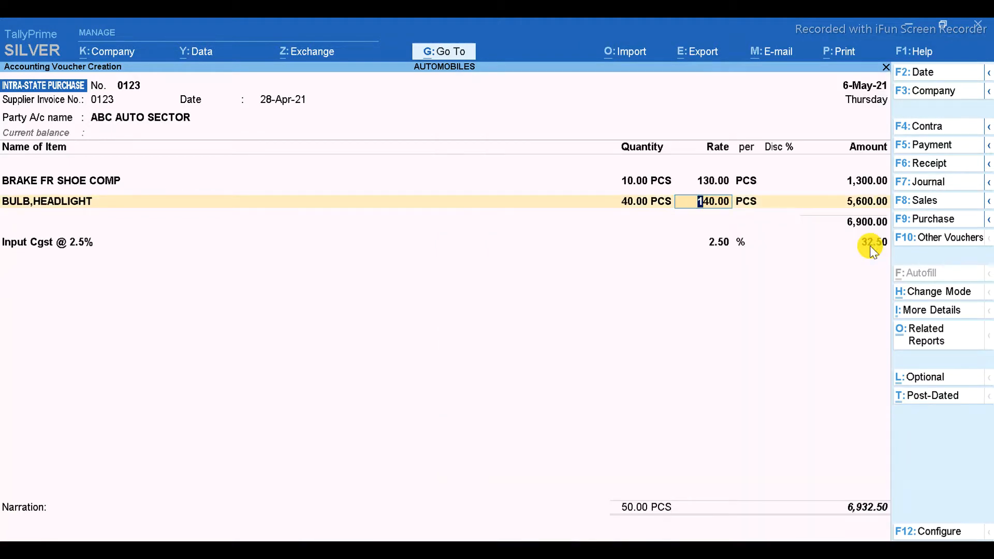
key("Return")
Accept the BULB,HEADLIGHT line and allocate its amount to the INTRA-STATE SPARE PUR @ 5% purchase ledger.
key("Return")
key("Return")
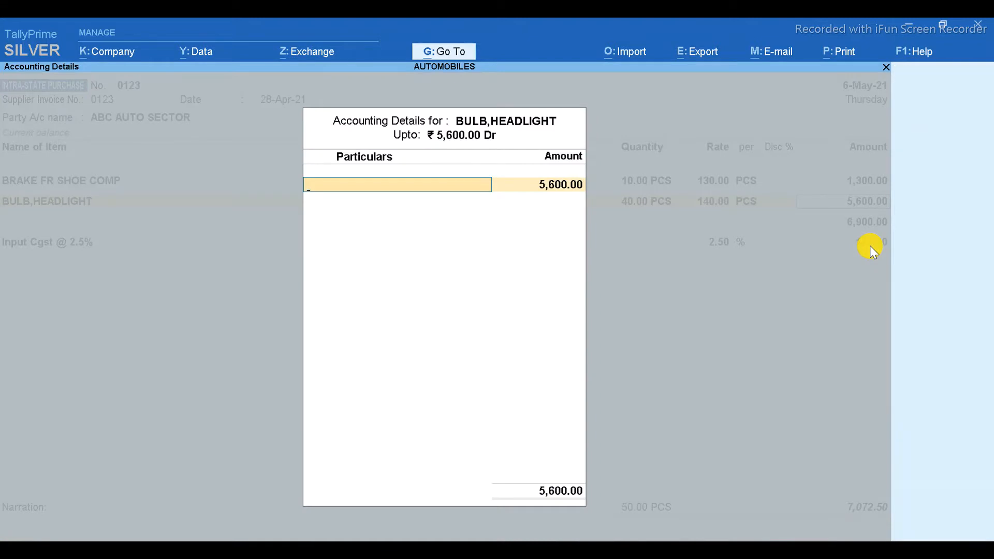
type("S")
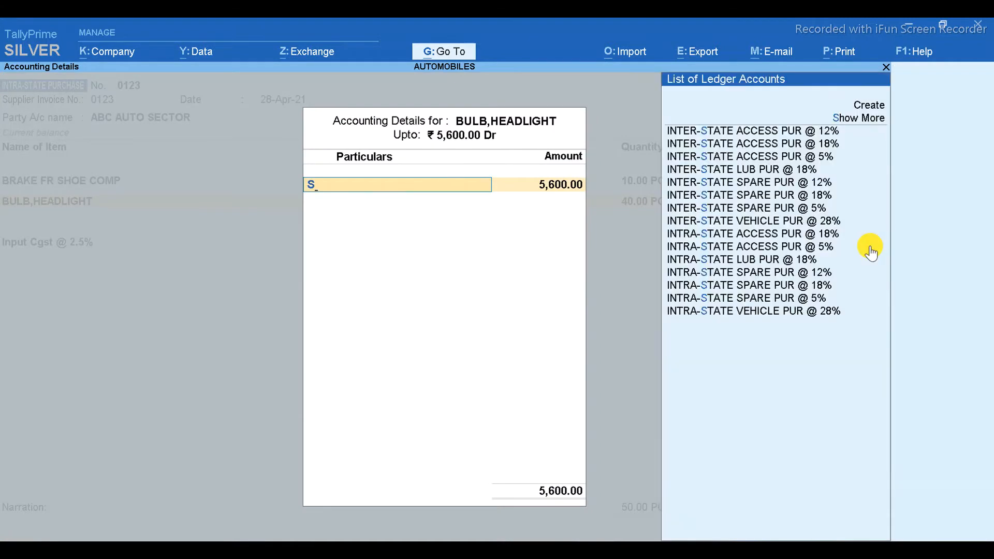
key("BackSpace")
key("Down")
key("Down")
key("Down")
key("Down")
key("Down")
key("Down")
key("Down")
key("Down")
key("Down")
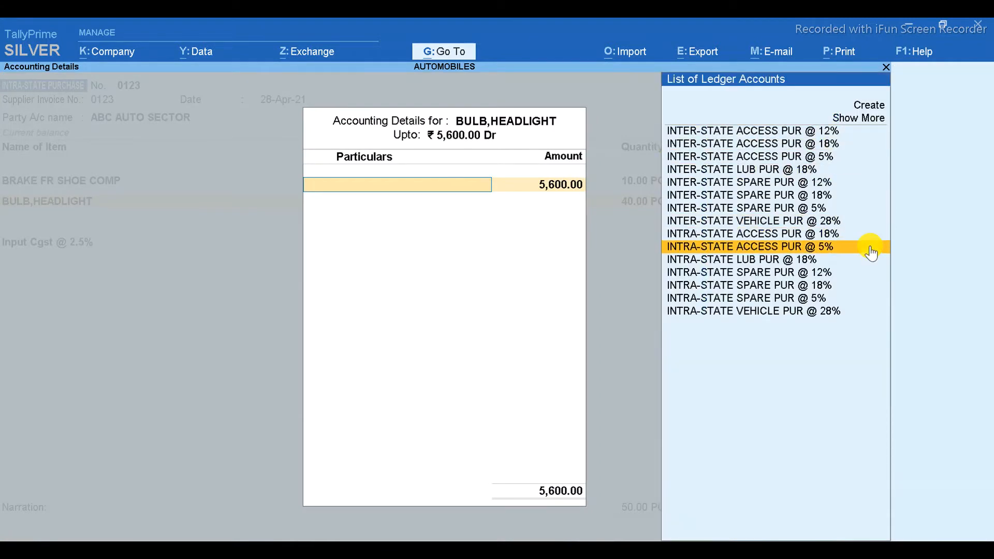
key("Down")
key("Down")
key("Down")
key("Down")
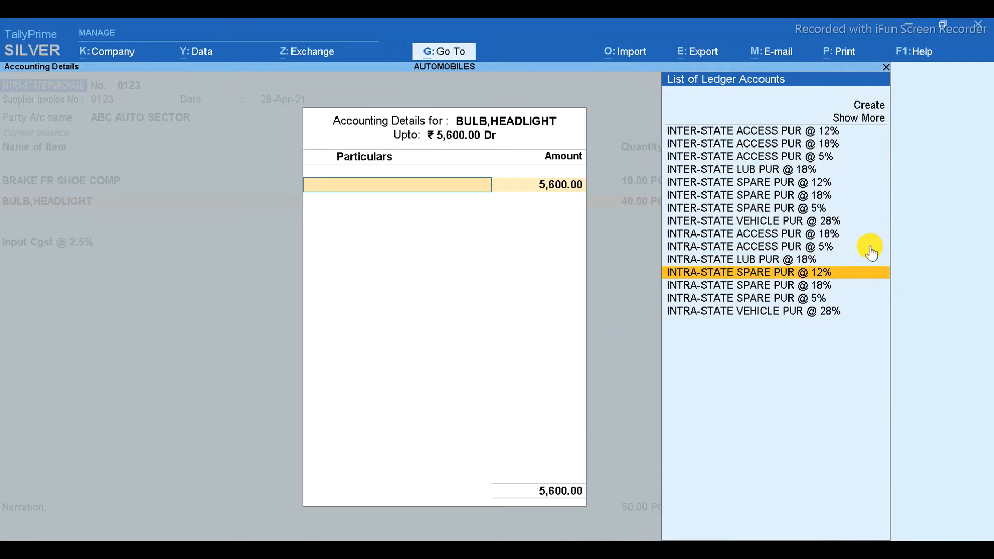
key("Return")
key("Return")
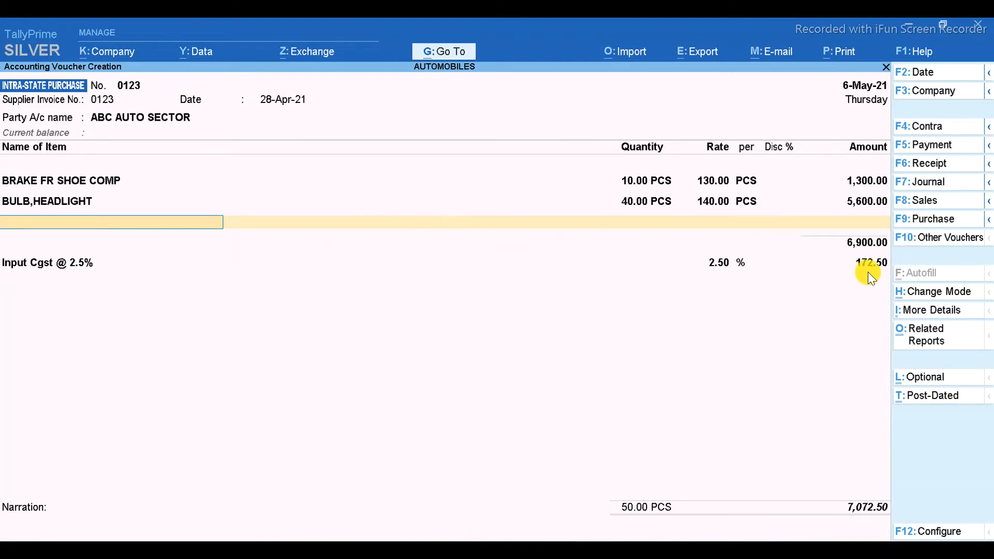
Find ENGINE GUARD among the ACCESSORIES stock items and add it as the third line with 20 PCS at a rate of 160.00.
key("Down")
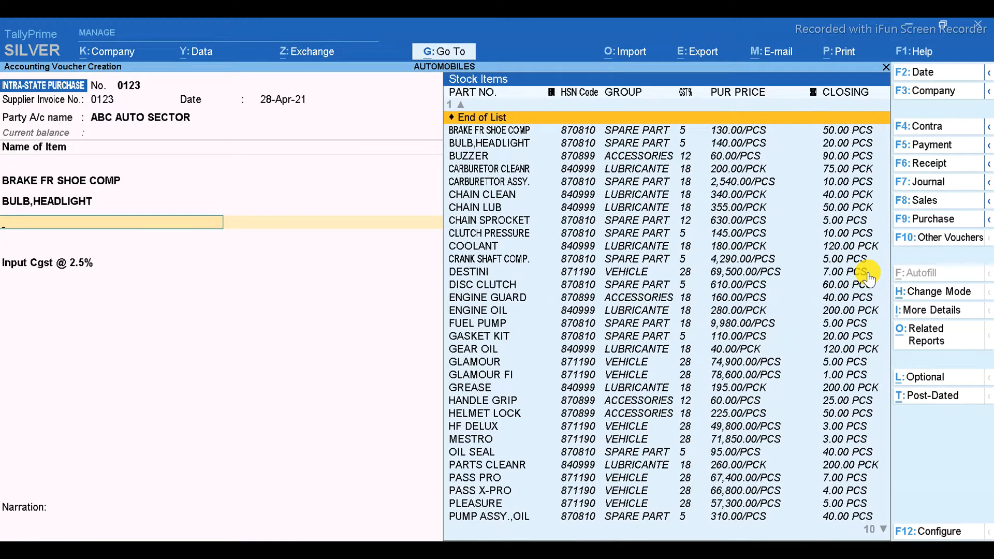
key("Down")
key("Down")
key("Down")
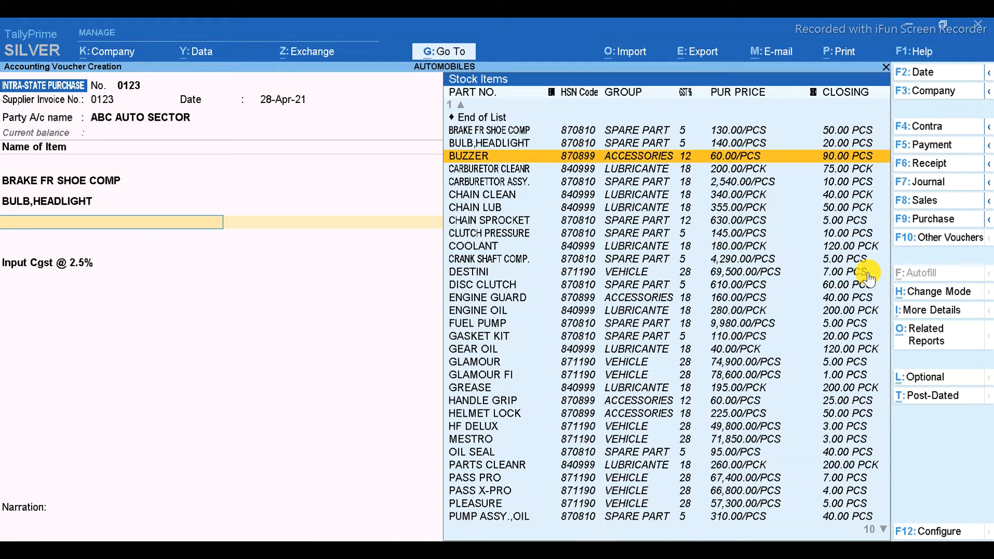
key("Down")
key("Down")
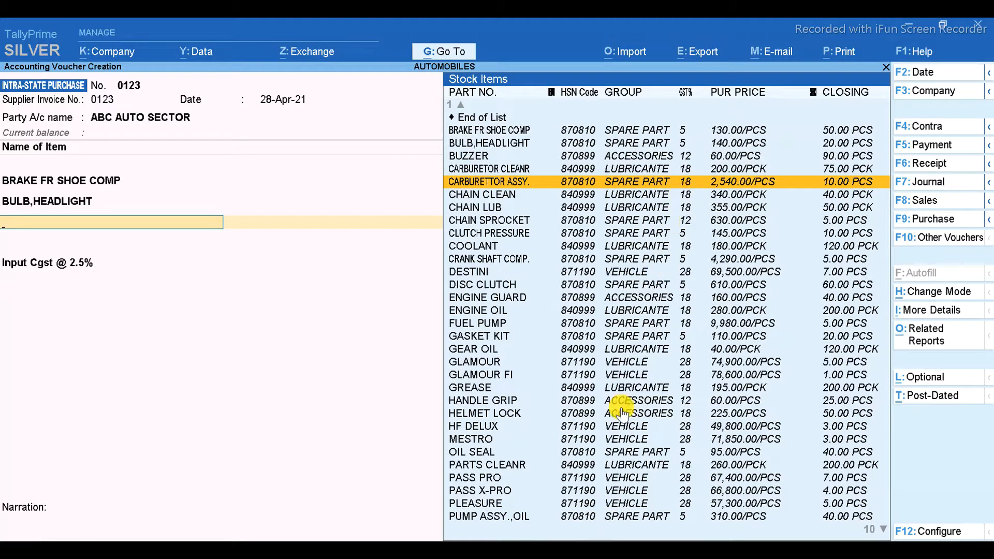
type("ac")
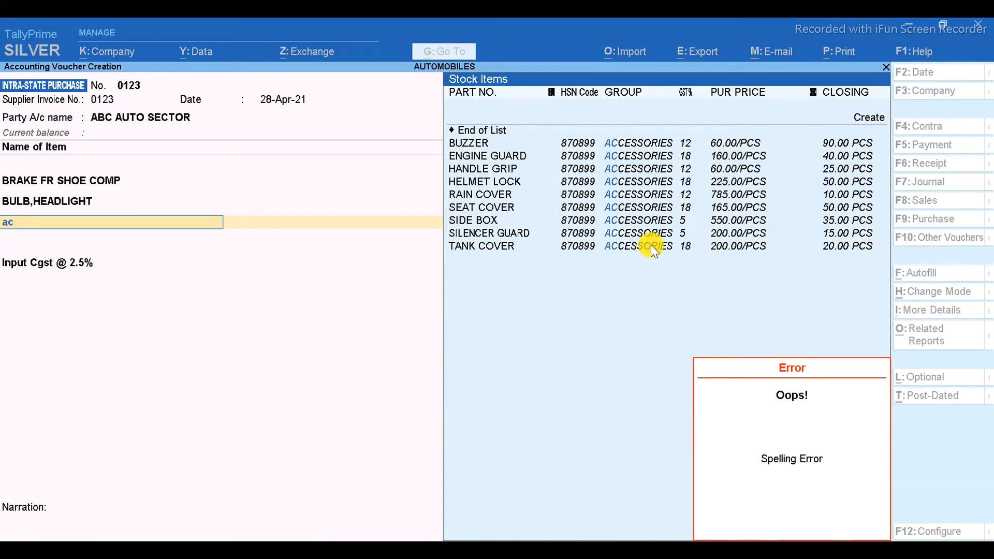
key("Escape")
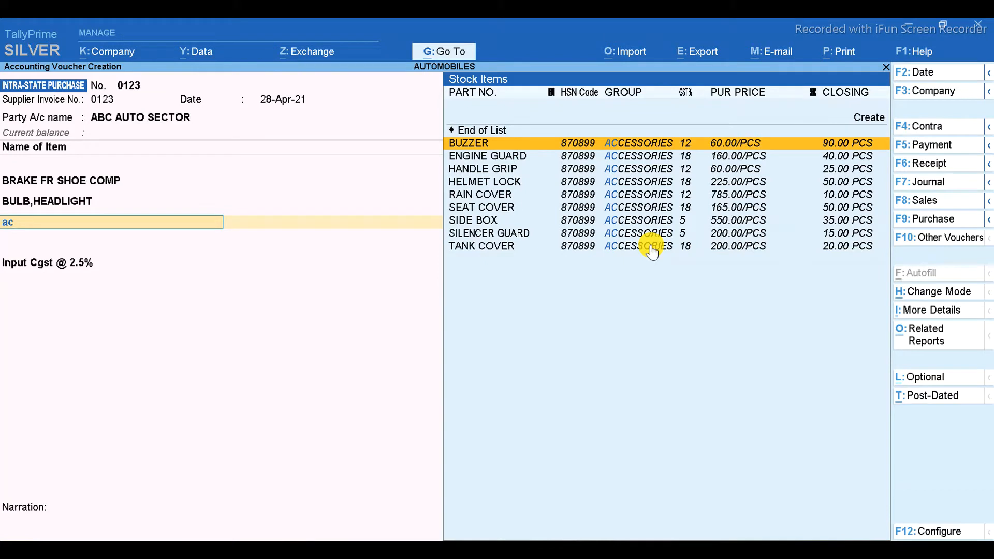
key("Down")
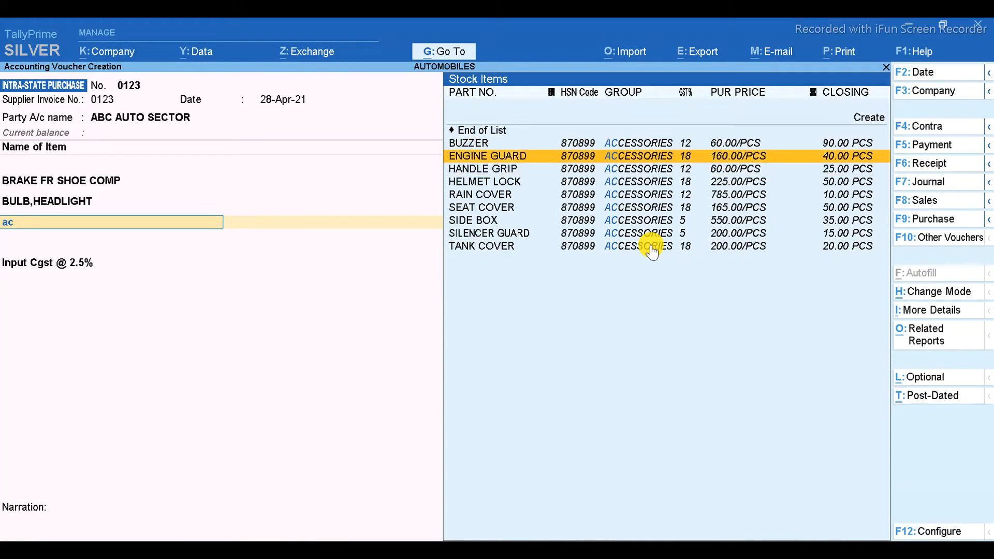
key("Return")
type("20")
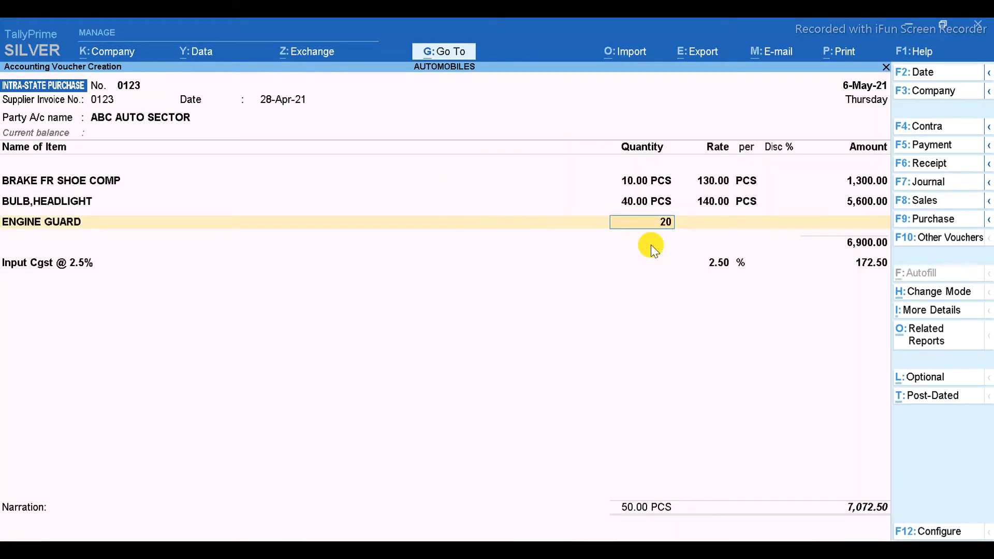
key("Return")
key("Return")
key("Return")
key("Return")
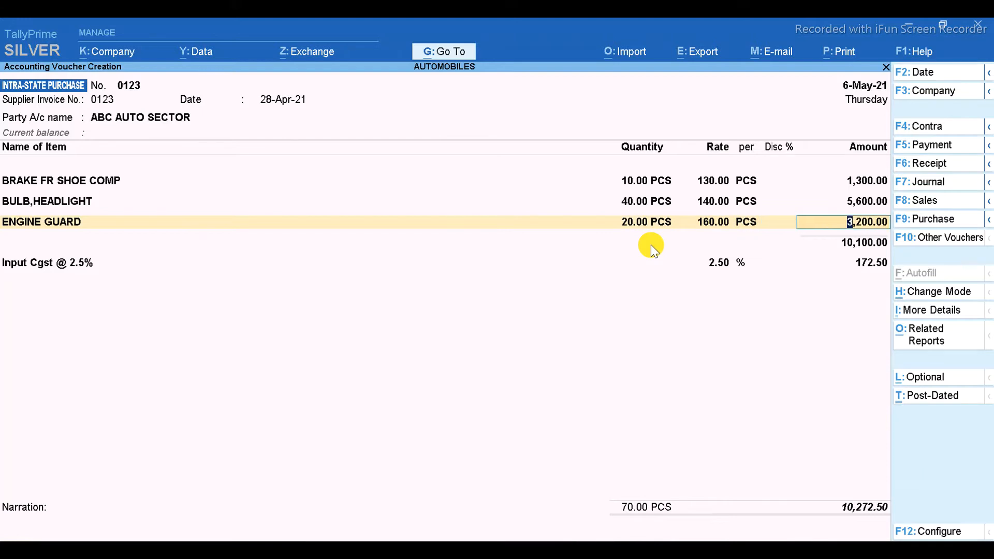
Go back from ENGINE GUARD's accounting details to its stock item entry to check its group and GST rate.
key("Return")
type("S")
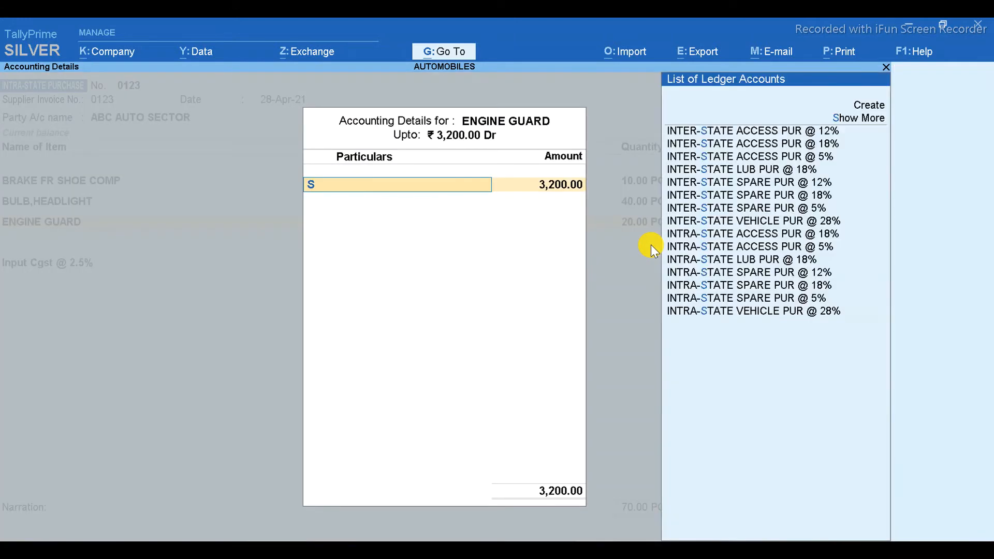
key("BackSpace")
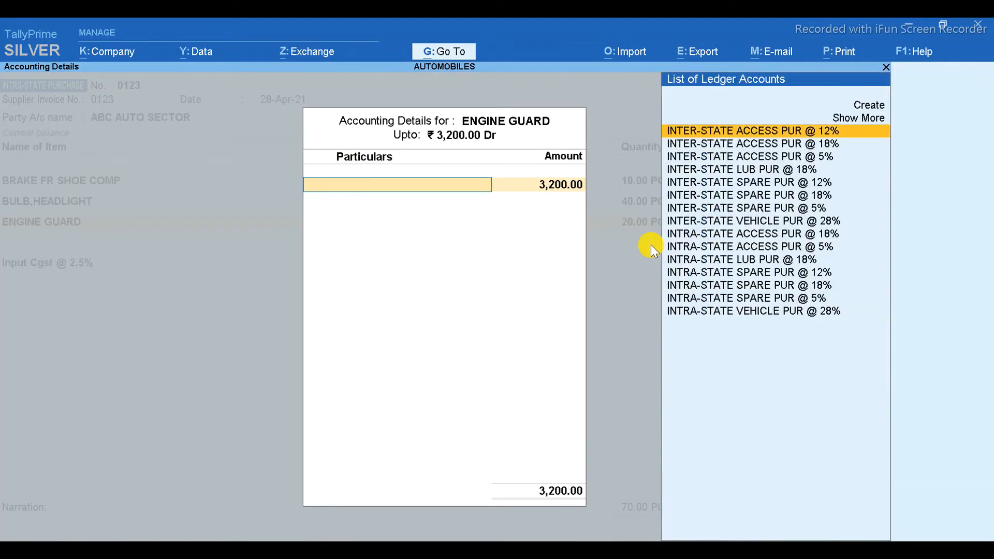
key("BackSpace")
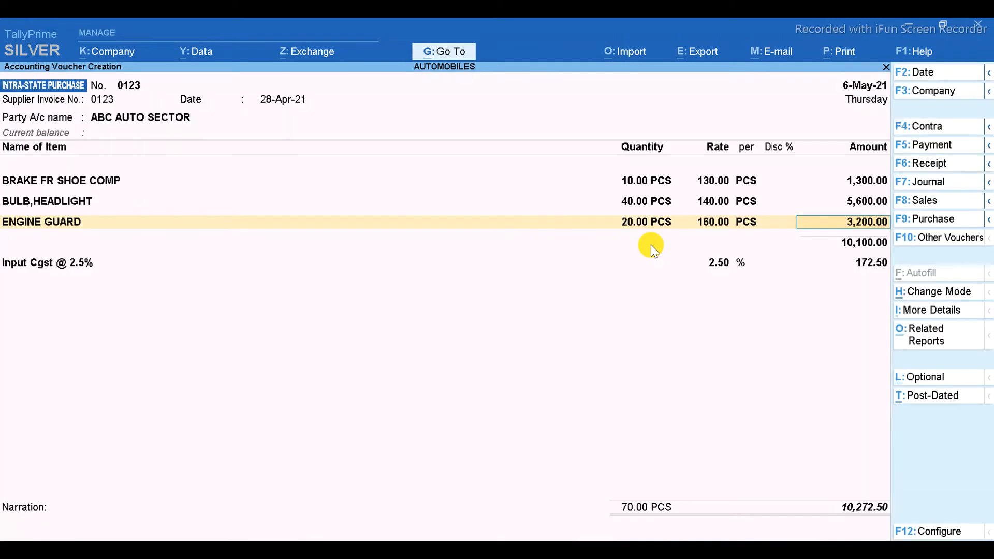
key("BackSpace")
key("BackSpace")
key("BackSpace")
key("BackSpace")
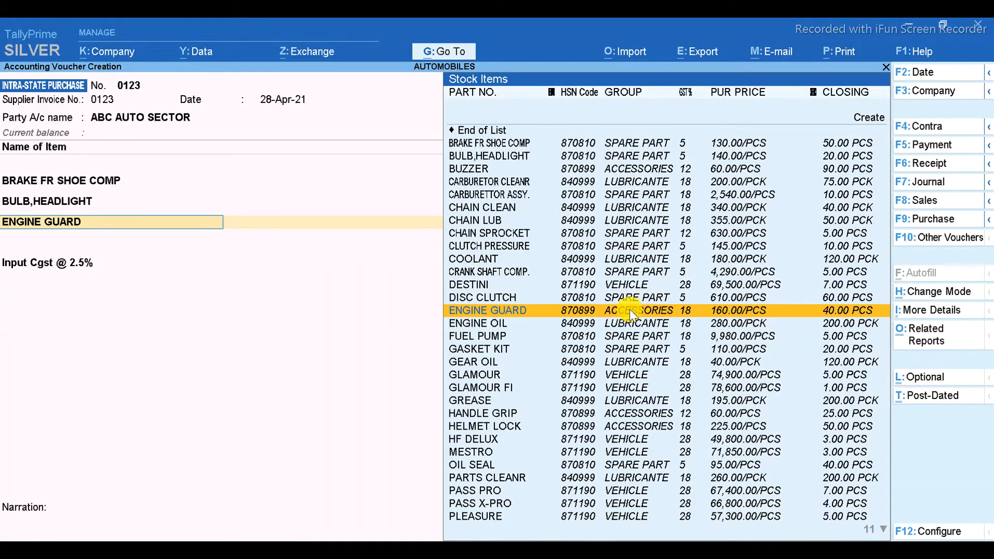
Reconfirm the ENGINE GUARD line and allocate its amount to the INTRA-STATE ACCESS PUR @ 18% purchase ledger.
left_click(714, 312)
key("Return")
key("Return")
key("Return")
key("Return")
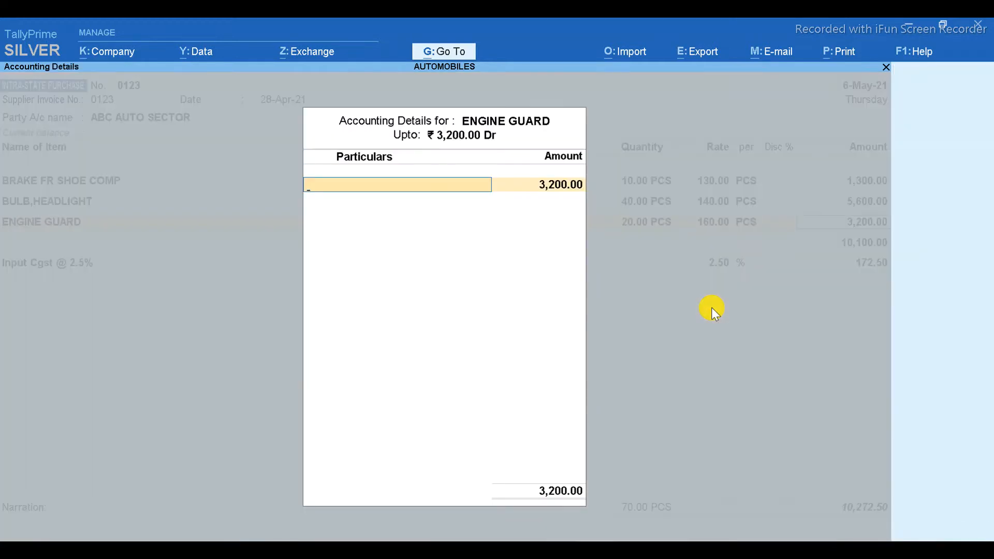
key("Down")
key("Down")
key("Down")
key("Down")
key("Down")
key("Down")
key("Down")
key("Down")
key("Down")
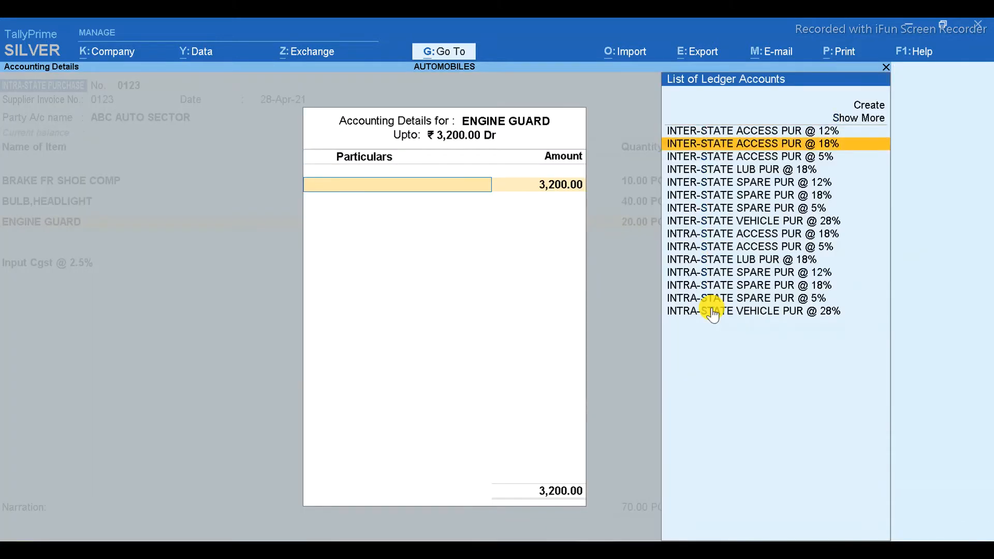
key("Up")
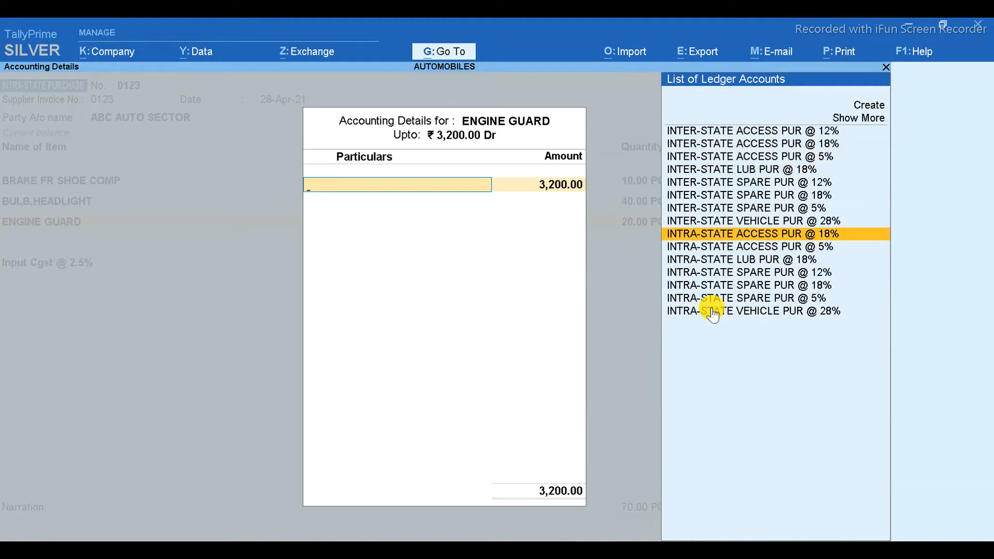
key("Down")
key("Down")
key("Down")
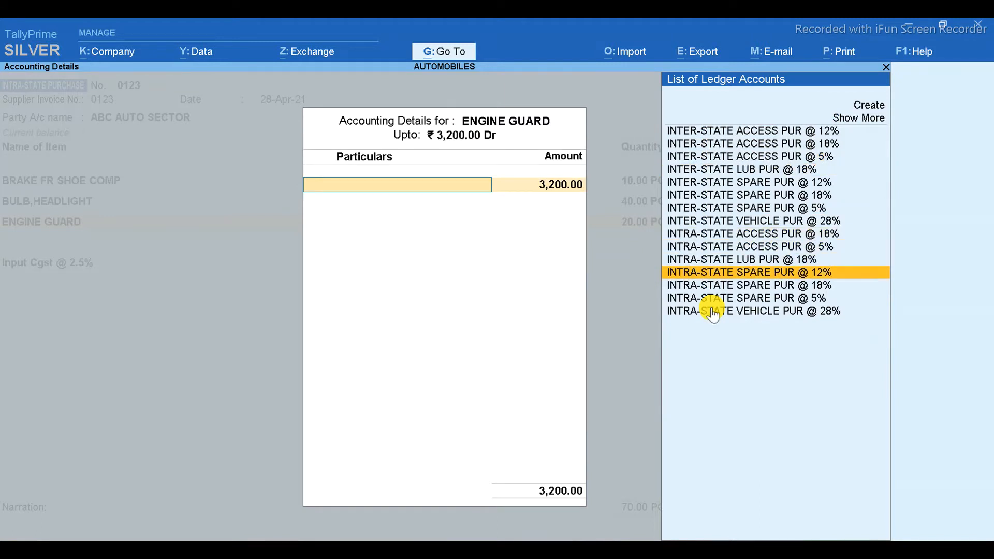
key("Up")
key("Up")
key("Up")
key("Up")
key("Down")
key("Up")
key("Up")
key("Up")
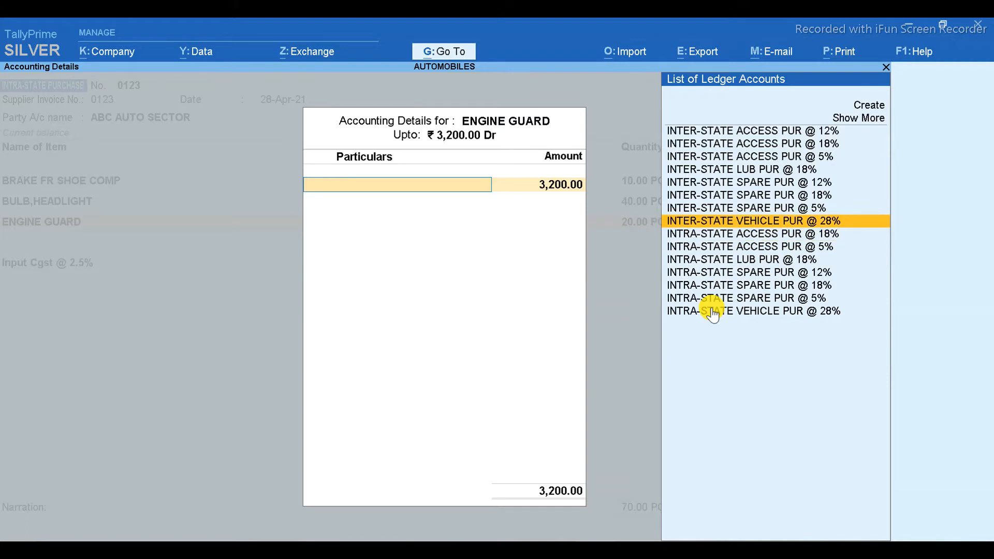
key("Down")
key("Down")
key("Down")
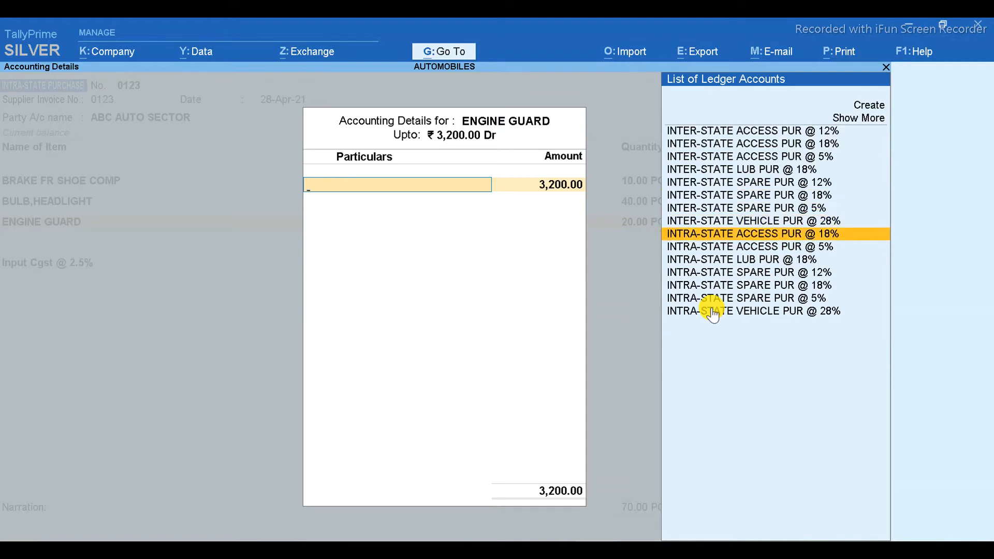
left_click(844, 237)
key("Return")
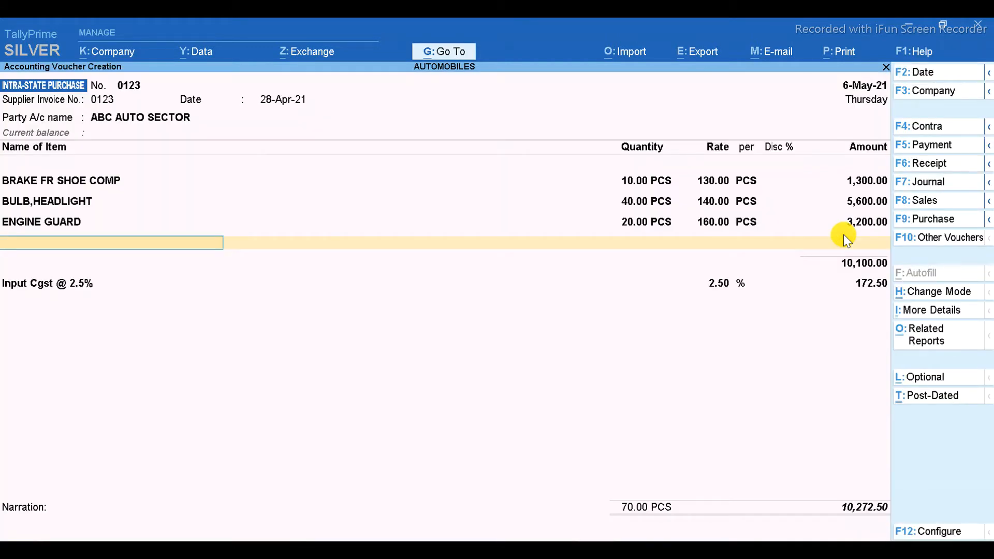
Find ENGINE OIL among the LUBRICANTE stock items and add it as the fourth line with 10 PCK at a rate of 280.00.
type("S")
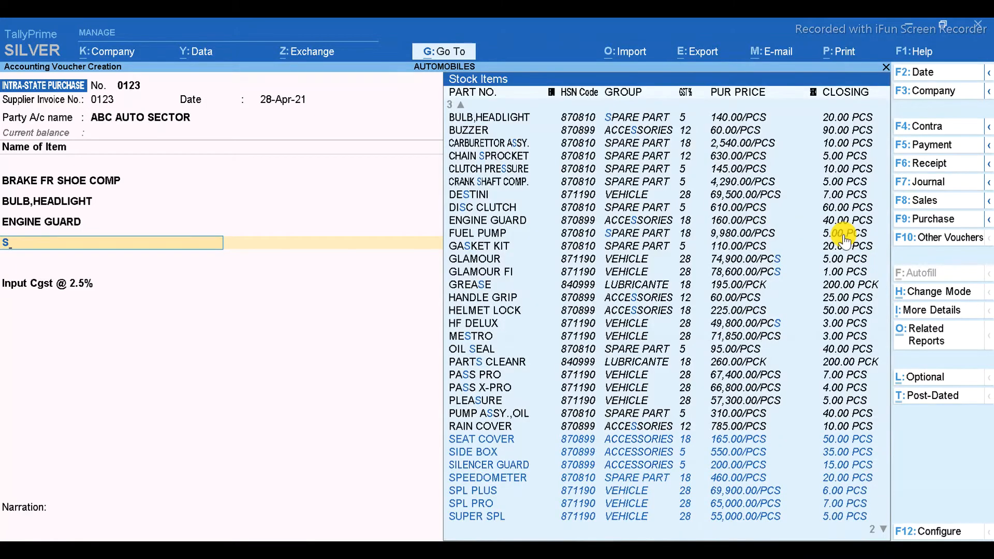
key("BackSpace")
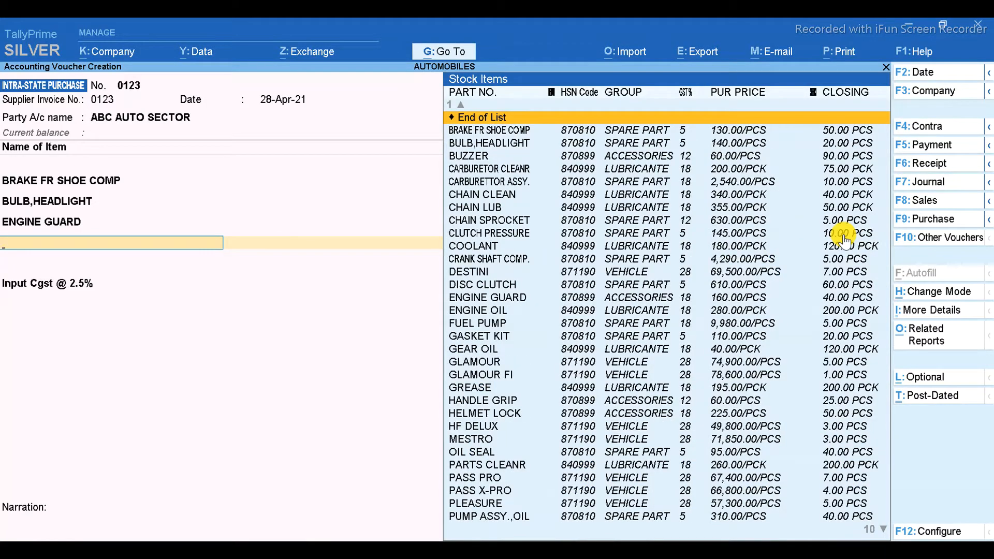
type("Lub")
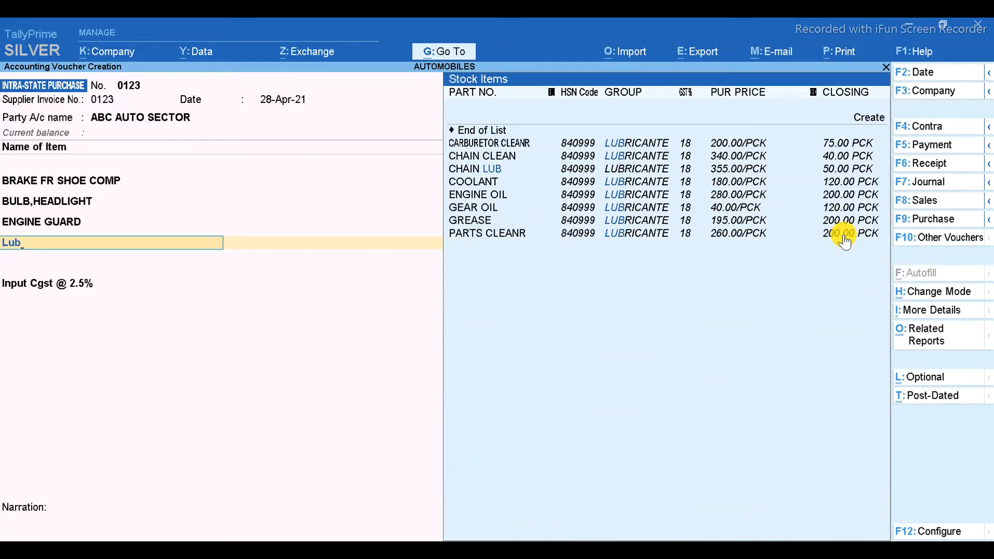
key("Down")
key("Down")
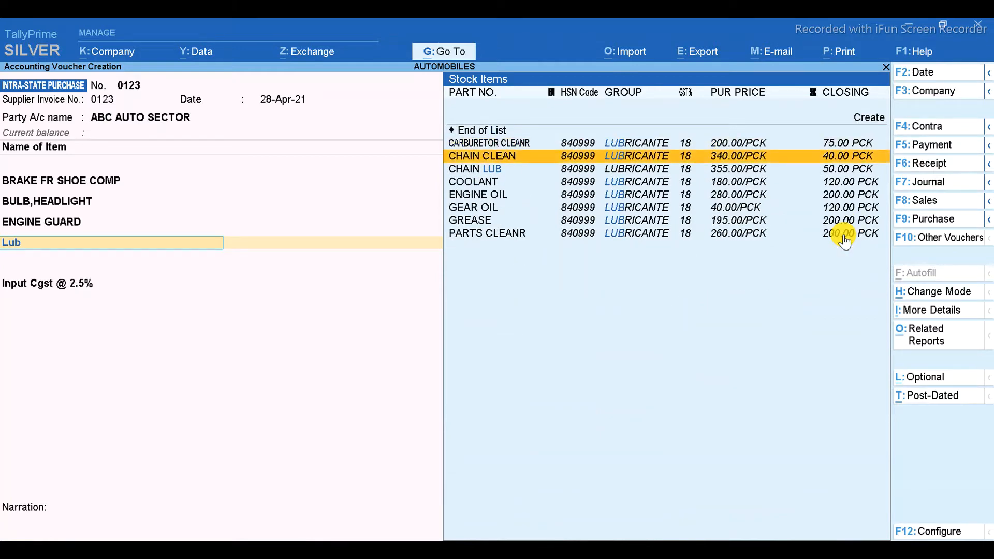
key("Down")
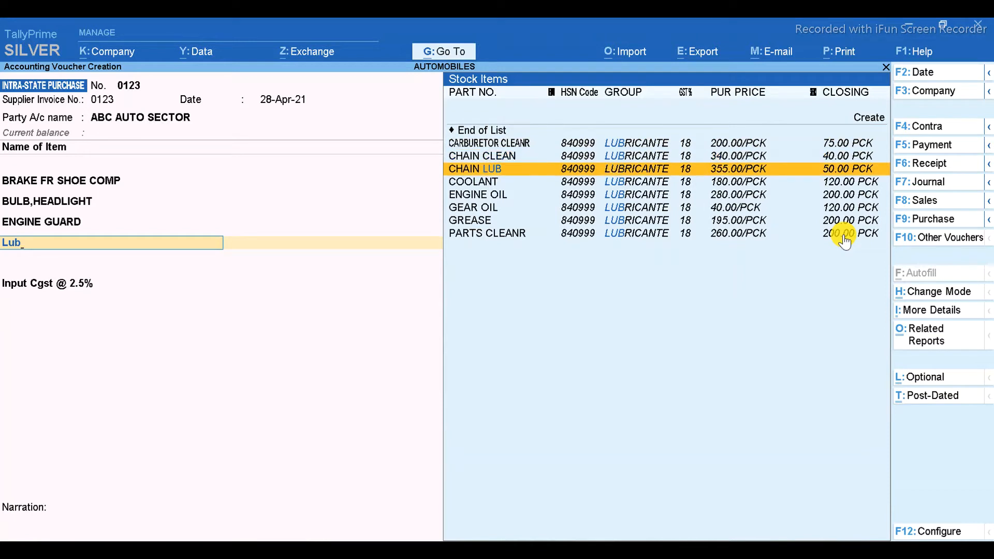
key("Down")
key("Down")
key("Return")
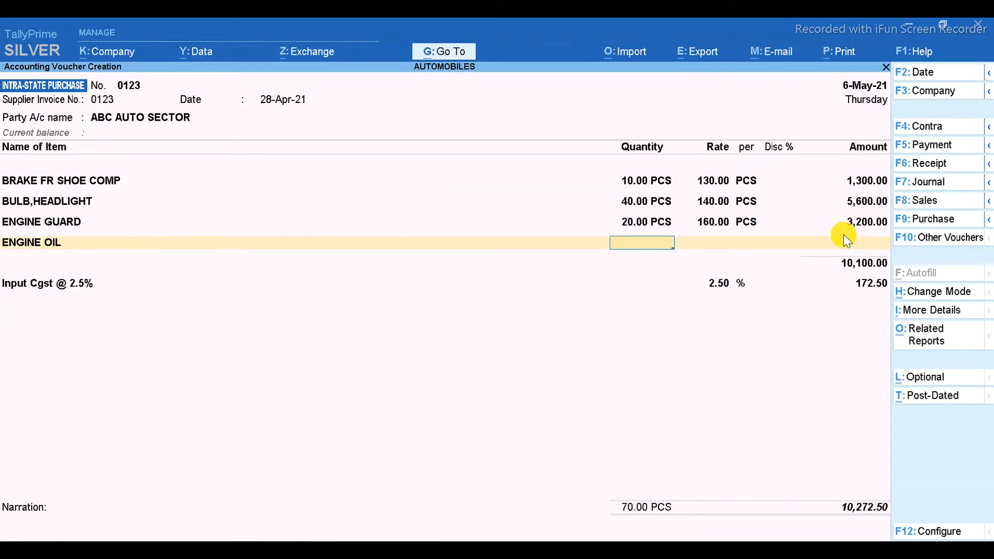
type("10")
key("Return")
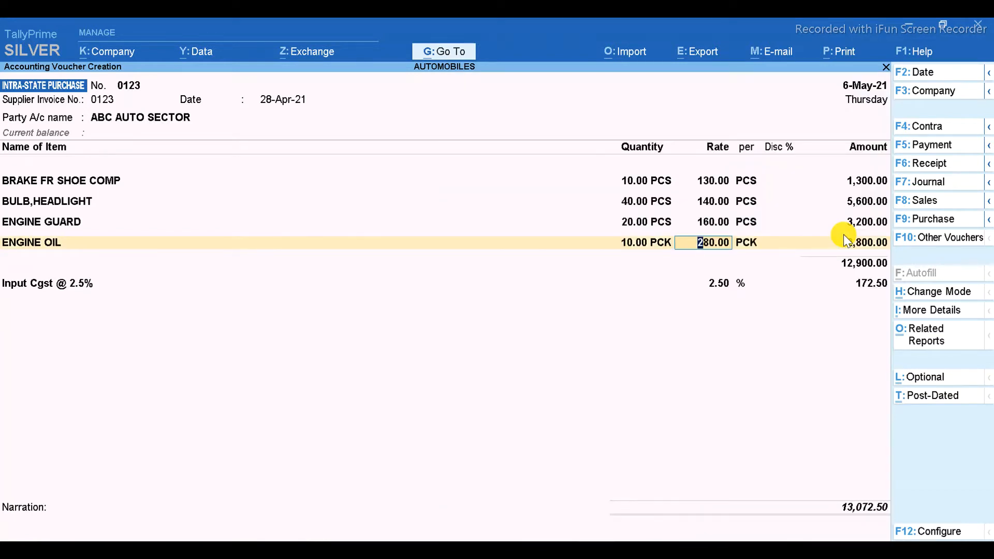
key("Return")
key("Return")
Allocate the ENGINE OIL amount to the INTRA-STATE LUB PUR @ 18% purchase ledger.
key("Return")
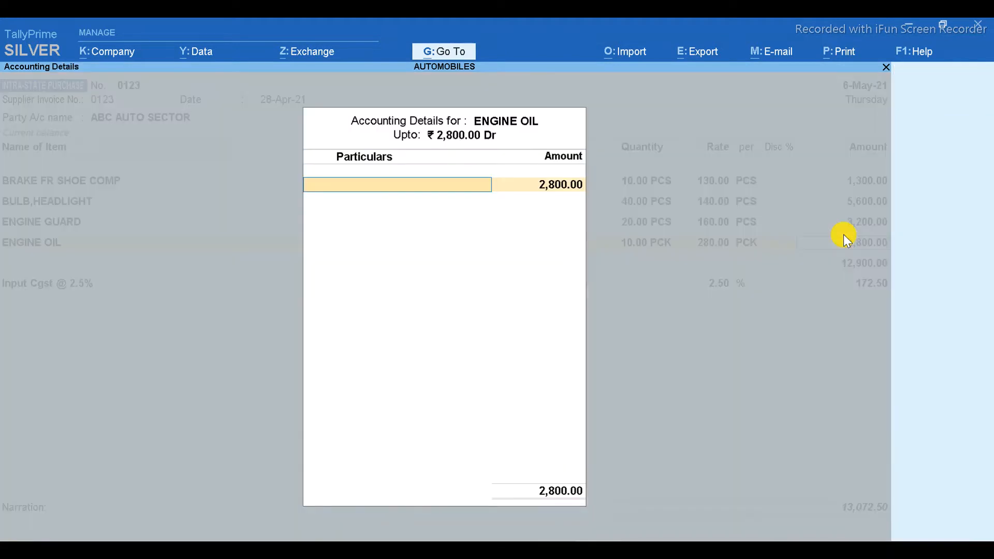
type("S")
key("BackSpace")
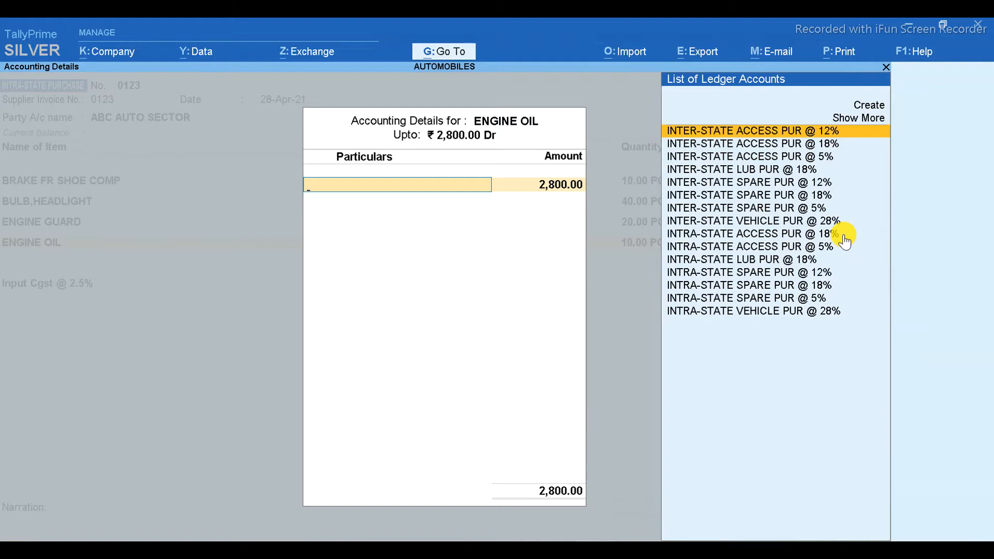
key("Down")
key("Down")
key("Down")
key("Down")
key("Down")
key("Down")
key("Down")
key("Down")
key("Down")
key("Down")
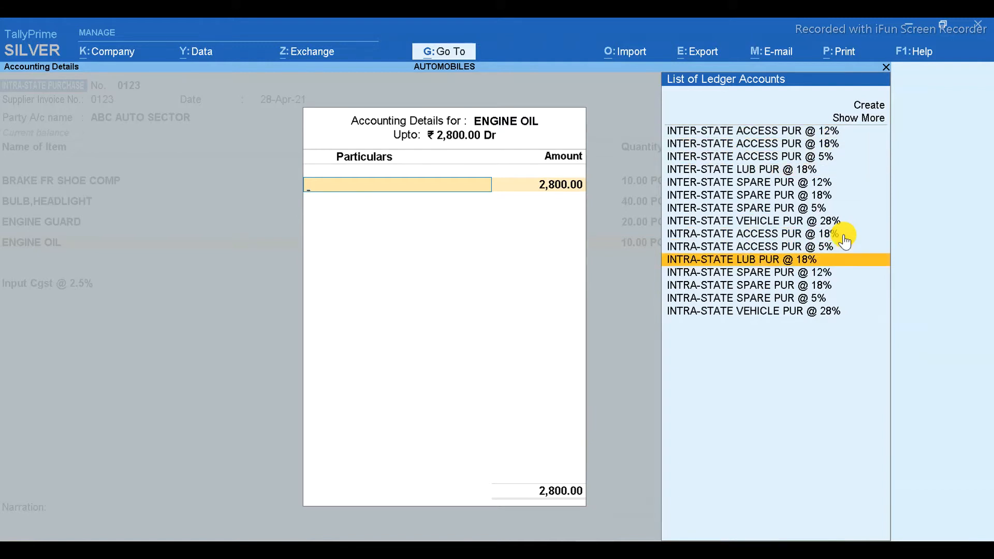
key("Return")
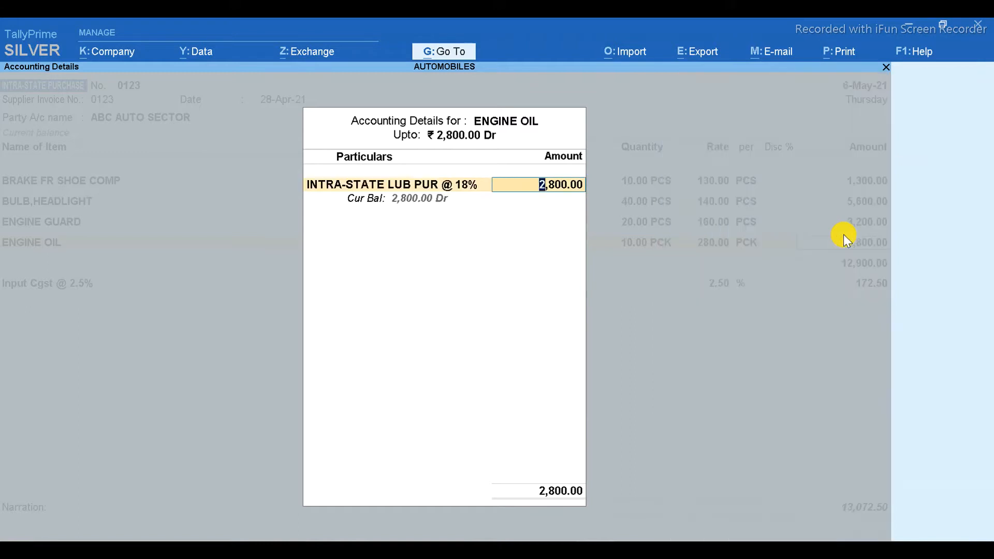
Find PARTS CLEANR among the LUBRICANTE stock items and add it as the fifth line with 40 PCK at a rate of 260.00.
key("Return")
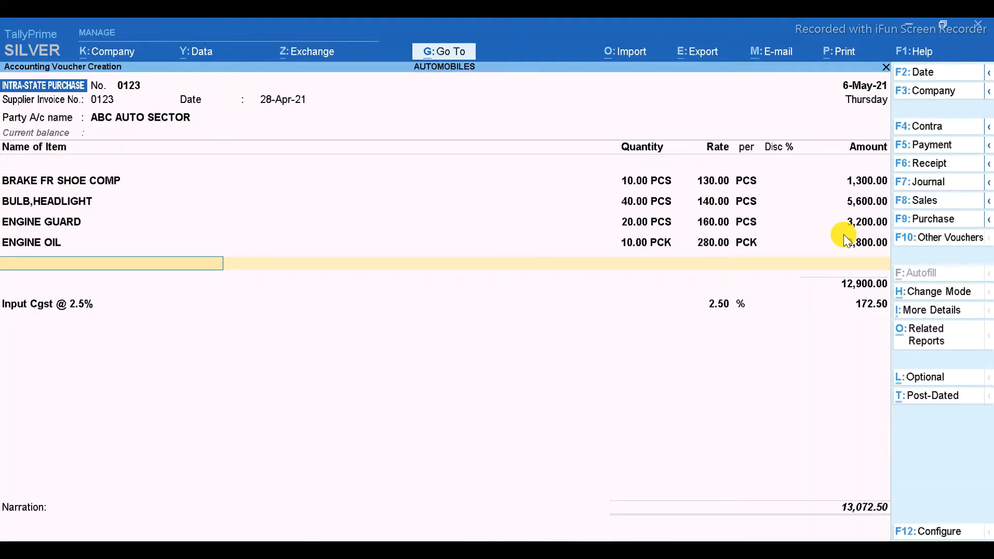
type("S")
key("BackSpace")
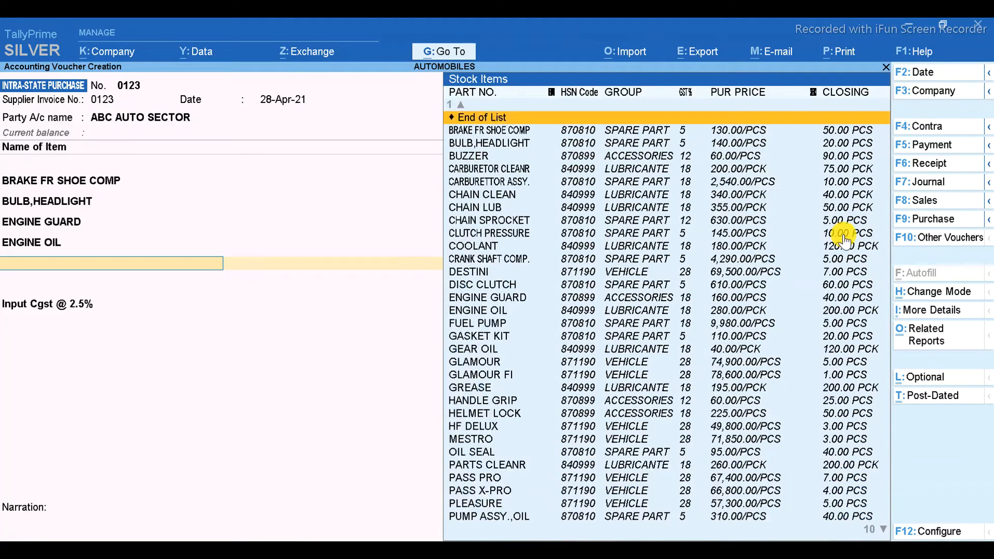
type("Lub")
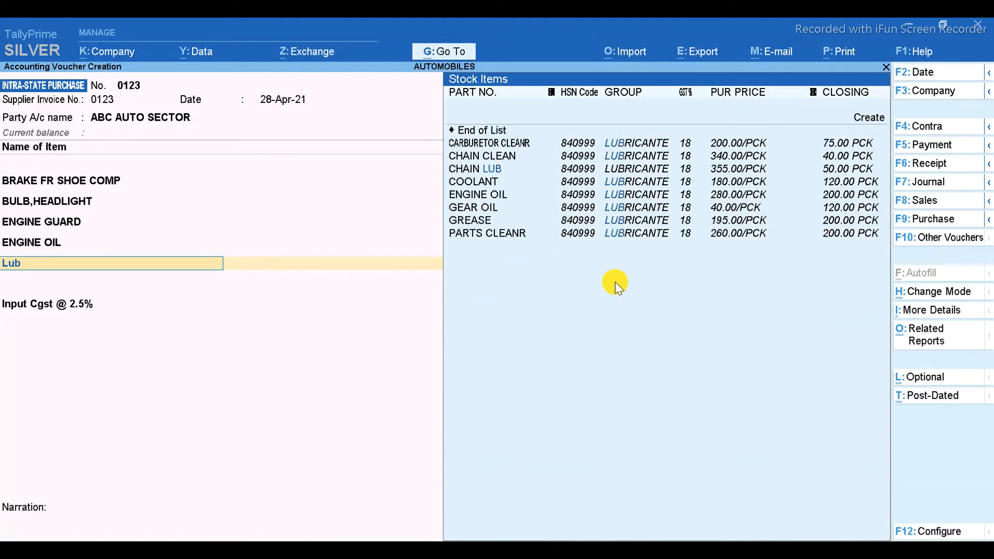
key("Down")
key("Down")
key("Down")
key("Down")
key("Down")
key("Down")
key("Down")
key("Down")
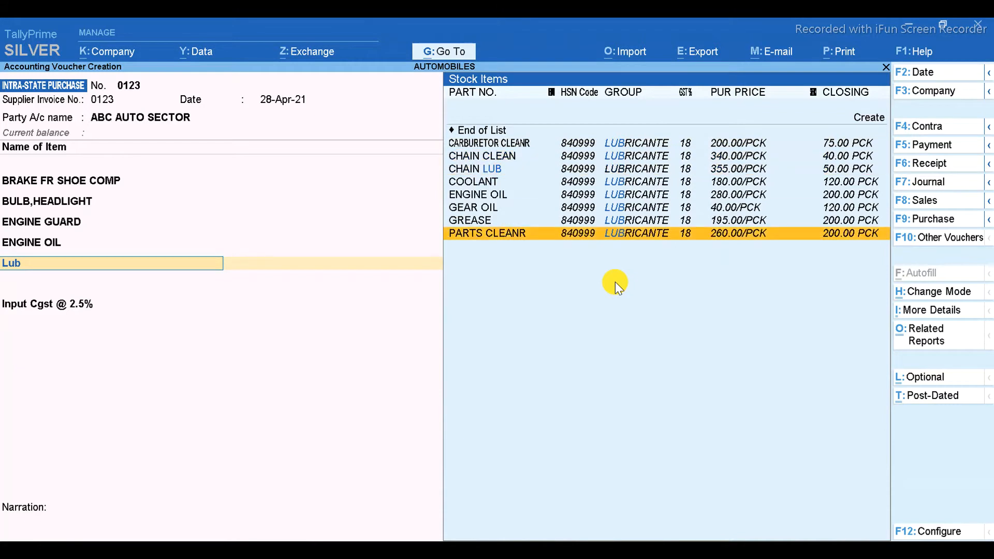
key("Return")
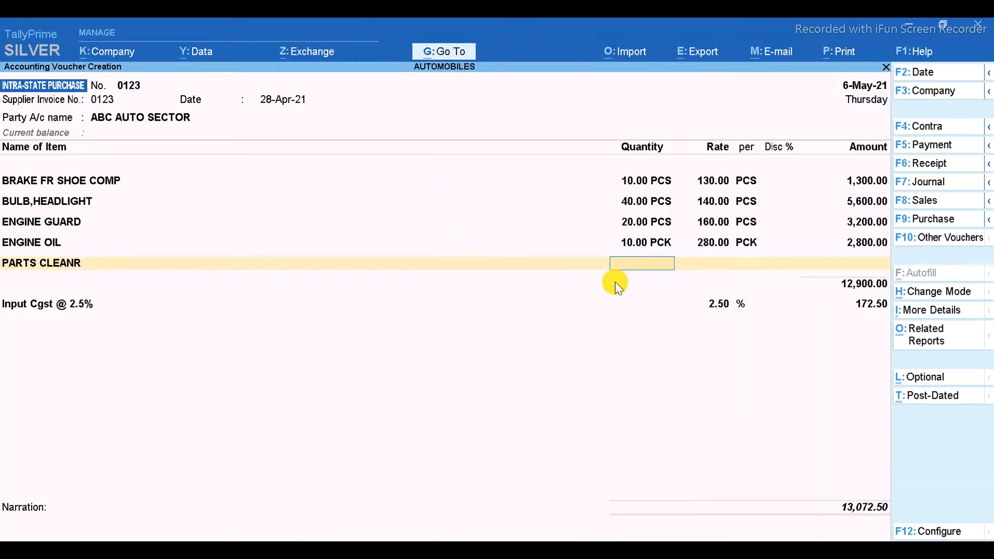
type("40")
key("Return")
key("Return")
key("Return")
key("Return")
key("Return")
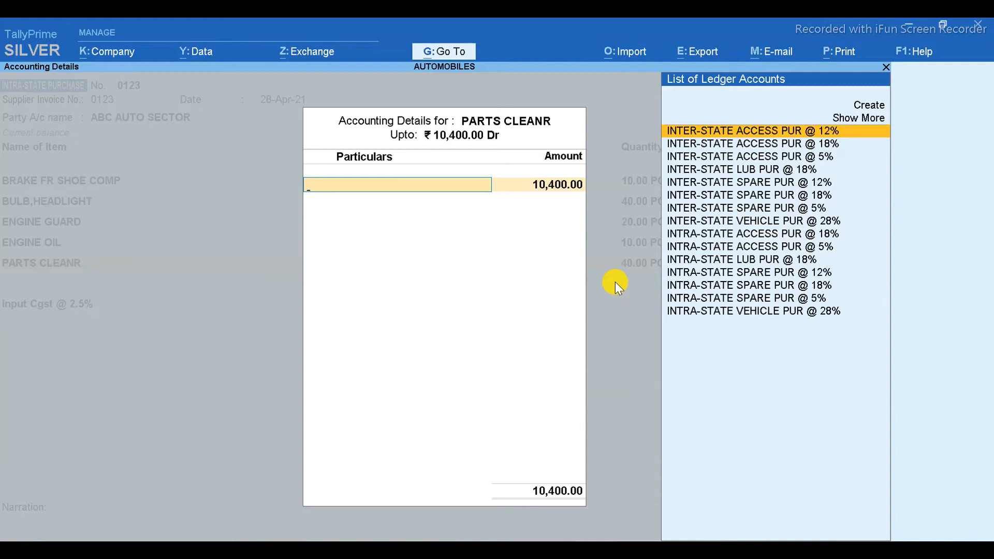
Allocate the PARTS CLEANR amount to the INTRA-STATE LUB PUR @ 18% purchase ledger.
key("Down")
key("Down")
key("Down")
key("Down")
key("Down")
key("Down")
key("Down")
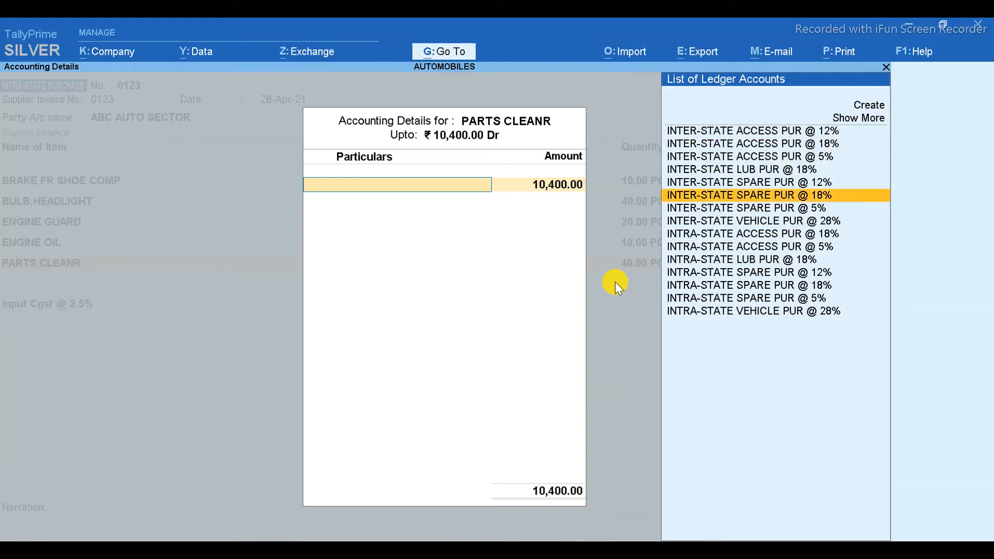
key("Down")
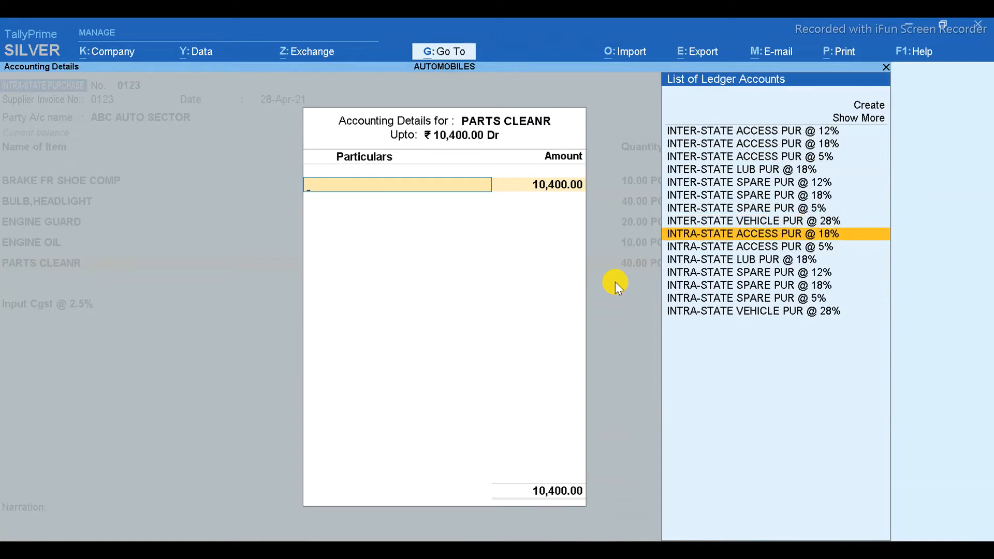
key("Down")
key("Down")
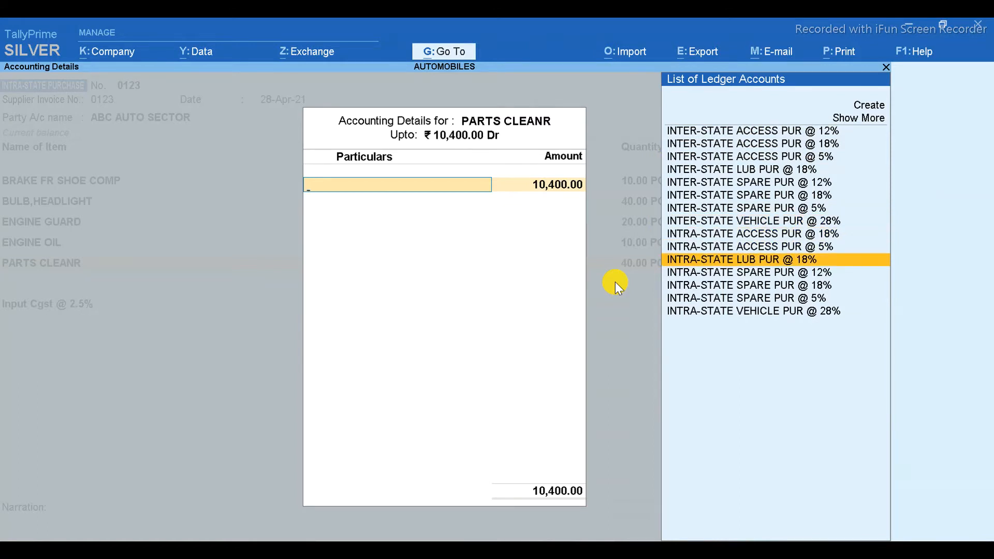
key("Return")
key("Return")
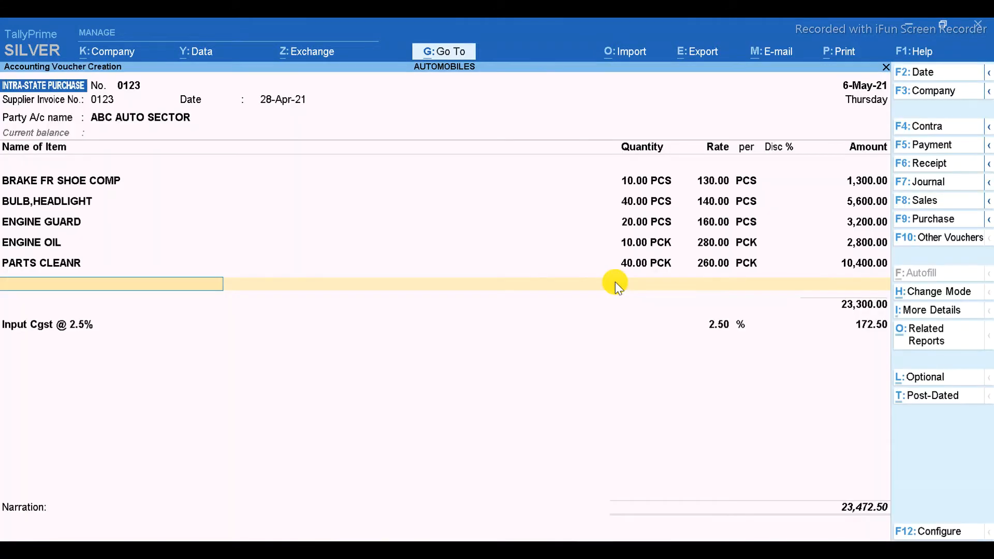
type("S")
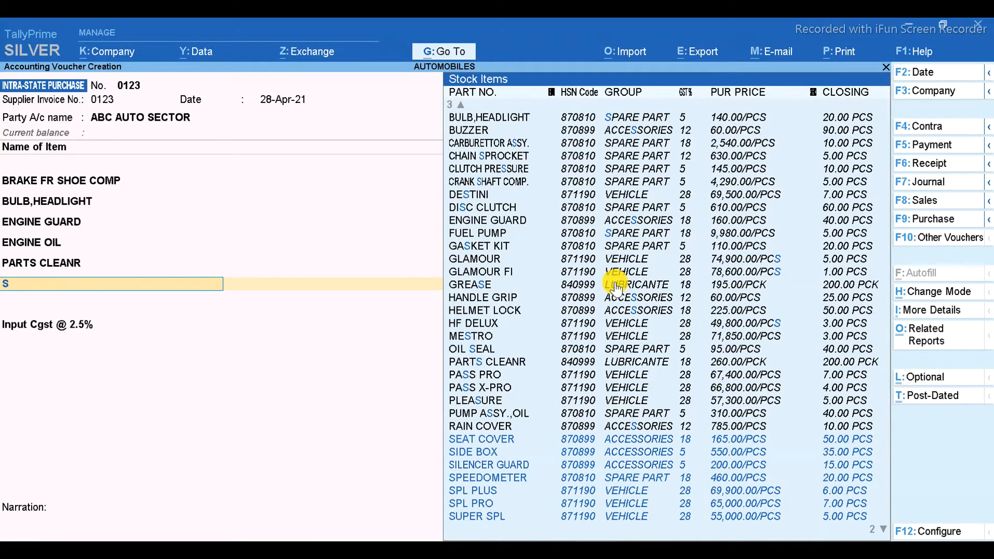
key("BackSpace")
type("d")
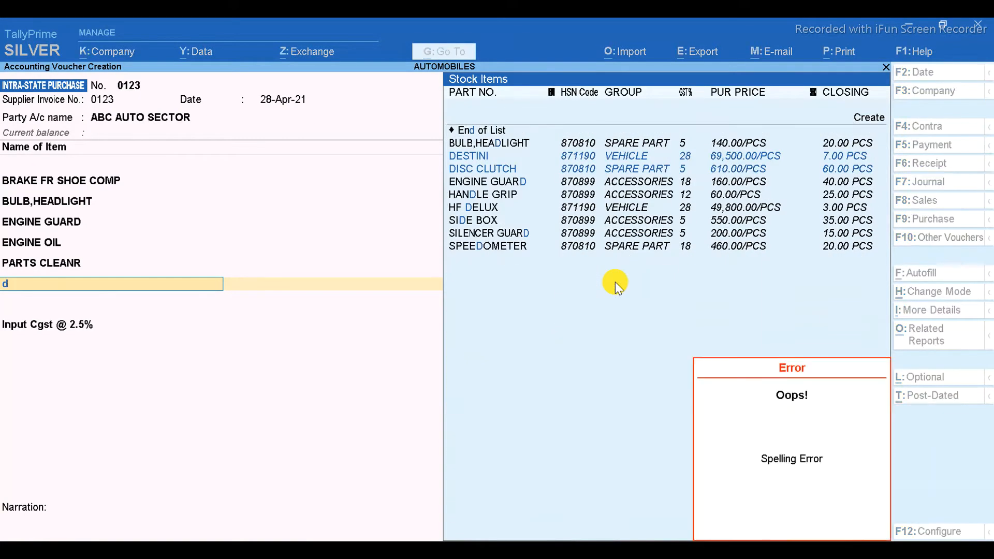
key("Return")
key("Return")
key("Return")
key("BackSpace")
Find CHAIN SPROCKET among the SPARE PART stock items and add it as the sixth line with 50 PCS at a rate of 630.00.
type("sp")
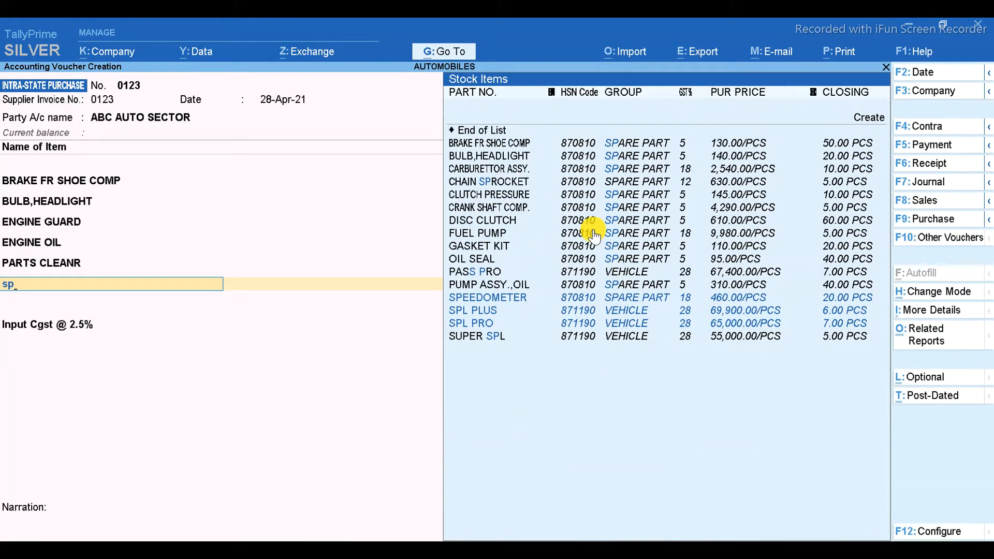
key("Down")
key("Down")
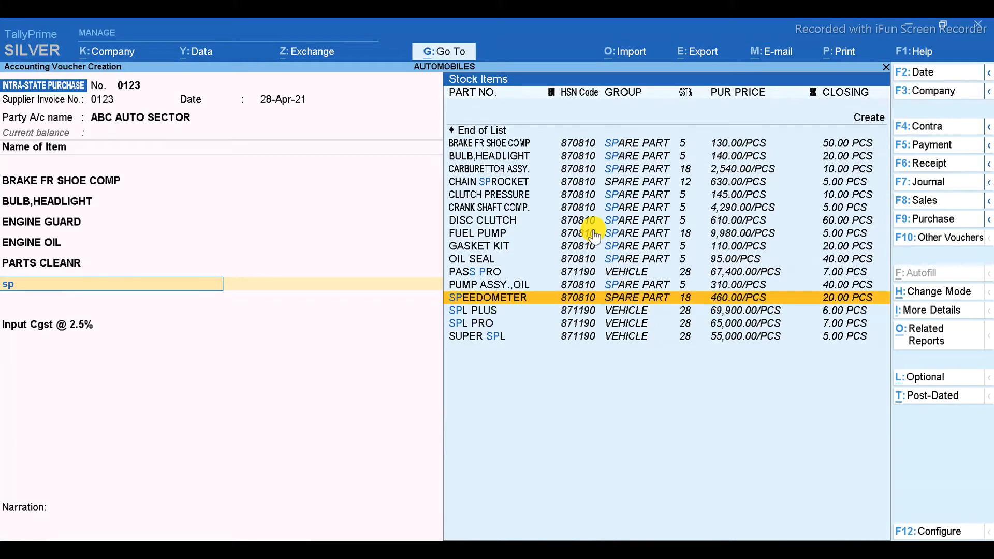
key("Up")
key("Up")
key("Up")
key("Up")
key("Up")
key("Up")
key("Up")
key("Up")
key("Up")
key("Up")
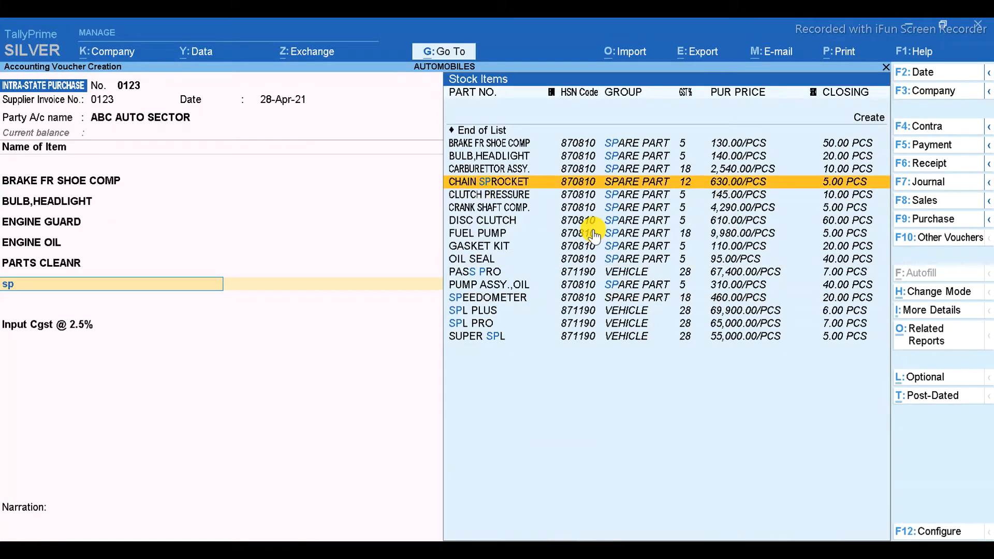
key("Return")
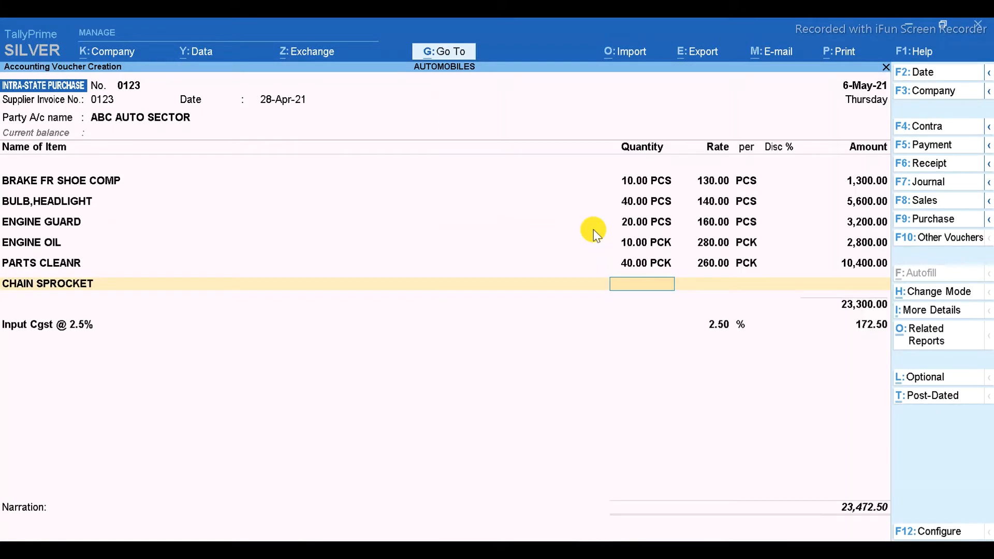
type("50")
key("Return")
key("Return")
key("Return")
key("Return")
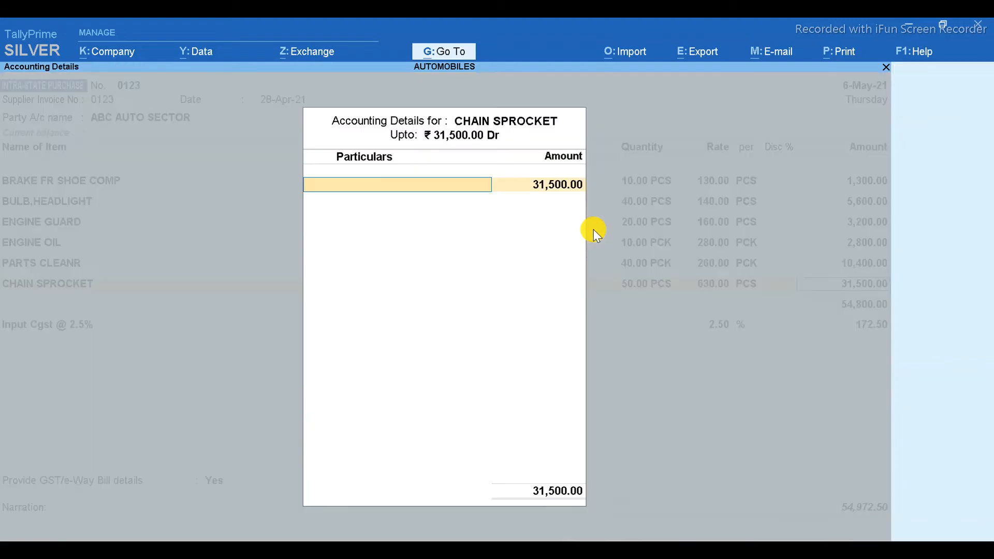
Go back from CHAIN SPROCKET's accounting details to its stock item entry to check its group and GST rate.
key("Escape")
key("BackSpace")
key("BackSpace")
key("BackSpace")
key("BackSpace")
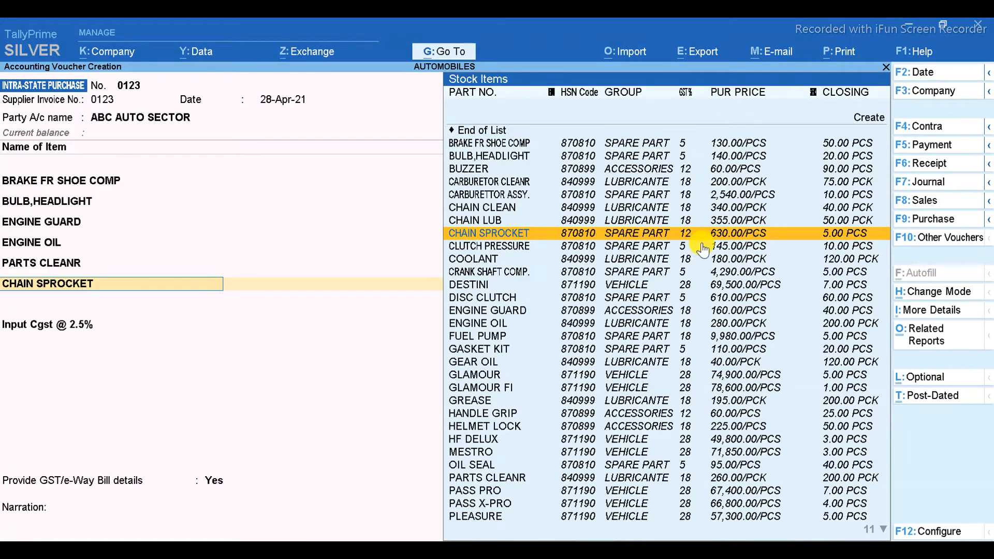
Reconfirm the CHAIN SPROCKET line and allocate its amount to the INTRA-STATE SPARE PUR @ 12% purchase ledger.
key("Return")
key("Return")
key("Return")
key("Return")
key("Return")
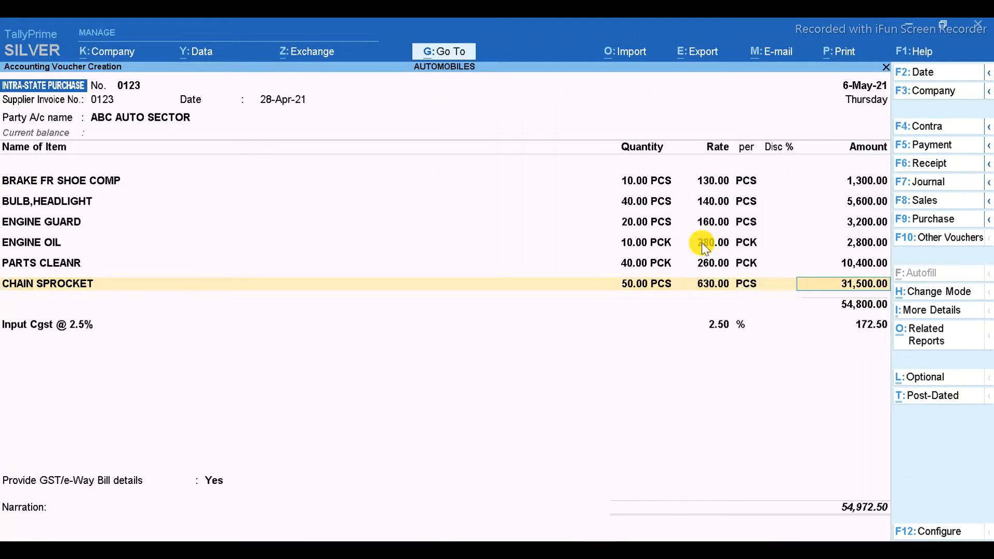
key("Return")
type("Sp")
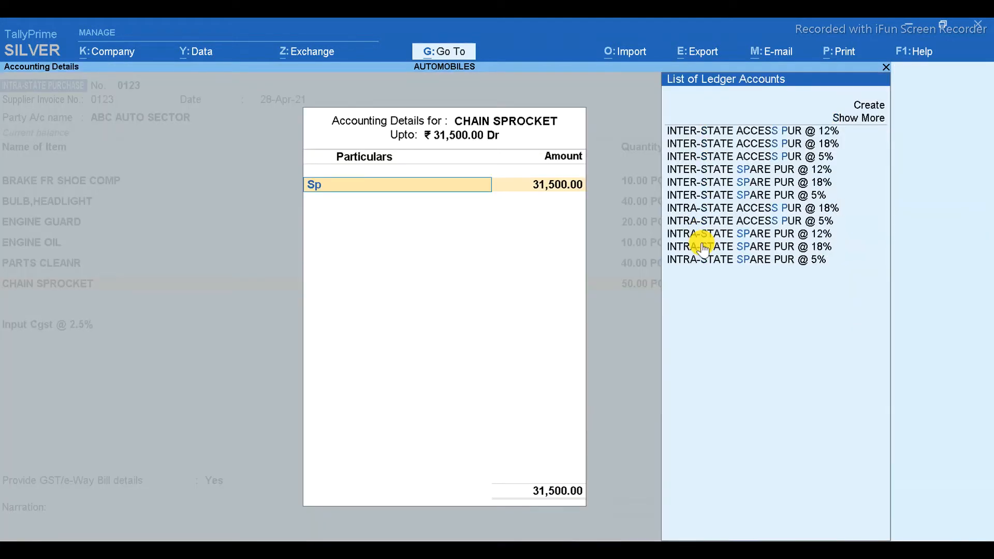
key("Down")
key("Down")
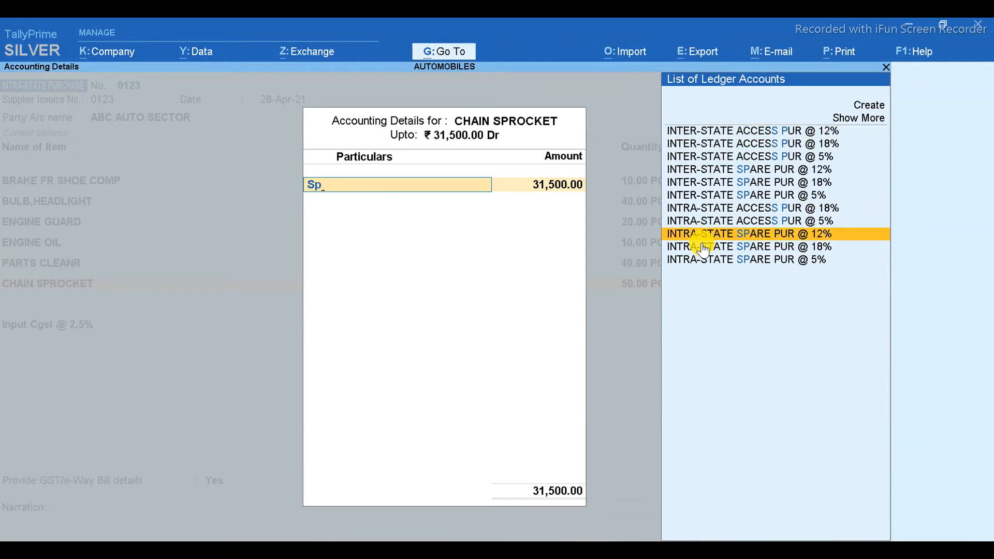
left_click(815, 236)
key("Return")
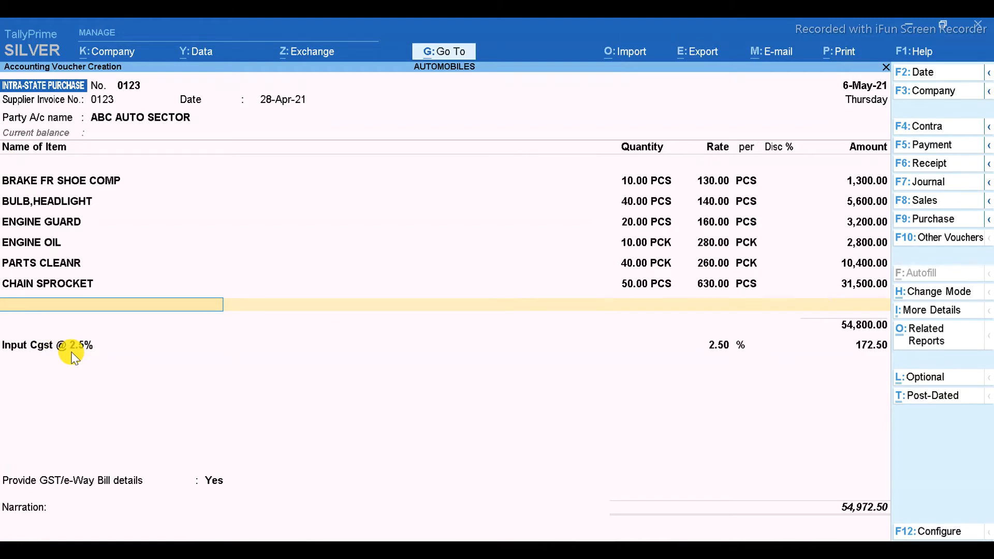
End the item list, accept the Input Cgst @ 2.5% line and add the Input Sgst @ 2.5% ledger below it.
key("Return")
key("Return")
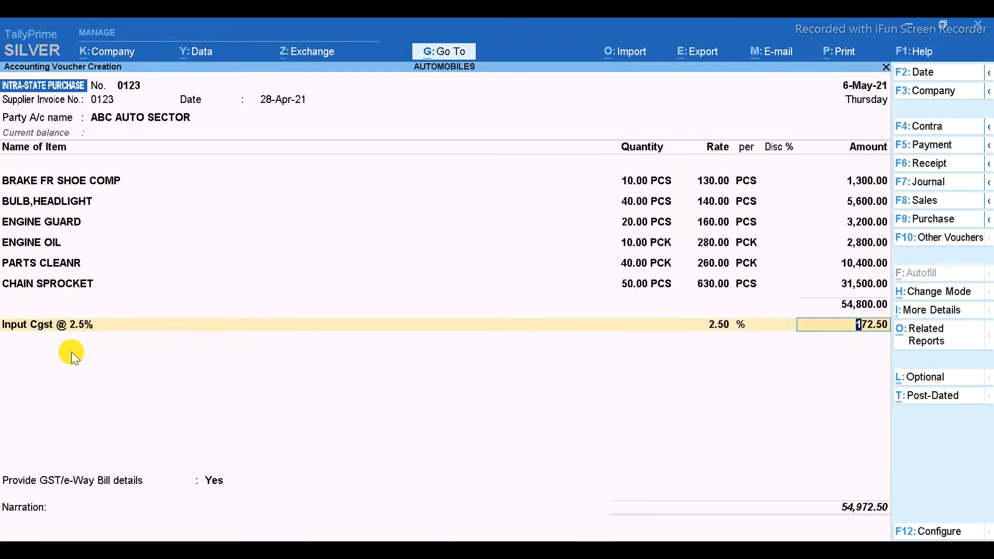
key("Return")
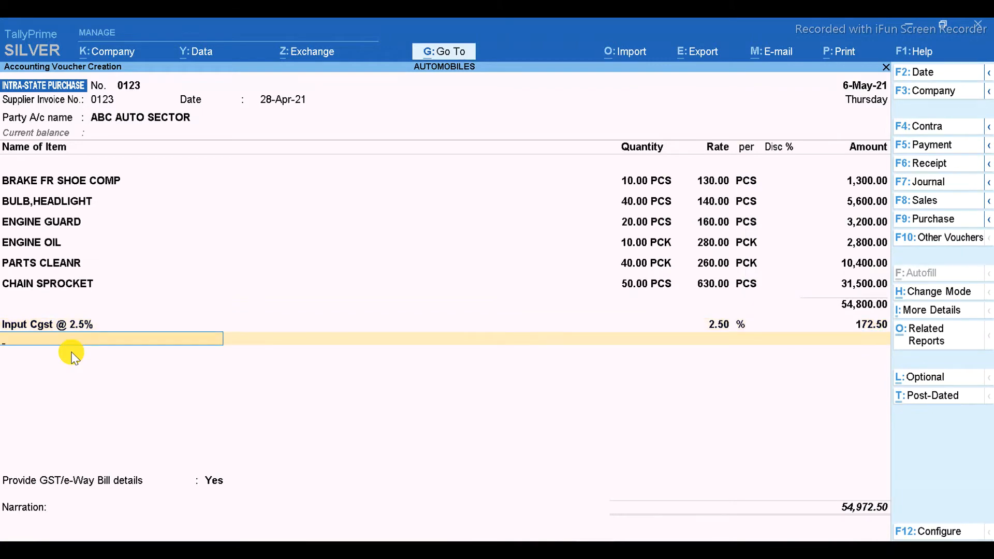
type("sgs")
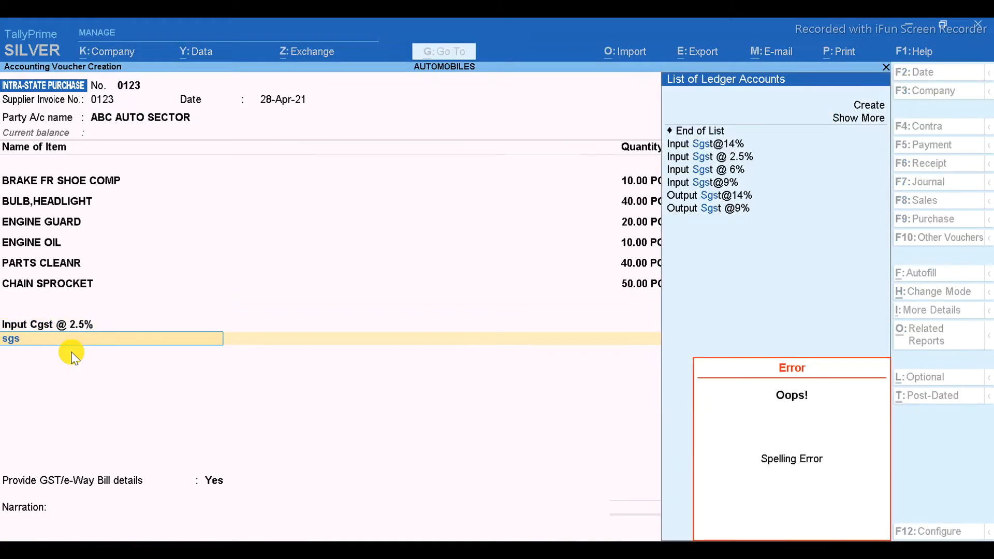
key("Down")
key("Return")
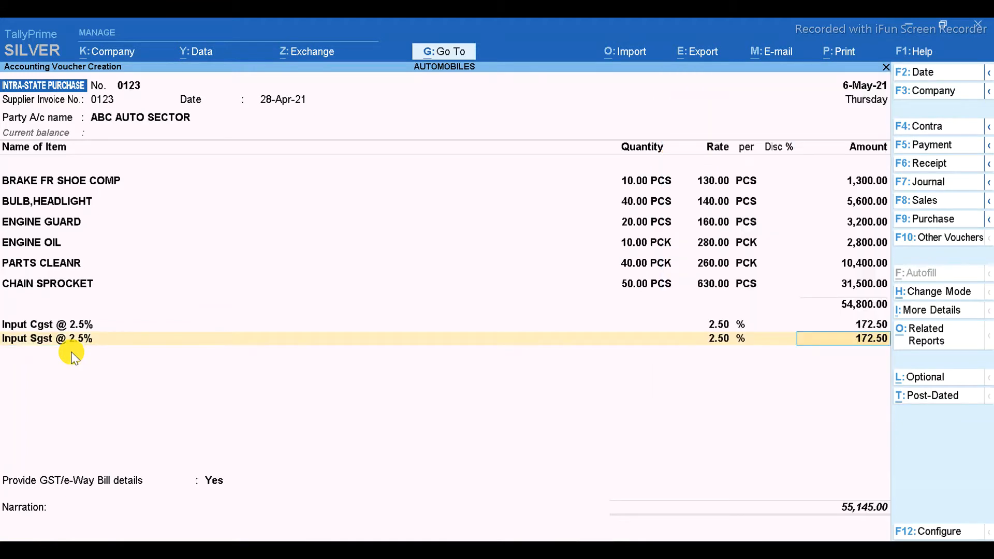
key("Return")
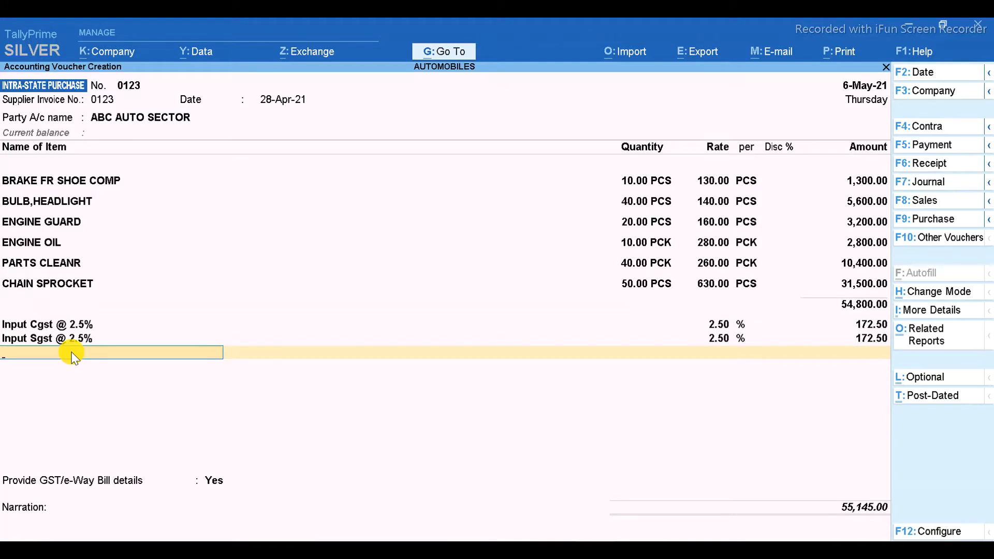
Add the Input Cgst @ 6% ledger as the third tax line, accepting its calculated amount.
type("B")
key("BackSpace")
type("Cg")
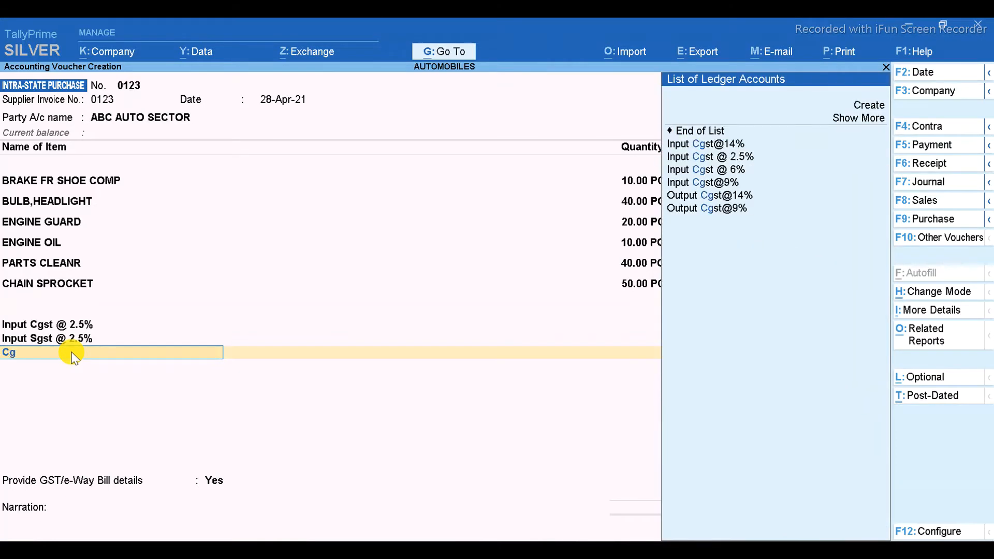
key("Down")
key("Down")
key("Down")
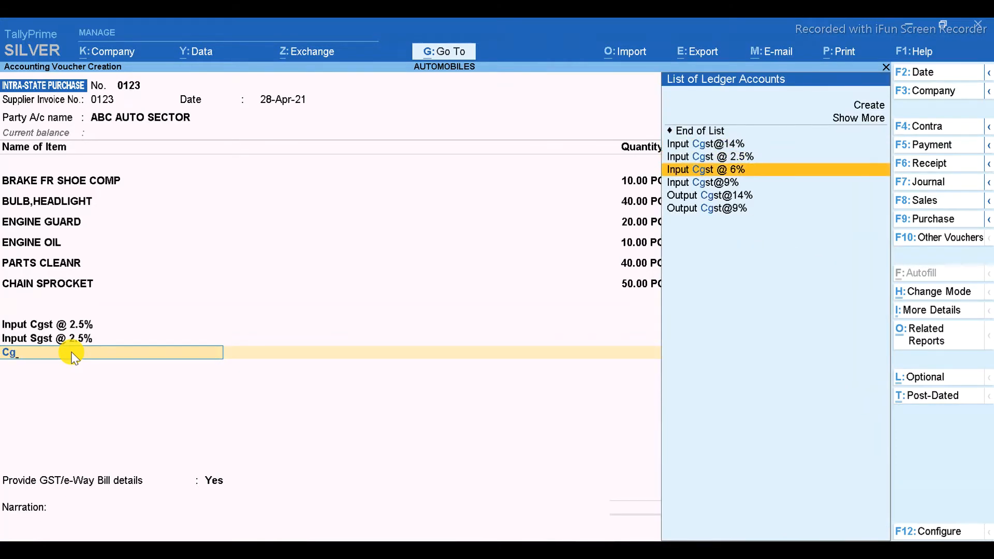
key("Return")
key("Return")
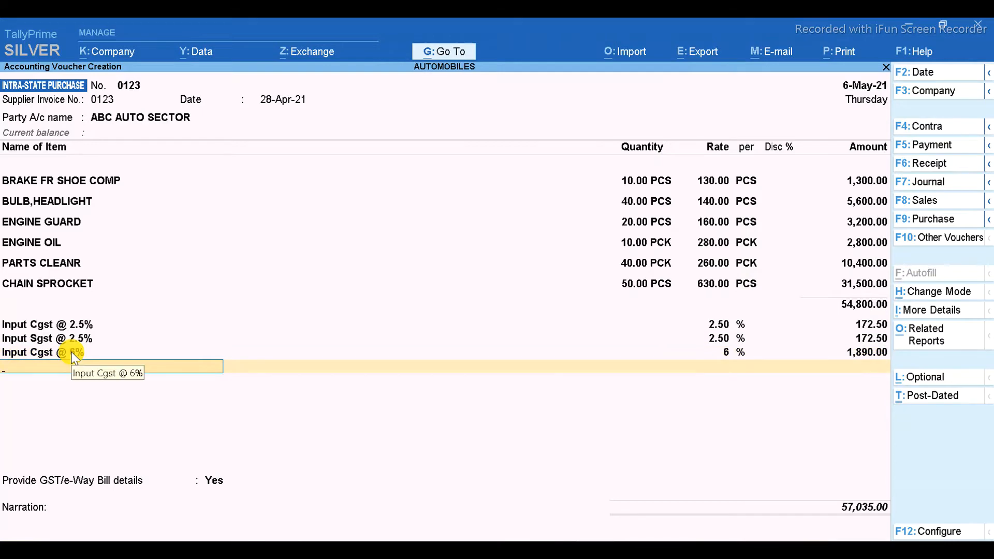
Add the Input Sgst @ 6% ledger as the fourth tax line, accepting its calculated amount.
type("Inpu")
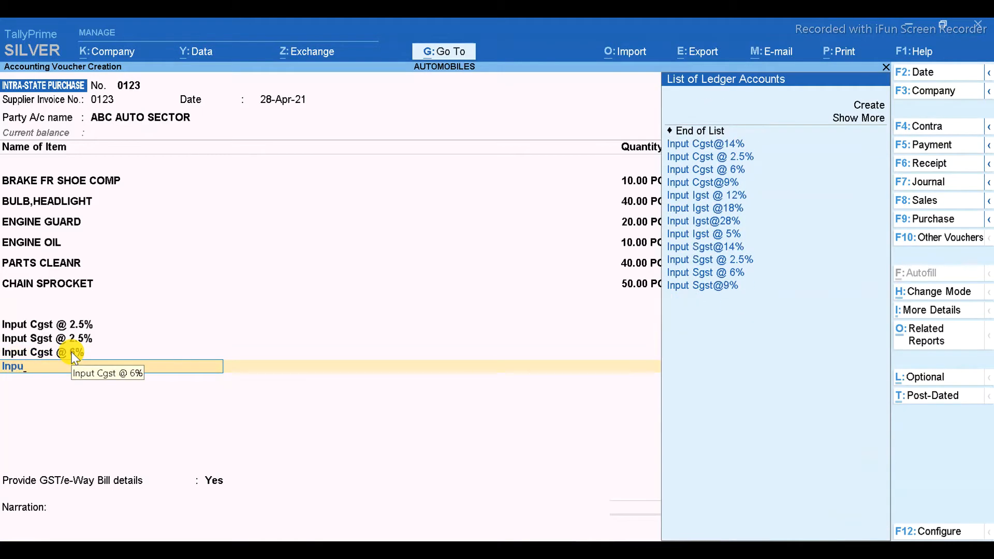
key("Down")
key("Down")
key("Down")
key("Down")
key("Down")
key("Down")
key("Down")
key("Down")
key("Down")
key("Down")
key("Down")
key("Down")
key("Up")
key("Return")
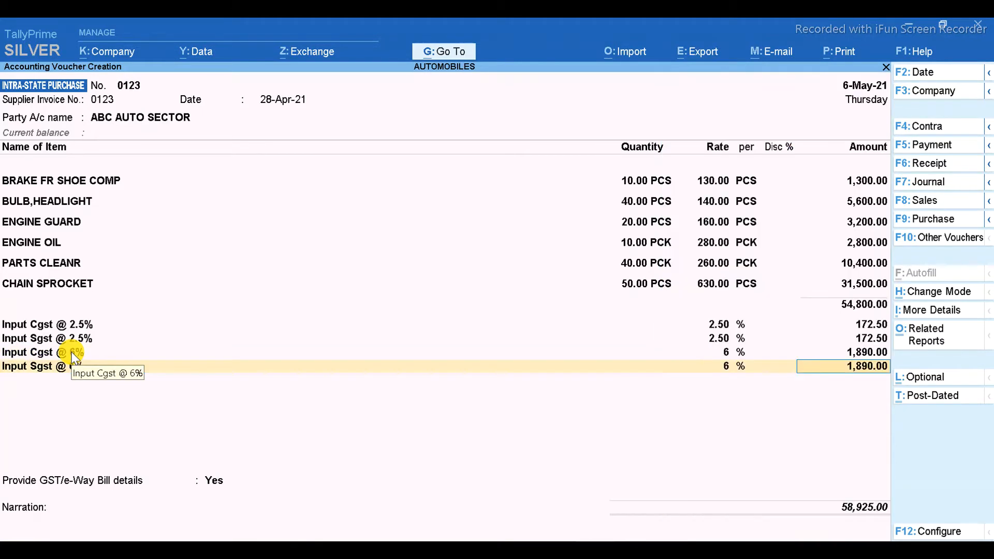
key("Return")
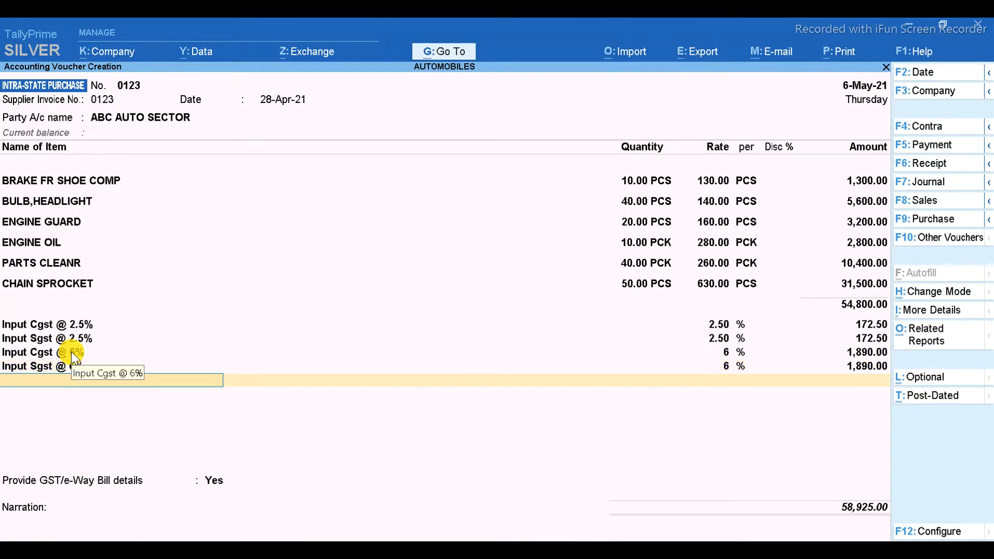
Add the Input Cgst@9% ledger as the fifth tax line of the voucher.
type("Cgs")
key("Down")
key("Down")
key("Down")
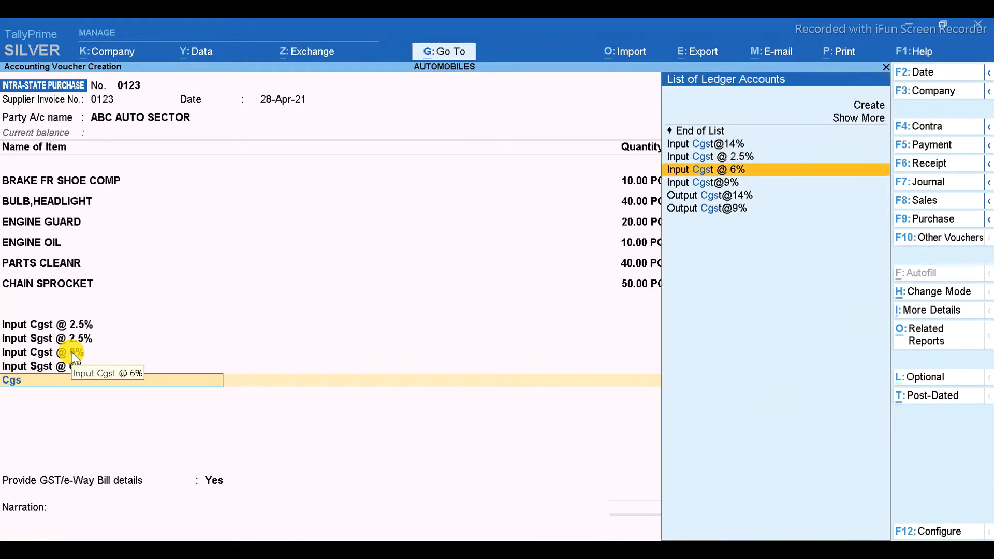
key("Down")
key("Return")
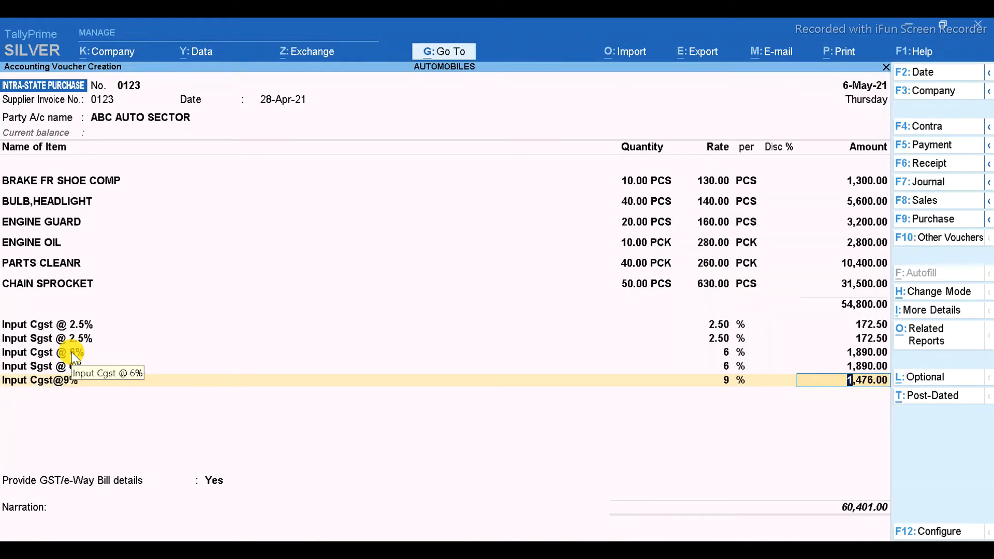
Accept the Input Cgst@9% amount and add the Input Sgst@9% ledger as the sixth tax line with its calculated amount.
key("Return")
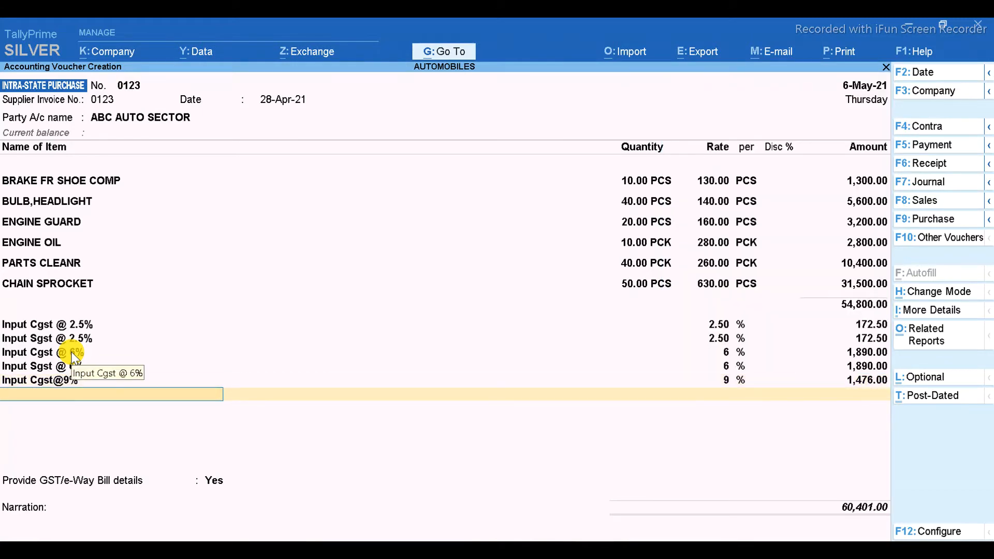
type("Sgst")
key("Down")
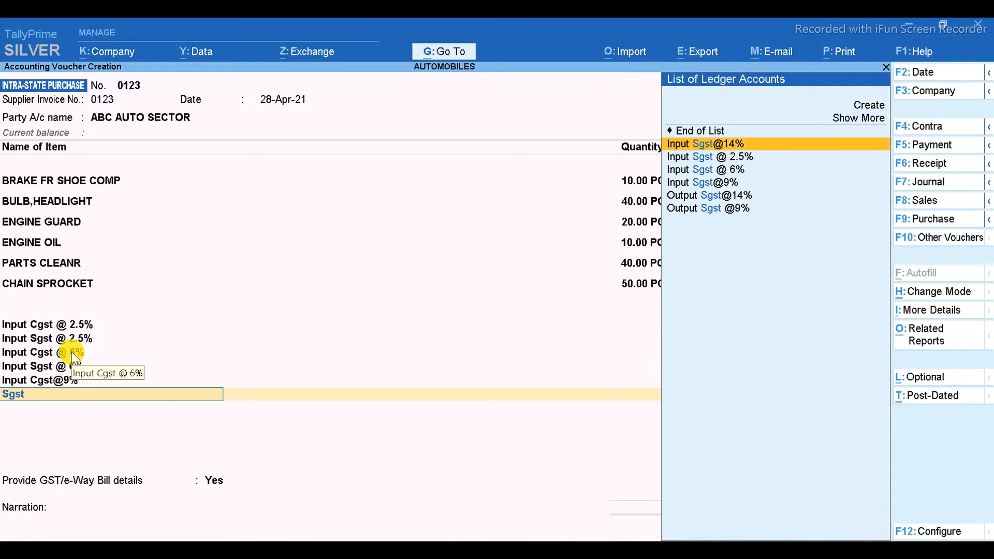
key("Down")
key("Down")
key("Down")
key("Return")
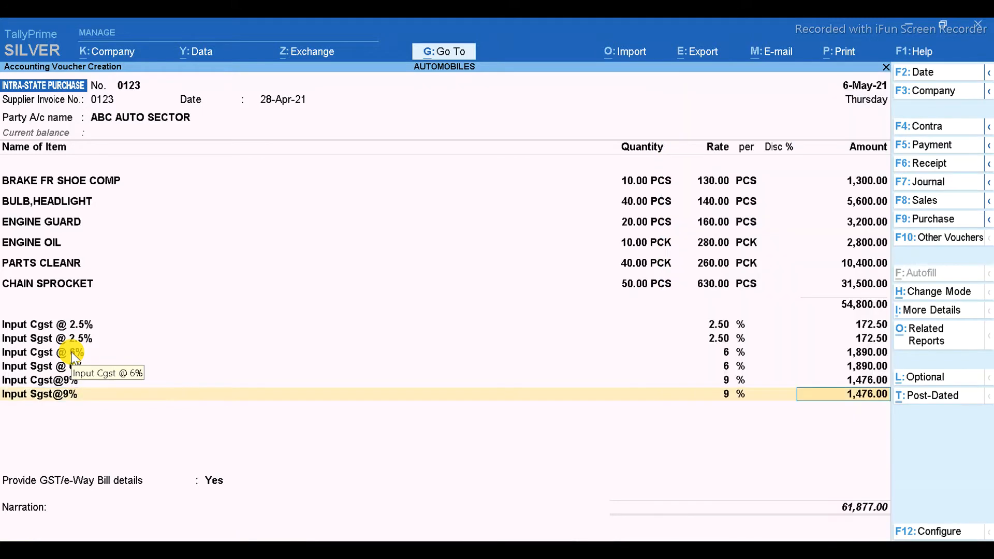
key("Return")
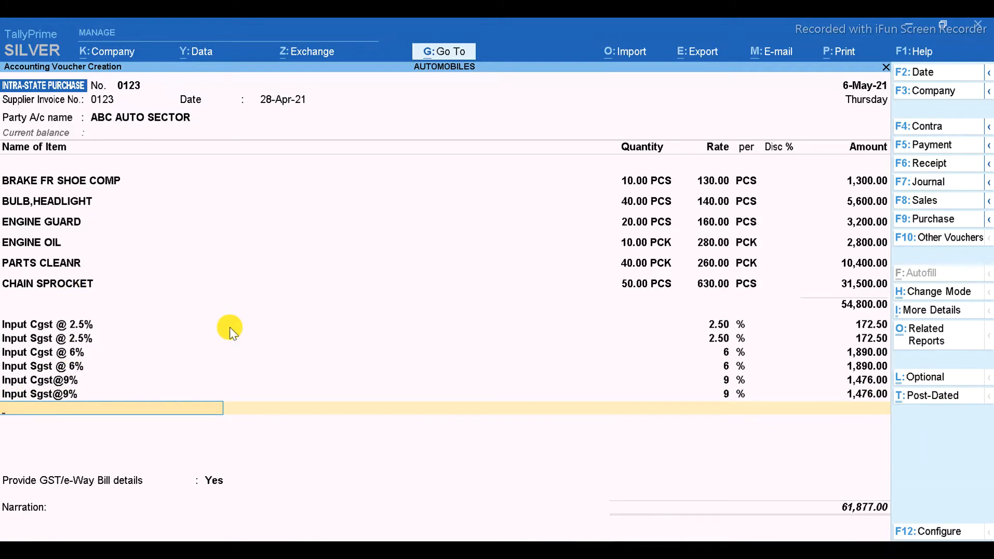
End the tax ledger list and accept the GST/e-Way Bill details with the transport and dispatch fields left blank.
key("Return")
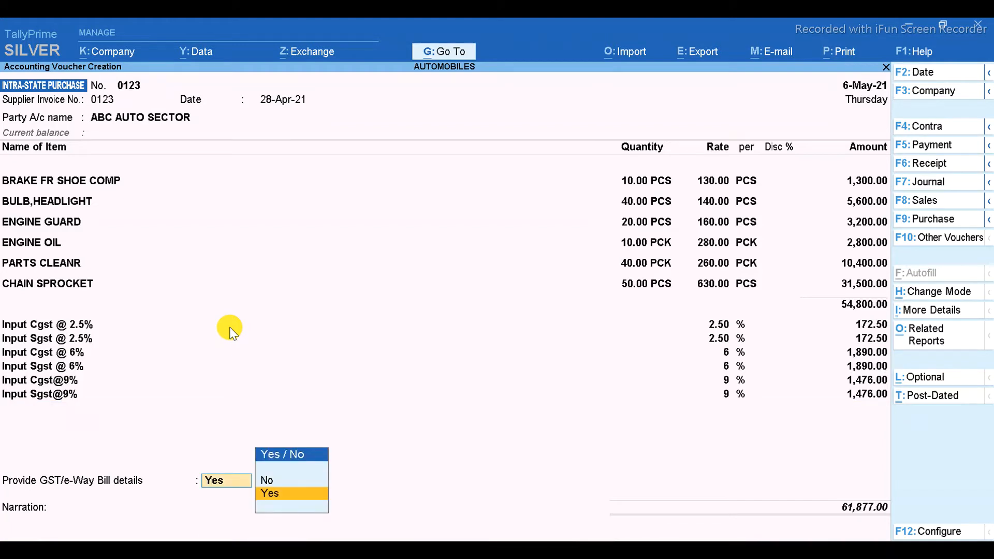
key("Return")
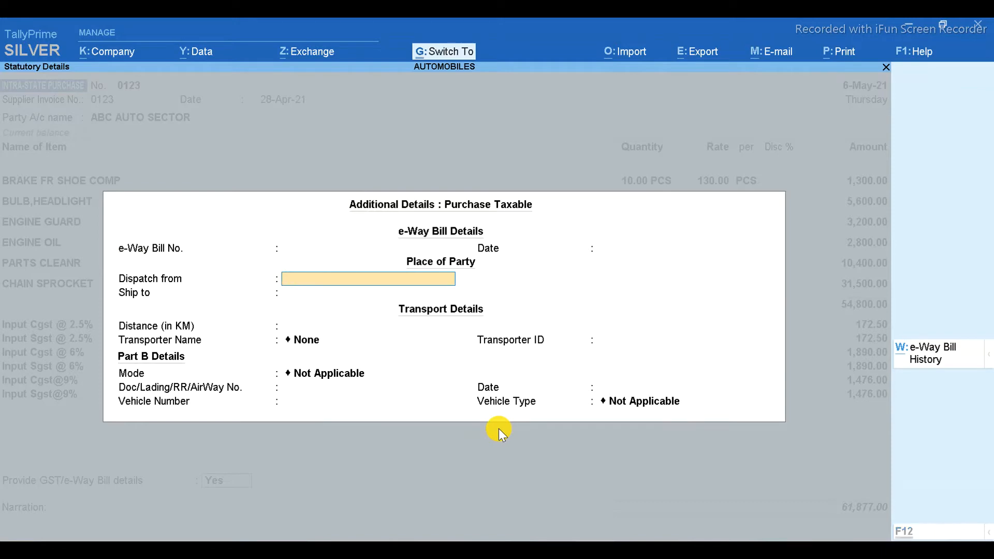
key("ctrl+a")
key("Return")
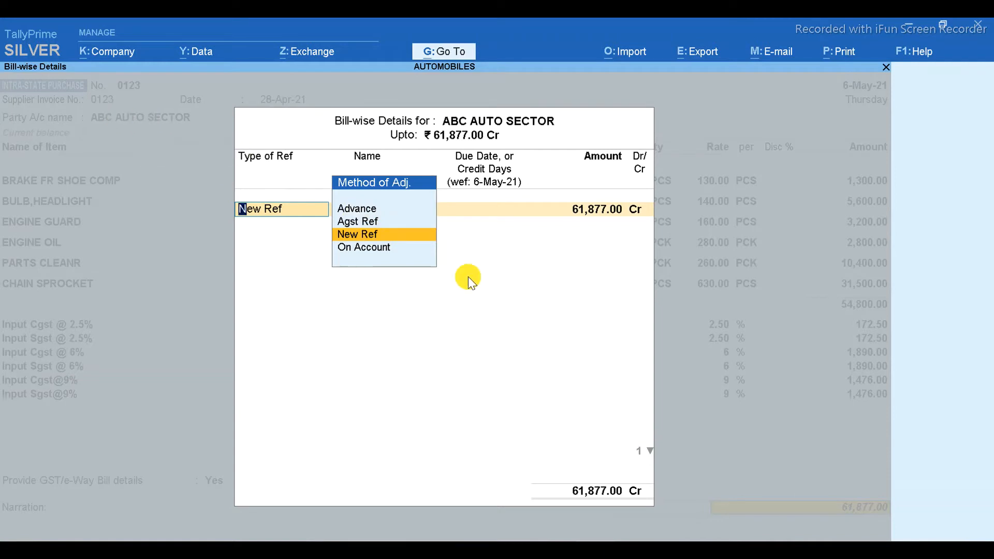
Allocate the full bill amount for ABC AUTO SECTOR to New Ref 0123 and save the voucher without a narration.
key("Return")
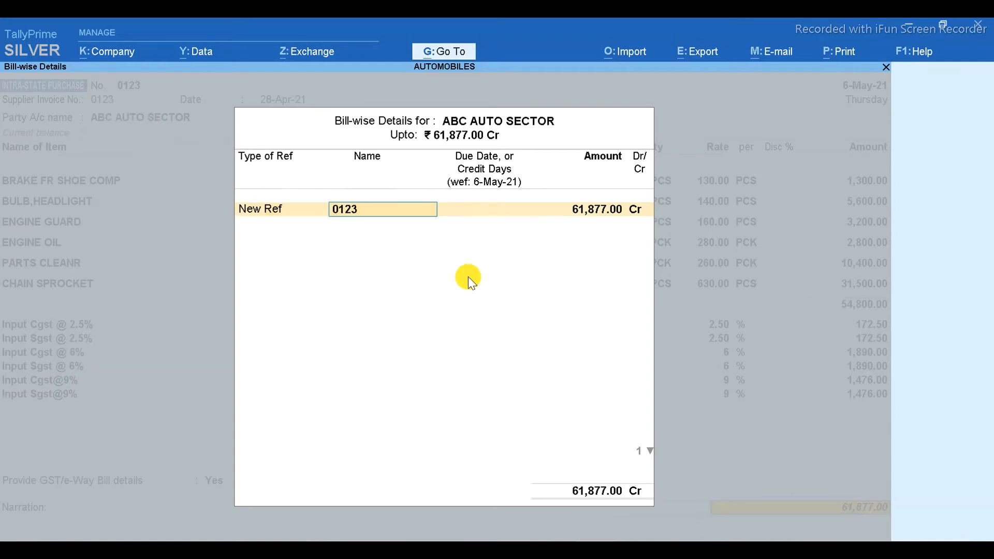
key("Return")
key("Return")
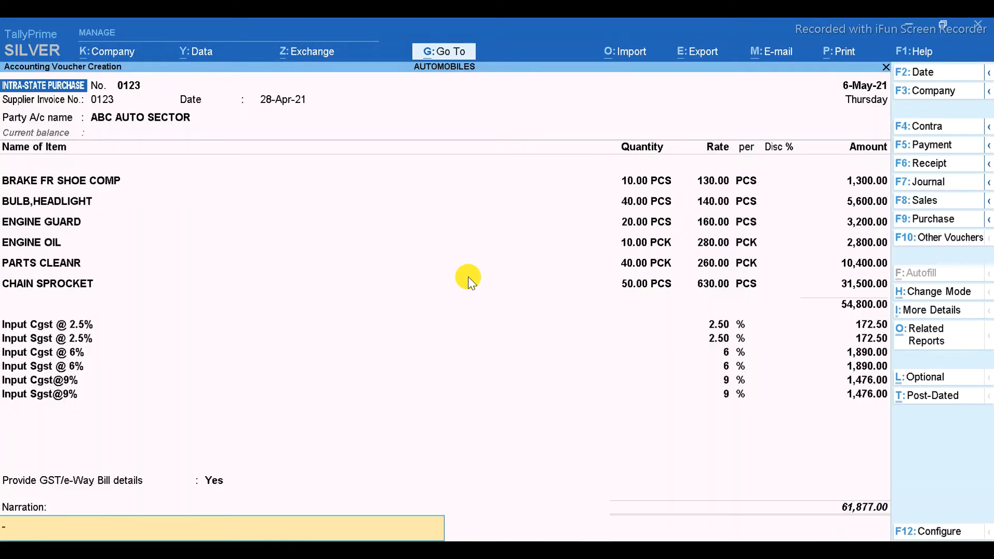
key("ctrl")
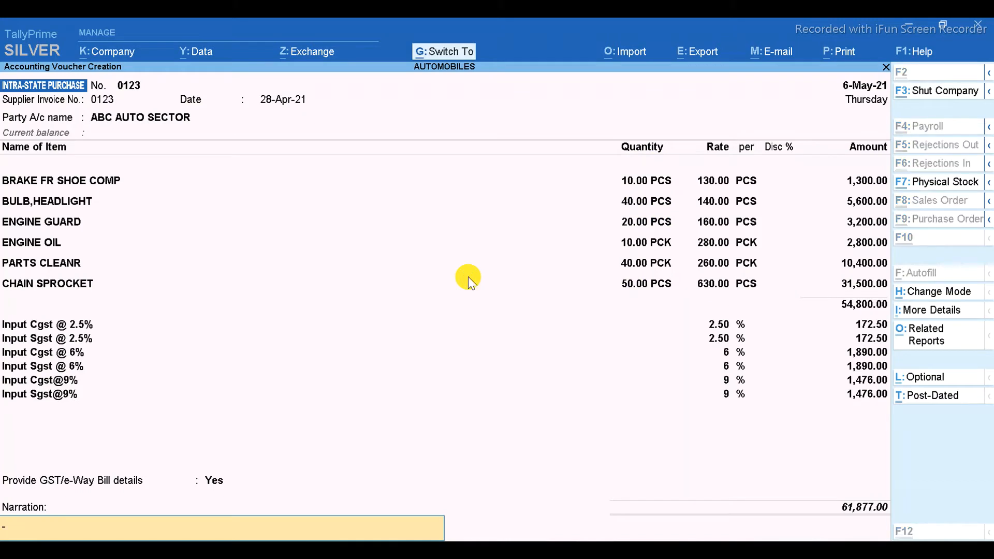
key("ctrl+a")
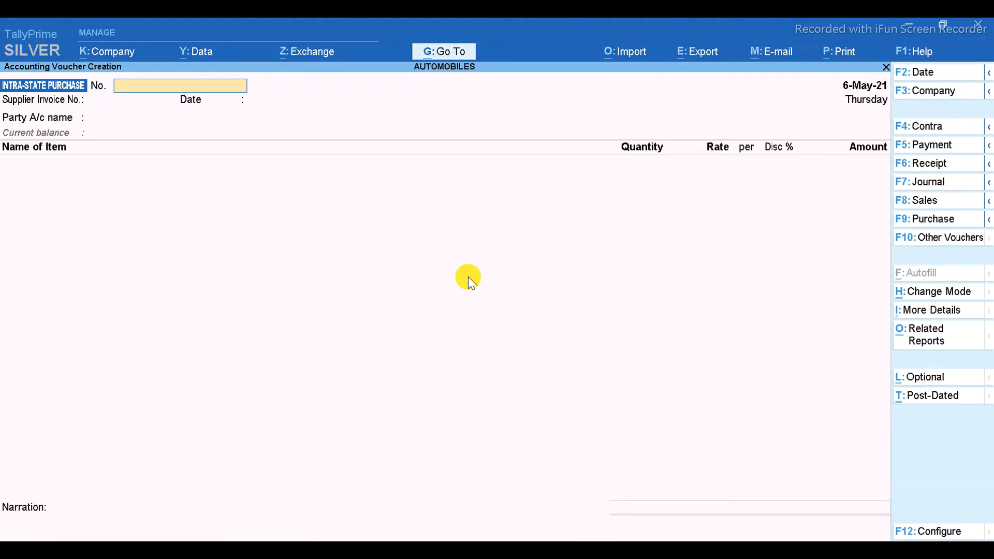
Start intra-state purchase voucher 0256 with supplier invoice number 0256, date 6-May-21 and DF SECTOR as the party account.
type("0256")
key("Return")
type("0256")
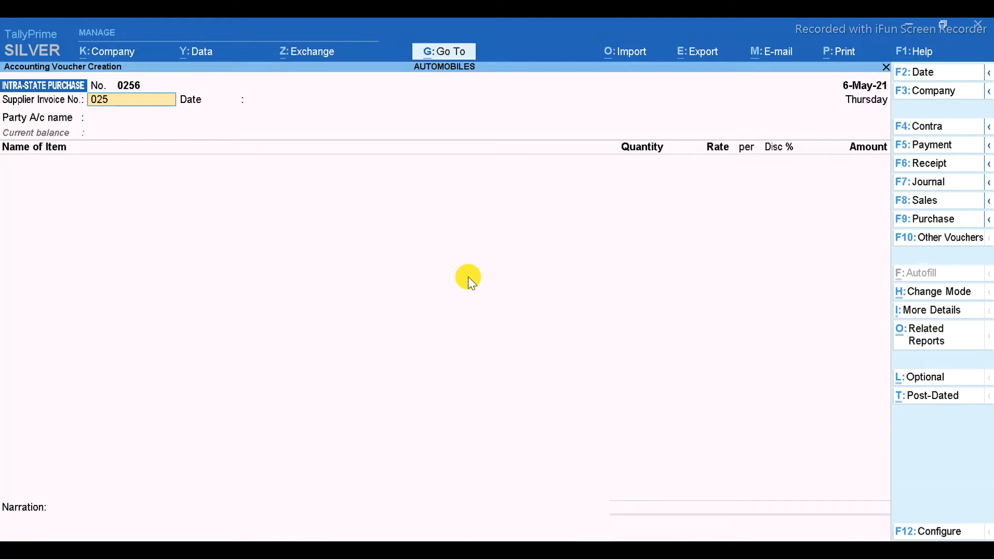
key("Return")
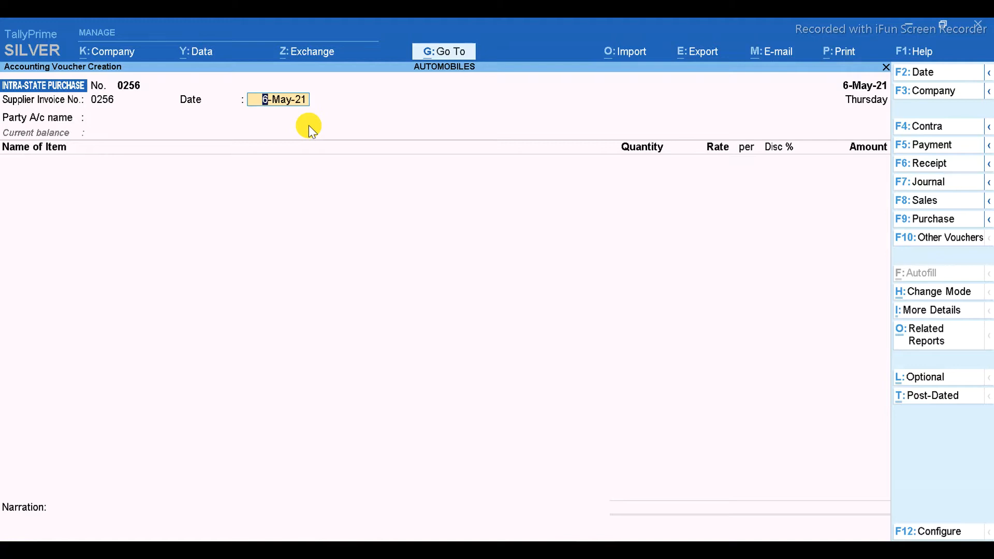
key("Return")
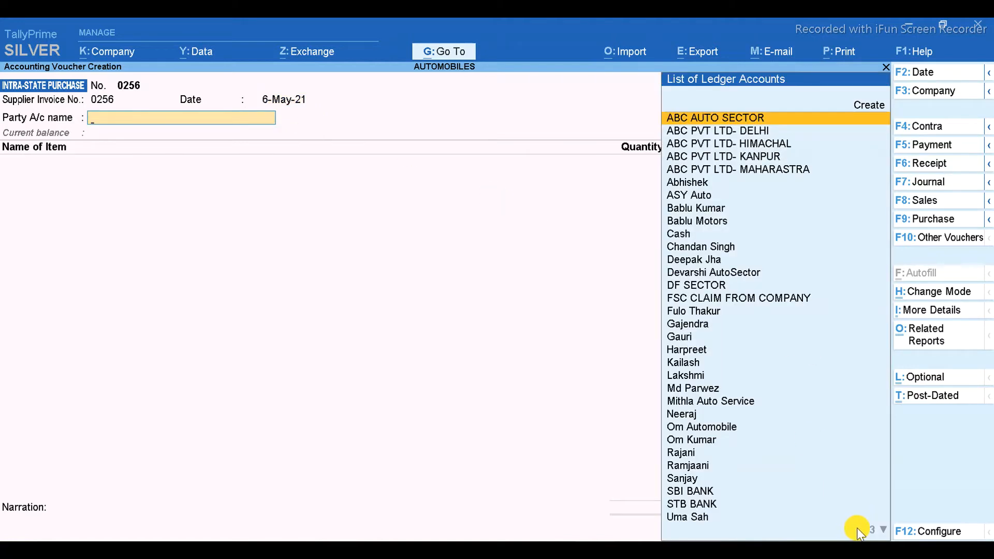
type("Df")
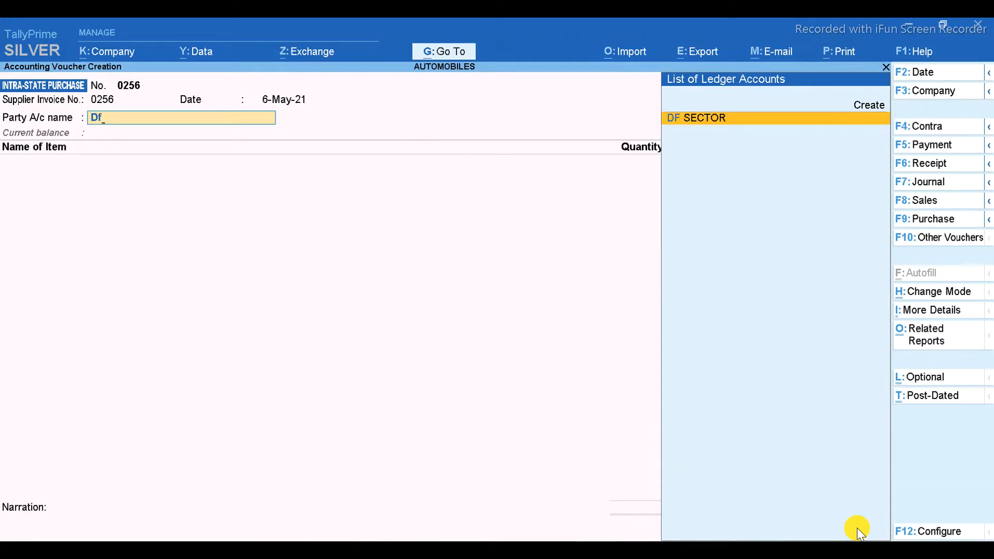
key("Return")
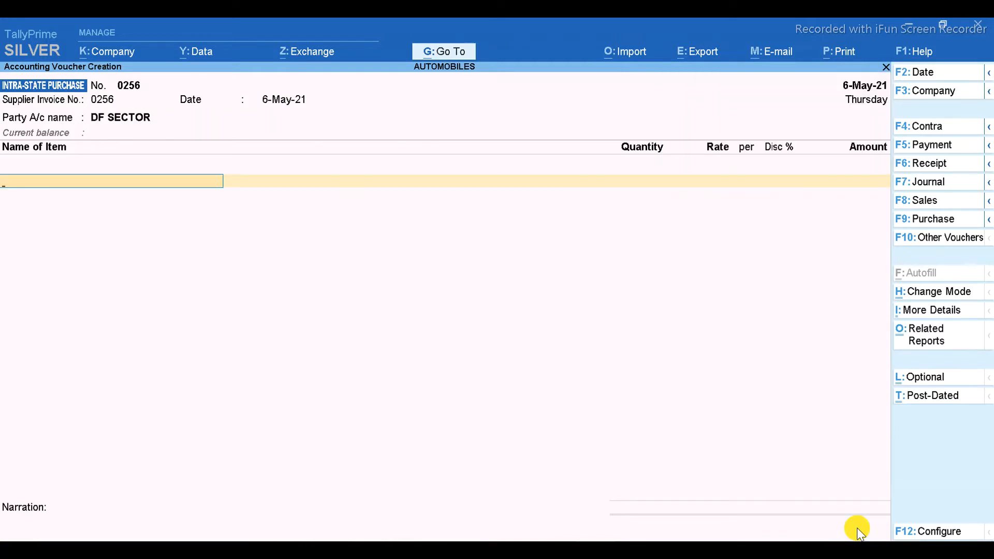
Open the DF SECTOR ledger master from the party field to review its group, state and GST registration, and close it without changes.
key("BackSpace")
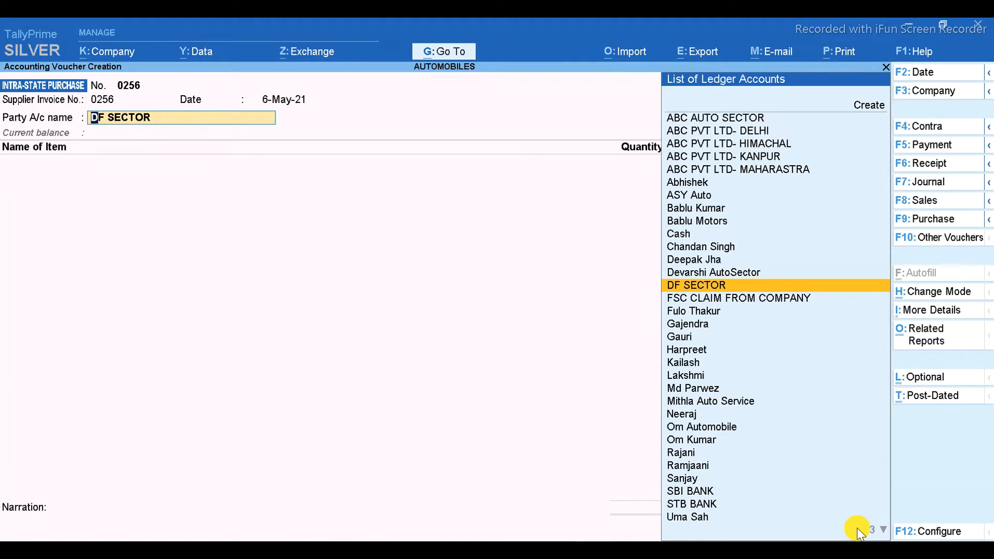
key("ctrl+Return")
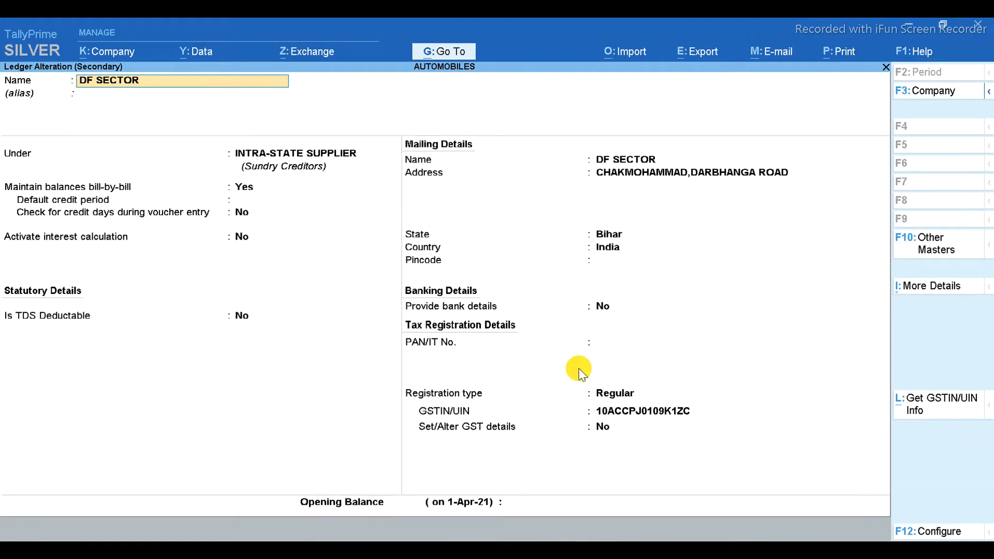
key("Escape")
key("Escape")
key("y")
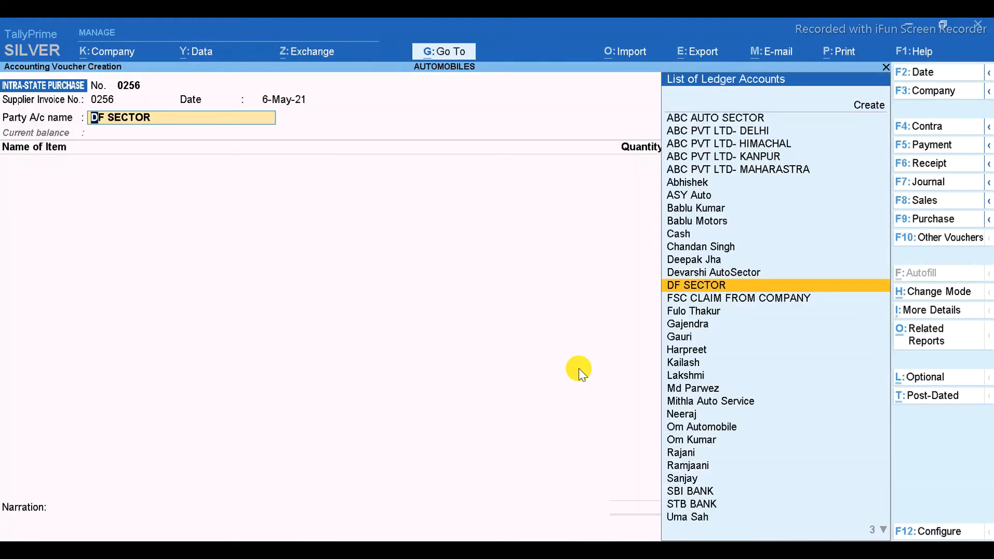
Keep DF SECTOR as the party and choose the vehicle GLAMOUR as the first stock item.
key("Return")
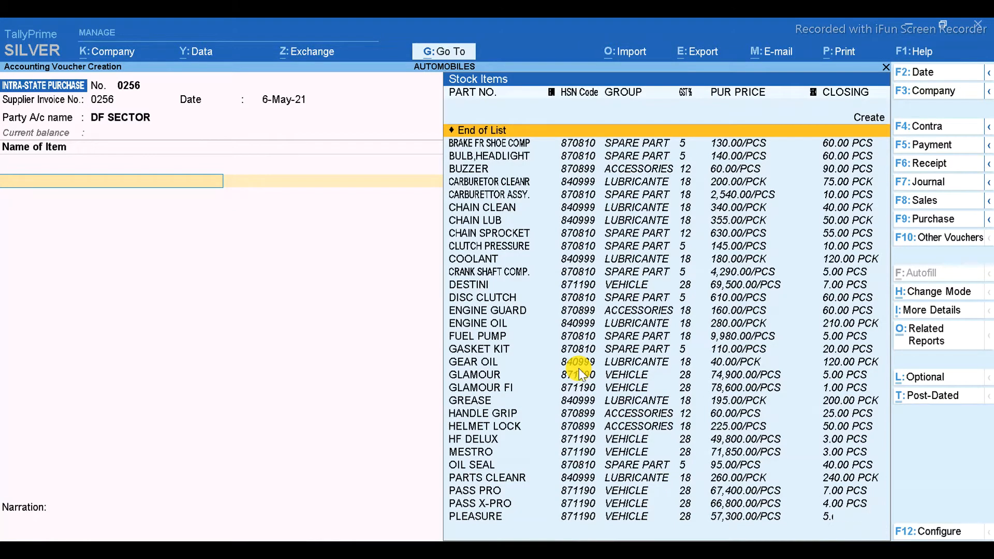
type("Ve")
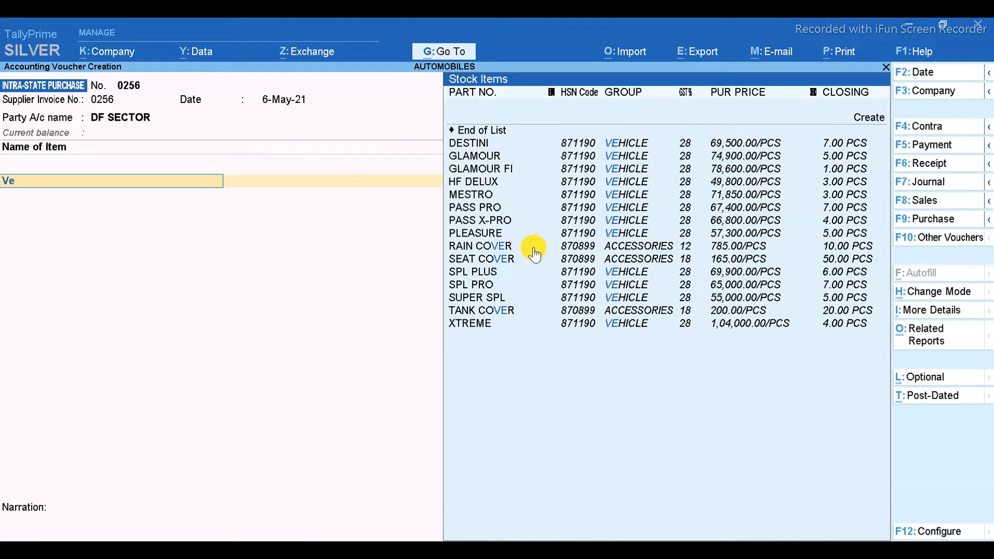
key("Down")
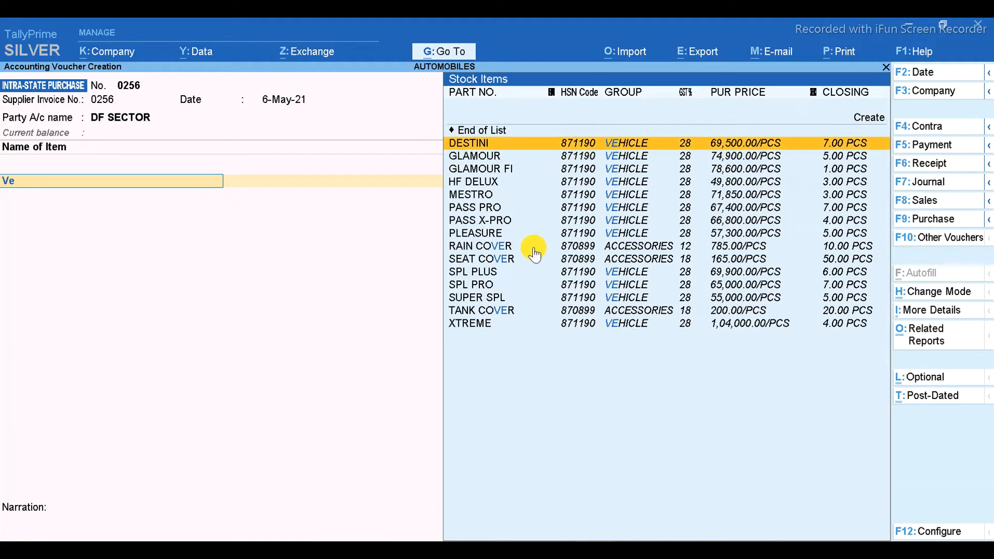
key("Down")
key("Return")
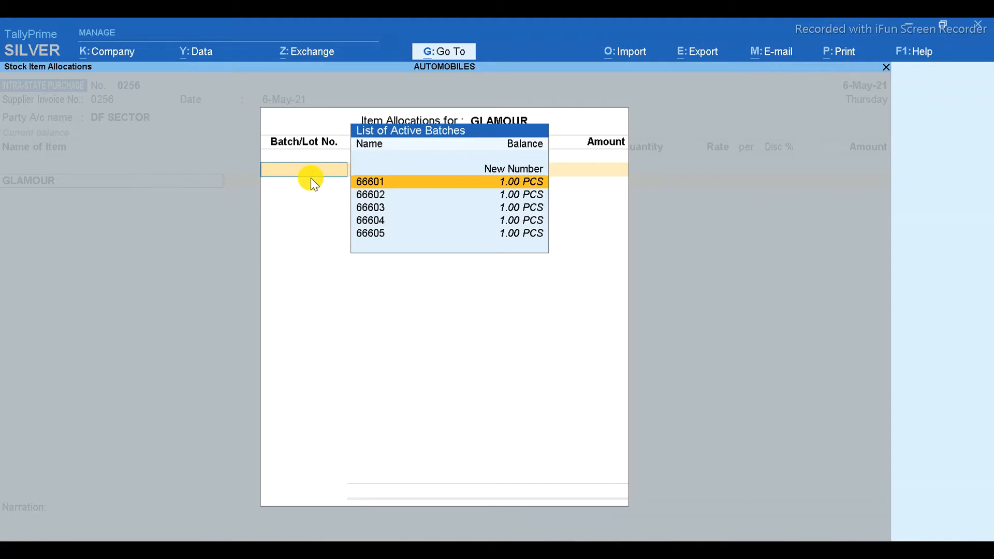
key("Up")
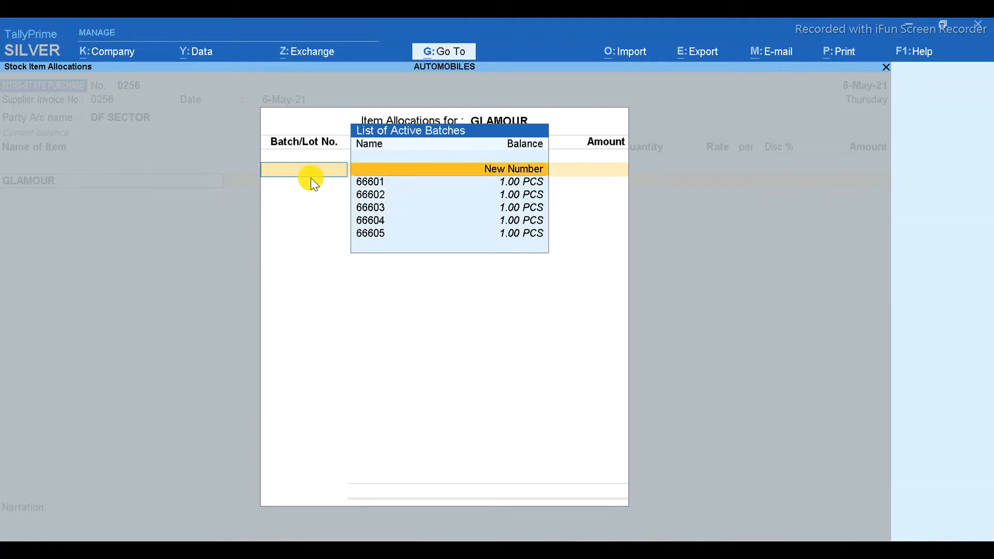
key("Return")
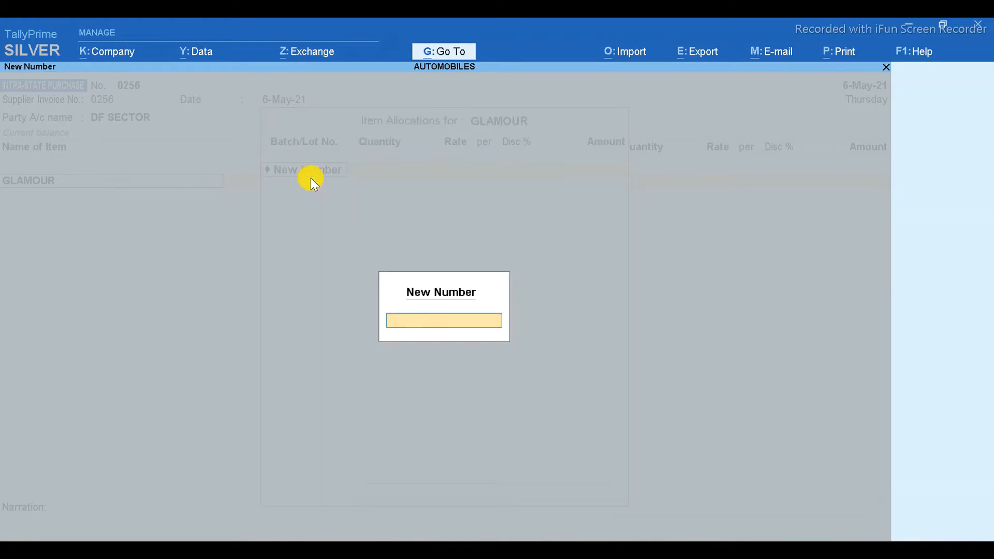
key("Escape")
key("Return")
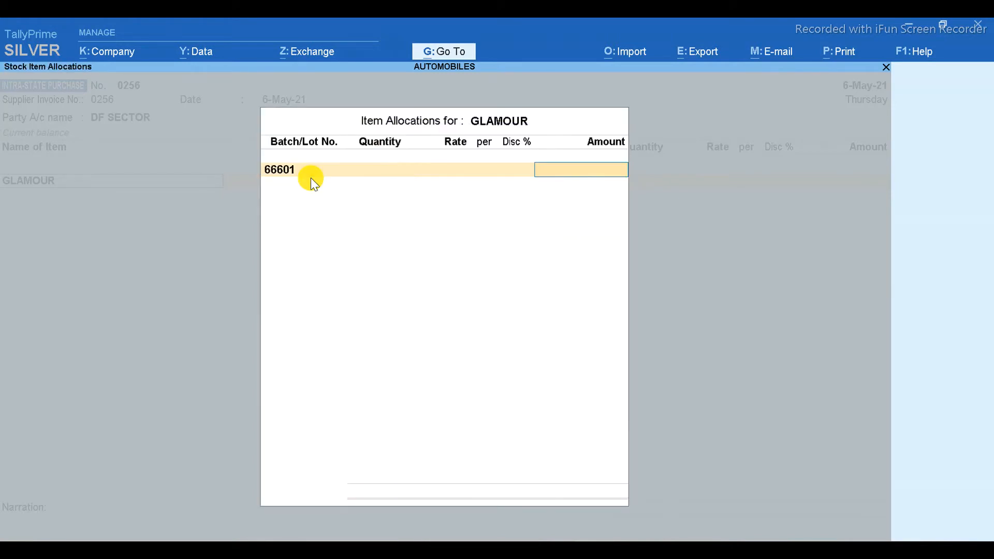
key("BackSpace")
key("BackSpace")
key("Return")
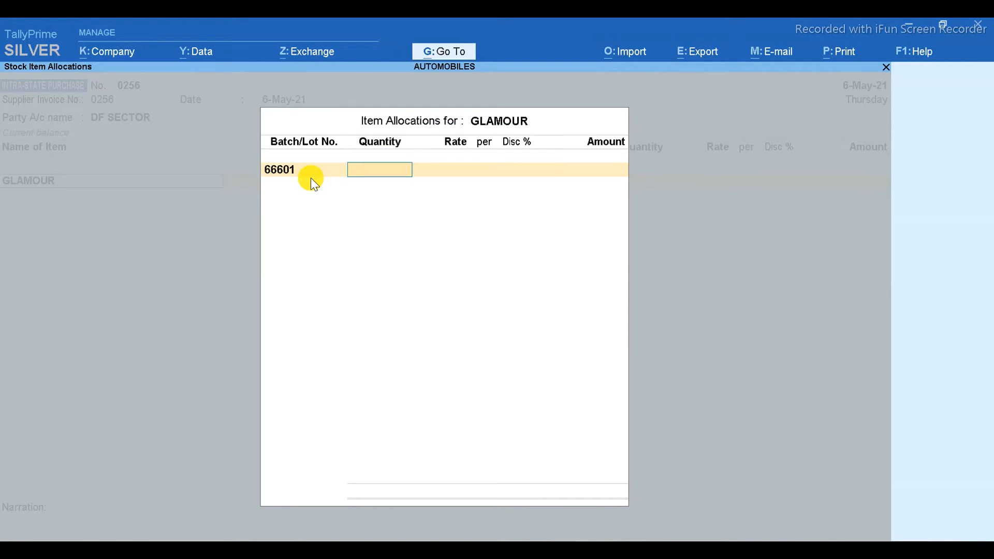
key("BackSpace")
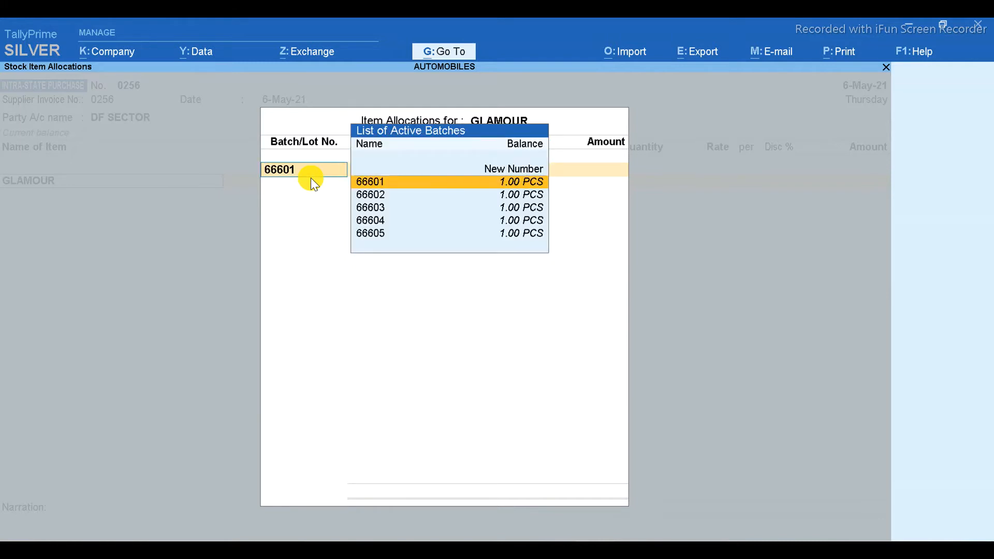
Allocate new batch number 66606 to GLAMOUR with a quantity of 1 PCS at a rate of 74,900.00.
key("Up")
key("Return")
type("66606")
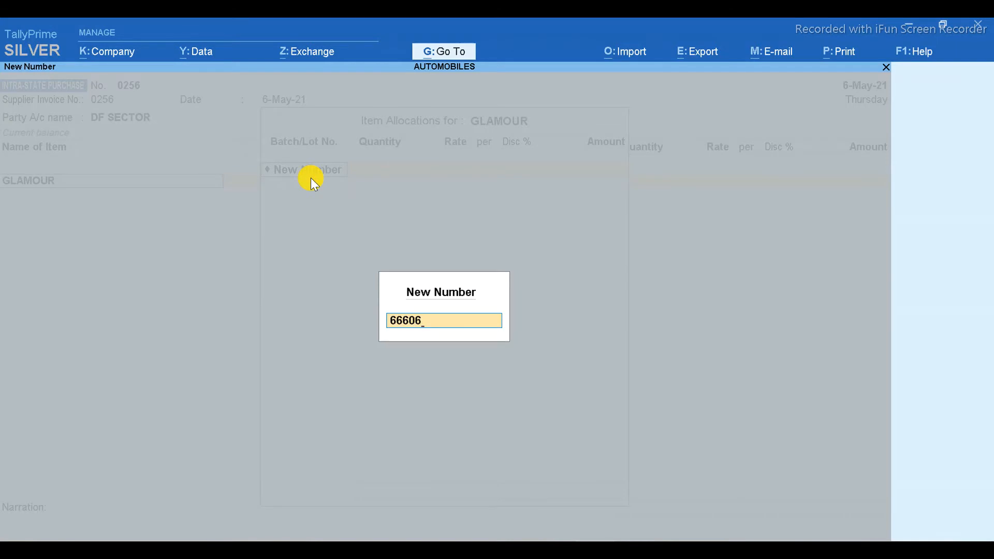
key("Return")
type("1")
key("Return")
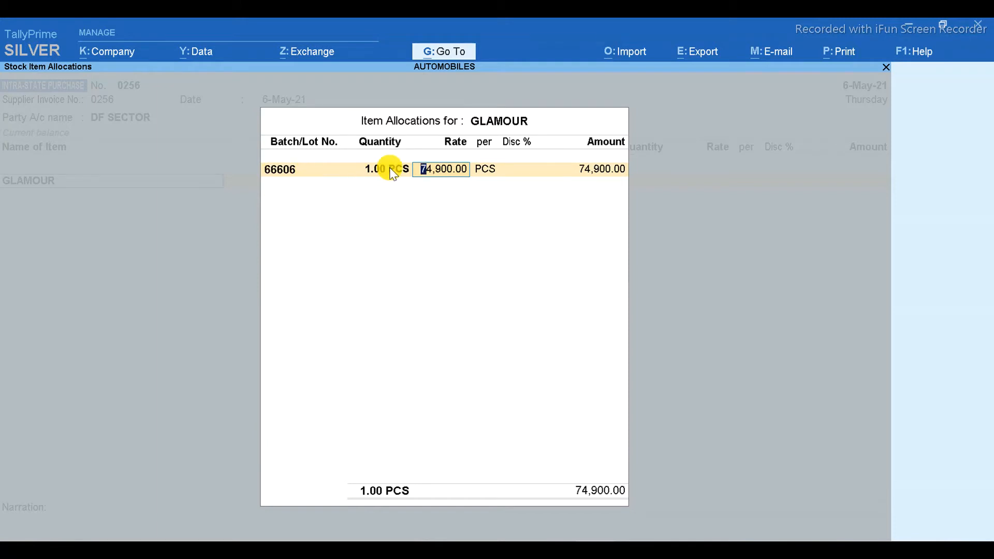
key("Return")
key("Return")
key("Return")
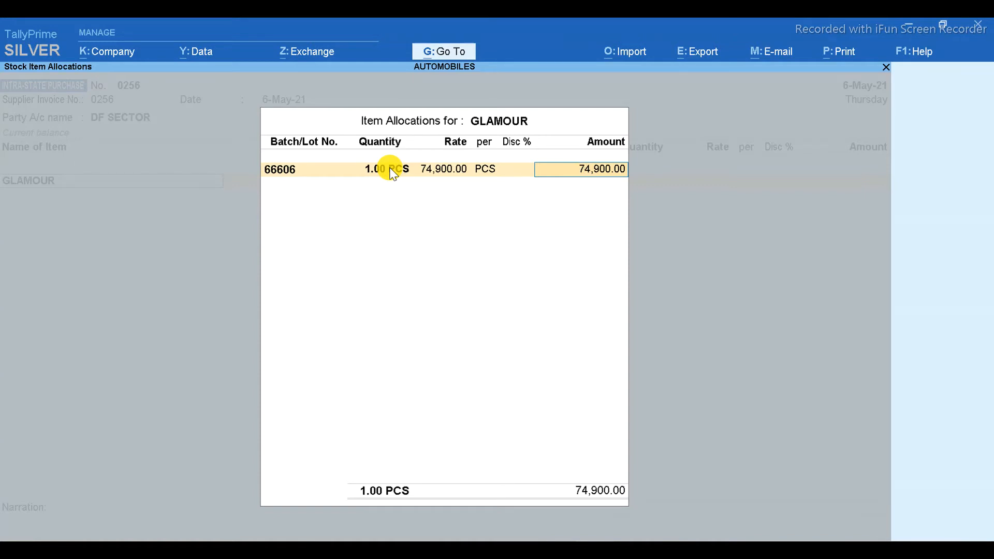
key("Return")
Add a second GLAMOUR allocation with new batch number 66607, quantity 1 PCS and rate 74,900.00.
key("Up")
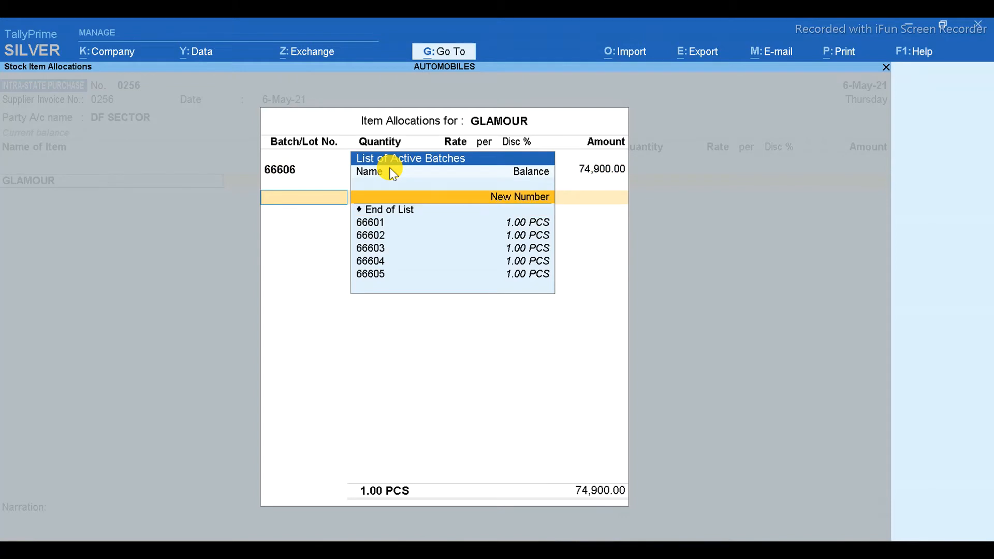
key("Return")
type("6666")
key("BackSpace")
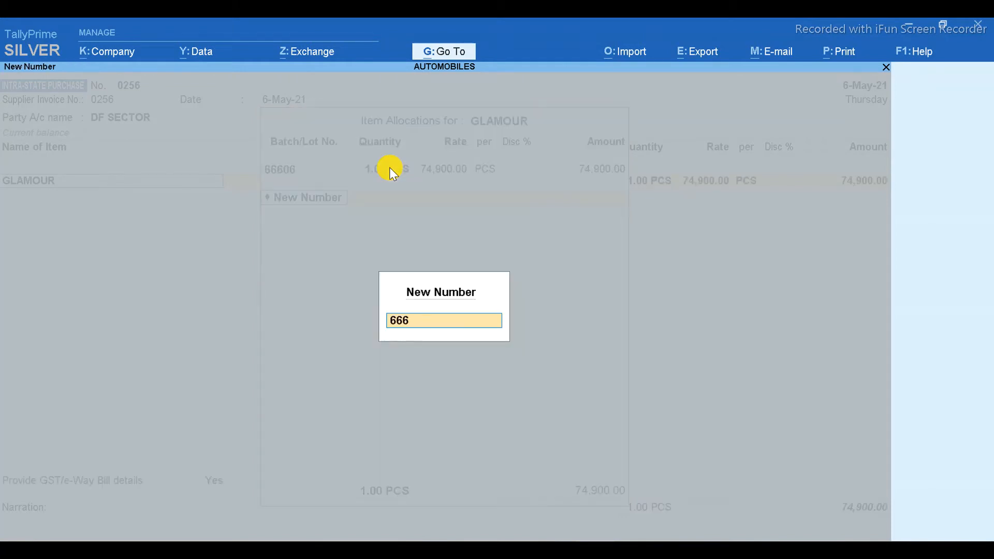
type("07")
key("Return")
type("1")
key("Return")
key("Return")
key("Return")
key("Return")
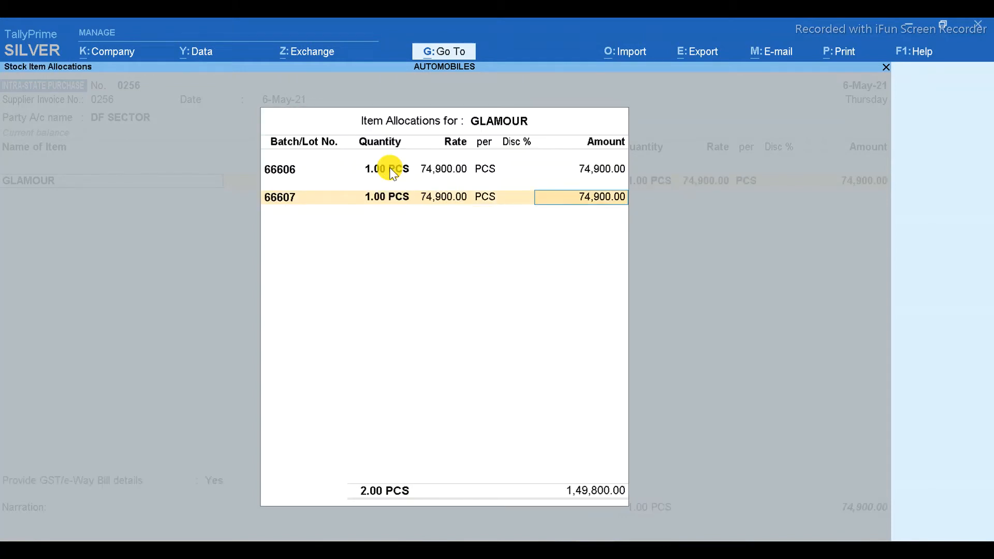
key("Return")
Add a third GLAMOUR allocation, again with batch number 66607, for a quantity of 1 PCS at a rate of 74,900.00.
key("Up")
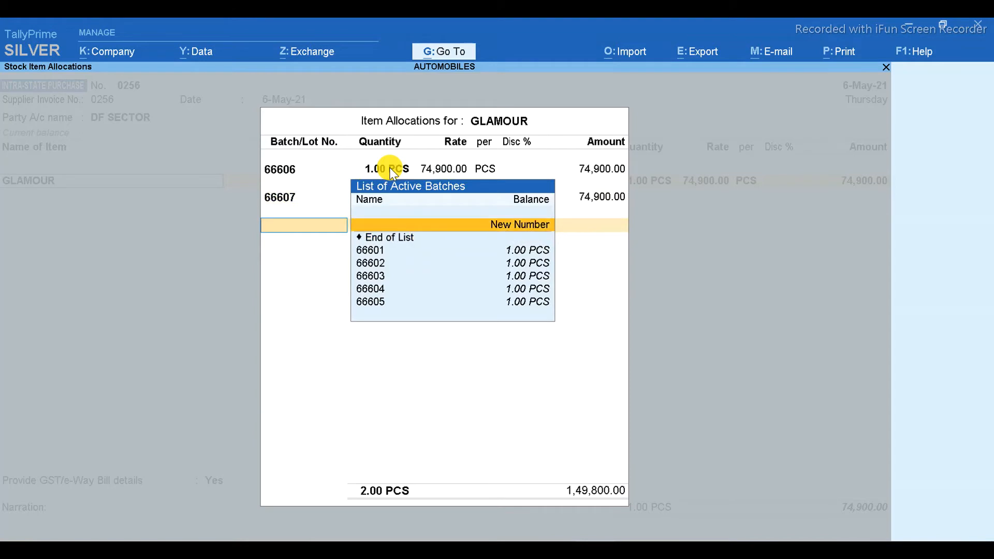
key("Return")
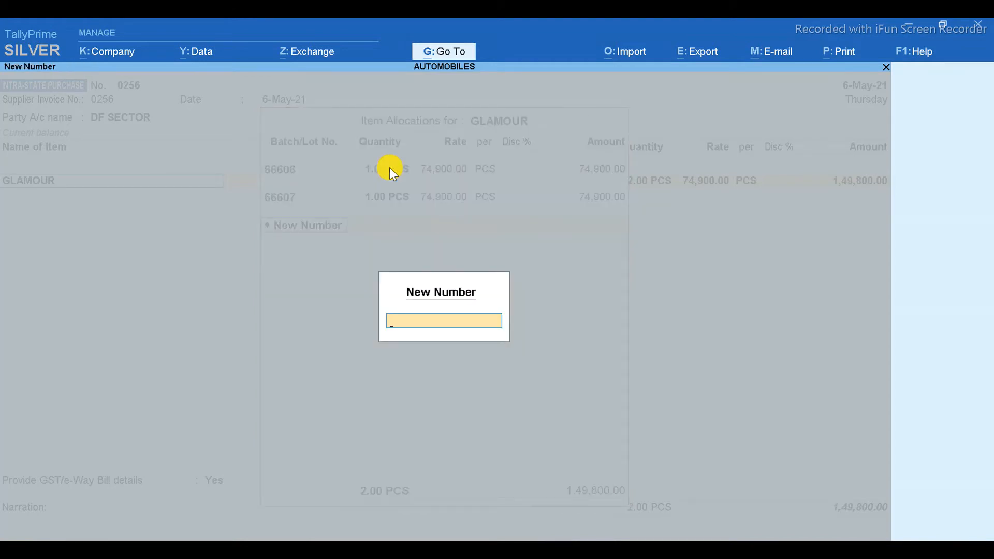
type("66607")
key("Return")
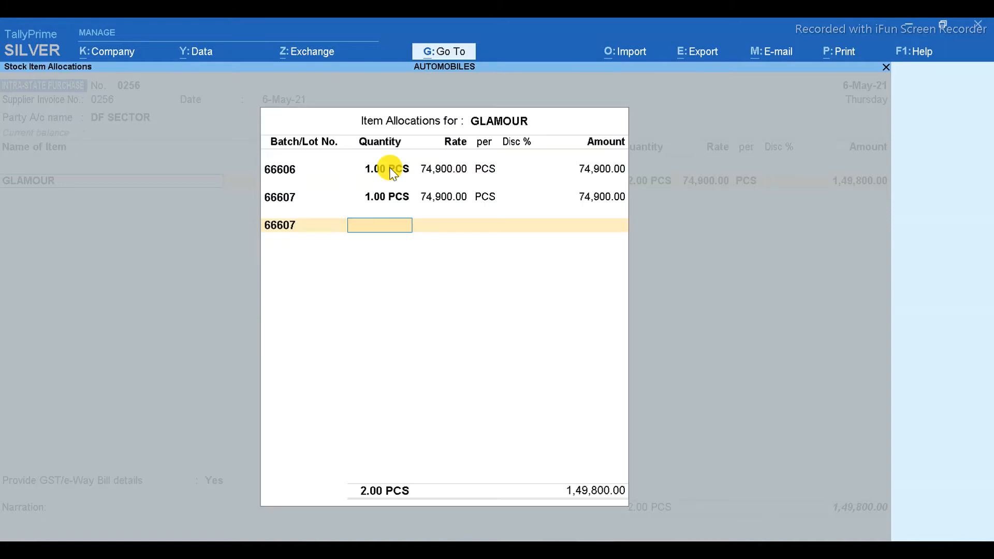
type("1")
key("Return")
key("Return")
key("Return")
key("Return")
key("Return")
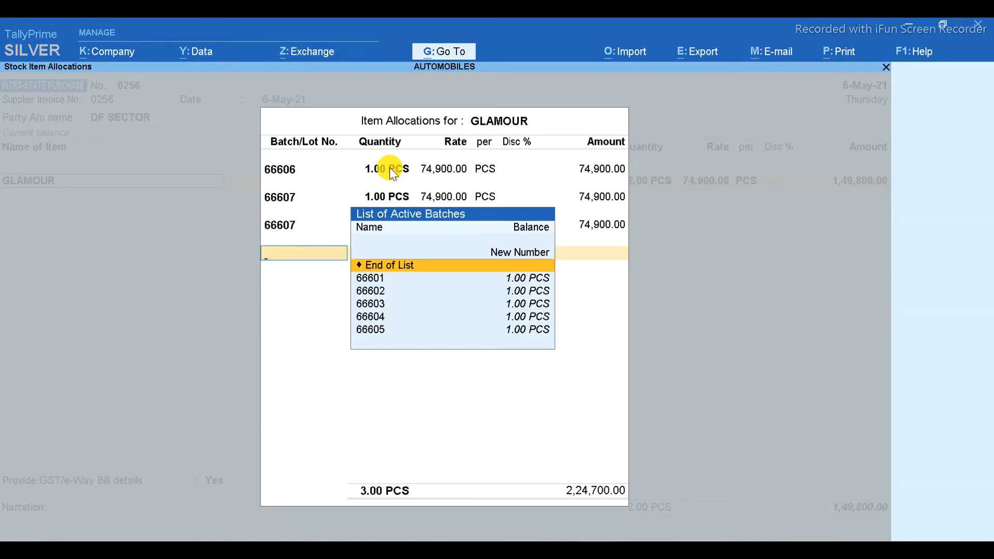
Add a fourth GLAMOUR allocation with new batch number 66608, quantity 1 PCS and rate 74,900.00, and end the batch list.
key("Up")
key("Return")
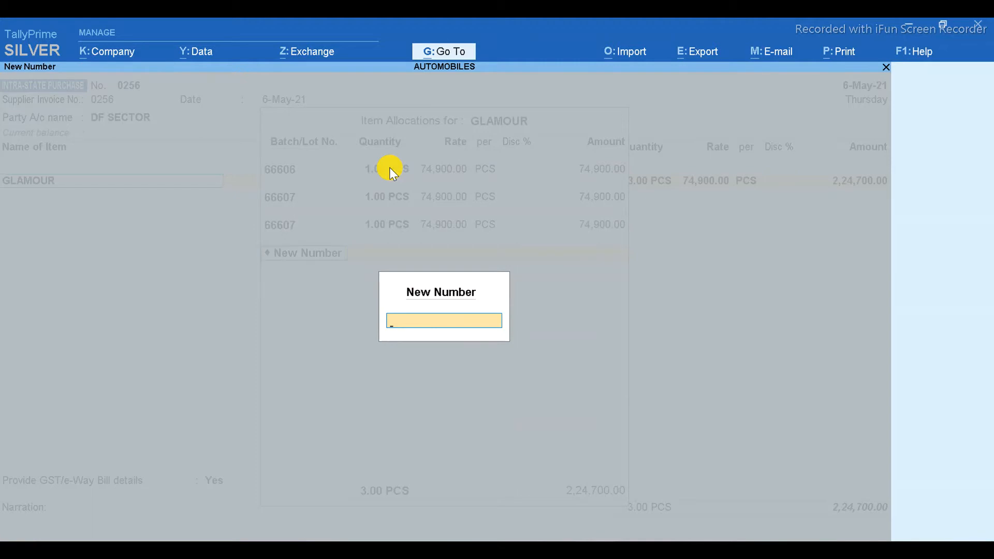
type("66608")
key("Return")
type("1")
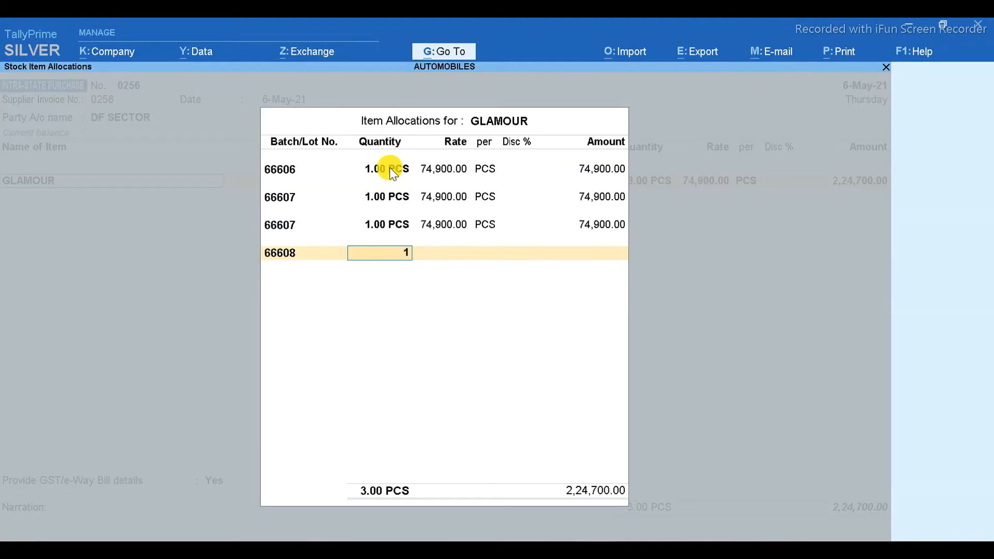
key("Return")
key("Return")
key("Return")
key("Return")
key("Return")
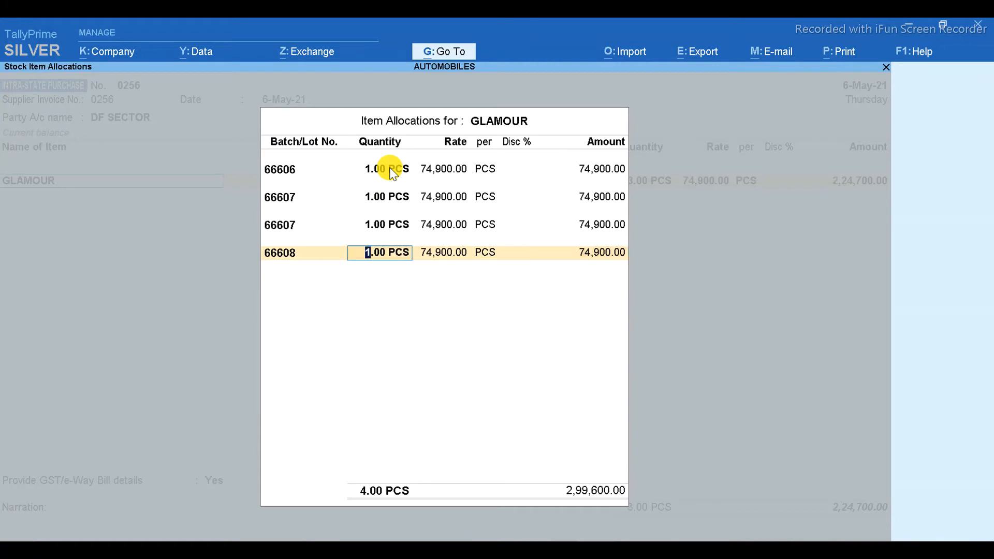
key("Return")
key("Return")
key("Return")
key("Return")
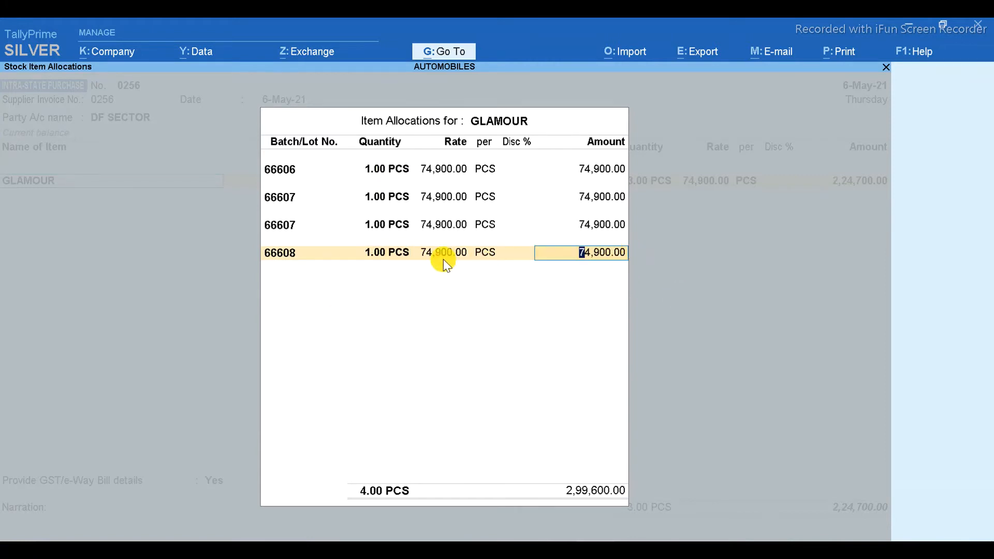
key("Return")
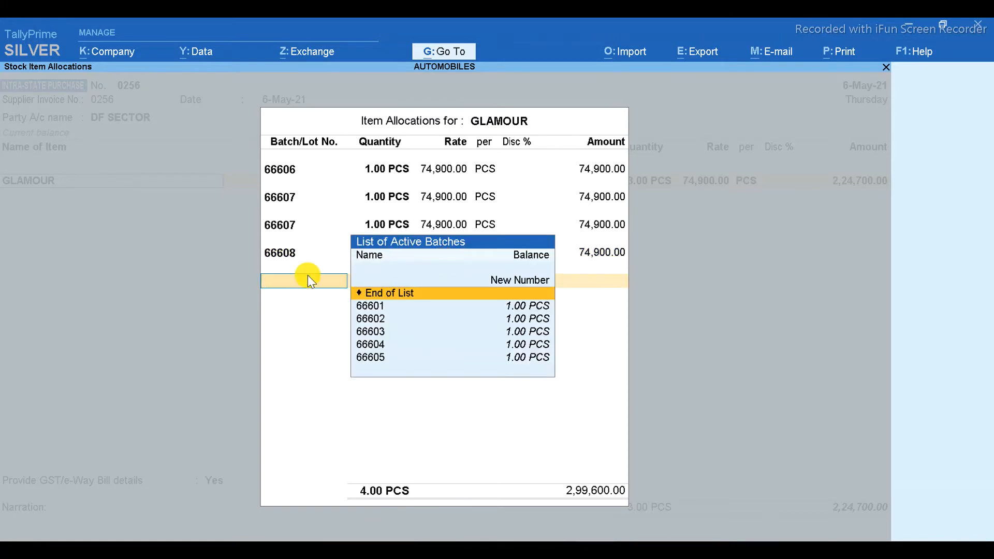
left_click(435, 288)
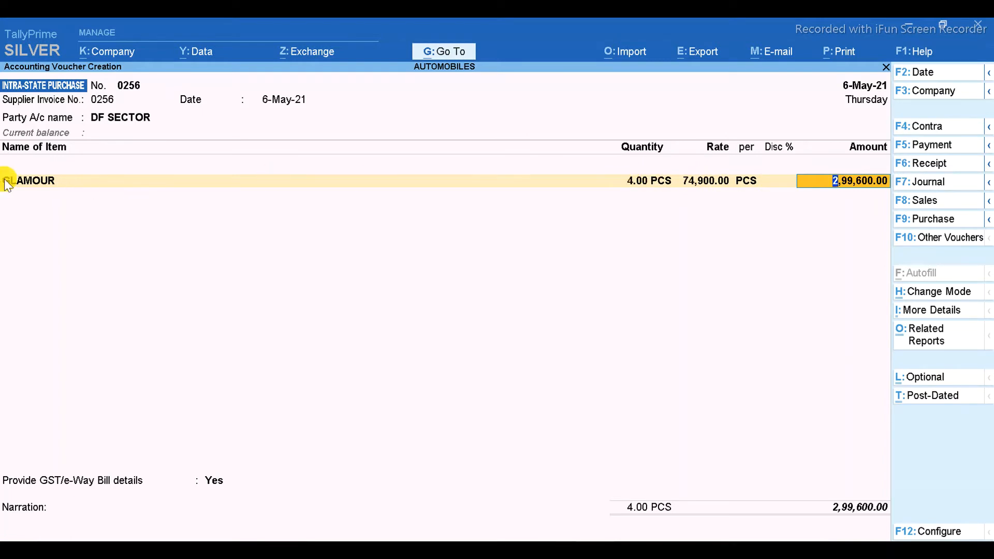
Assign the ledger INTRA-STATE VEHICLE PUR @ 28% to the full GLAMOUR amount in its accounting details.
key("Return")
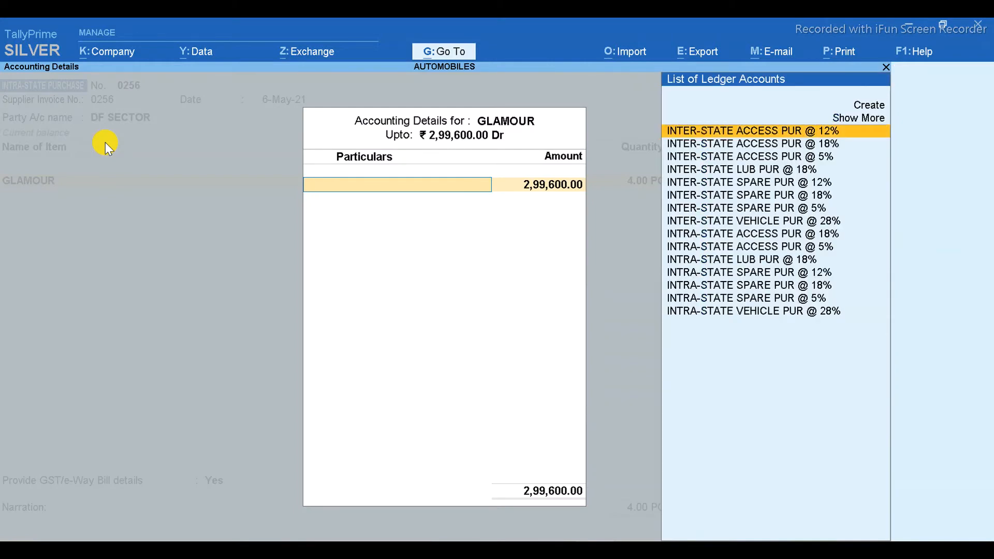
key("Down")
key("Down")
key("Down")
key("Down")
key("Down")
key("Down")
key("Down")
key("Down")
key("Down")
key("Down")
key("Down")
key("Up")
key("Up")
key("Up")
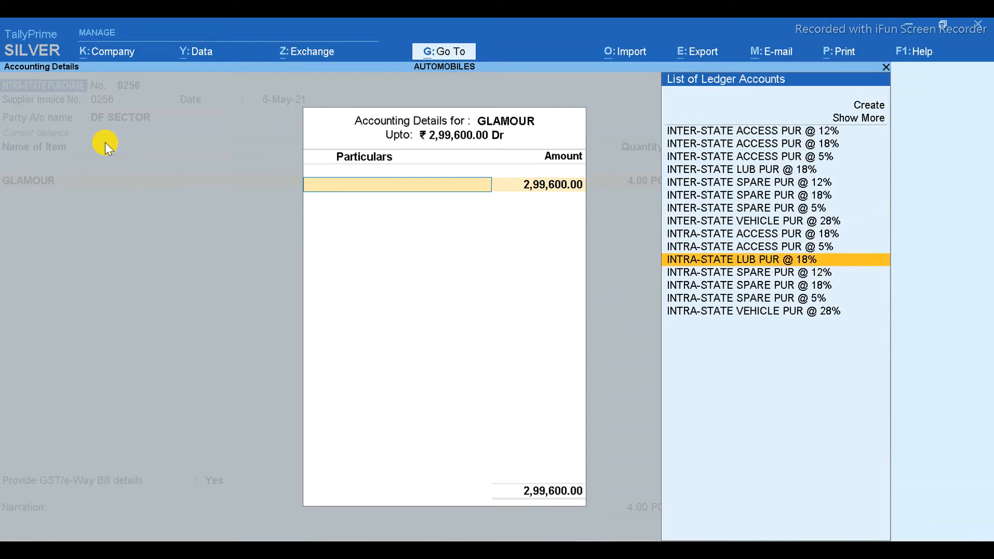
key("Up")
key("Down")
key("Down")
key("Down")
key("Down")
key("Down")
key("Down")
key("Down")
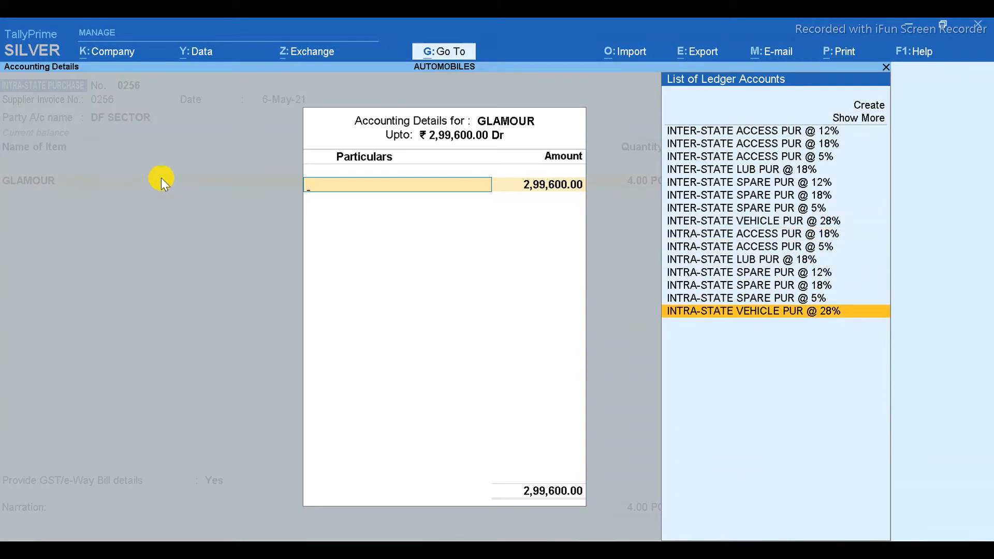
key("Return")
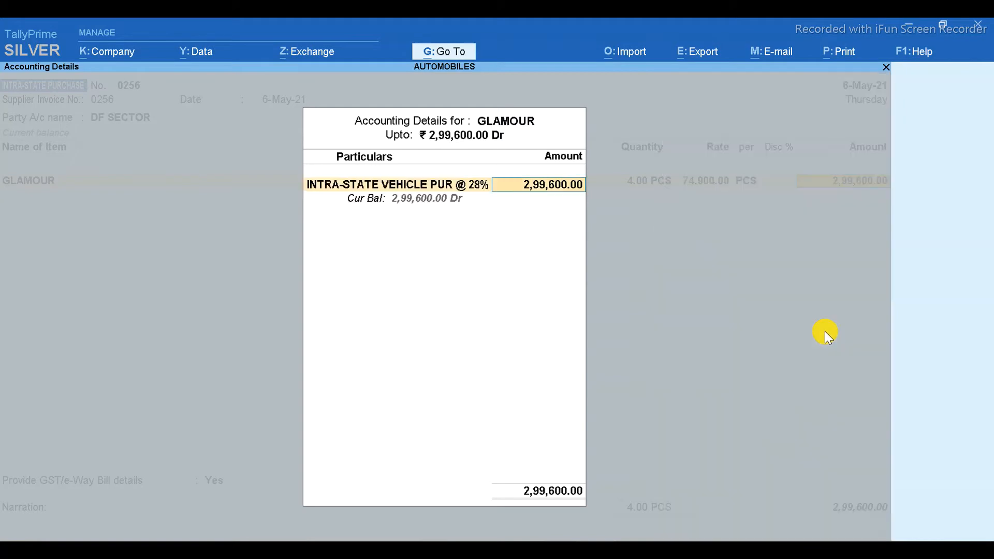
key("Return")
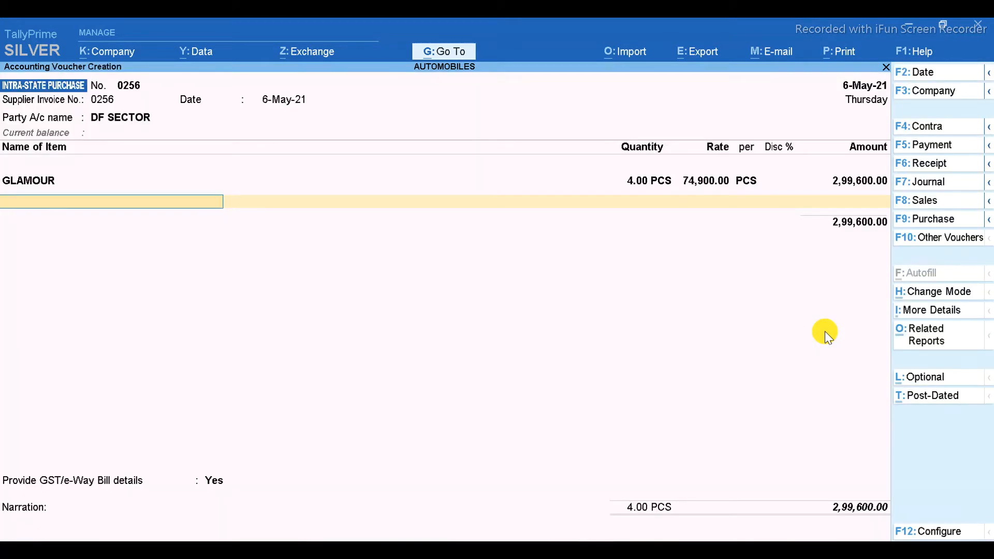
Filter the stock items by "Ve" and choose HF DELUX as the second item of the voucher.
type("Ve")
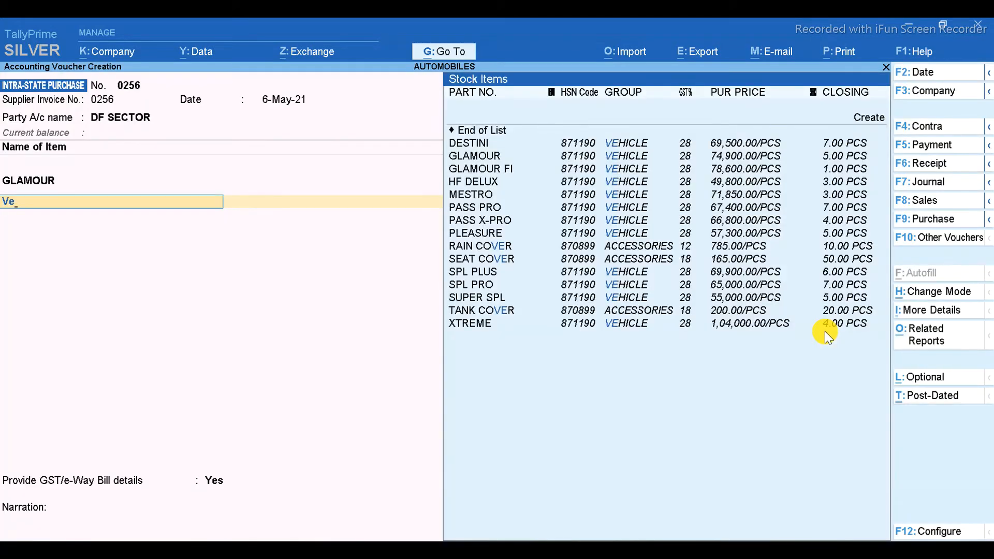
key("Down")
key("Down")
key("Down")
key("Down")
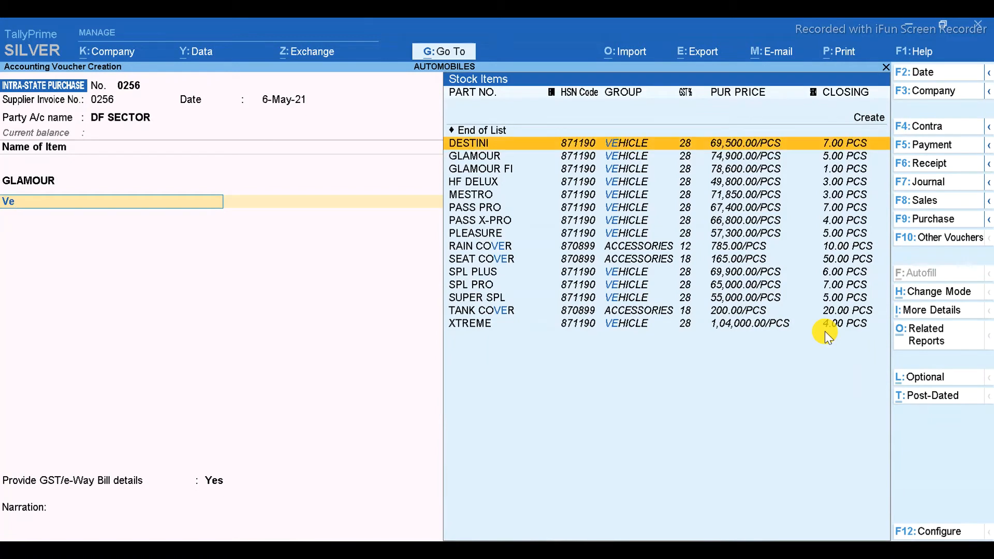
key("Return")
Allocate new batch number 33304 to HF DELUX with a quantity of 1 PCS at a rate of 49,800.00.
key("Up")
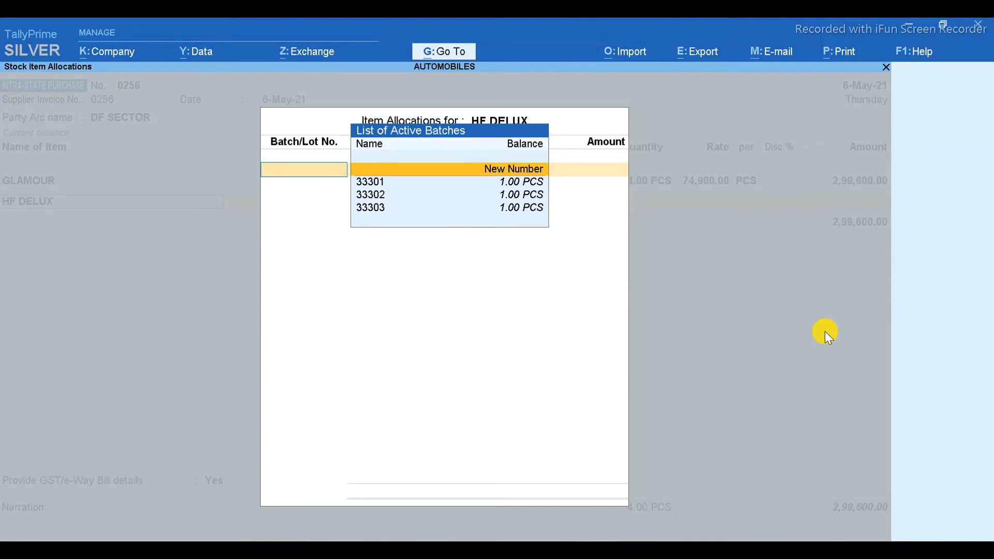
key("Return")
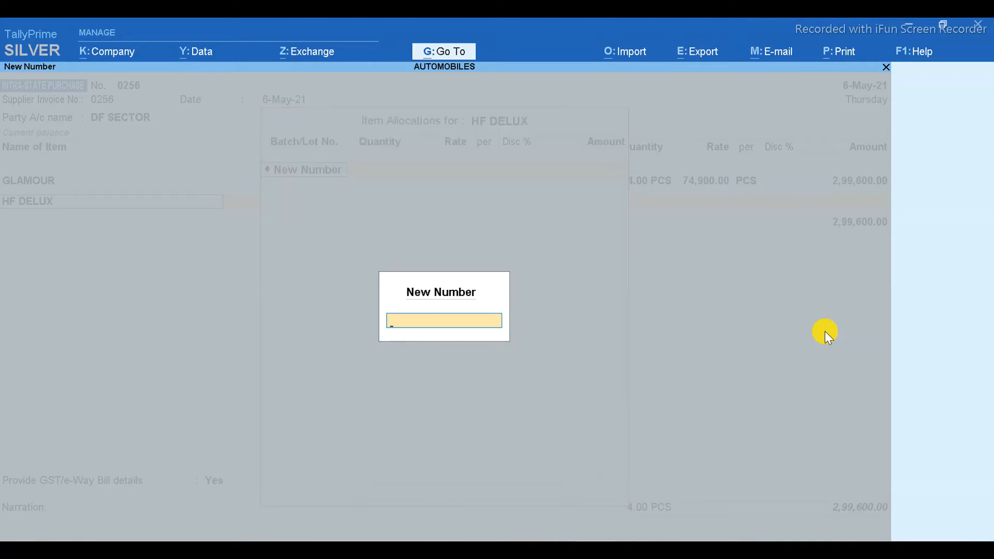
type("33304")
key("Return")
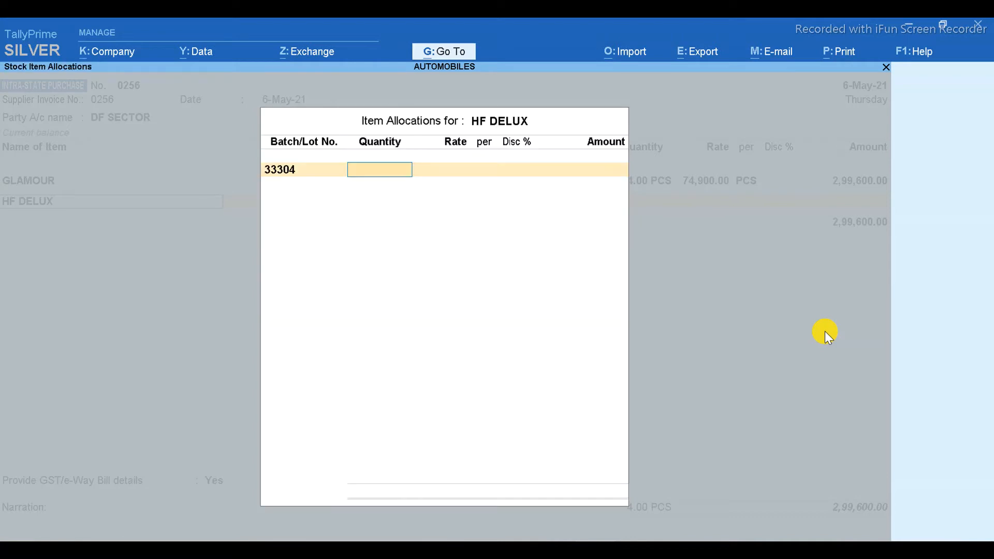
type("1")
key("Return")
key("Return")
key("Return")
key("Return")
key("Return")
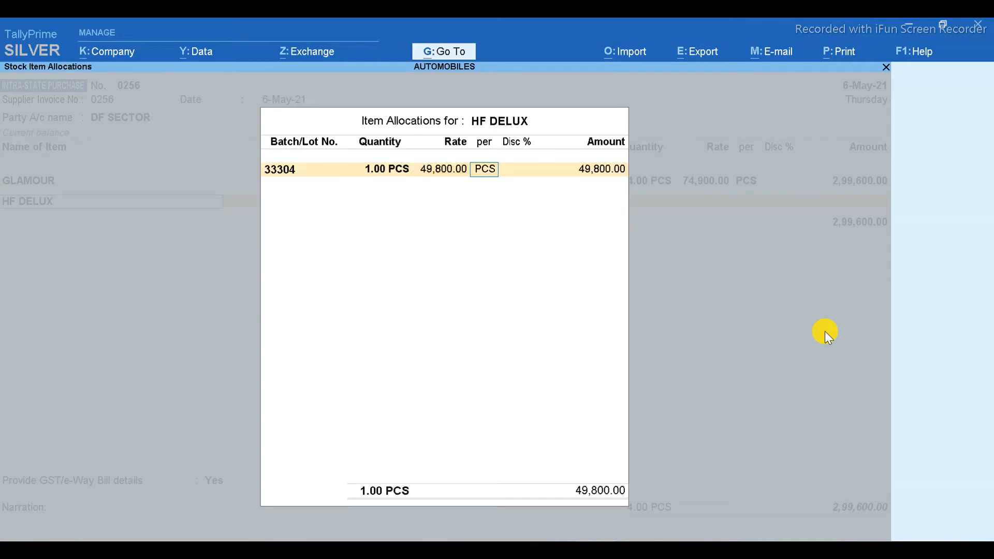
Add a second HF DELUX allocation with new batch number 33305, quantity 1 PCS and rate 49,800.00.
key("Up")
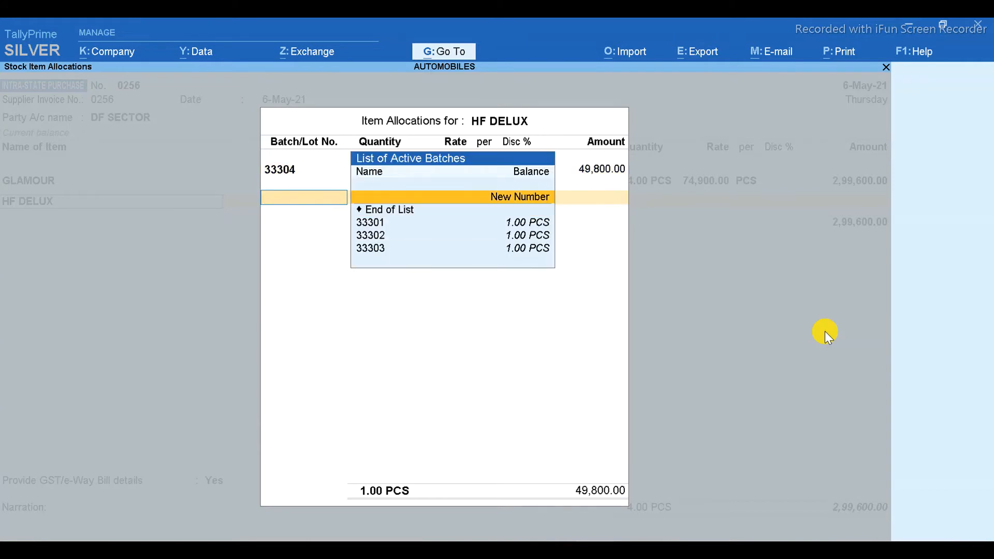
key("Return")
type("33305")
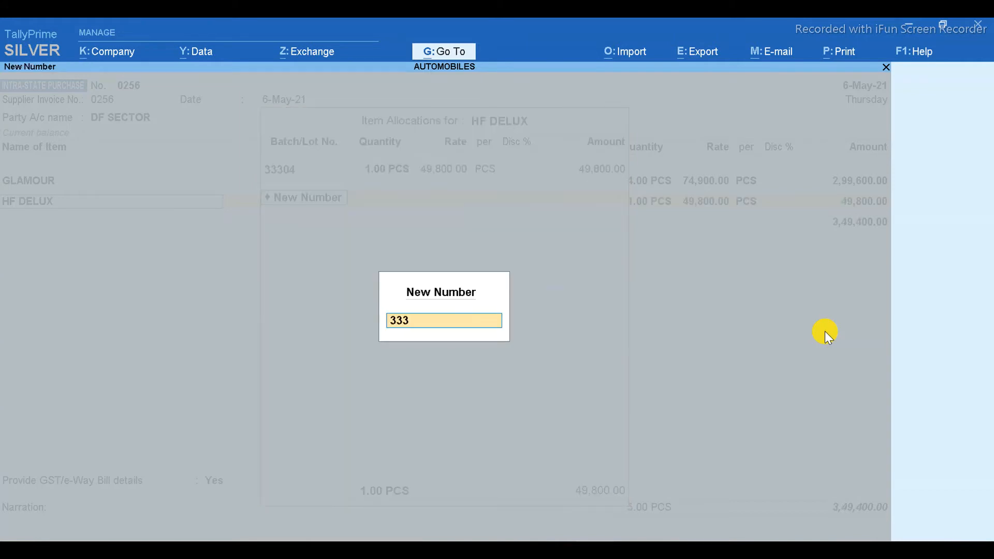
key("Return")
key("Return")
key("Return")
key("Return")
key("Return")
key("Return")
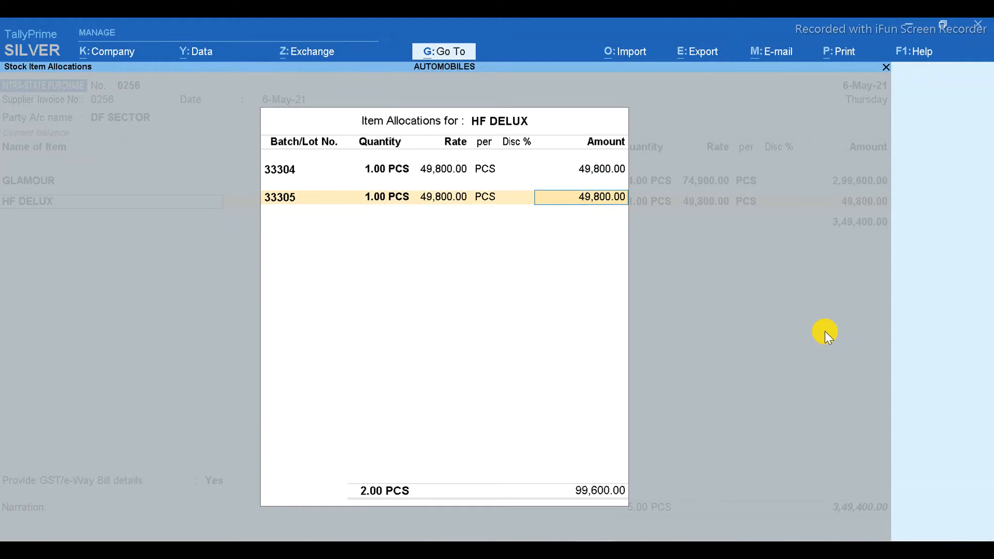
Add a third HF DELUX allocation with new batch number 33306, quantity 1 PCS and rate 49,800.00.
key("Up")
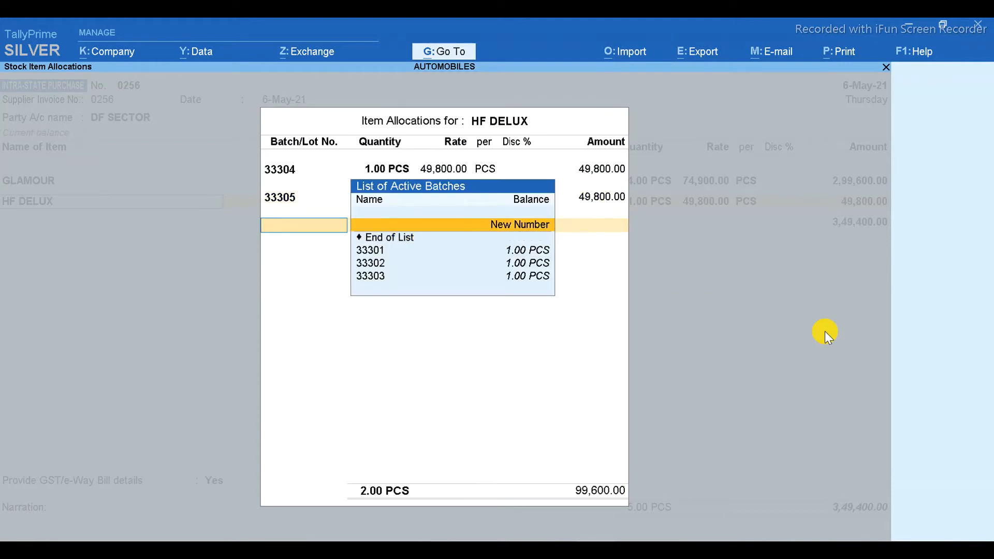
key("Return")
type("33306")
key("Return")
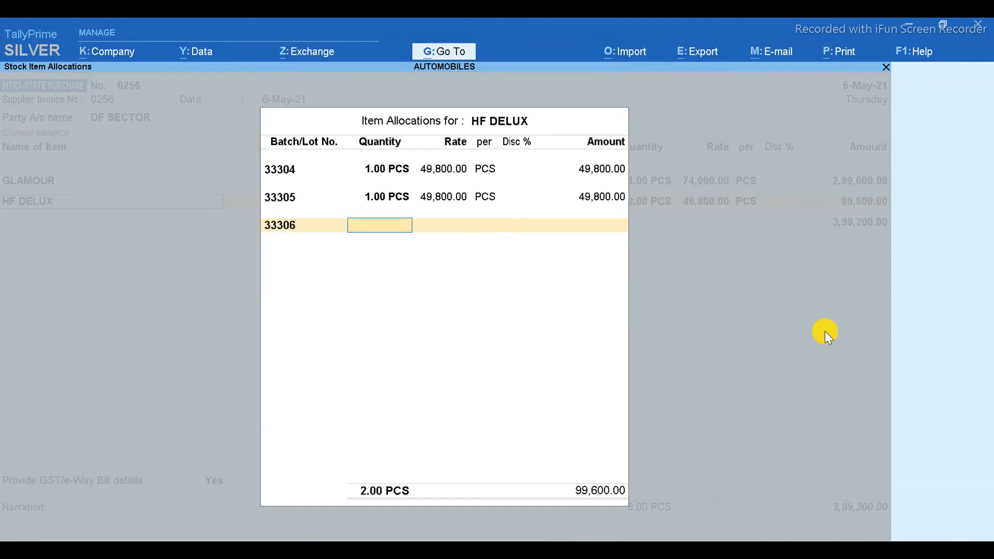
type("1")
key("Return")
key("Return")
key("Return")
key("Return")
key("Return")
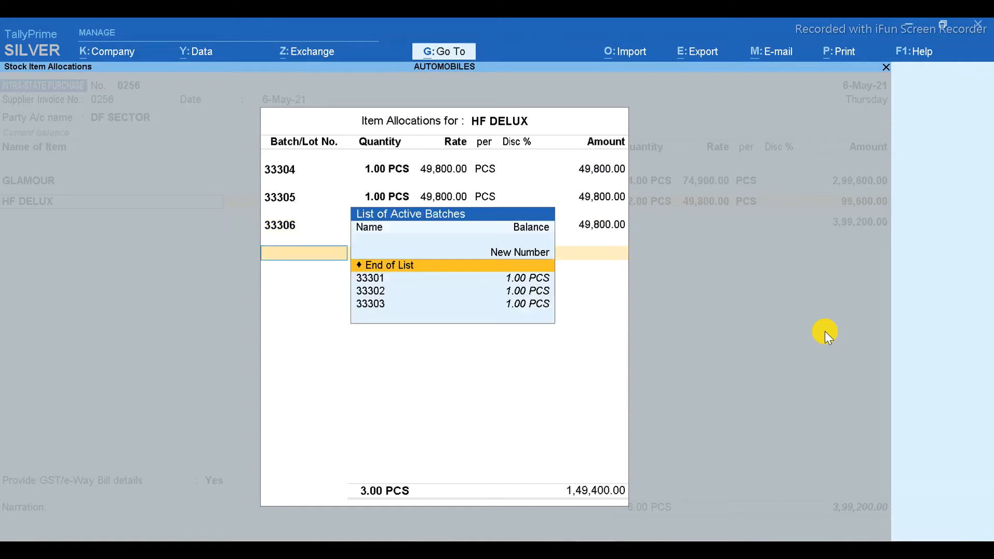
Add a fourth HF DELUX allocation with new batch number 33307, quantity 1 PCS and rate 49,800.00, and end the batch list.
key("Up")
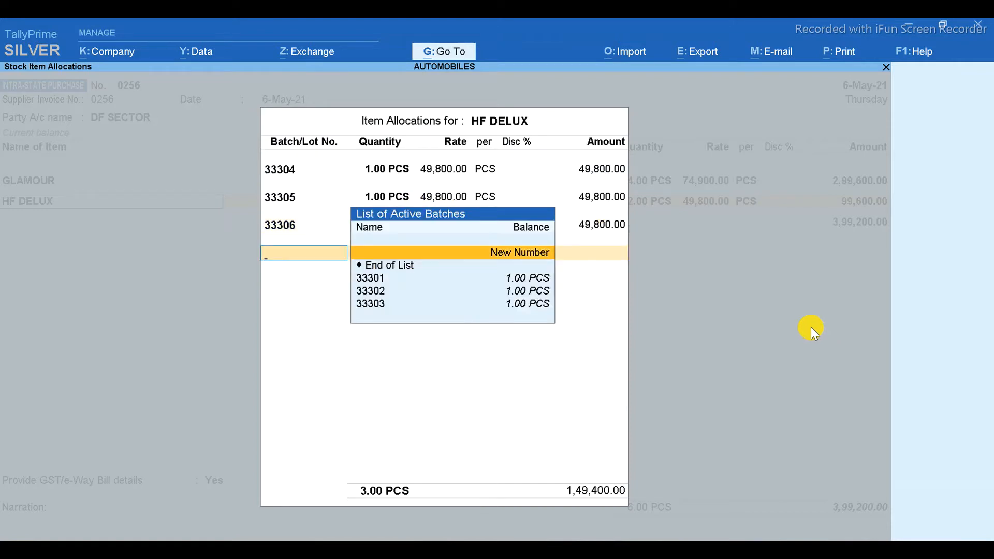
key("Return")
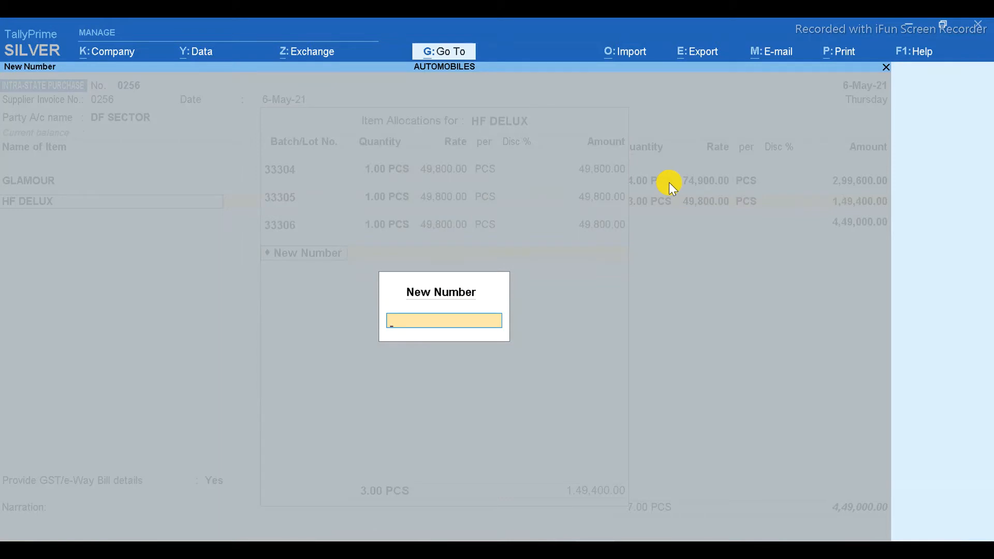
type("33307")
key("Return")
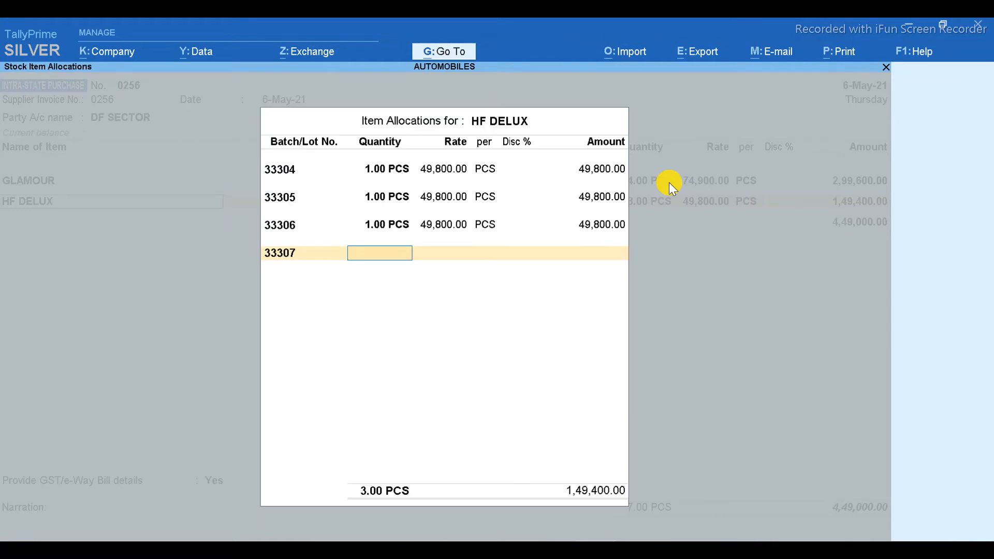
type("1")
key("Return")
key("Return")
key("Return")
key("Return")
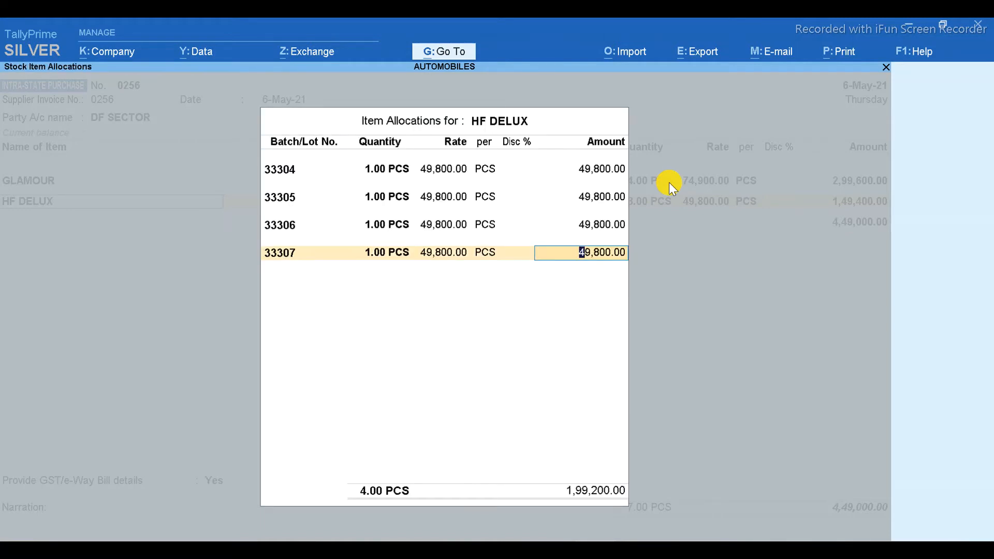
key("Return")
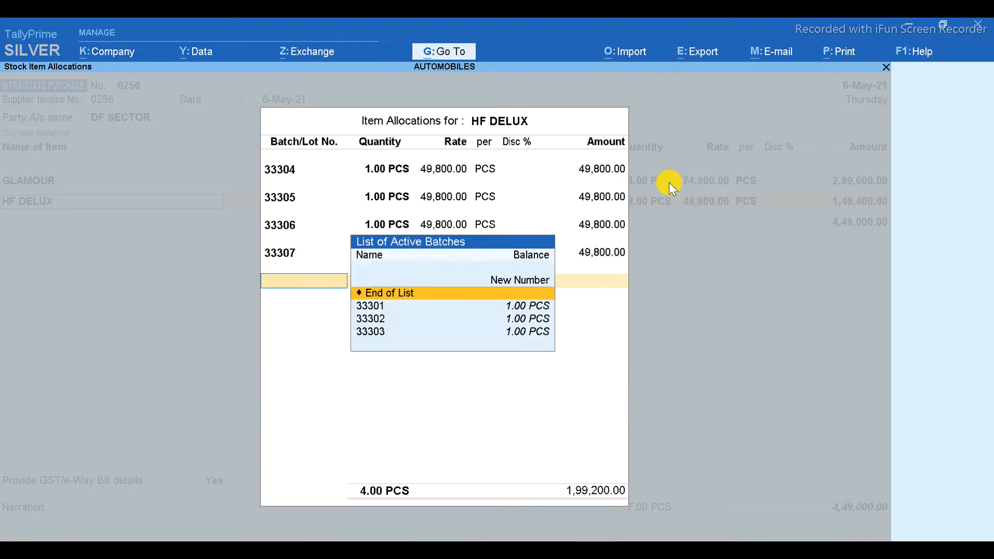
key("Return")
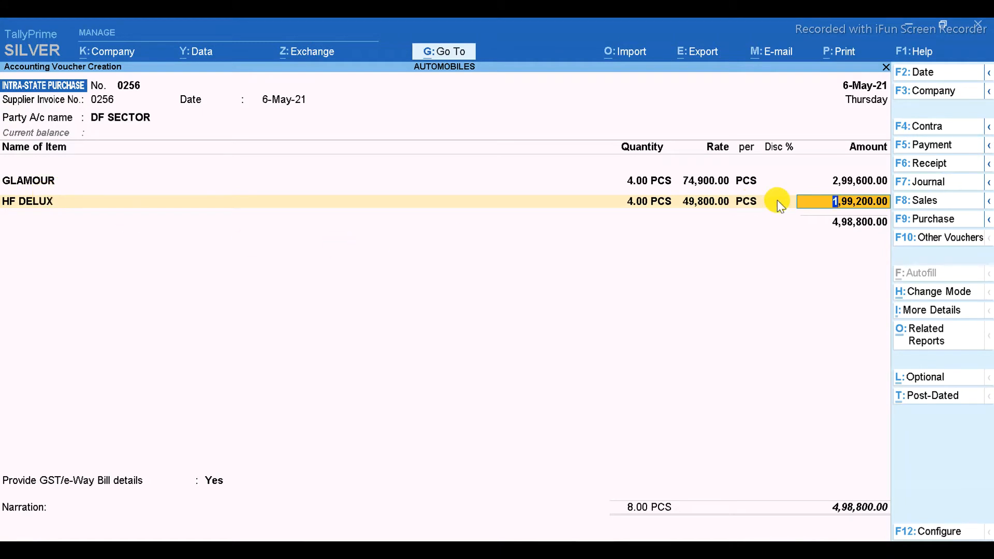
Post the HF DELUX amount to the INTRA-STATE VEHICLE PUR @ 28% ledger and end the item list.
key("Return")
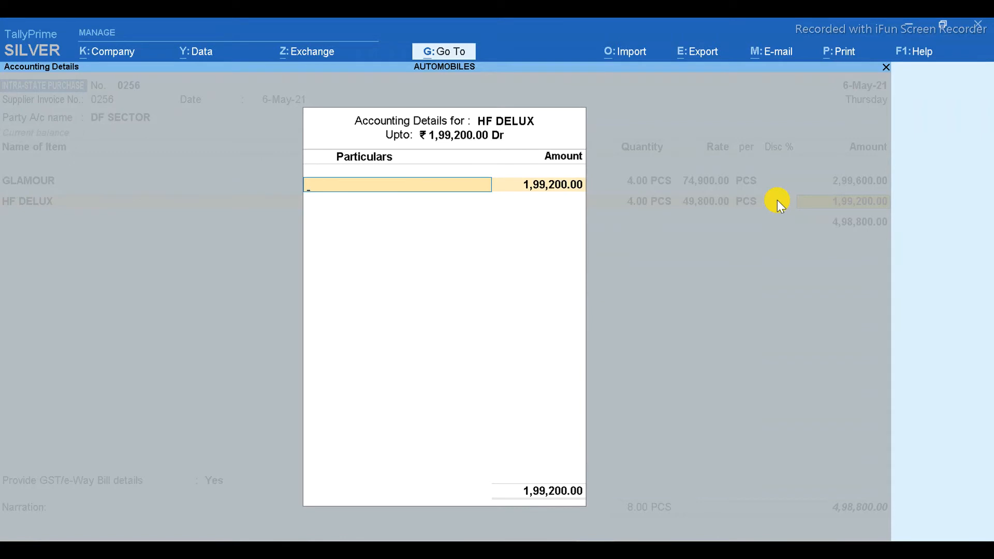
key("Down")
key("Down")
key("Down")
key("Down")
key("Down")
key("Down")
key("Down")
key("Down")
key("Down")
key("Down")
key("Down")
key("Down")
key("Down")
key("Down")
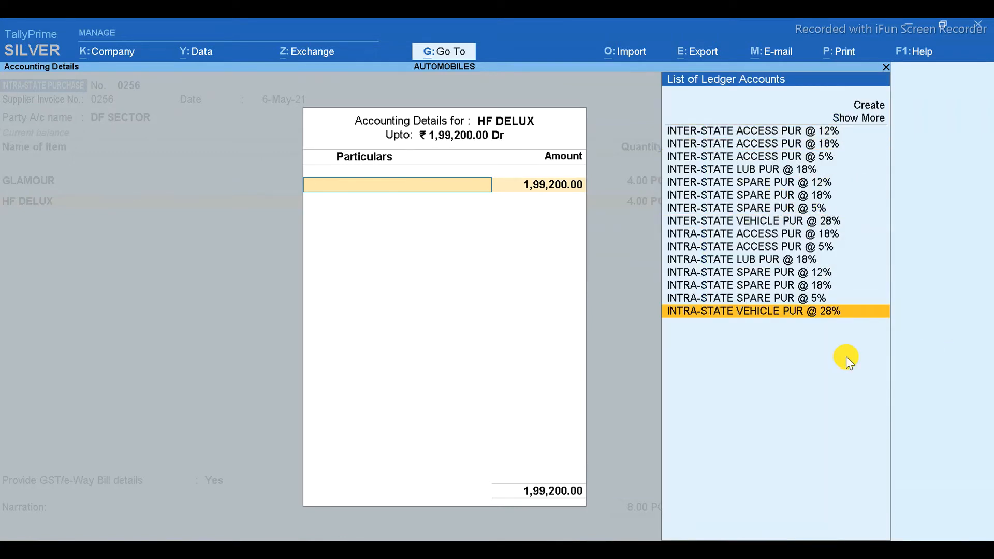
left_click(840, 313)
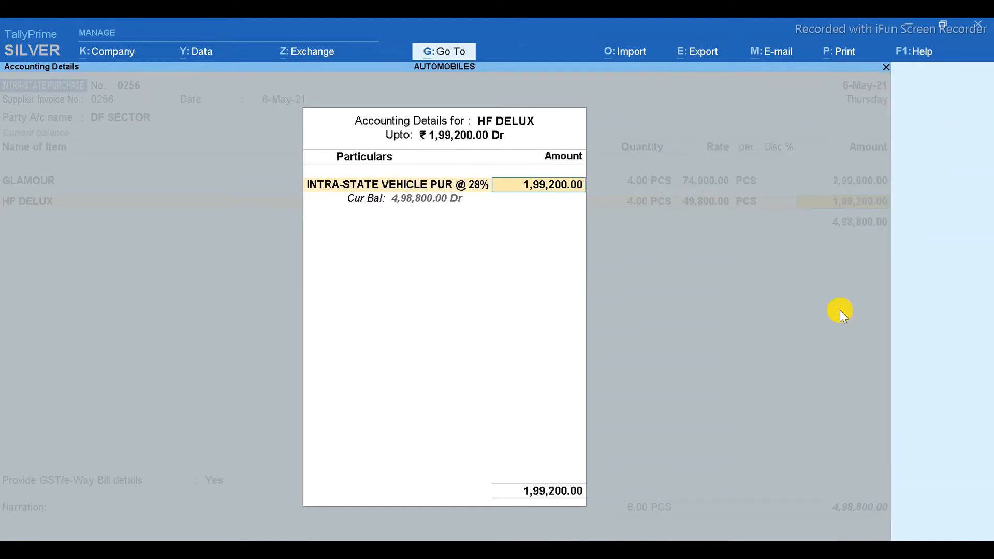
key("Return")
key("Return")
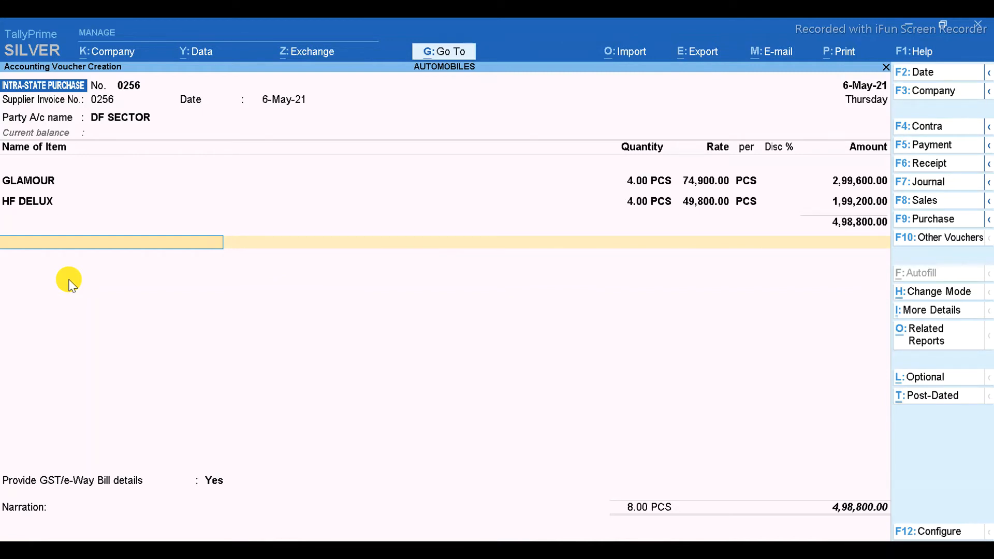
Add the Input Cgst@14% and Input Sgst@14% tax ledgers below the items and end the ledger list.
type("Cg")
key("Down")
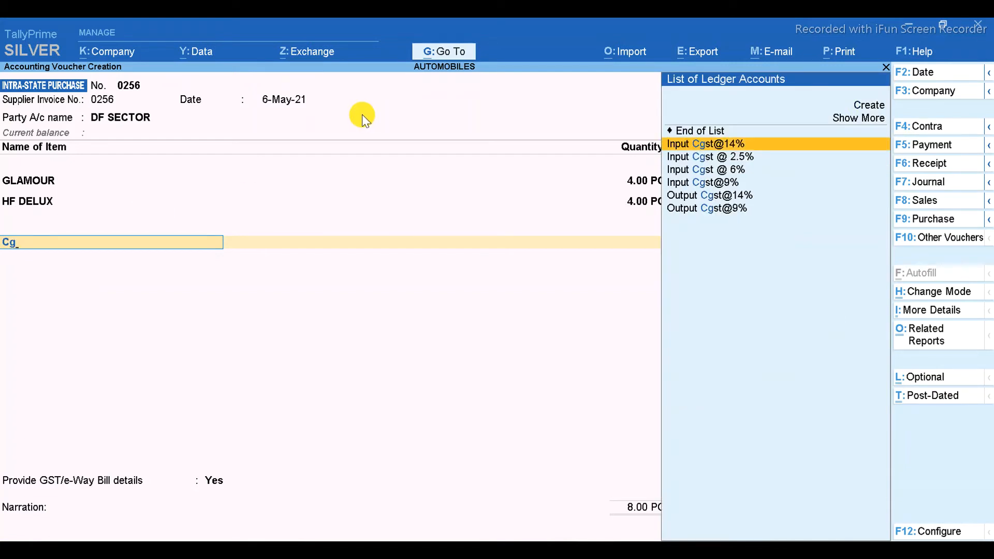
key("Return")
key("Return")
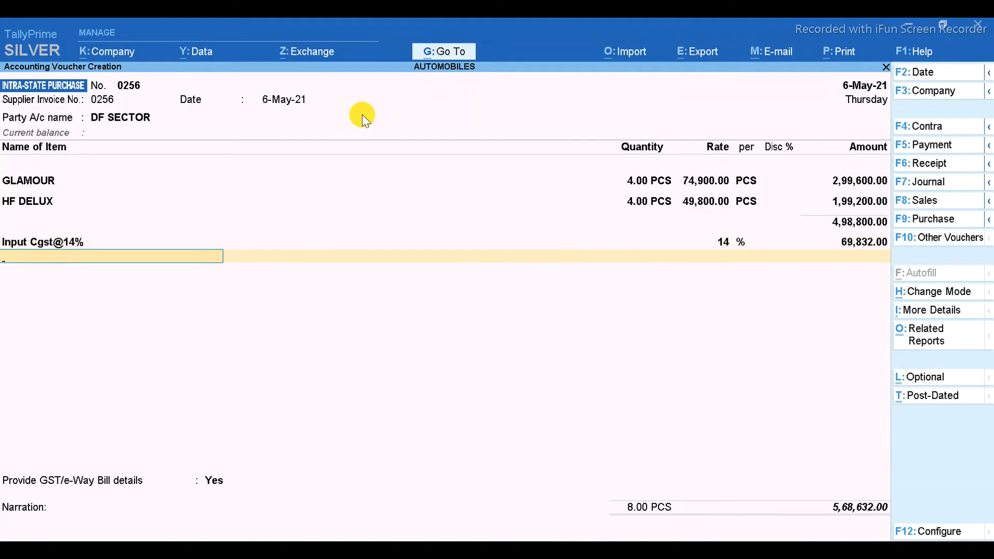
type("Sgs")
key("Down")
key("Return")
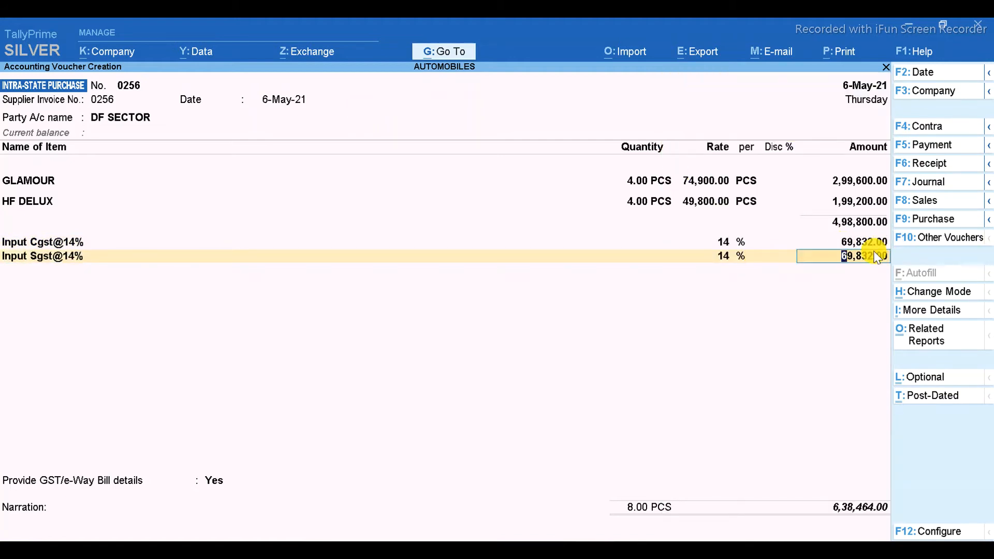
key("Return")
key("Return")
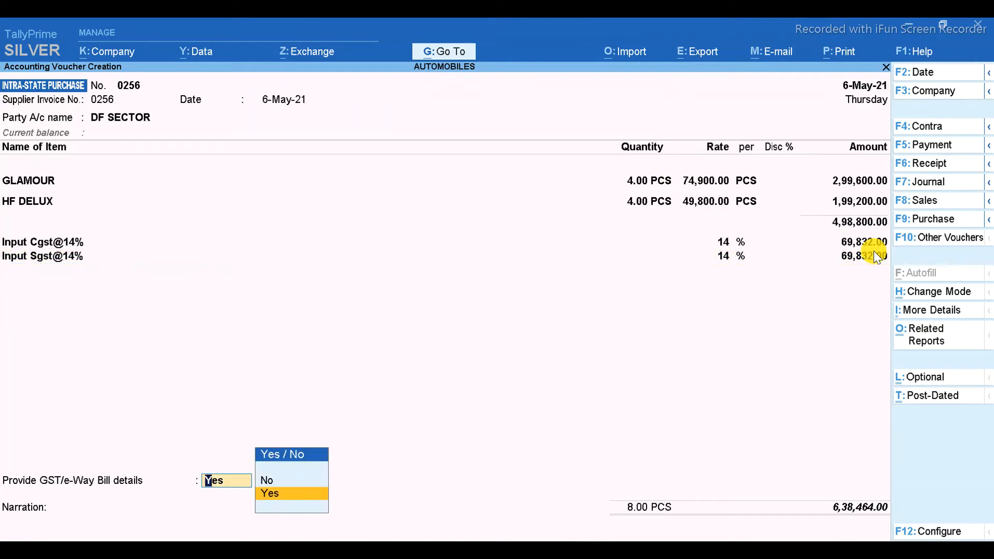
Keep GST/e-Way Bill details set to Yes and accept the additional purchase details without filling them in.
key("Return")
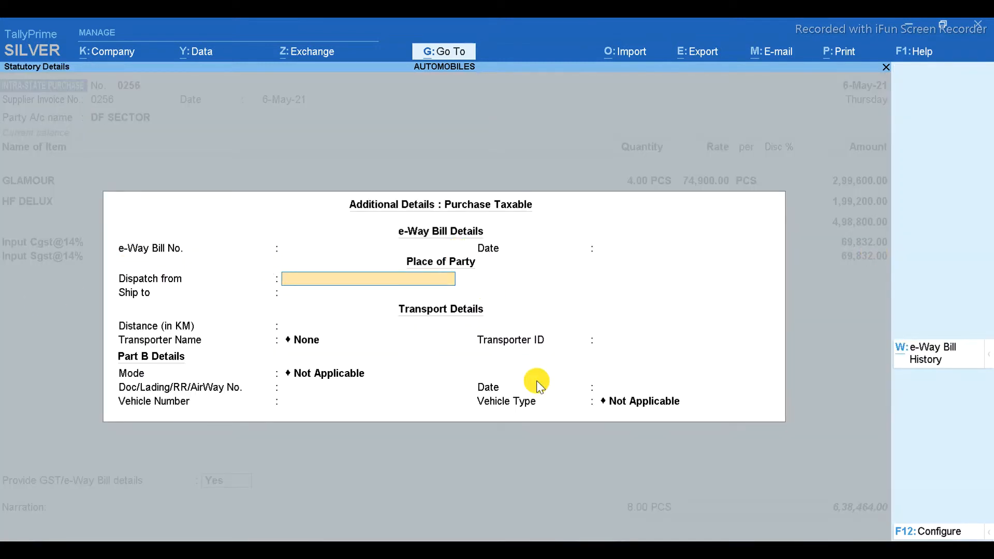
key("ctrl")
key("ctrl+a")
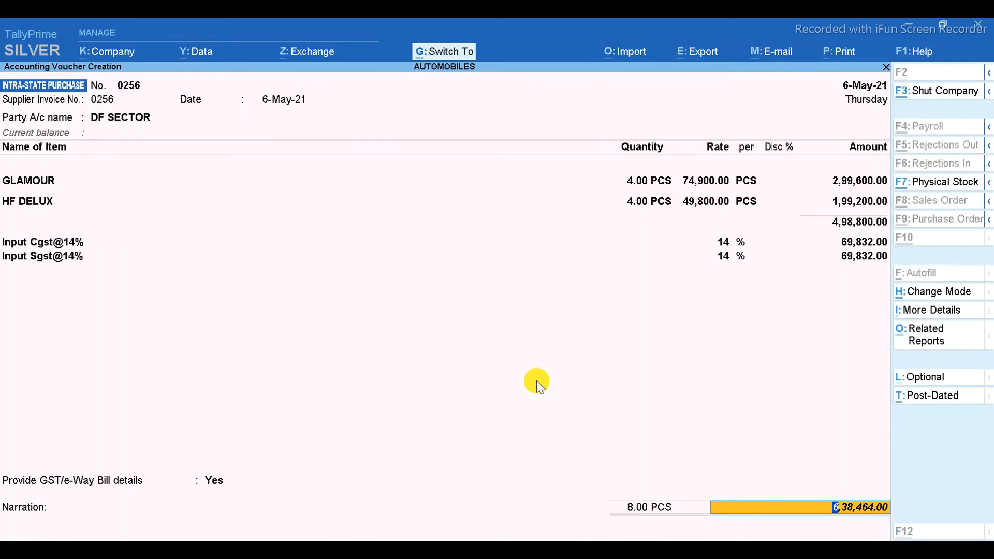
Allocate the DF SECTOR bill as a New Ref and save the voucher without a narration.
key("ctrl+a")
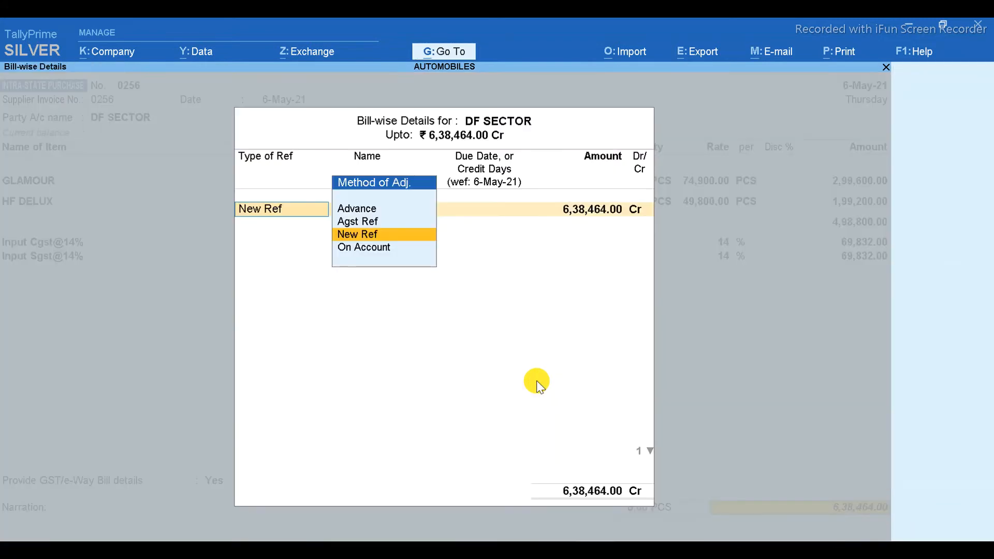
key("Return")
key("Return")
key("Return")
key("Return")
key("Return")
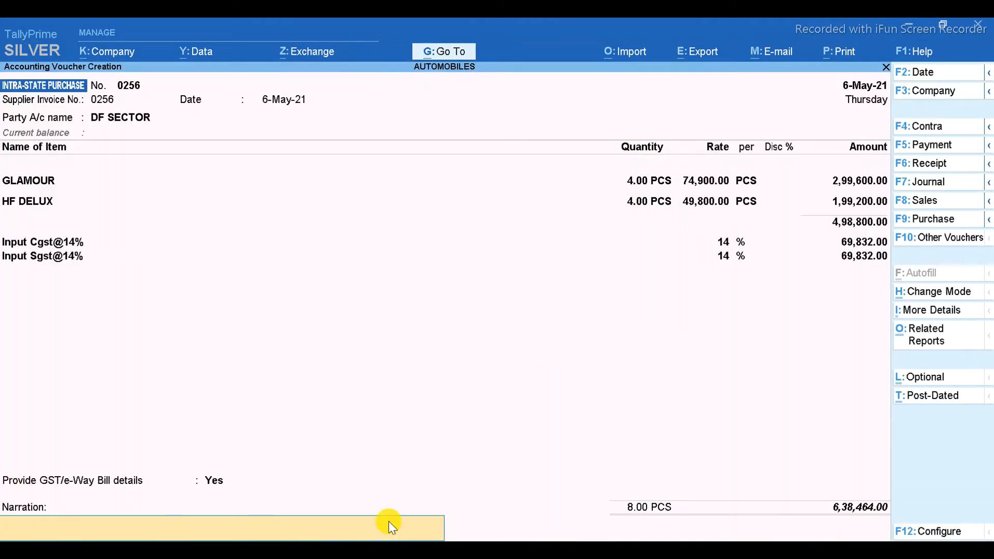
key("ctrl")
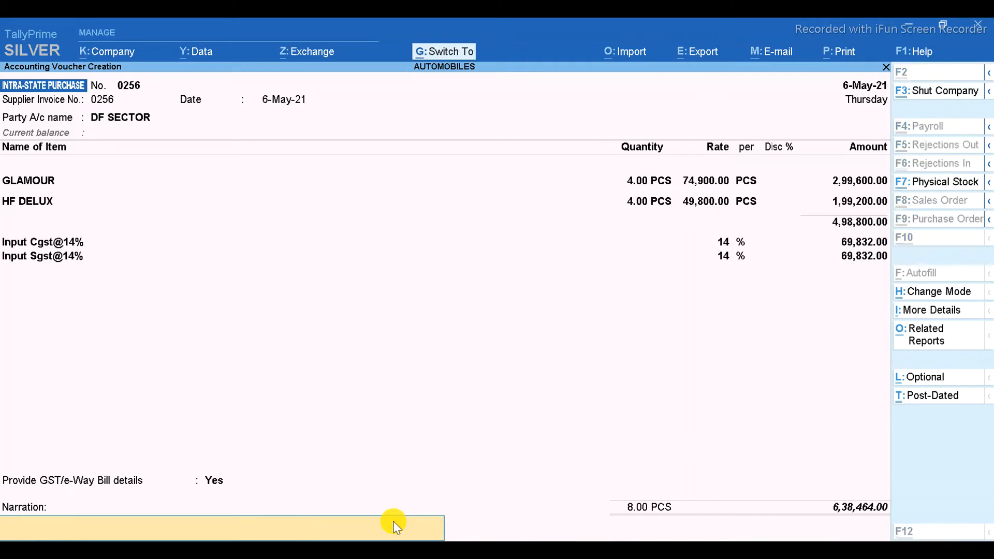
key("ctrl+a")
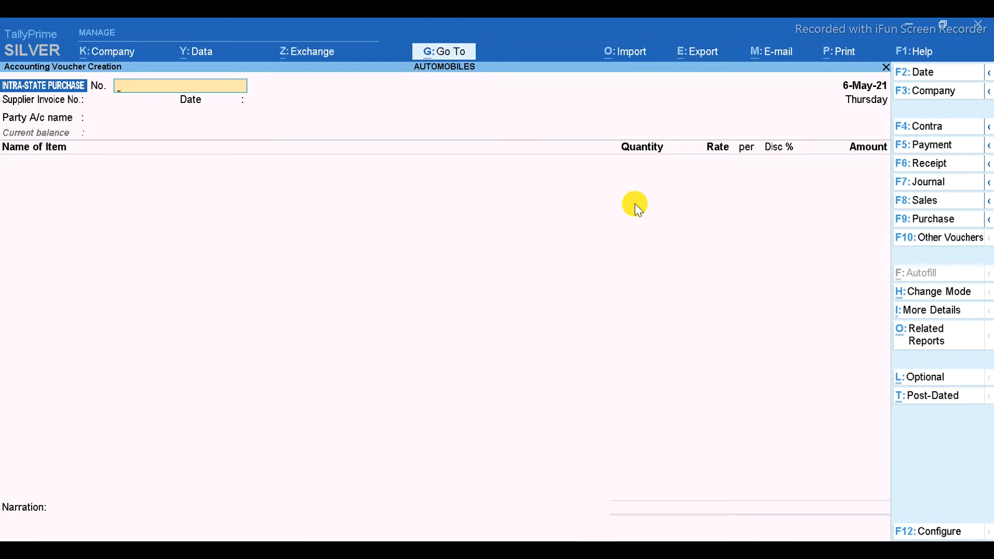
Start a new intra-state purchase with 0253 as both the voucher number and the supplier invoice number.
type("0253")
key("Return")
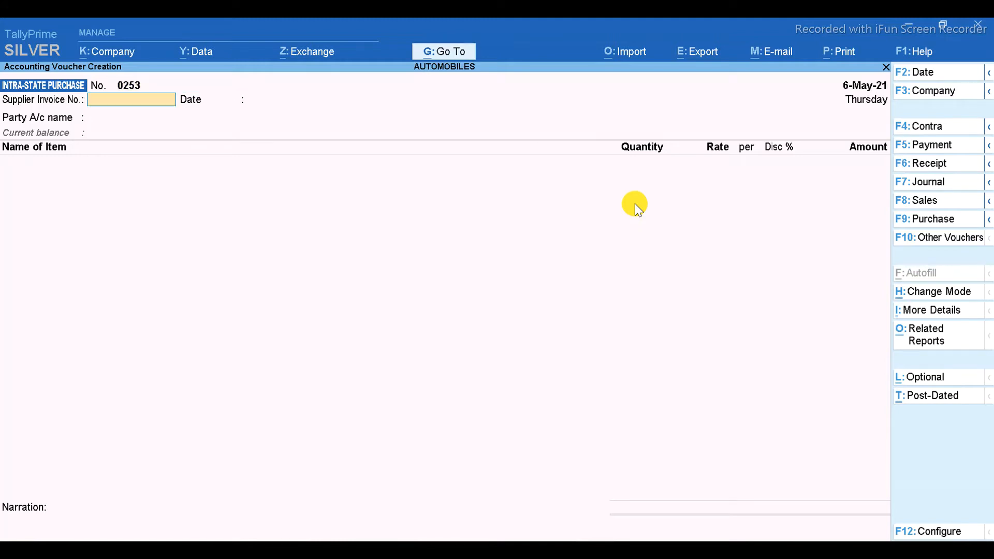
type("0253")
key("Return")
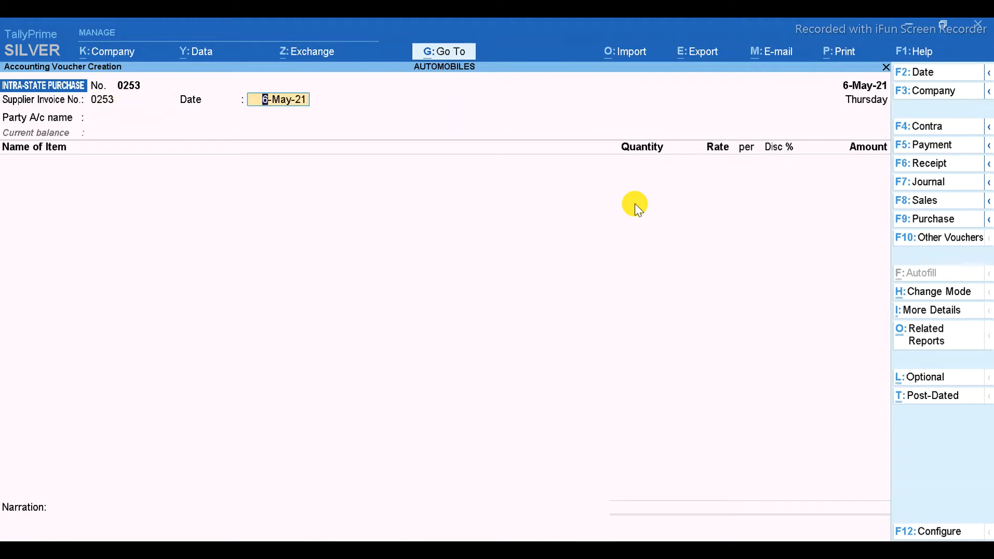
Set the voucher date and supplier invoice date to 1-Jul-21, and choose XYZ MOTORS as the party account.
key("F2")
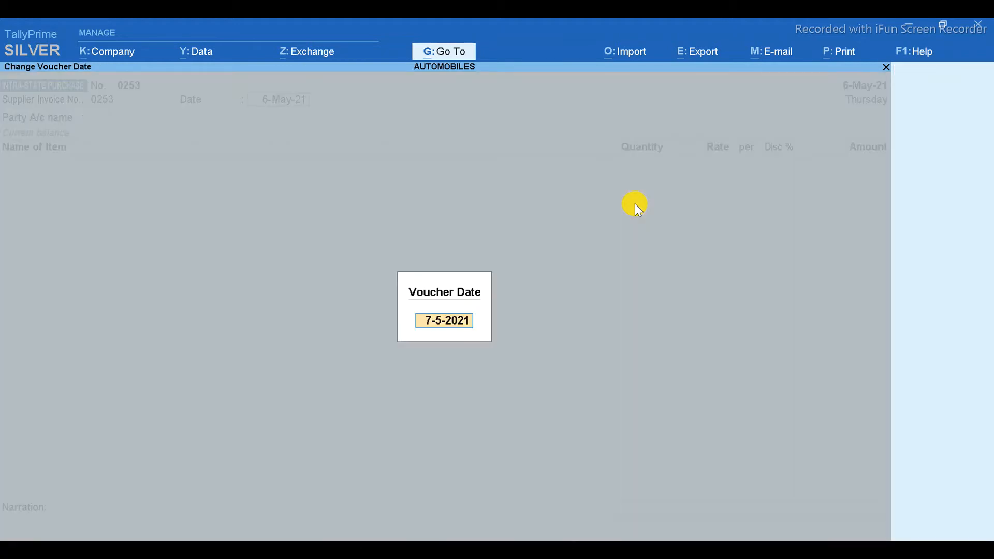
type("1-7")
key("Return")
type("1-7")
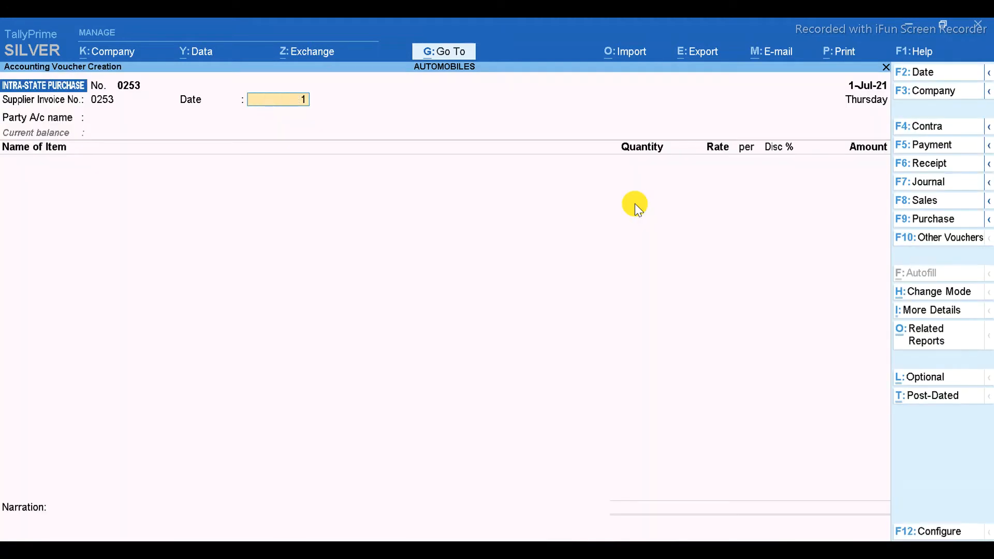
key("Return")
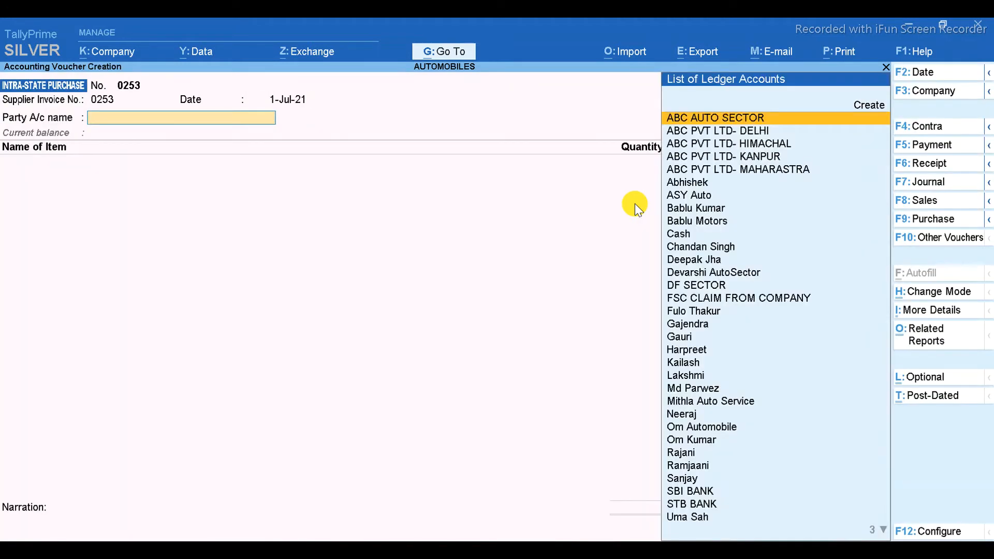
type("Xyz")
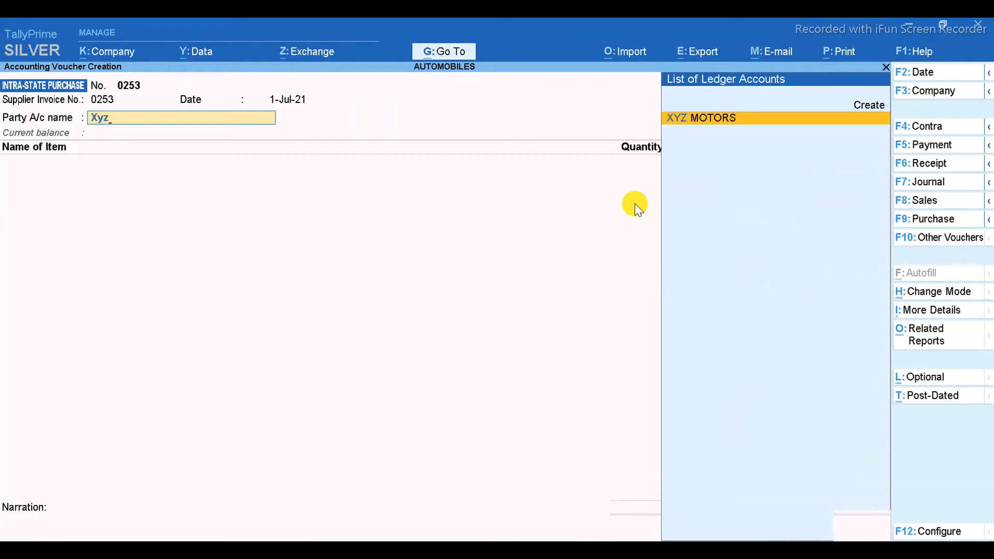
key("Return")
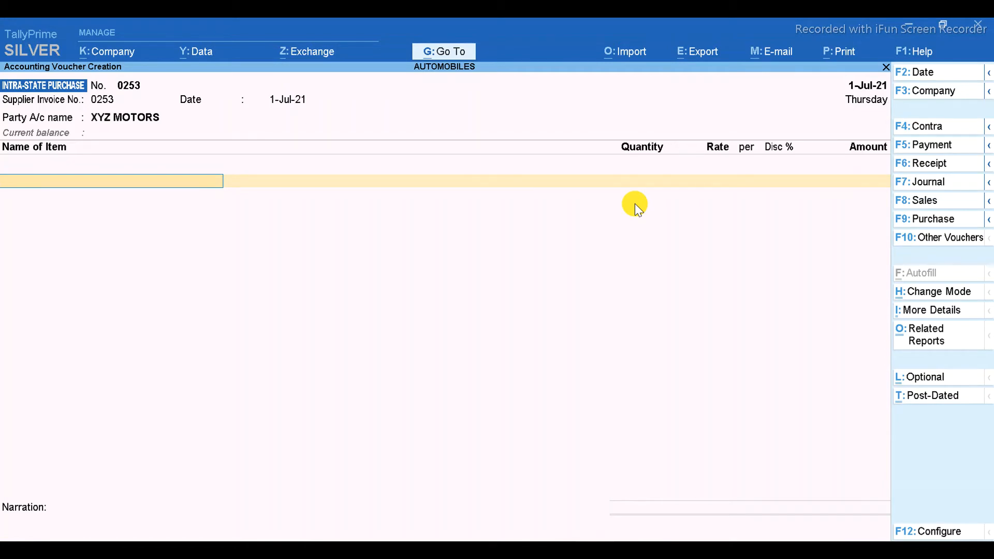
Add the spare part GASKET KIT as the first item with a quantity of 50 PCS.
type("Spa")
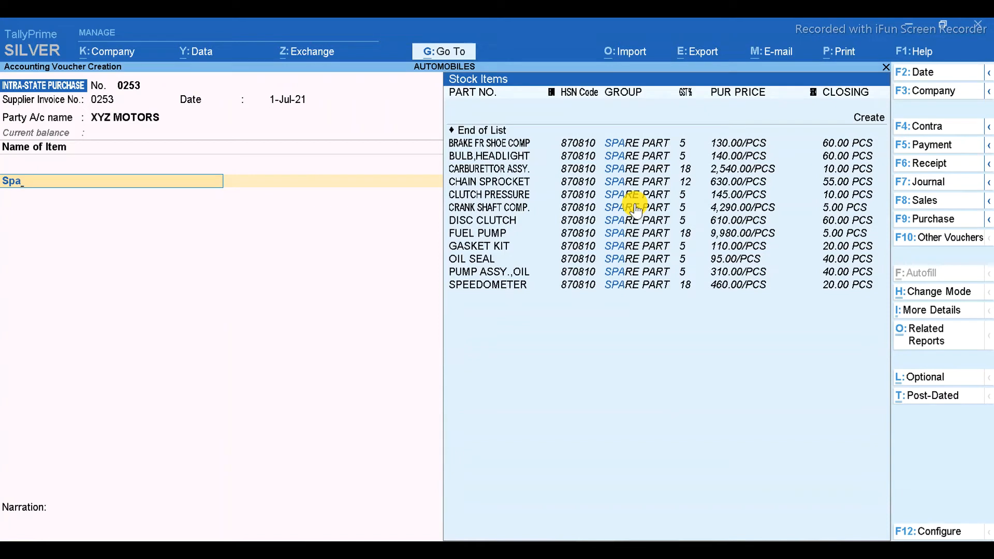
key("Down")
key("Down")
key("Down")
key("Down")
key("Down")
key("Down")
key("Down")
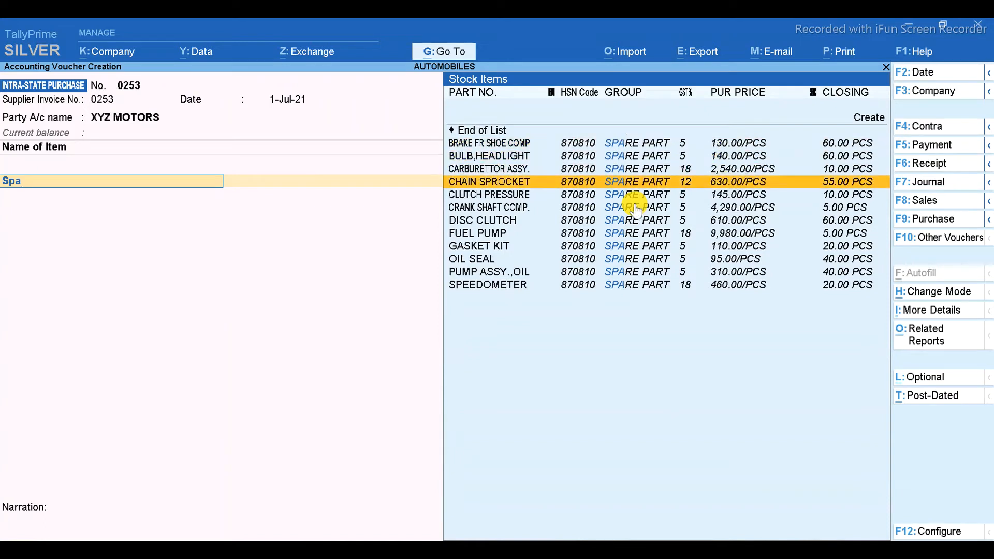
key("Down")
key("Down")
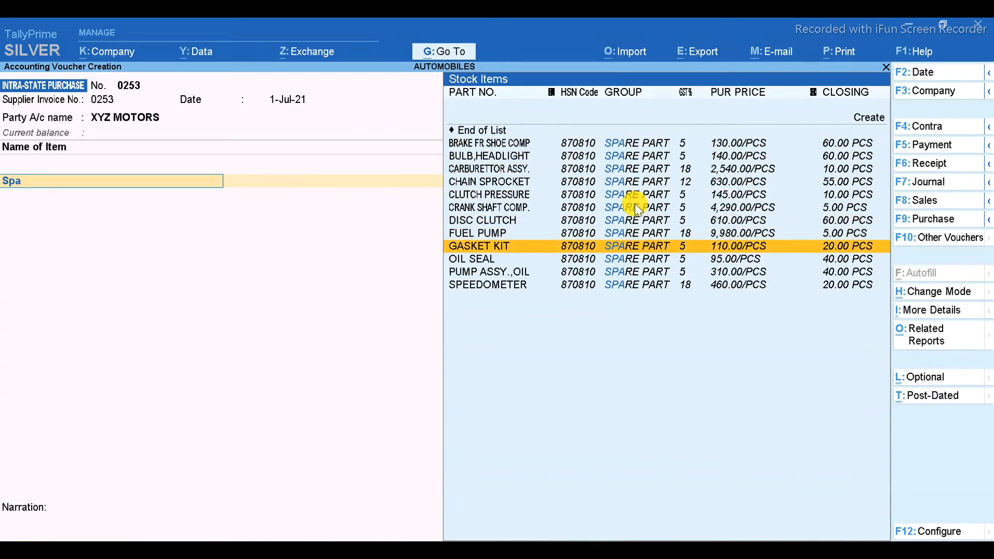
key("Return")
type("50")
key("Return")
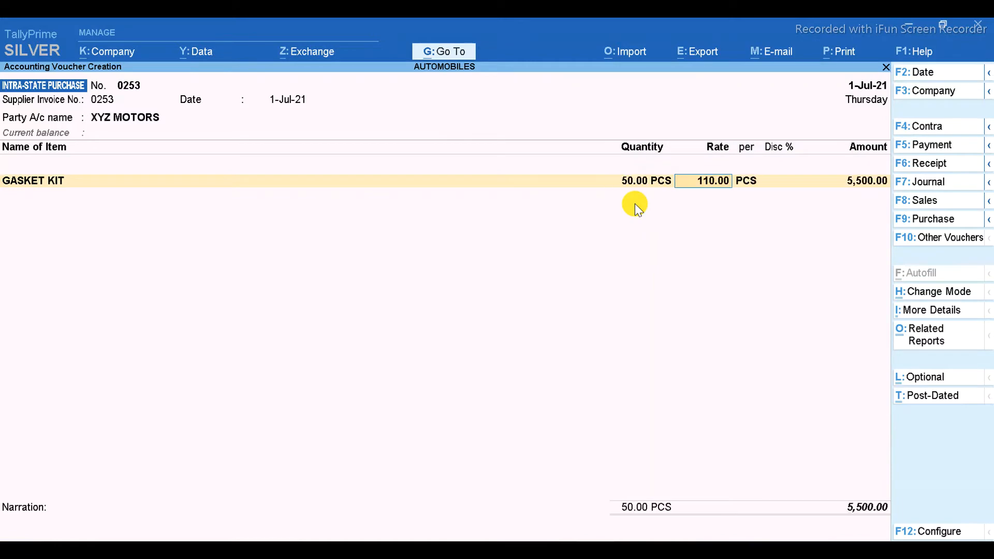
Reselect GASKET KIT in the item line and accept its quantity of 50 PCS at the 110.00 rate.
key("BackSpace")
key("BackSpace")
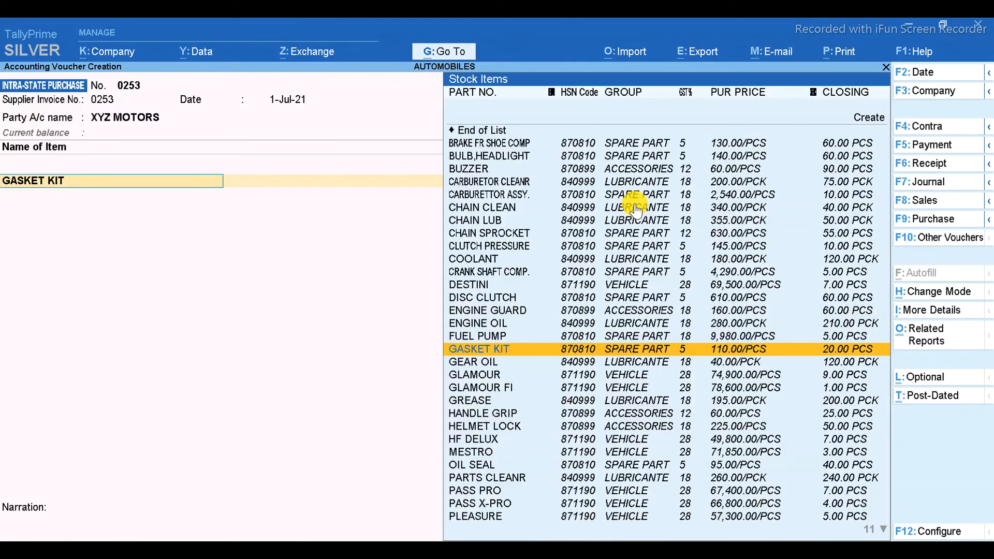
left_click(710, 356)
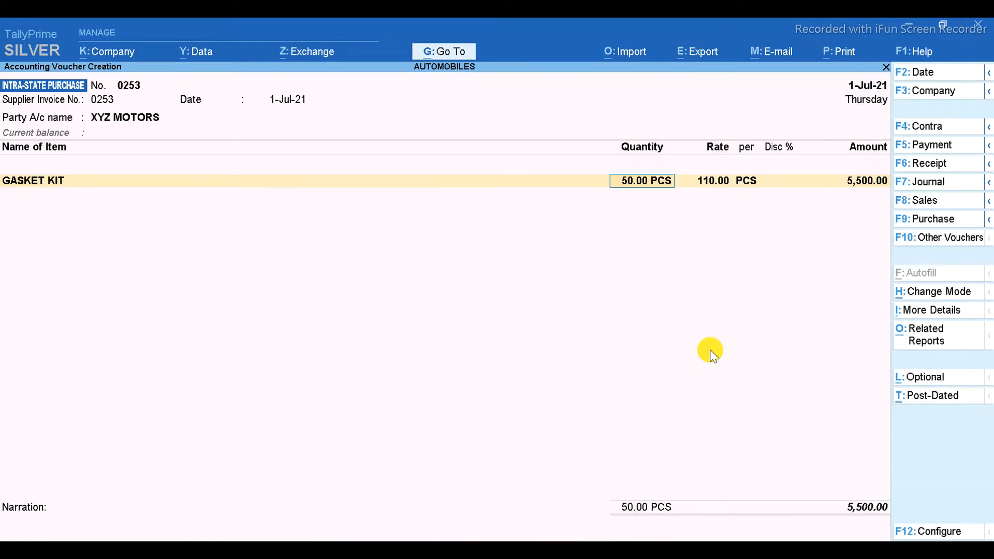
key("Return")
key("Return")
key("Return")
key("Return")
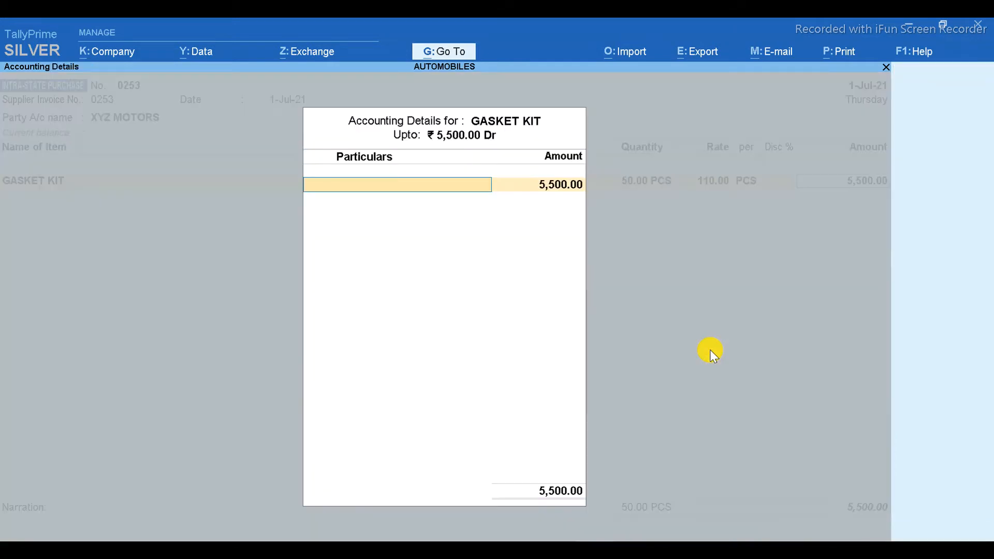
Post the GASKET KIT amount to the INTRA-STATE SPARE PUR @ 5% ledger.
type("Sp")
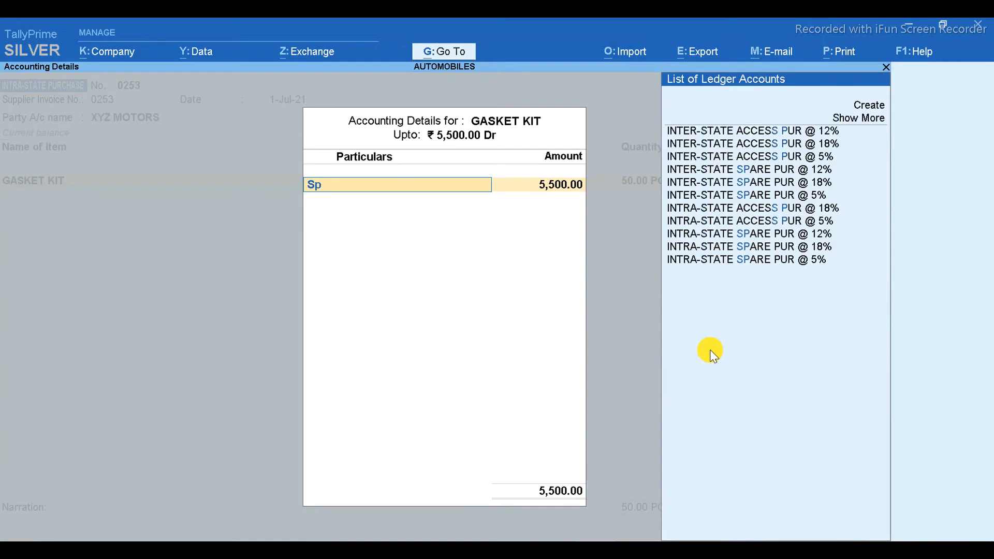
key("Down")
key("Down")
key("Down")
key("Down")
key("Down")
key("Down")
key("Down")
key("Down")
key("Down")
key("Down")
key("Down")
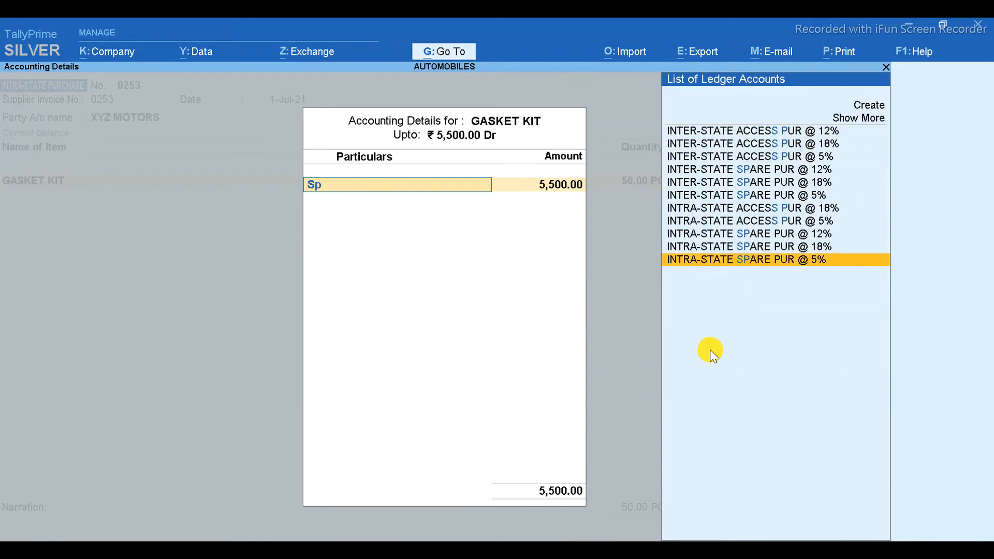
left_click(889, 268)
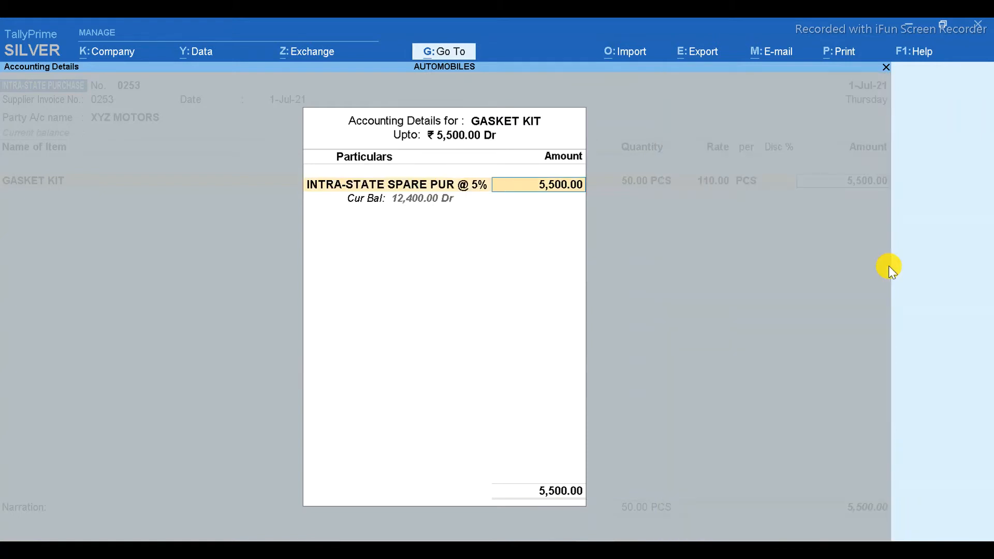
key("Return")
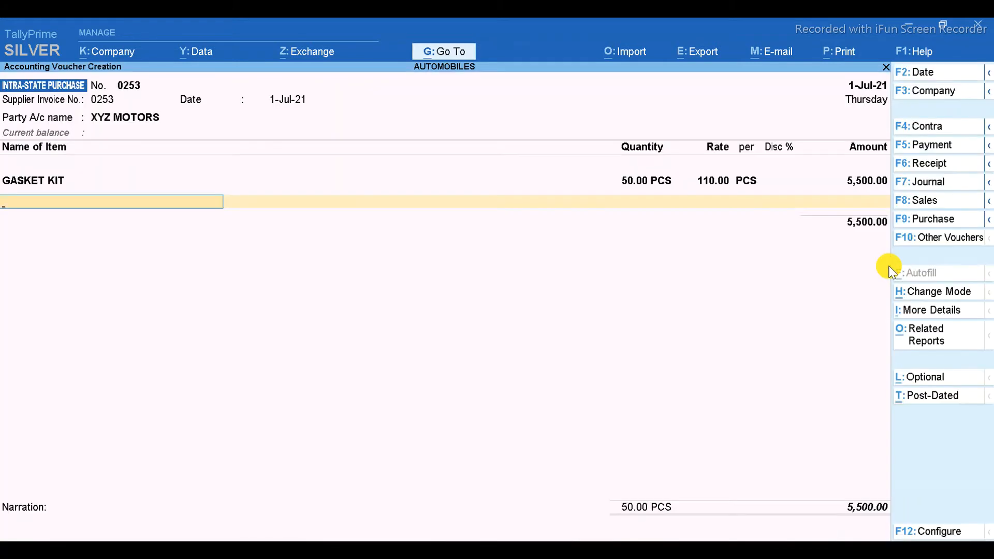
Choose the spare part OIL SEAL as the second item of the purchase voucher.
type("Spa")
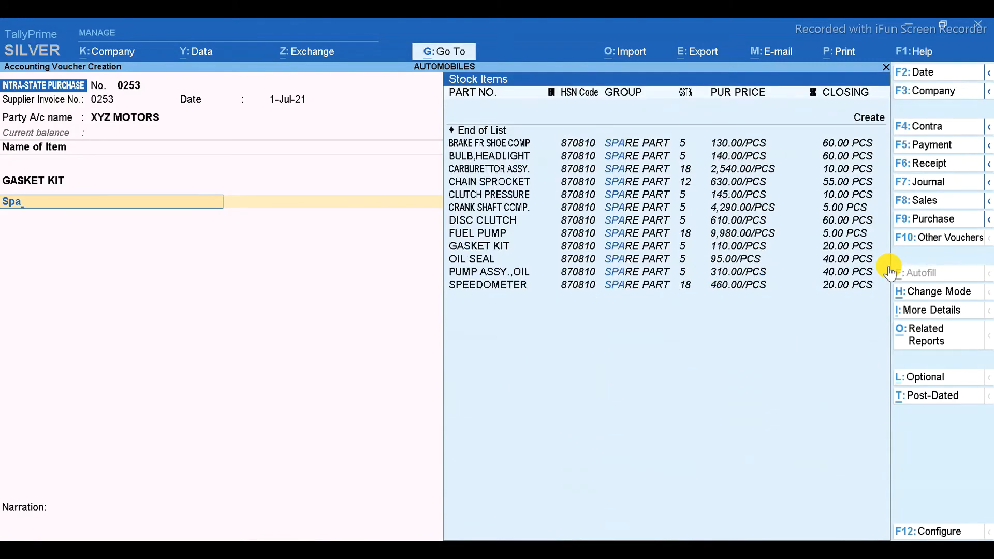
key("Down")
key("Down")
key("Down")
key("Down")
key("Down")
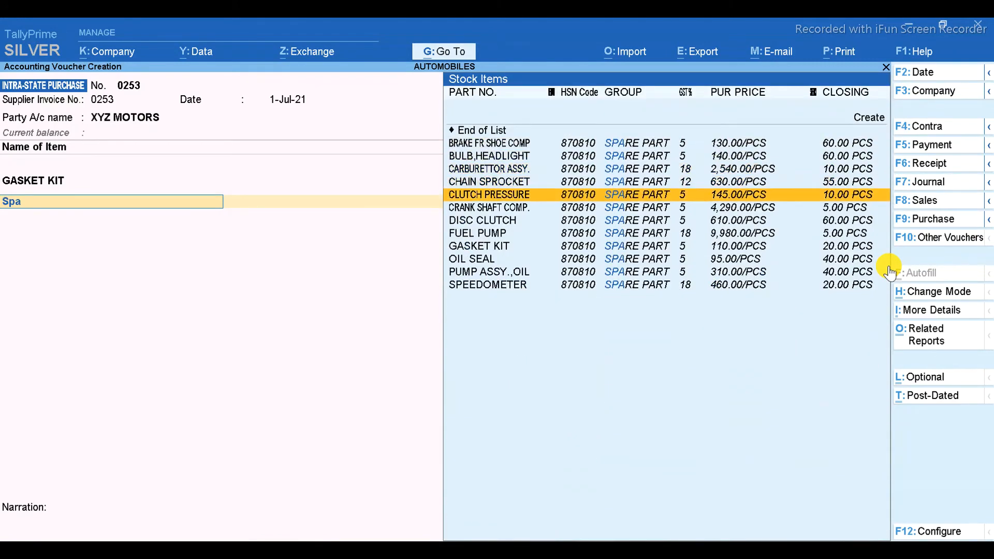
key("Down")
key("Down")
key("Down")
key("Down")
key("Down")
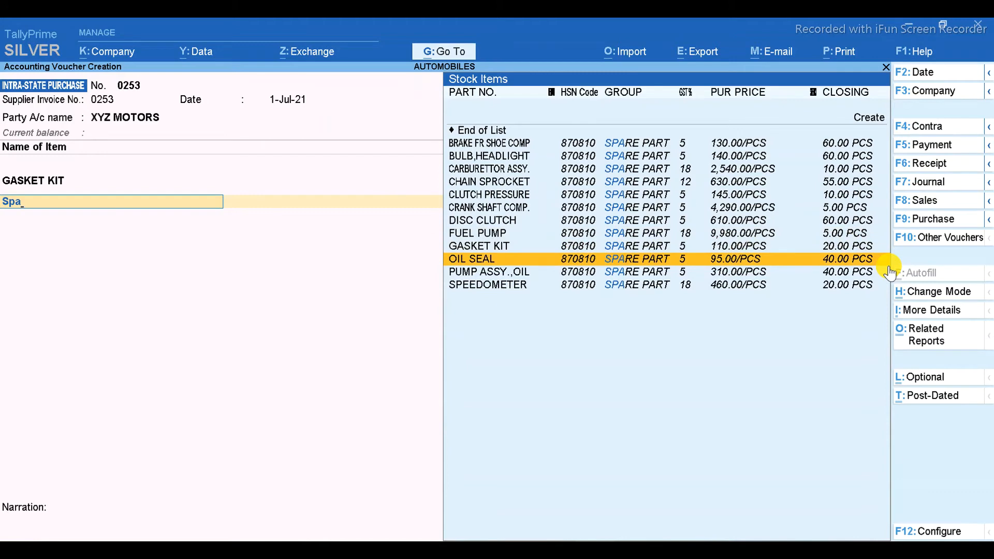
key("Return")
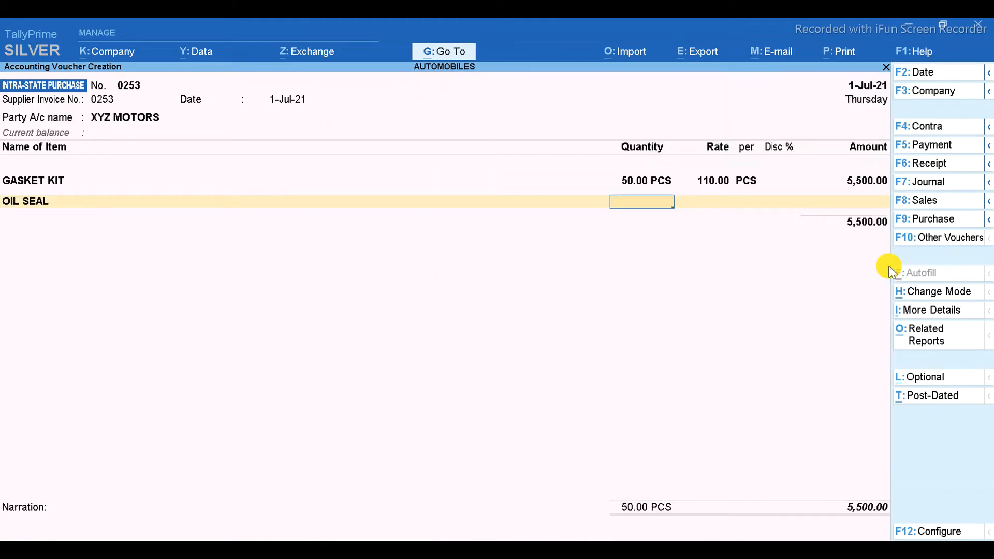
Set the OIL SEAL quantity to 40 PCS and accept the 95.00 rate and the amount.
type("40")
key("Return")
key("Return")
key("Return")
key("Return")
key("Return")
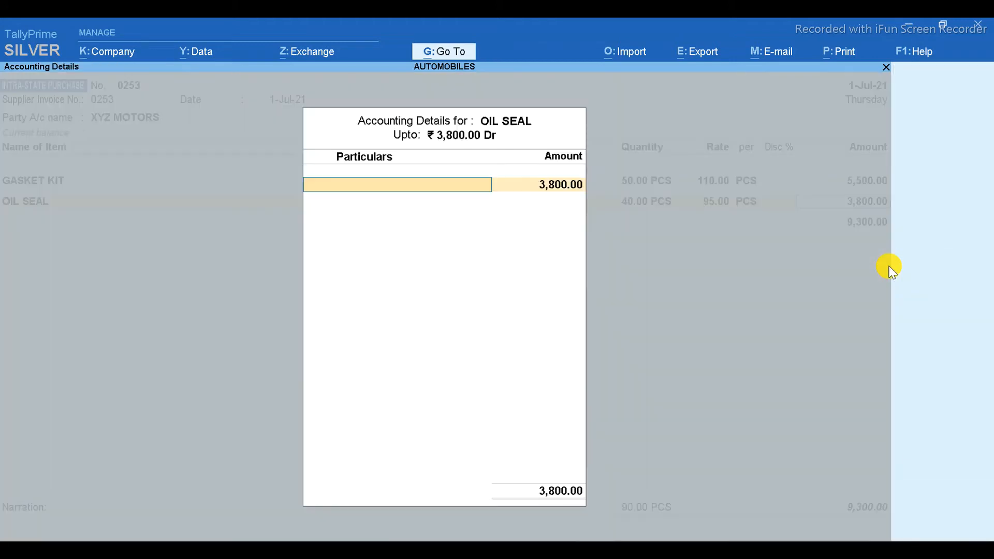
Post the OIL SEAL amount to the INTRA-STATE SPARE PUR @ 5% ledger.
type("S")
key("Down")
key("Down")
key("Down")
key("Down")
key("Down")
key("Down")
key("Down")
key("Down")
key("Down")
key("Down")
key("Down")
key("Down")
key("Down")
key("Down")
key("Down")
key("Down")
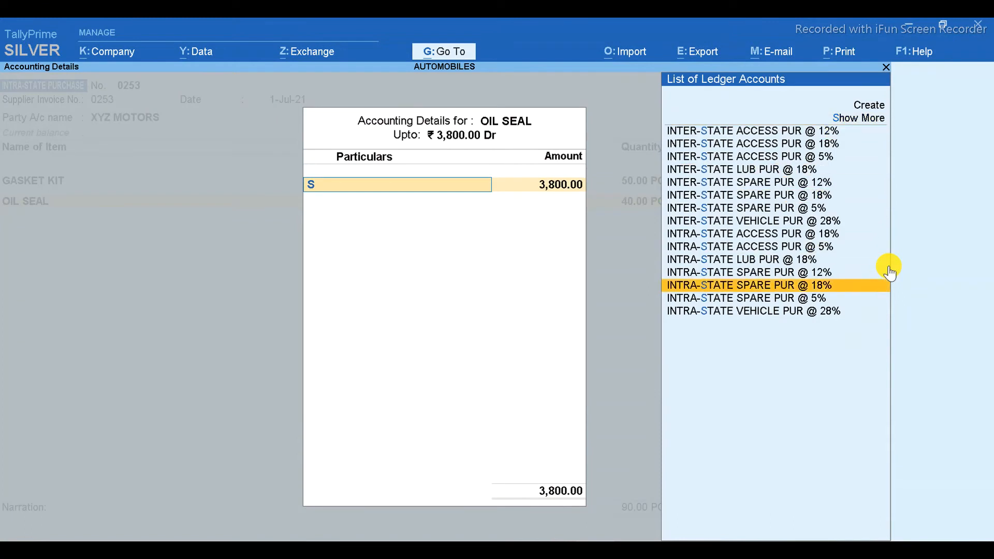
key("Up")
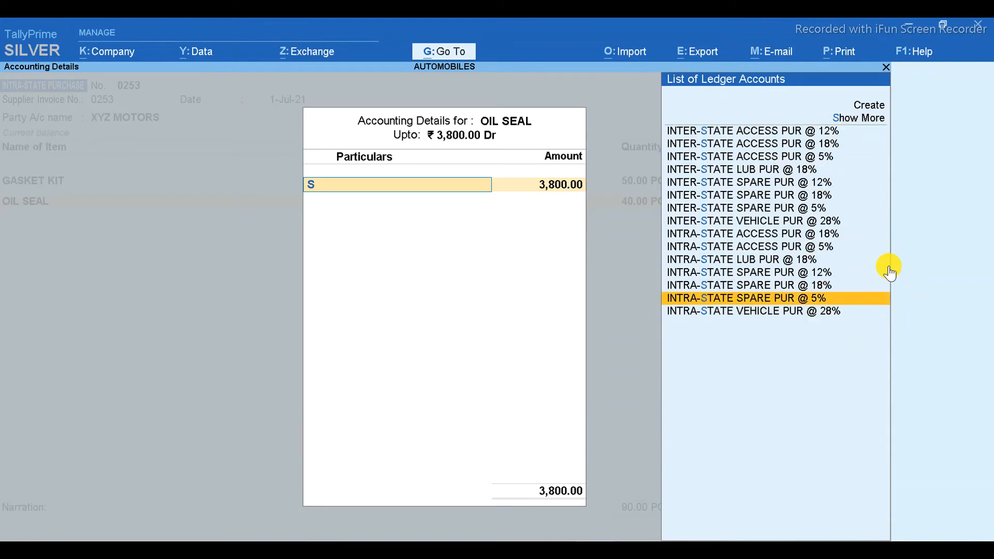
key("Return")
key("Return")
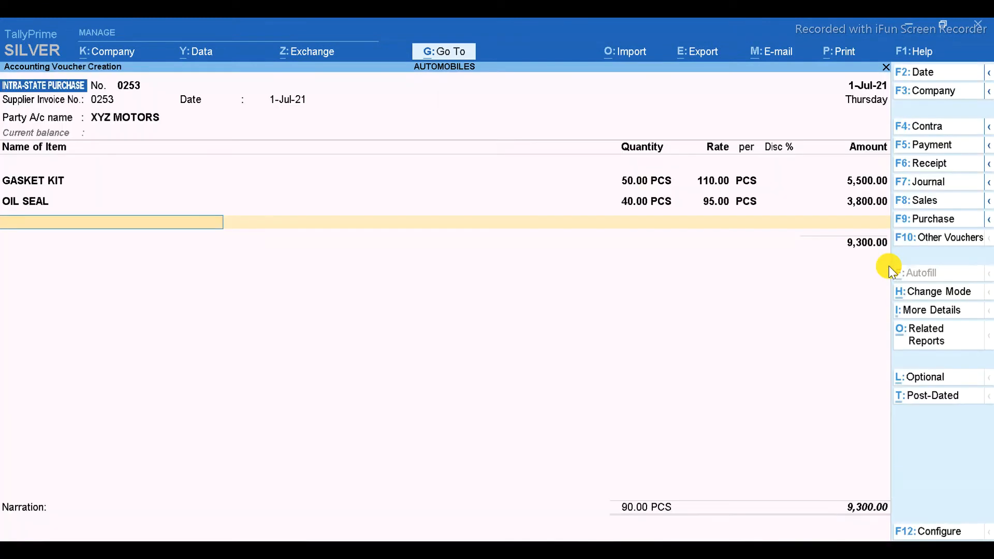
Filter the stock items by "Sp" and go through the matches to pick the voucher's third item.
type("Sp")
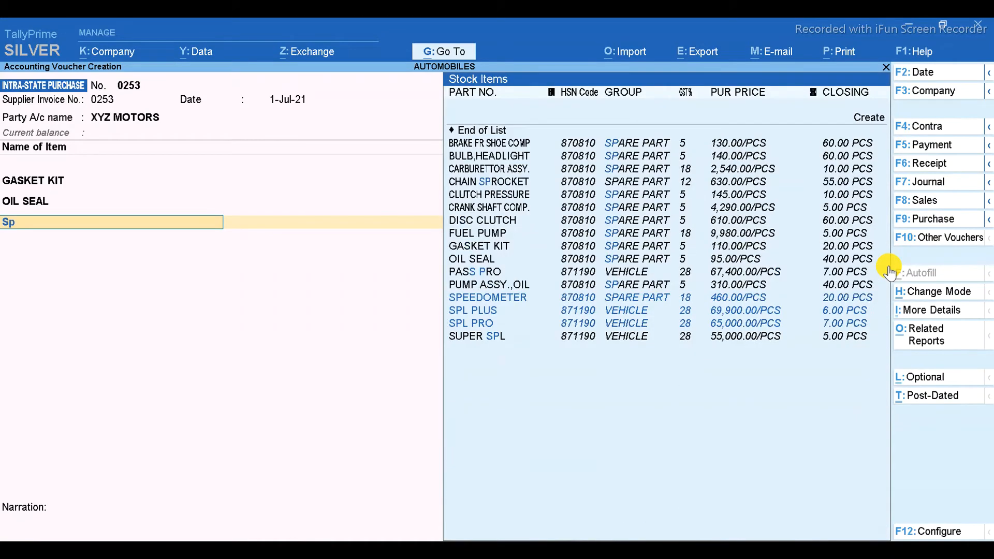
key("Up")
key("Up")
key("Up")
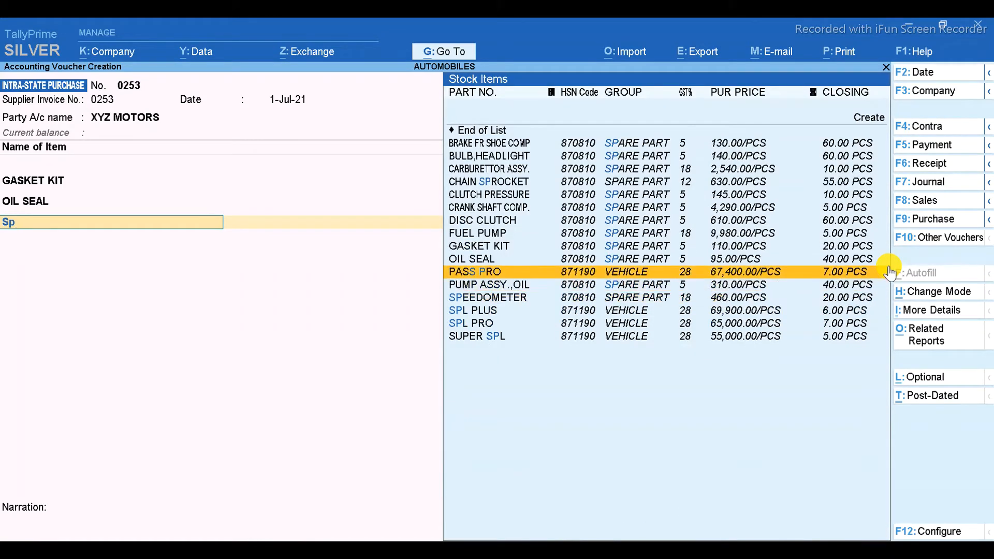
Add SPEEDOMETER as the third item of the purchase voucher with a quantity of 50 PCS, accepting its rate and amount.
key("Down")
key("Down")
key("Down")
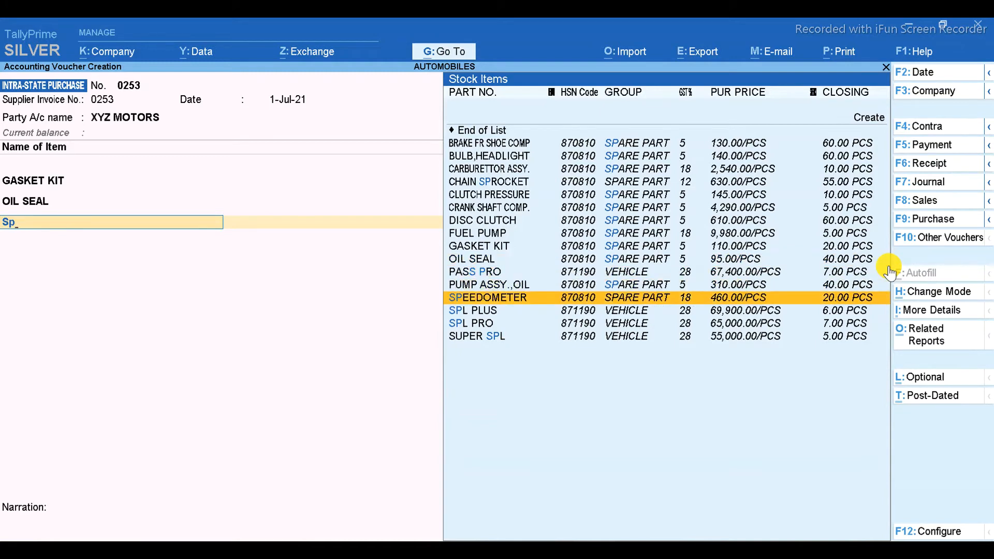
key("Return")
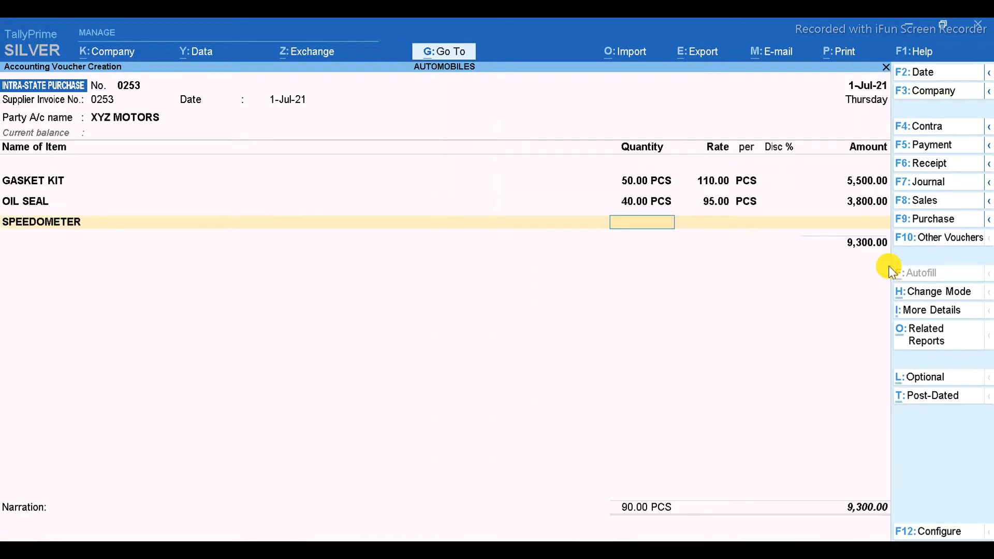
key("BackSpace")
key("Return")
type("50")
key("Return")
key("Return")
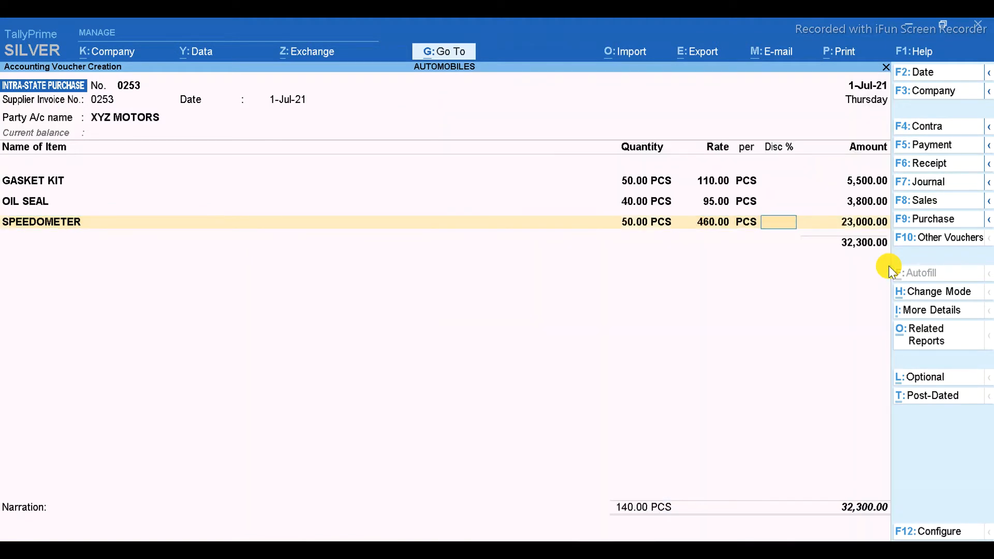
key("Return")
key("Return")
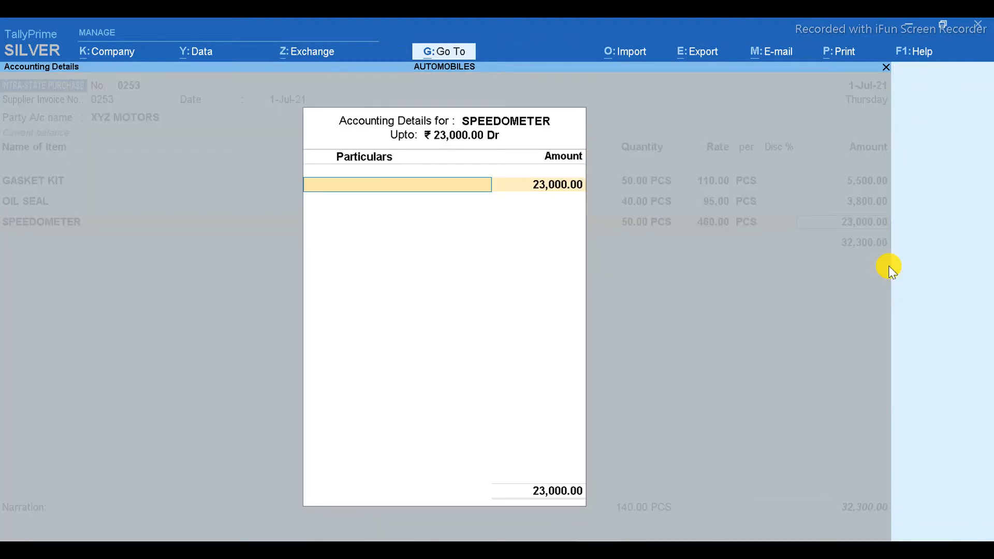
Allocate the speedometer's full amount to the INTRA-STATE SPARE PUR @ 18% ledger.
type("Spa")
key("Down")
key("Down")
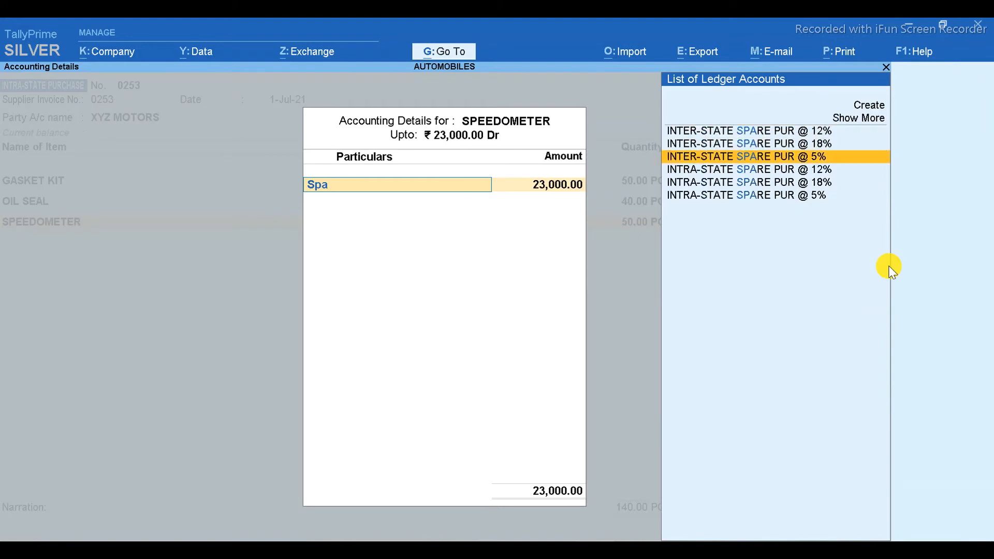
key("Down")
key("Down")
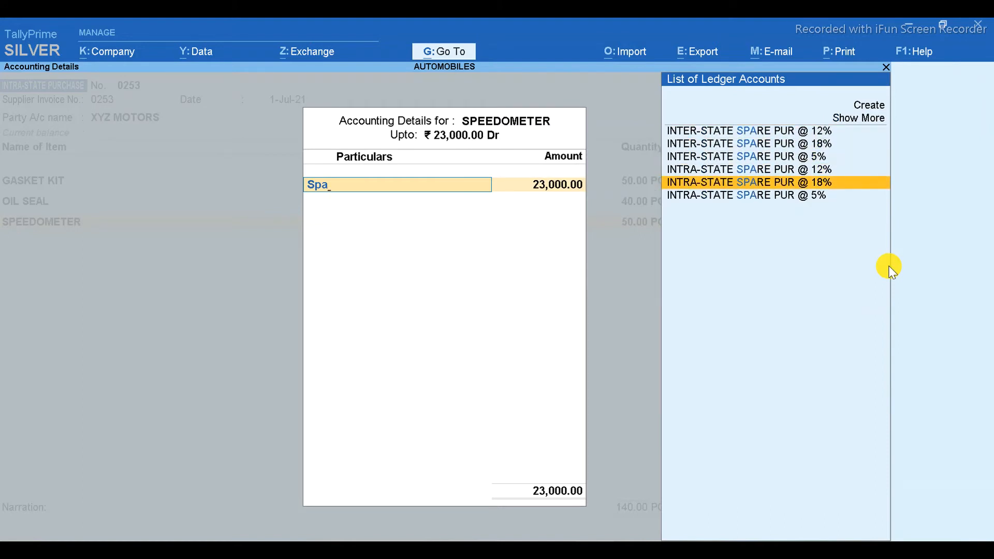
left_click(831, 181)
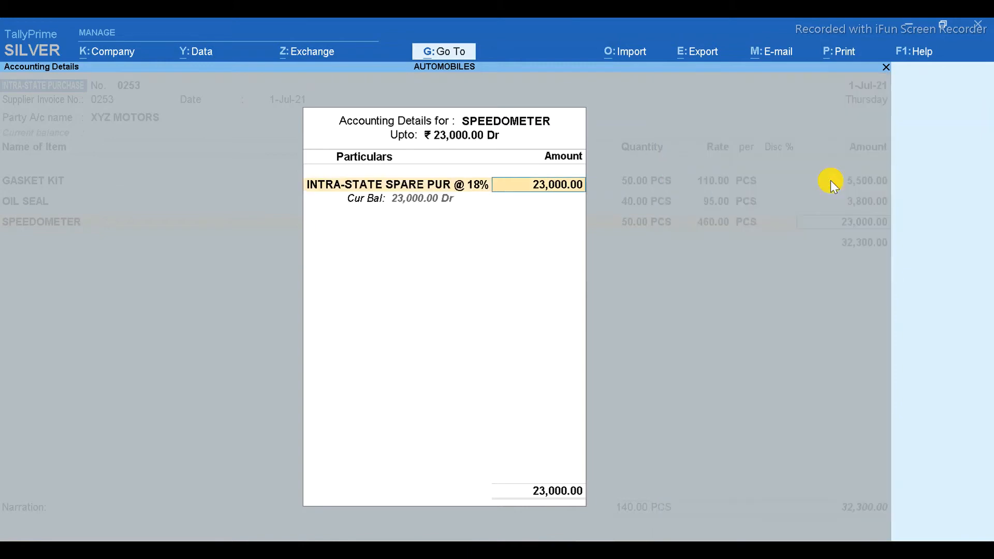
key("Return")
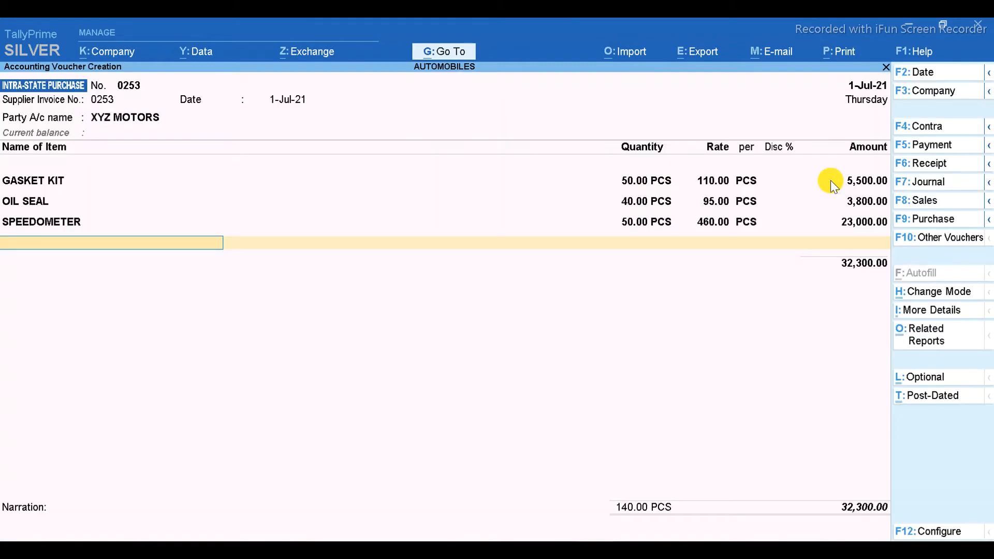
Filter the stock items by "Acce" for the fourth voucher line and highlight BUZZER.
type("Acce")
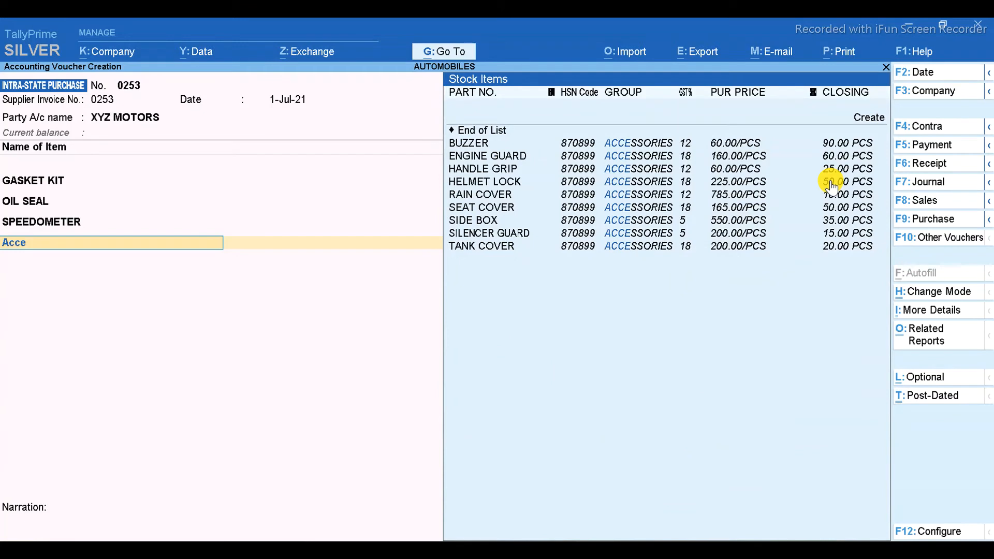
key("Down")
key("Down")
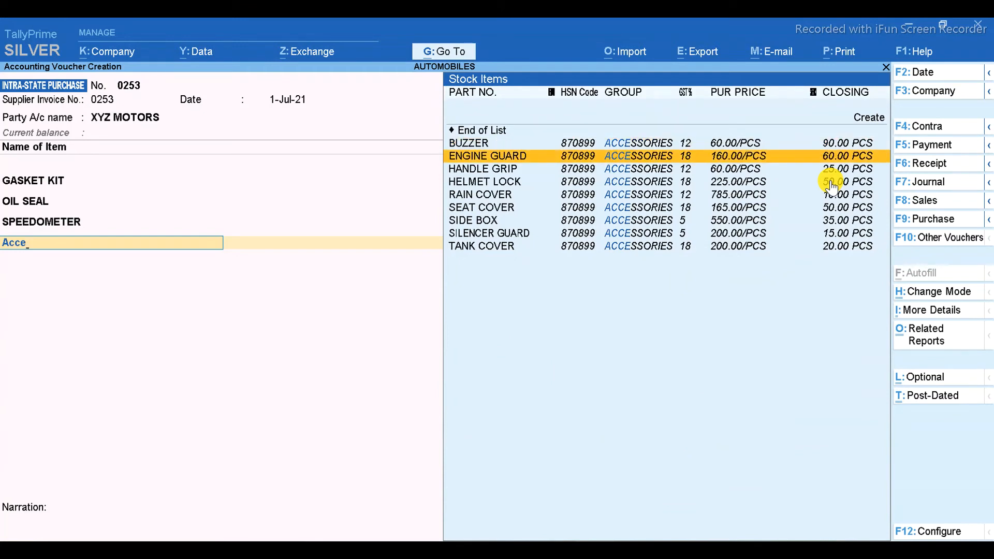
key("Up")
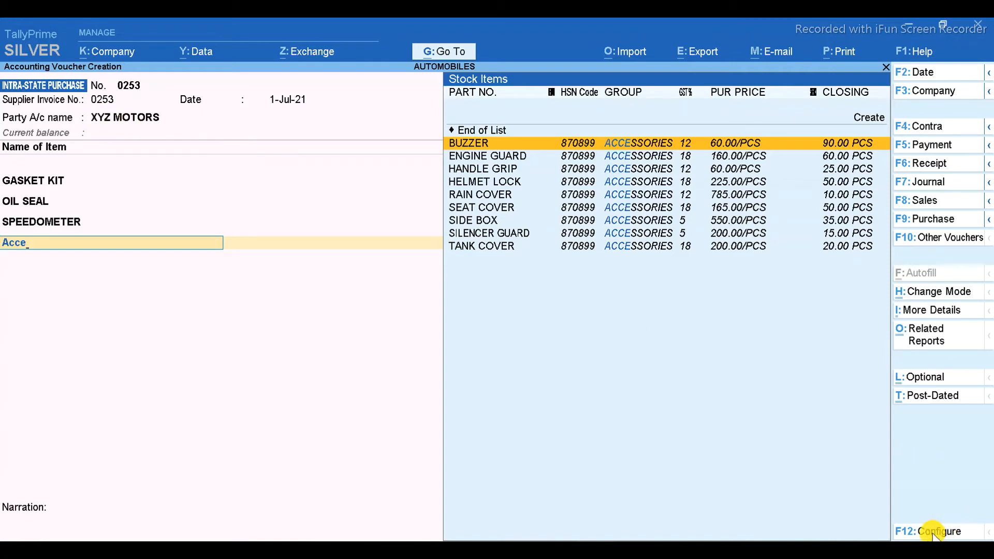
Check the voucher configuration's option for selecting a common ledger account for item allocation, leaving it at No.
left_click(955, 530)
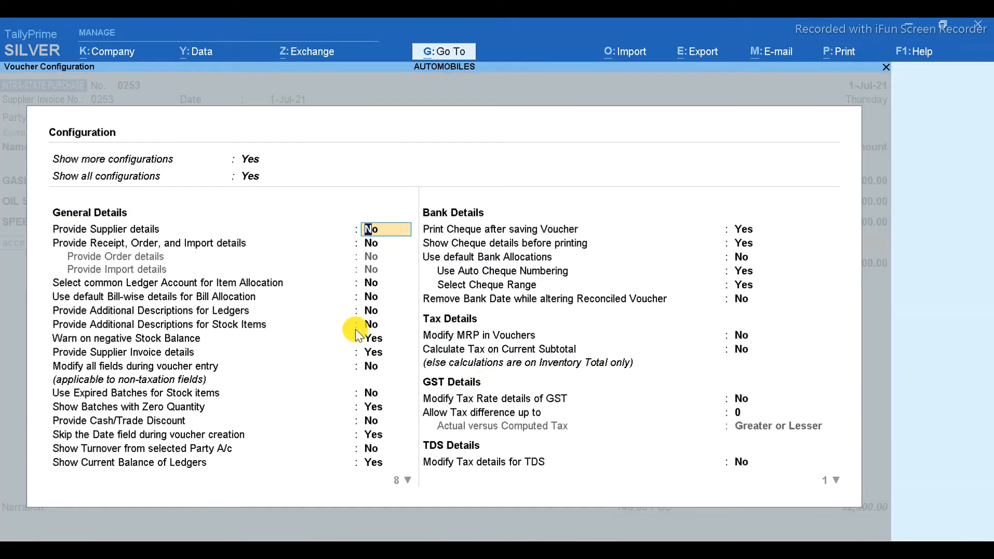
key("Down")
key("Down")
key("Down")
key("Up")
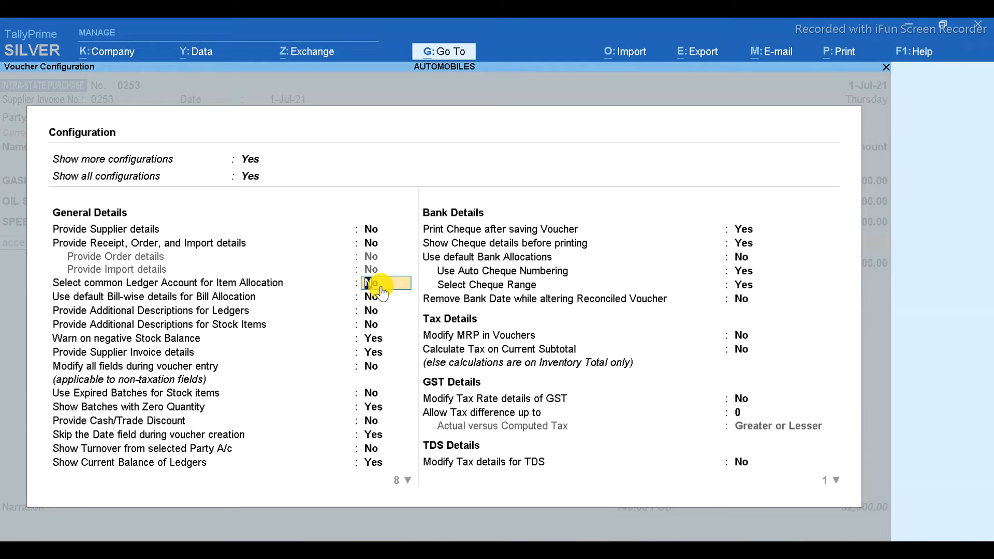
key("ctrl+a")
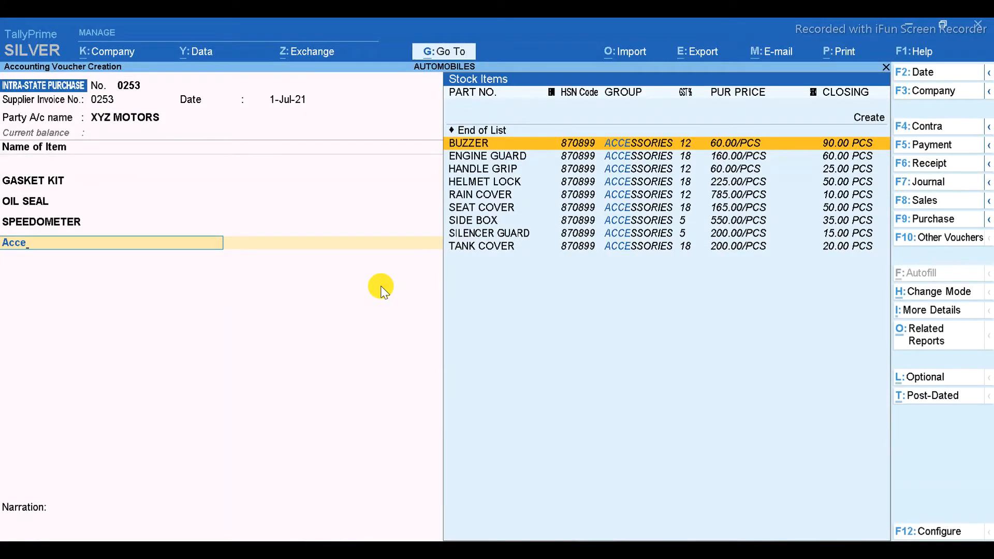
Add BUZZER to the voucher with a quantity of 40 PCS and continue to its accounting details.
key("Return")
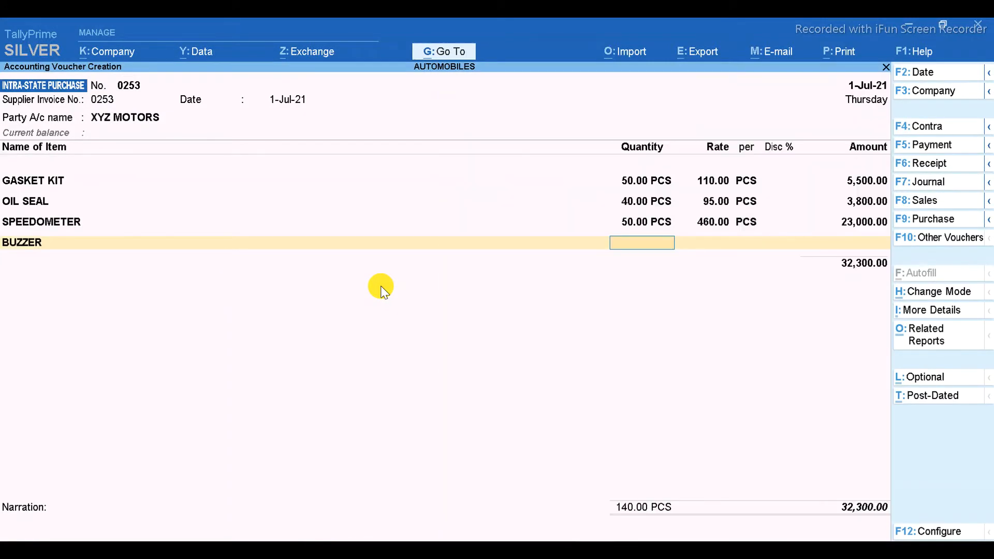
type("40")
key("Return")
key("Return")
key("Return")
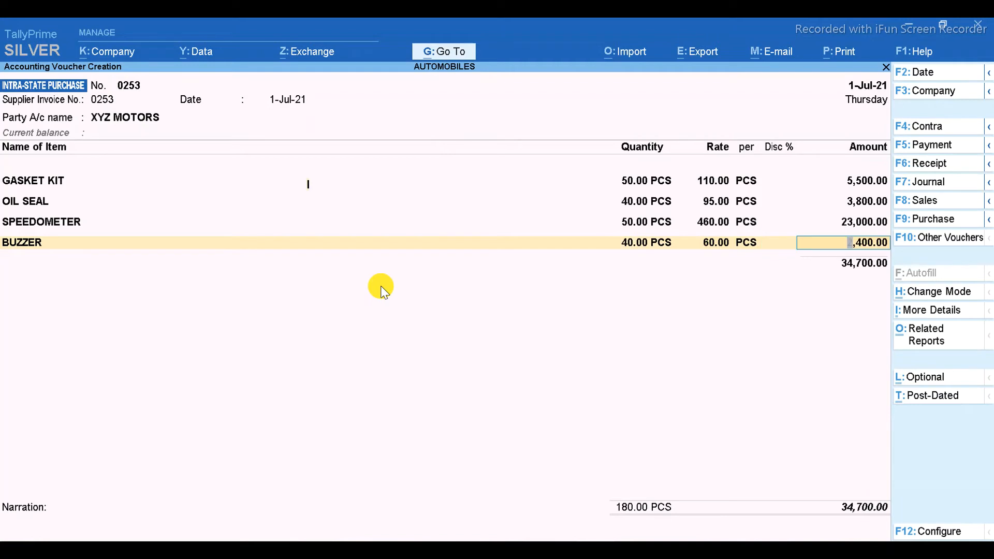
key("Return")
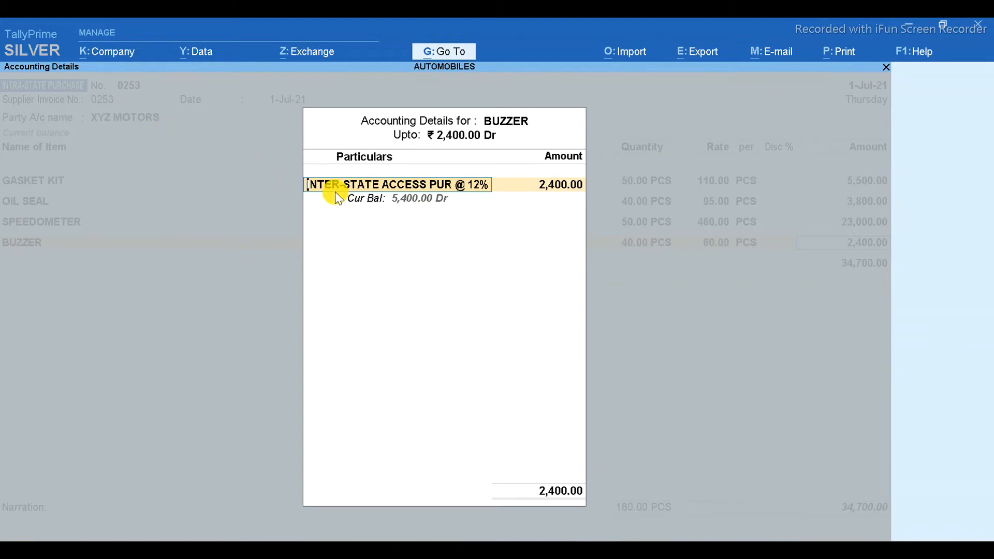
Clear the buzzer's suggested ledger and look through the ledger accounts for an intra-state accessories purchase ledger at 12%.
key("BackSpace")
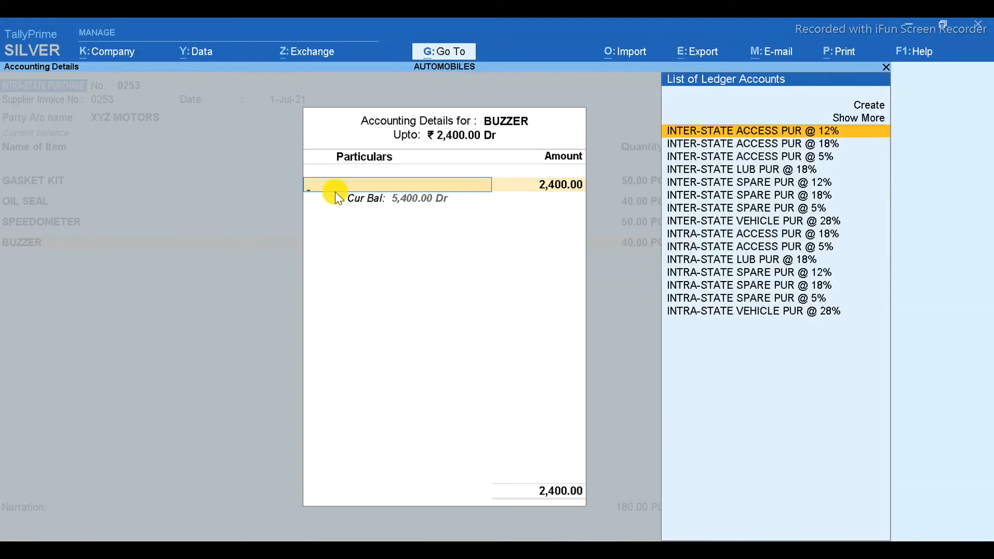
key("Down")
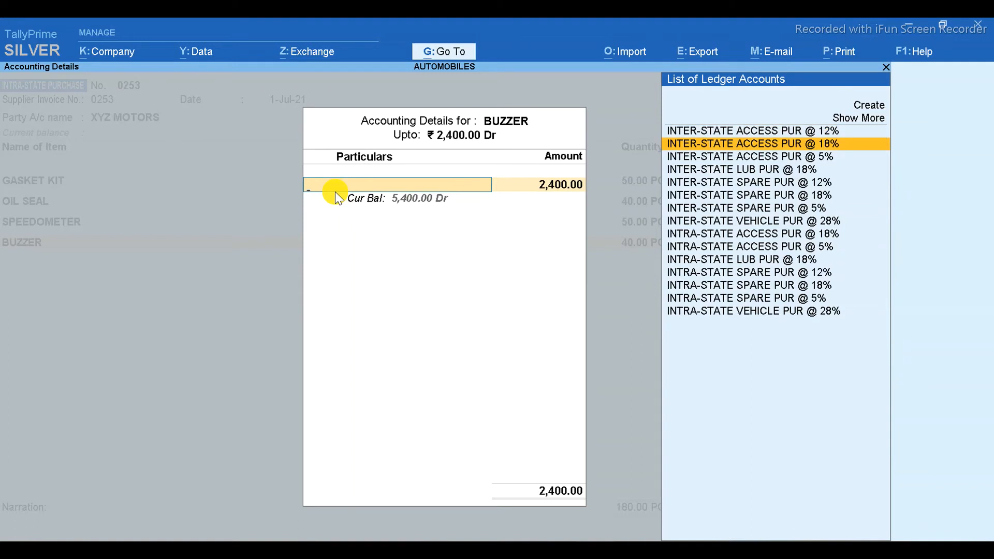
key("Down")
key("Down")
key("Down")
key("Down")
key("Down")
key("Down")
key("Down")
key("Down")
key("Down")
key("Down")
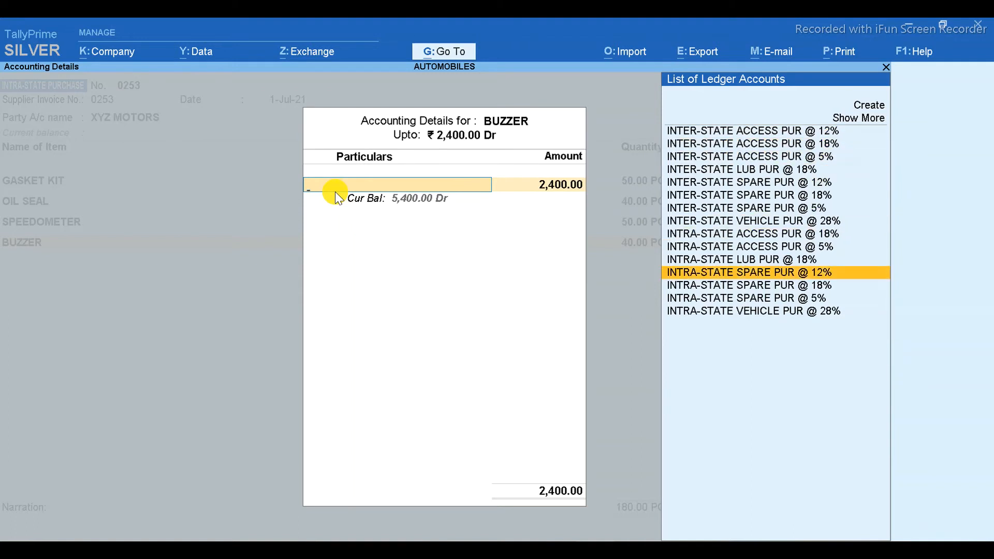
key("Up")
key("Up")
key("Up")
key("Up")
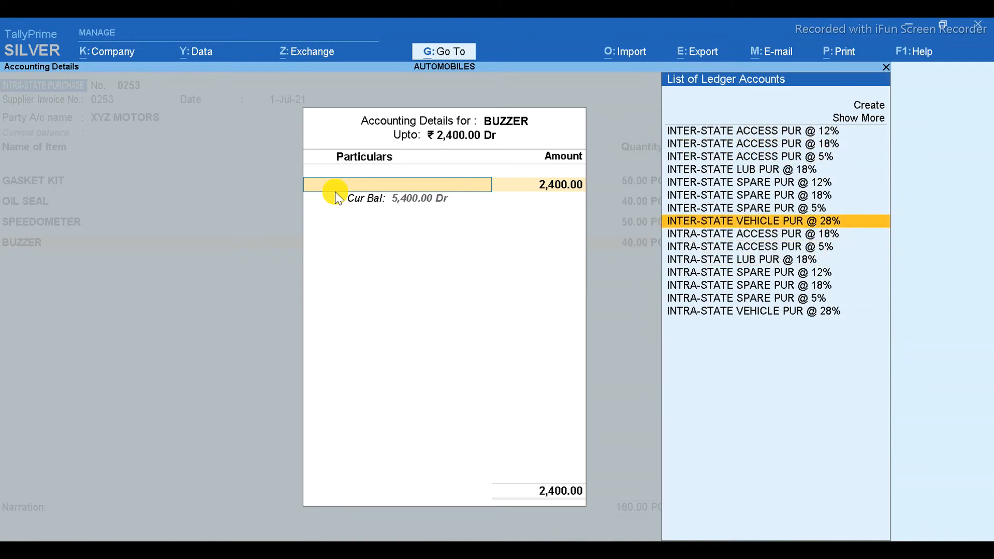
key("Down")
key("Down")
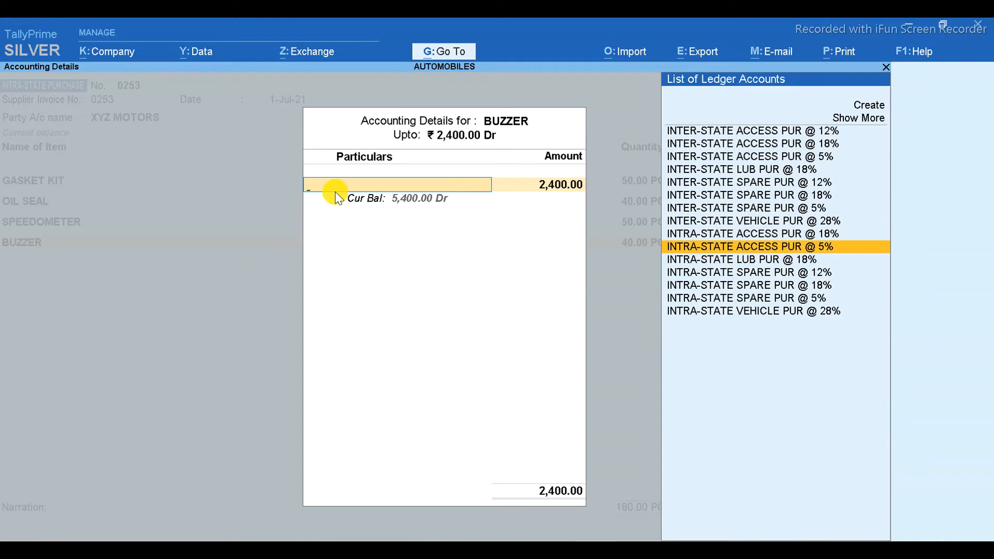
key("Down")
key("Down")
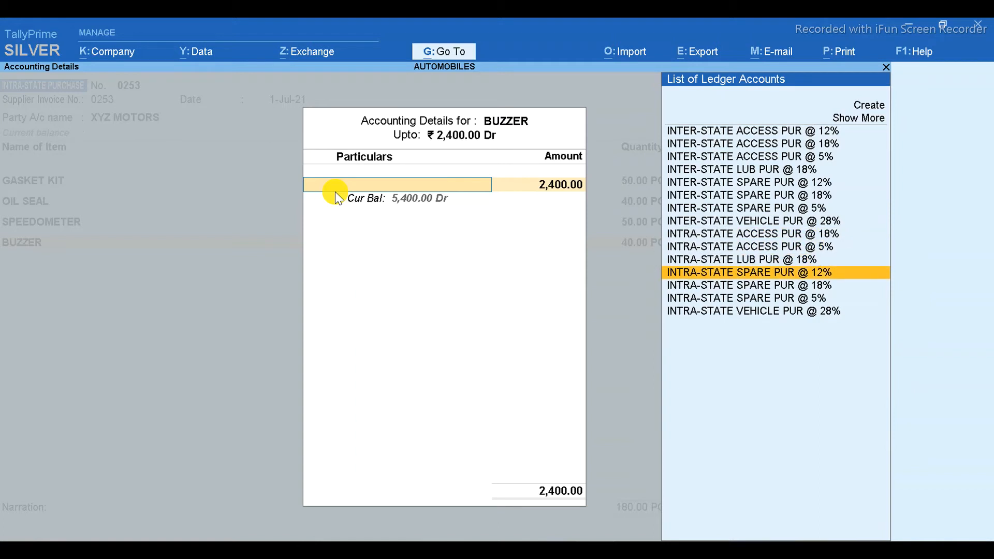
key("Up")
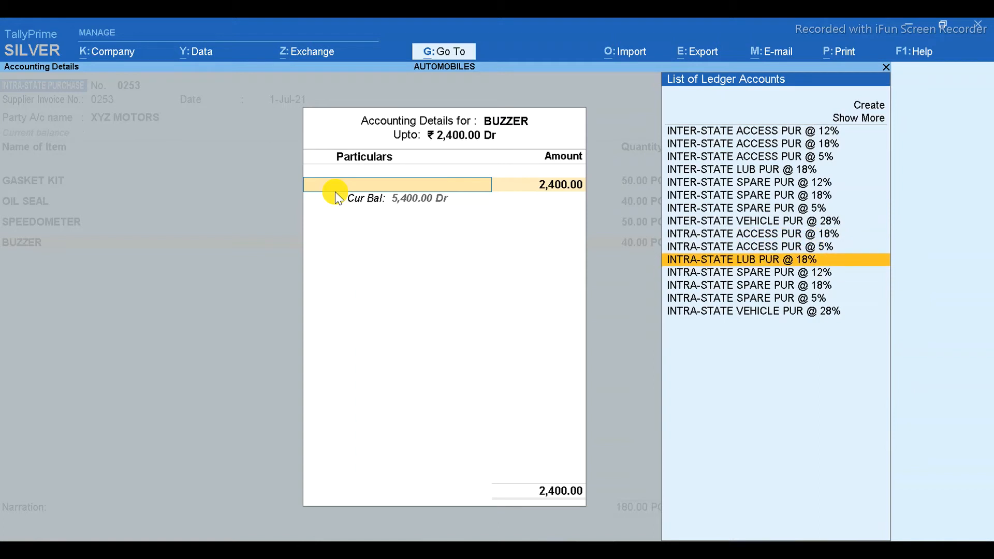
key("Up")
key("Up")
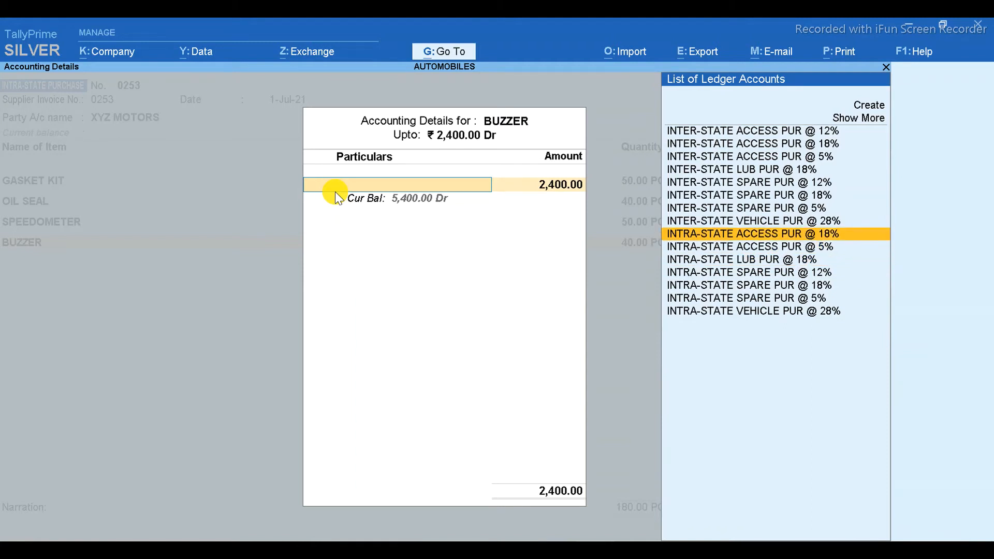
Create a new ledger for the buzzer's allocation, named INTRA-STATE ACCESS PUR @ 12%.
key("Up")
key("Up")
key("Up")
key("Up")
key("Up")
key("Up")
key("Up")
key("Up")
key("Up")
key("Up")
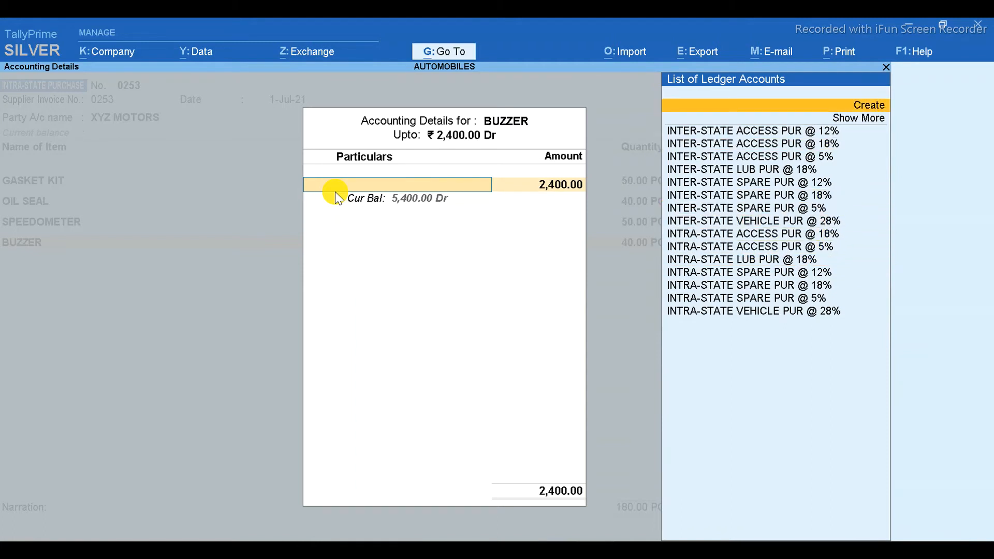
key("Return")
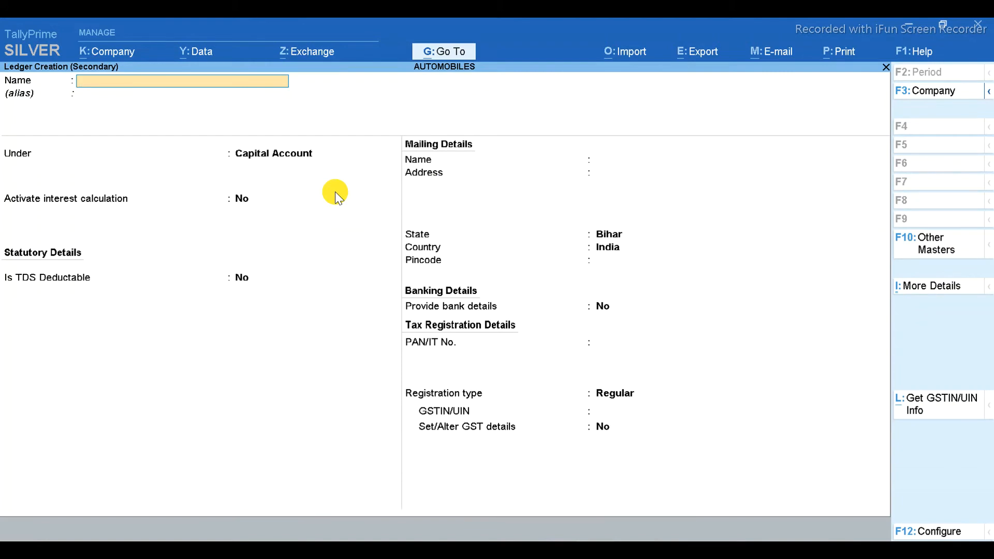
type("INTR")
type("A")
type("-SYA")
key("BackSpace")
key("BackSpace")
type("Y")
key("BackSpace")
type("TATE ACCESS")
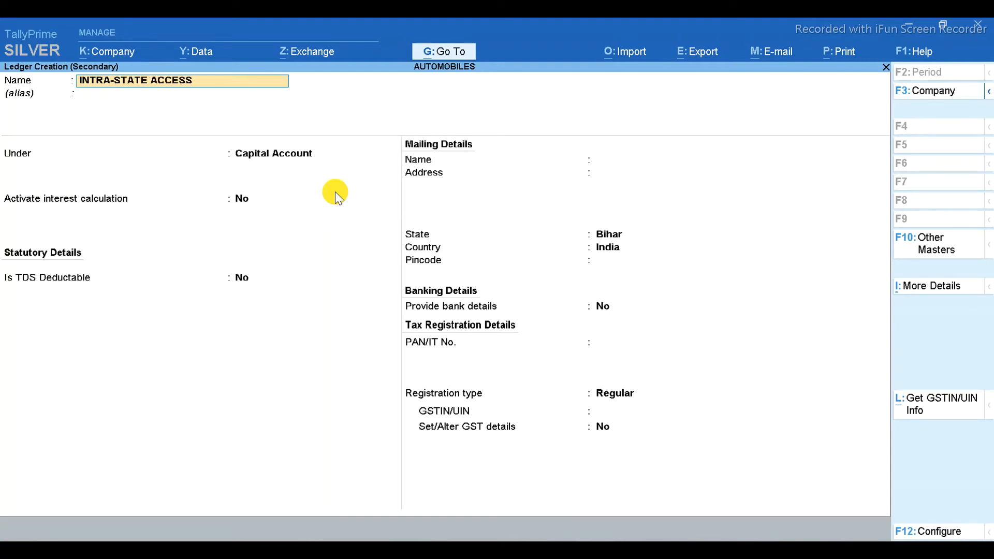
type(" PUR @ 12%")
key("Return")
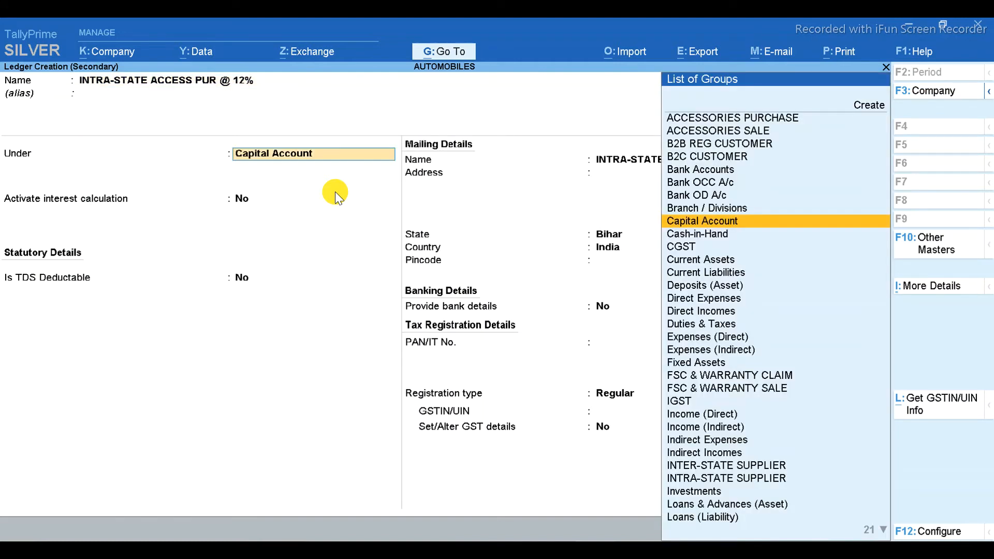
Place the new ledger under ACCESSORIES PURCHASE with ledger type Not Applicable, no interest calculation and GST Applicable.
type("AC")
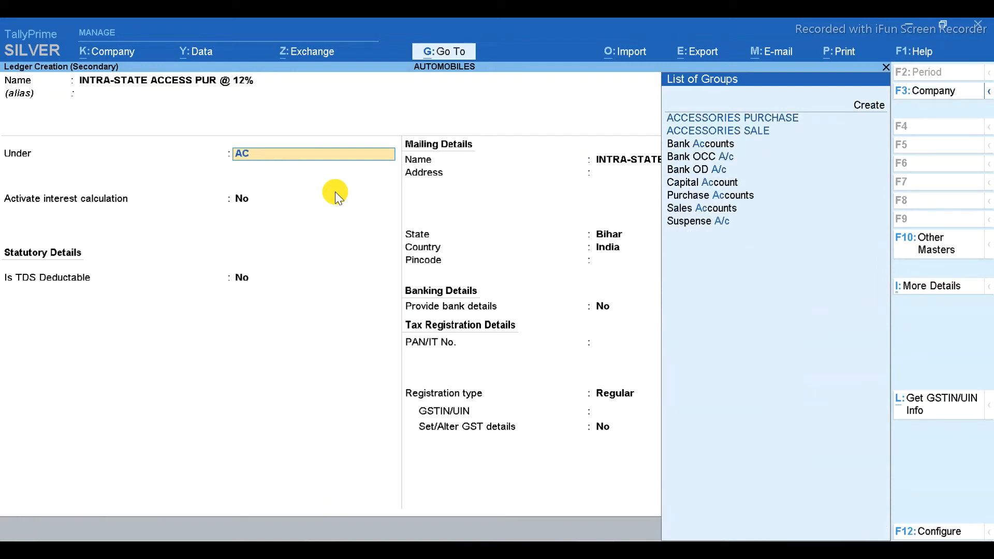
key("Return")
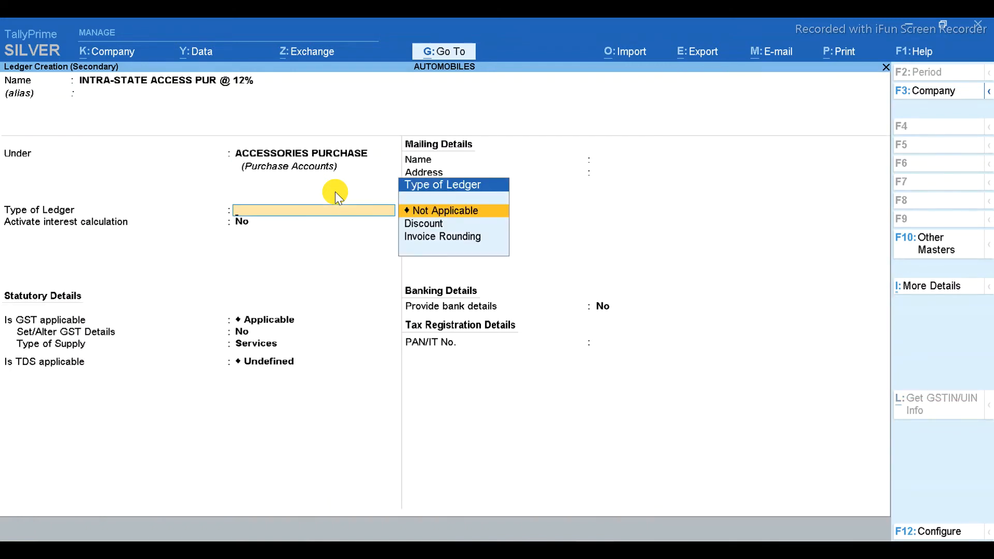
key("Return")
key("Return")
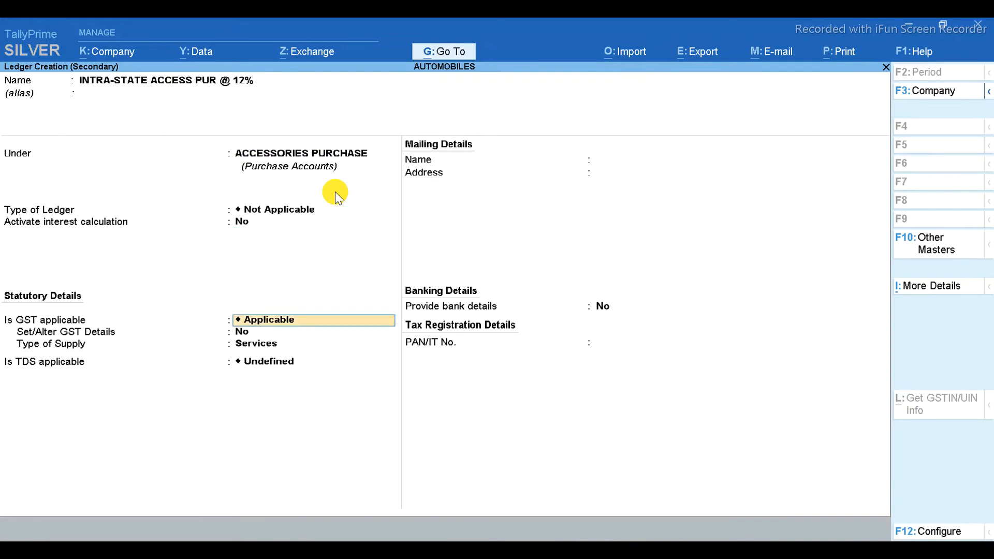
key("Return")
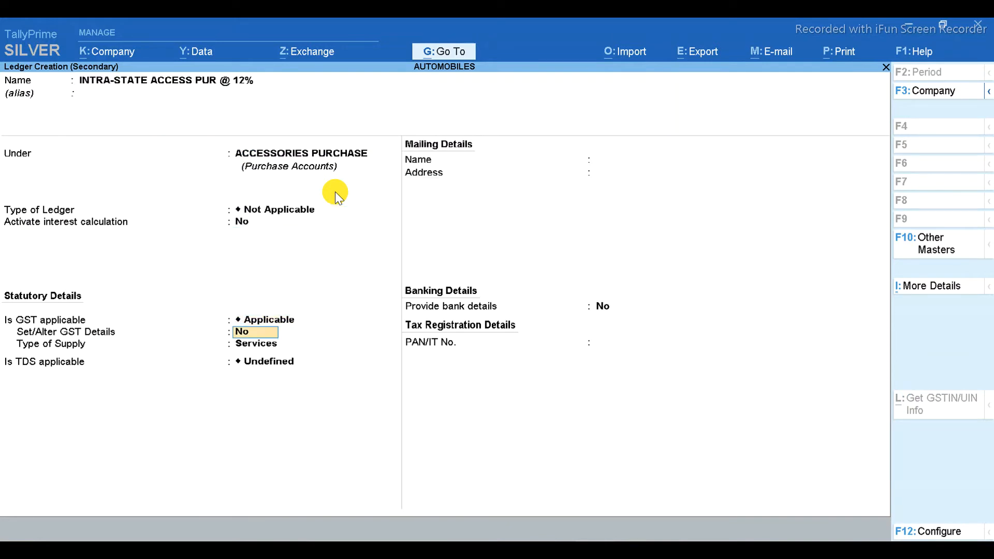
Set GST details for the new ledger, with description ACCESS and nature of transaction Purchase Taxable.
key("y")
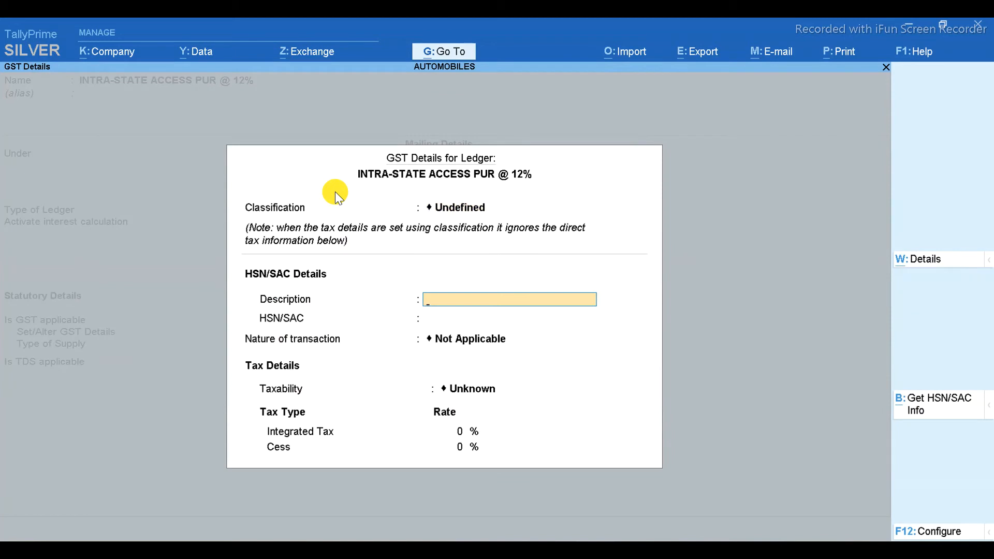
type("ACCESS")
key("Return")
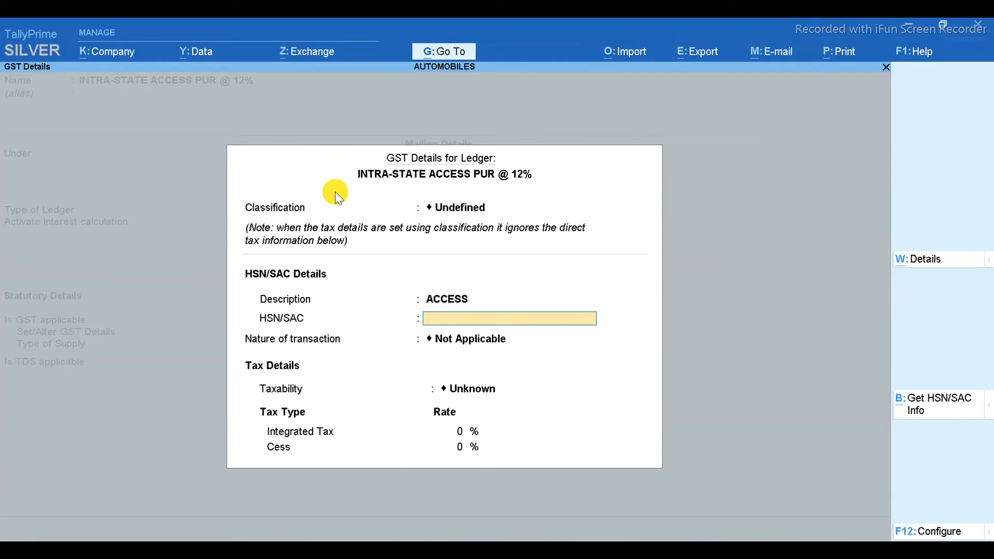
key("Return")
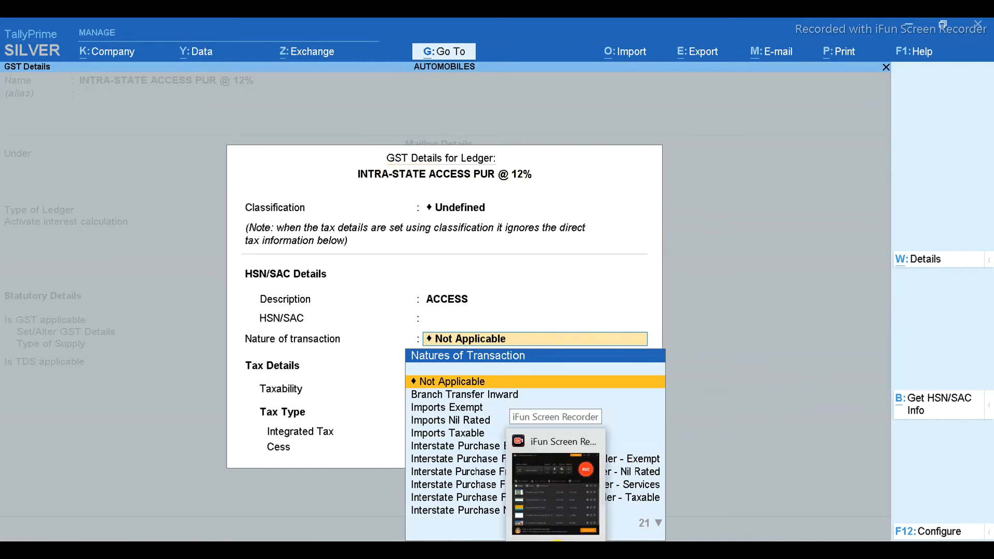
type("PUR")
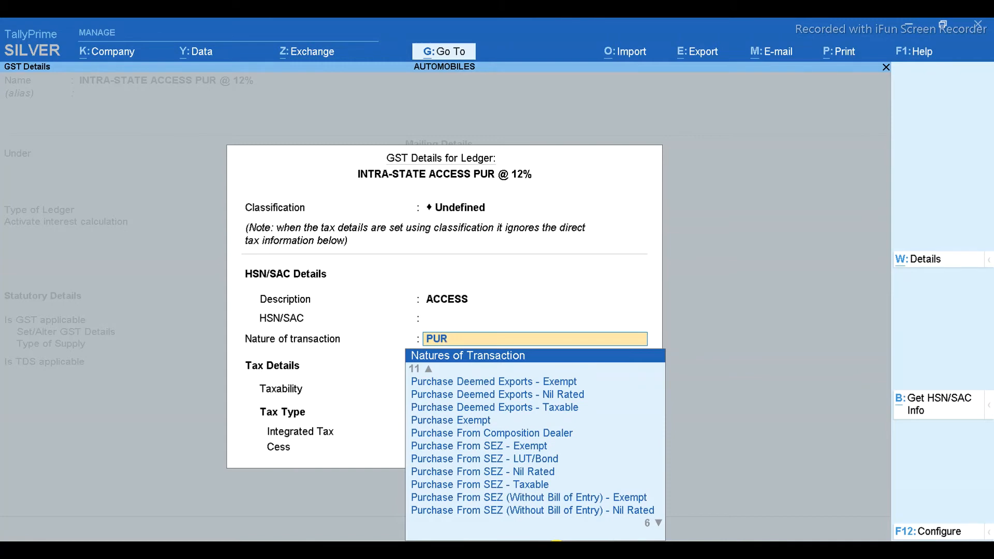
key("Down")
key("Down")
key("Down")
key("Down")
key("Down")
key("Down")
key("Down")
key("Down")
key("Down")
key("Down")
key("Down")
key("Down")
key("Down")
key("Down")
key("Down")
key("Down")
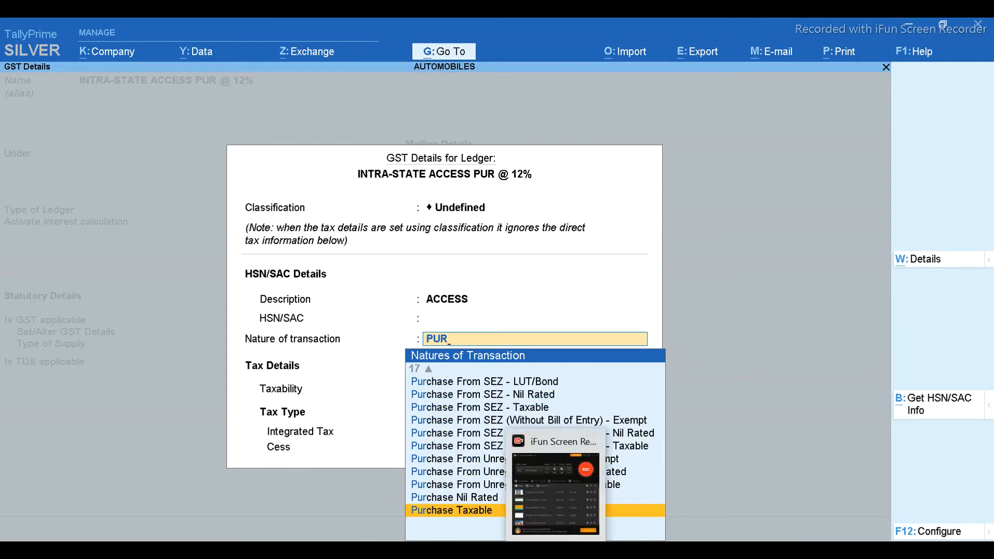
left_click(471, 511)
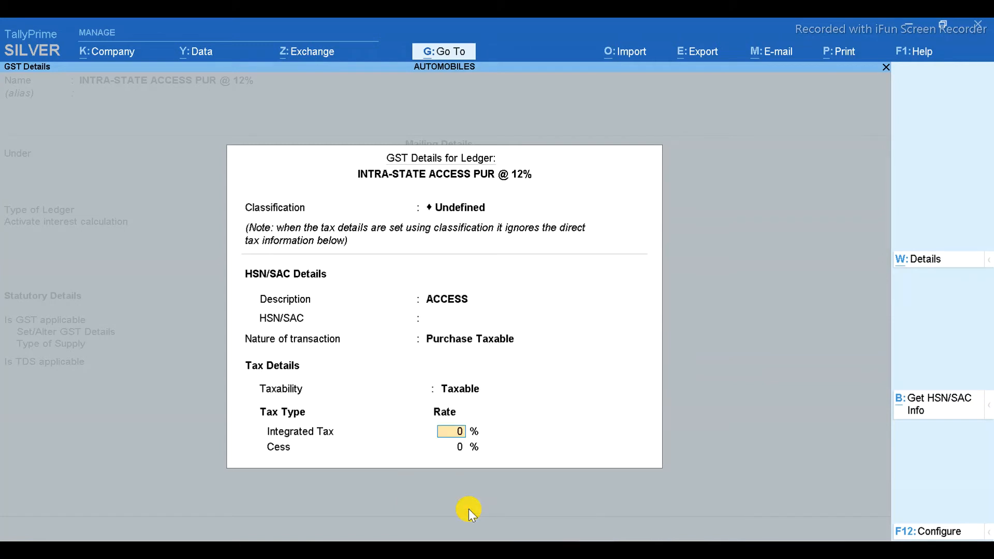
Set the ledger's integrated tax rate to 12% and its type of supply to Goods.
type("12")
key("Return")
key("Return")
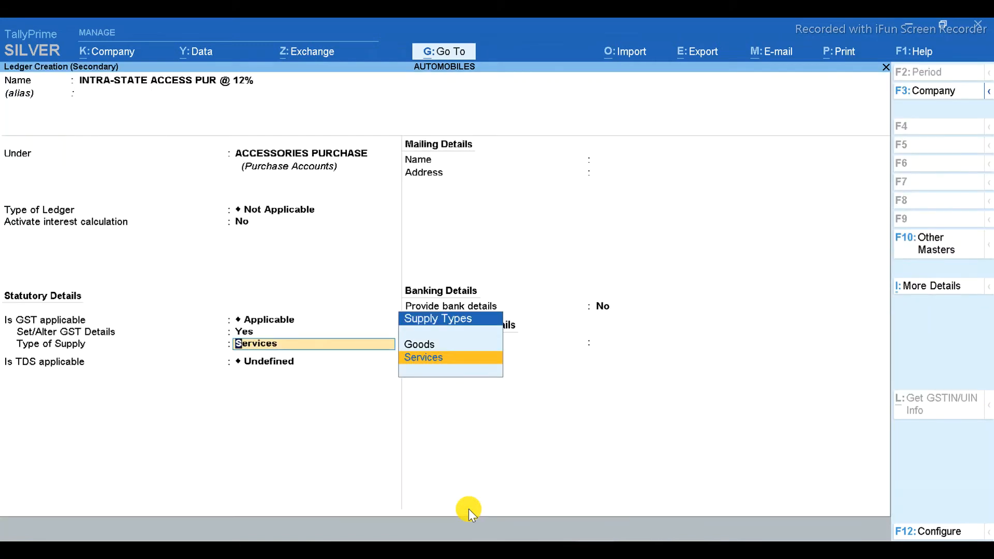
key("Up")
key("Return")
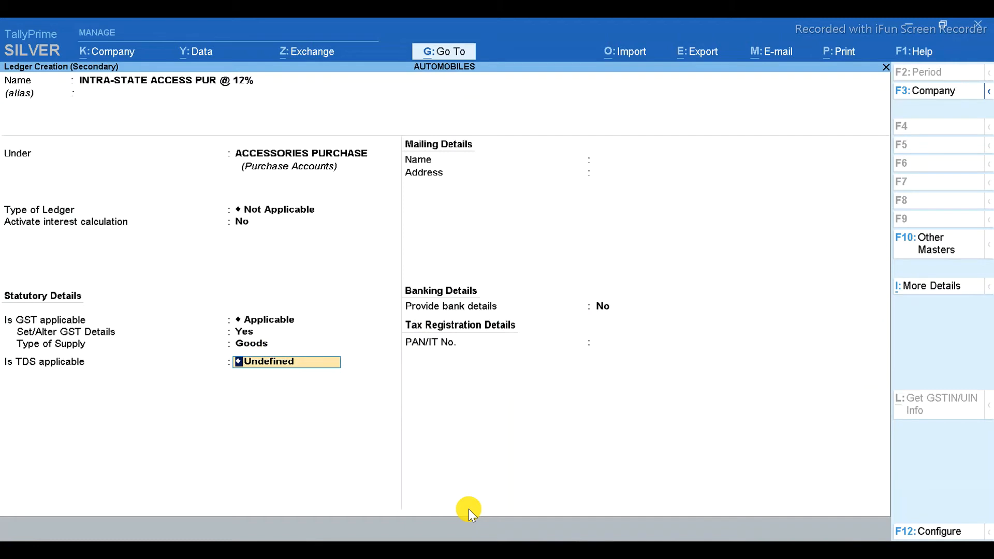
Save the new ledger without TDS or bank details and allocate the buzzer's full amount to it.
key("Return")
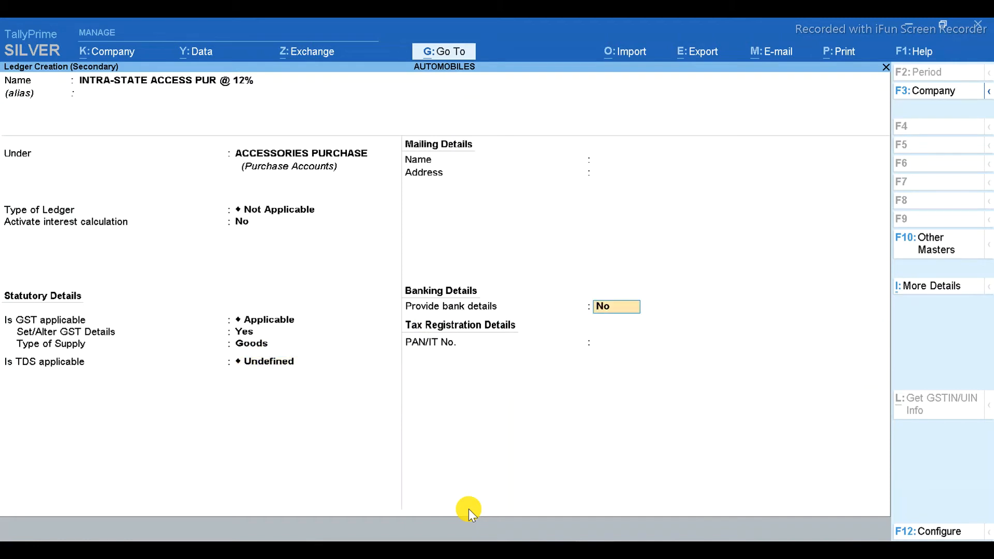
key("ctrl")
key("ctrl+a")
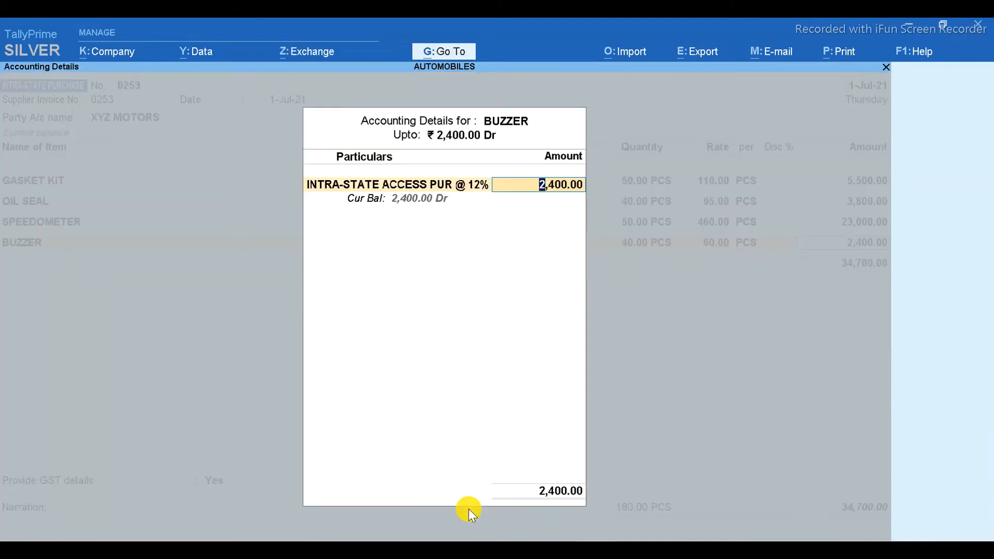
key("Return")
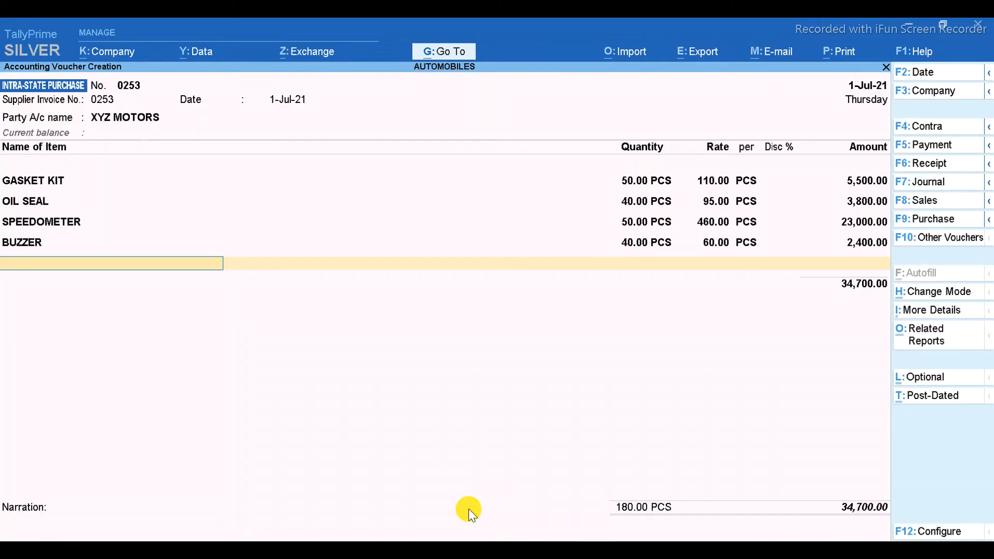
Add COOLANT to the voucher with a quantity of 20 PCK and continue to its accounting details.
type("LU")
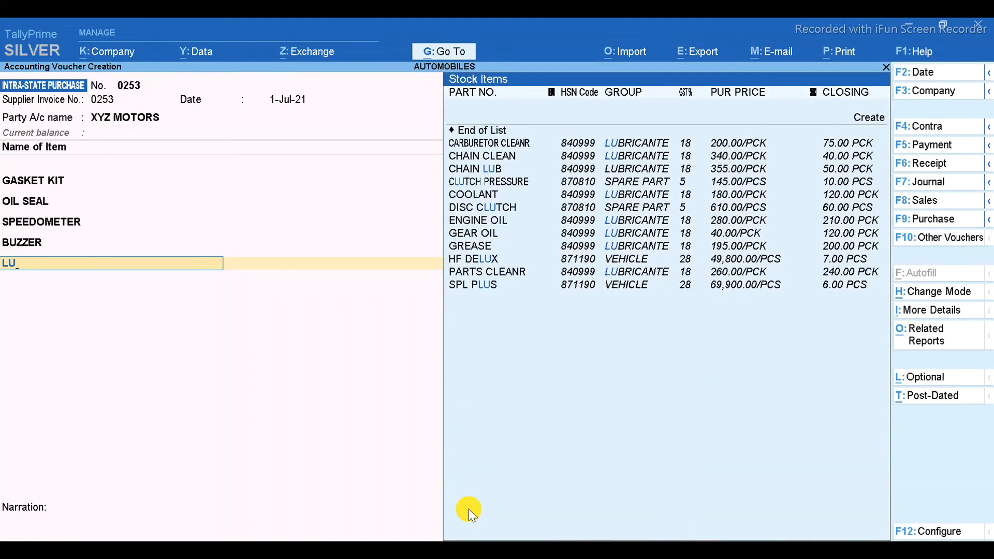
type("B")
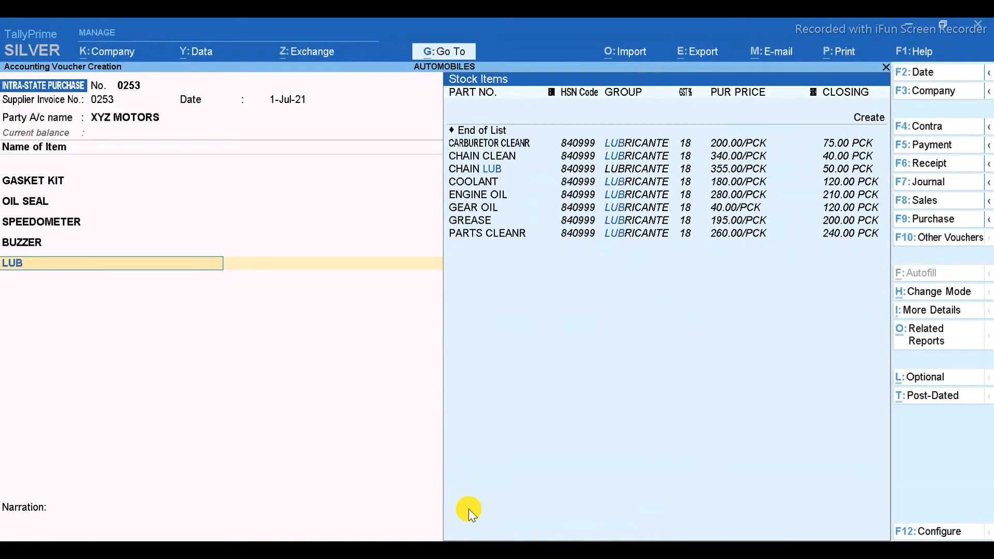
key("Down")
key("Down")
key("Down")
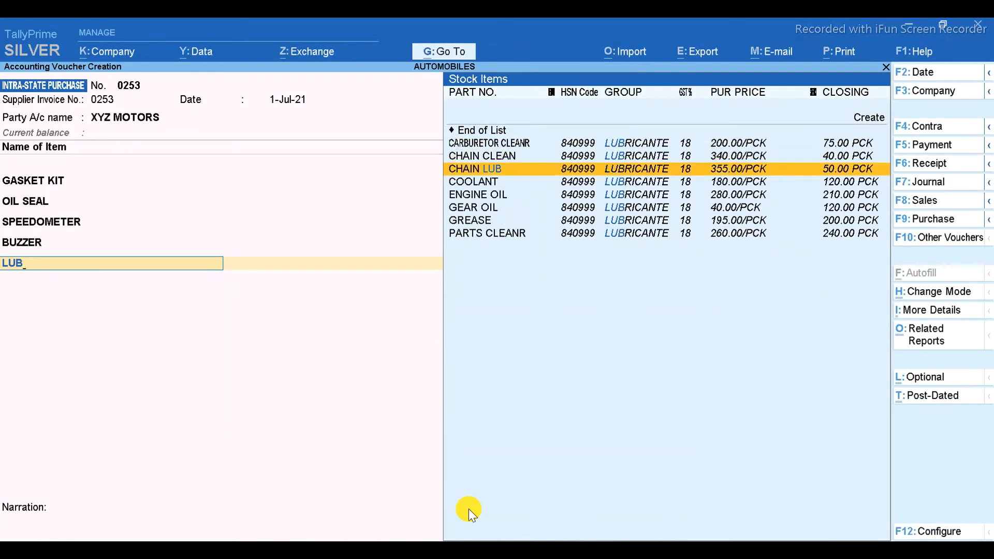
key("Down")
key("Return")
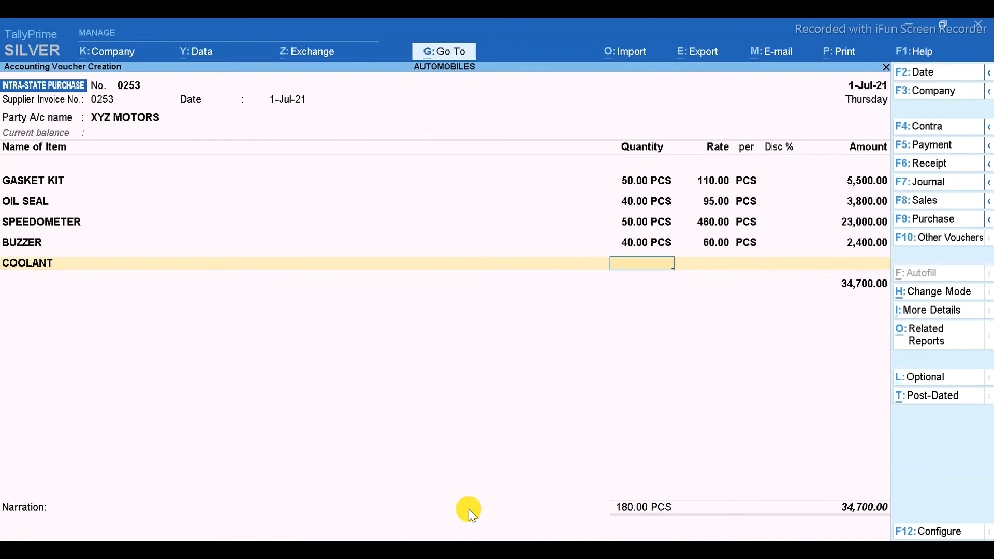
type("20")
key("Return")
key("Return")
key("Return")
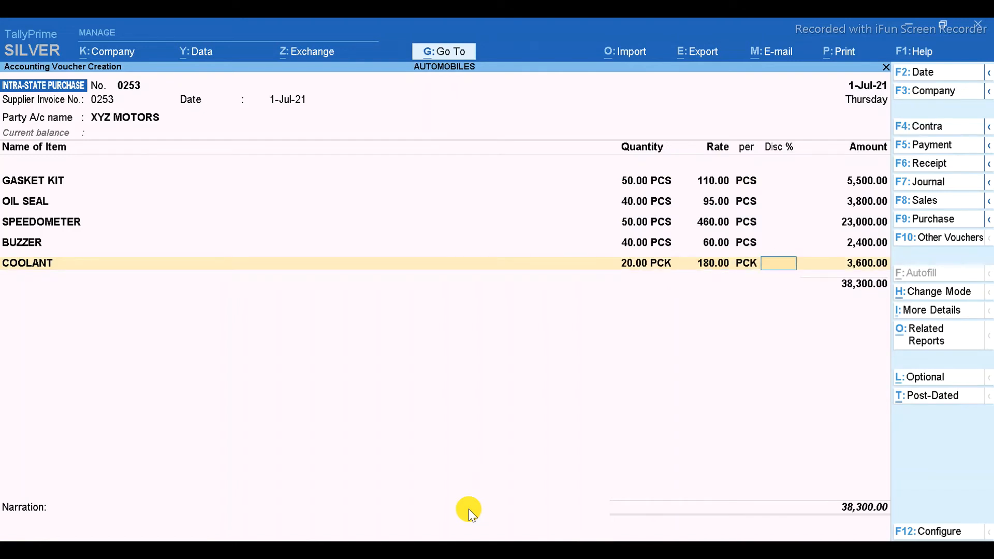
key("Return")
key("Return")
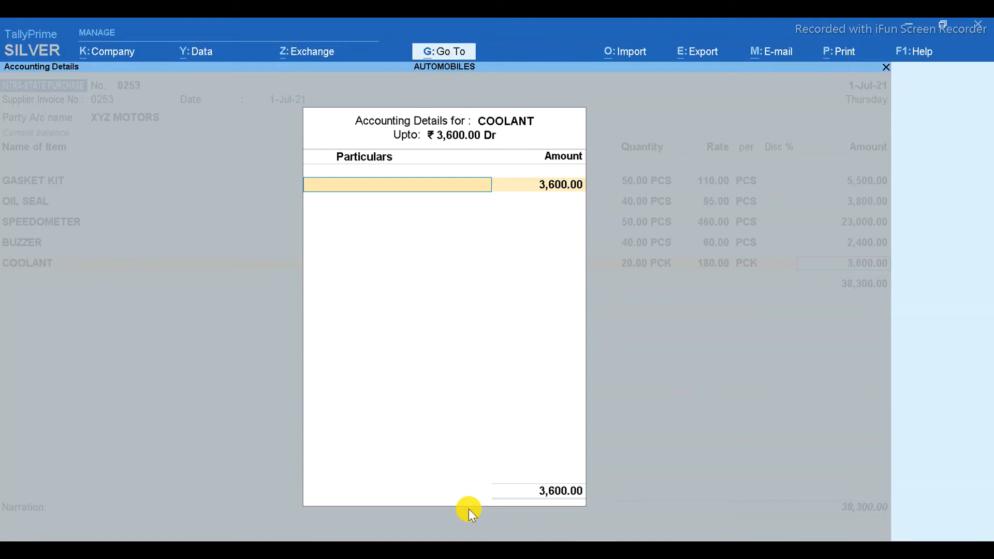
Allocate the coolant's full amount to the INTRA-STATE LUB PUR @ 18% ledger.
type("LUB")
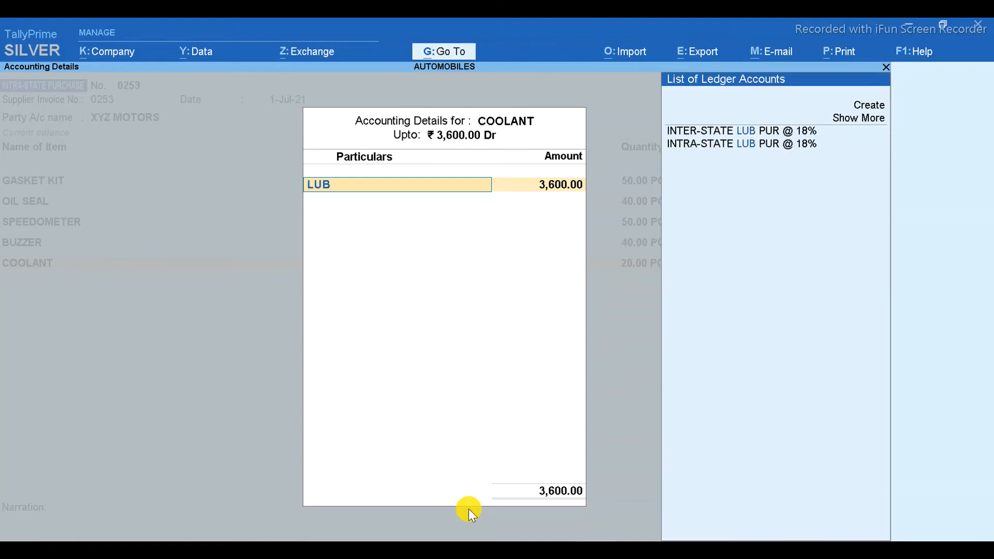
key("Down")
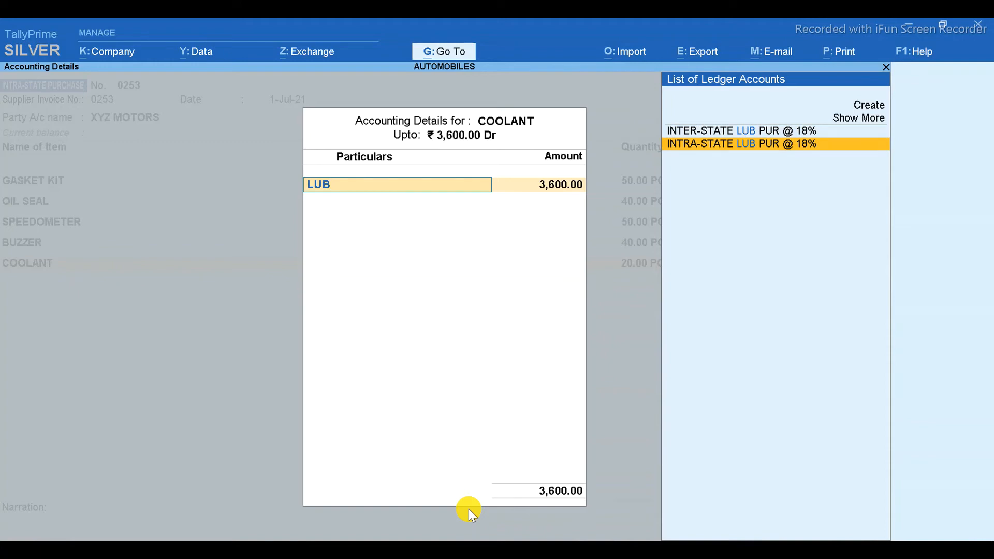
key("Return")
key("Return")
key("Return")
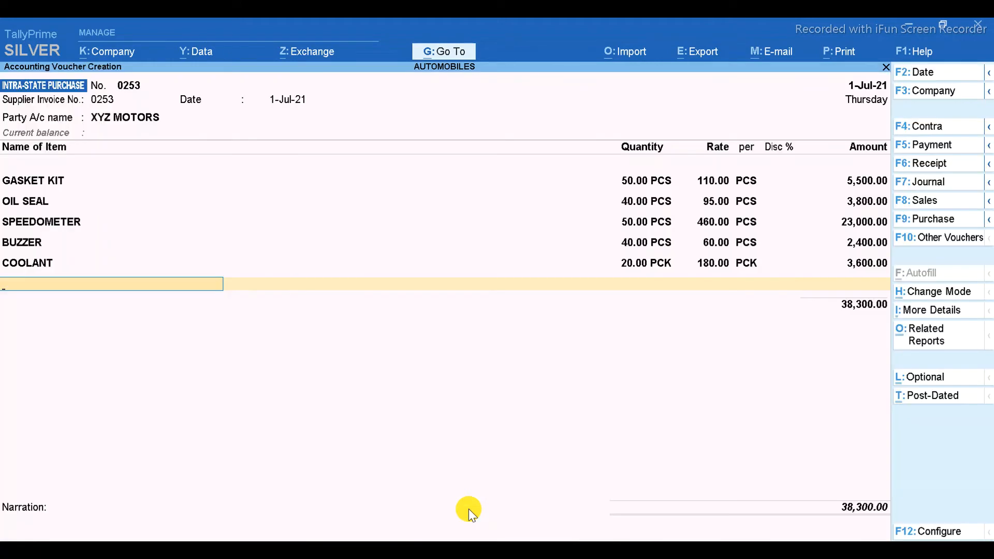
Add GREASE to the voucher with a quantity of 20 PCK and continue to its accounting details.
type("LUB")
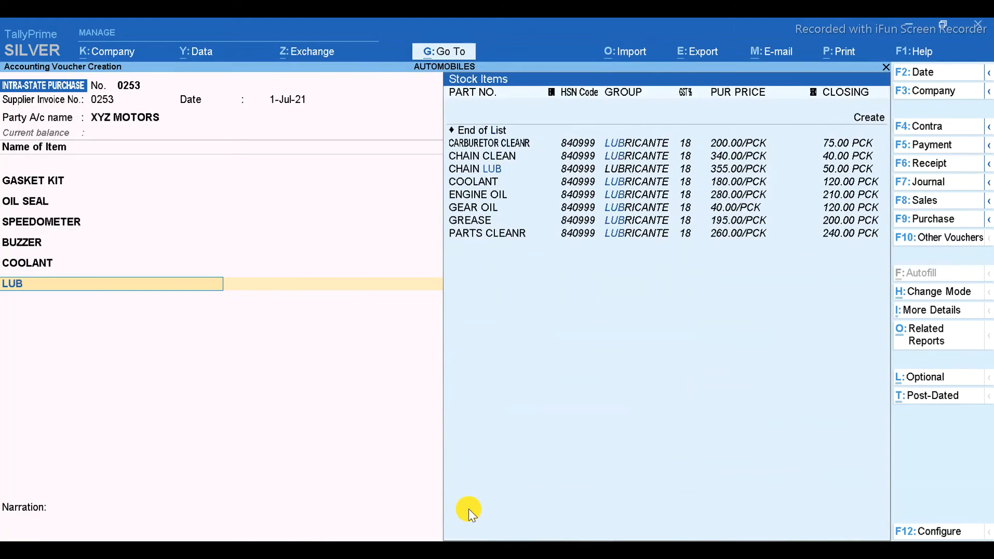
key("Down")
key("Down")
key("Down")
key("Down")
key("Down")
key("Down")
key("Down")
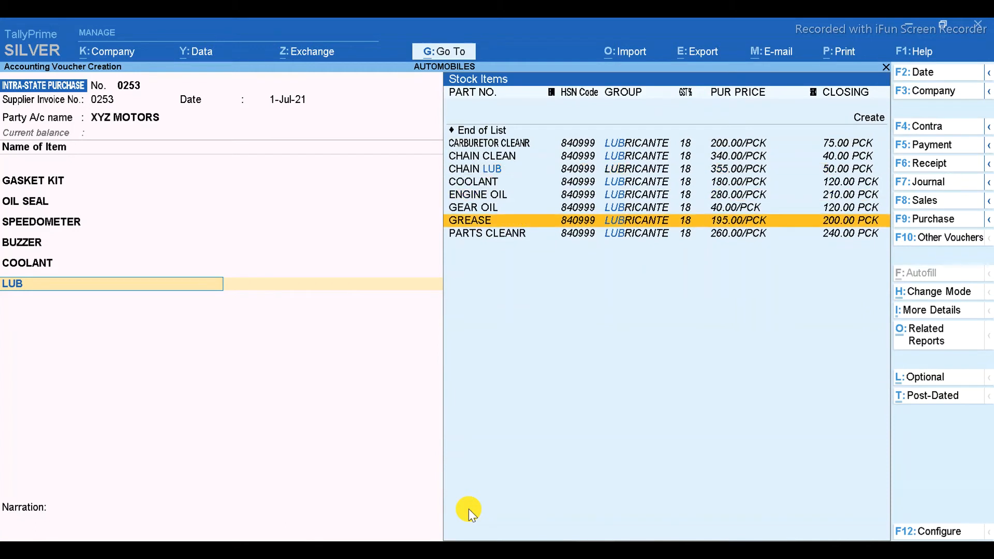
key("Return")
type("20")
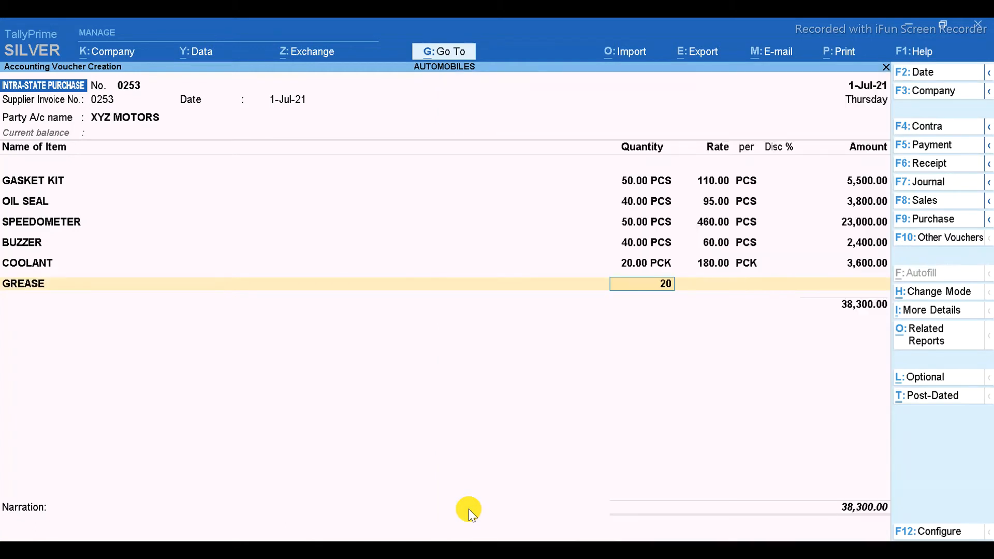
key("Return")
key("Return")
key("Return")
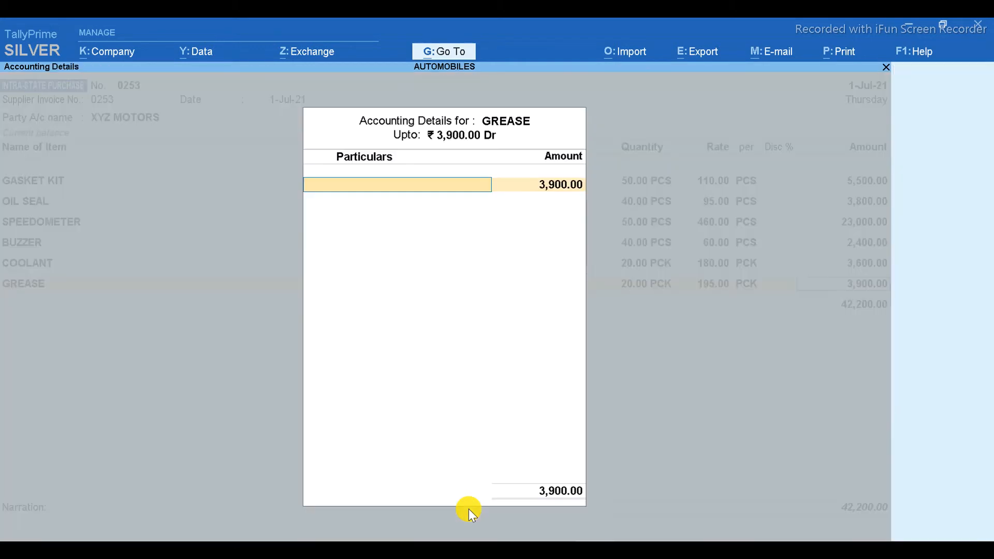
Allocate the grease's full amount to the INTRA-STATE LUB PUR @ 18% ledger.
type("LUB")
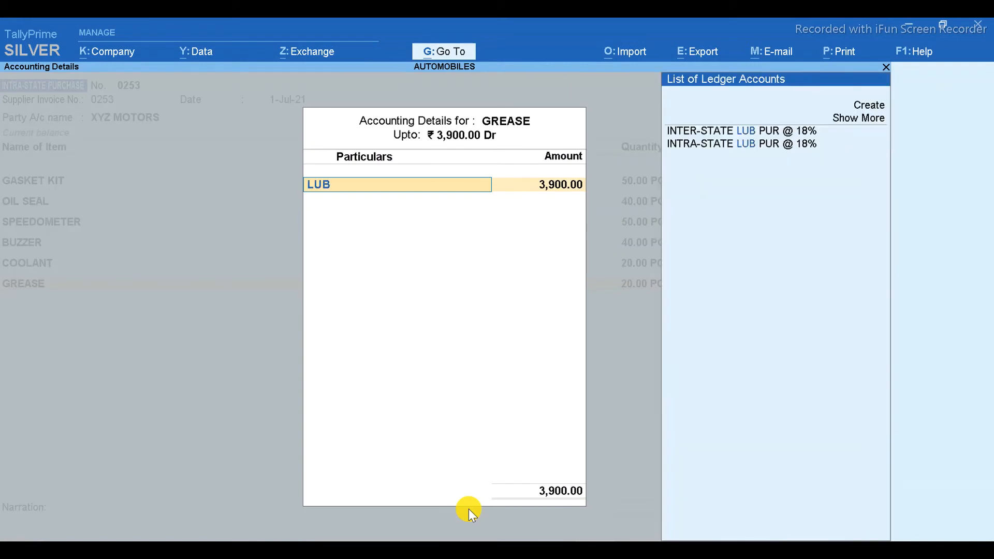
key("Down")
key("Return")
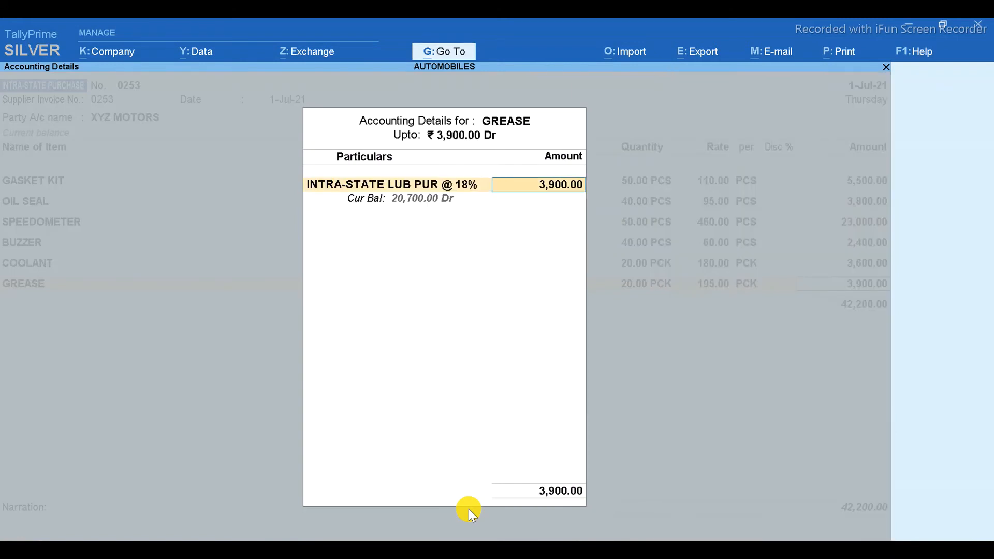
key("Return")
key("Return")
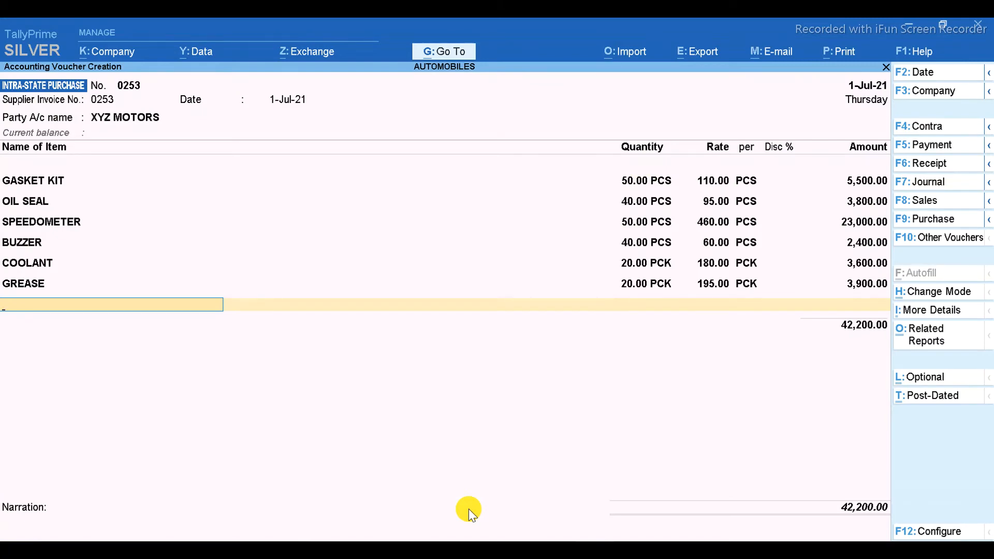
Add ENGINE GUARD to the voucher with a quantity of 20 PCS and continue to its accounting details.
type("ACC")
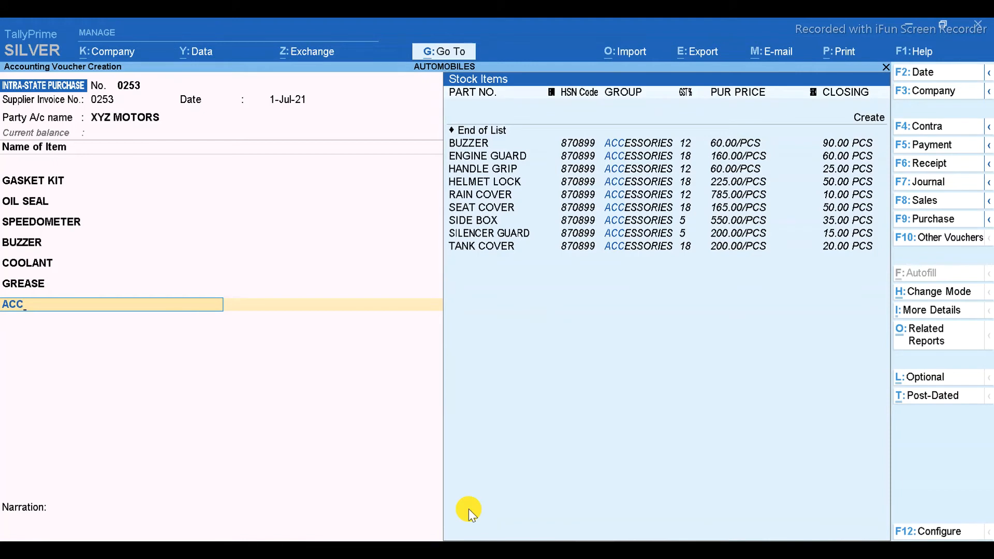
key("Down")
key("Down")
key("Return")
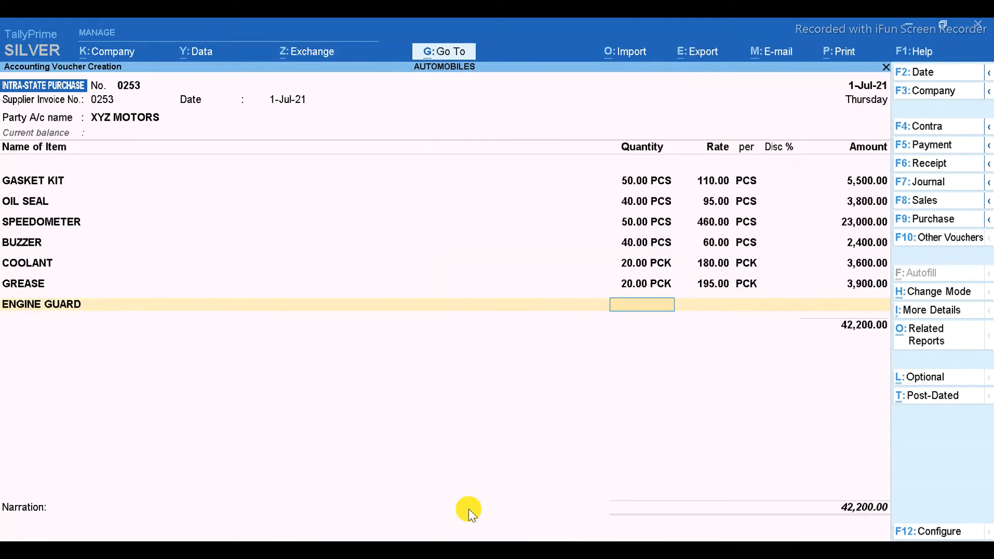
type("20")
key("Return")
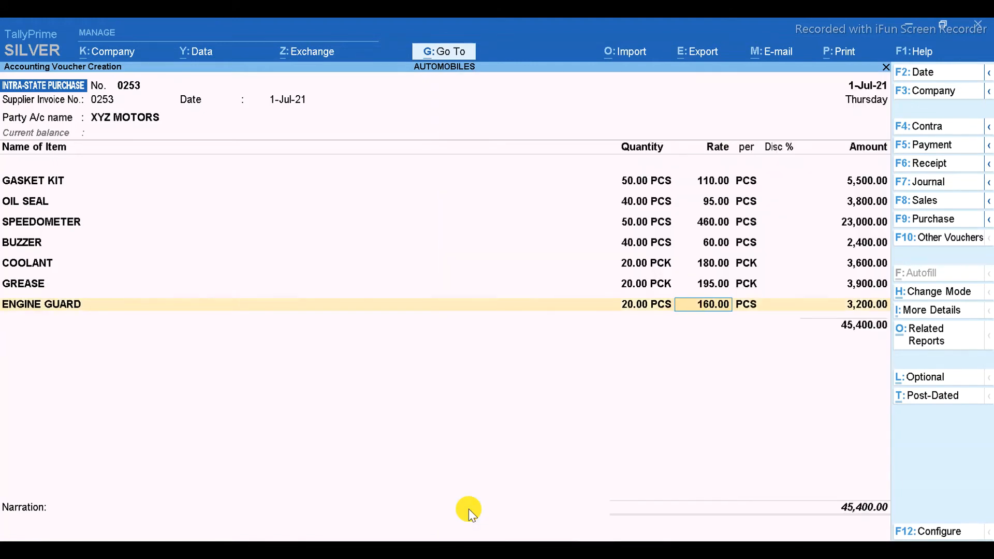
key("Return")
key("Return")
key("Return")
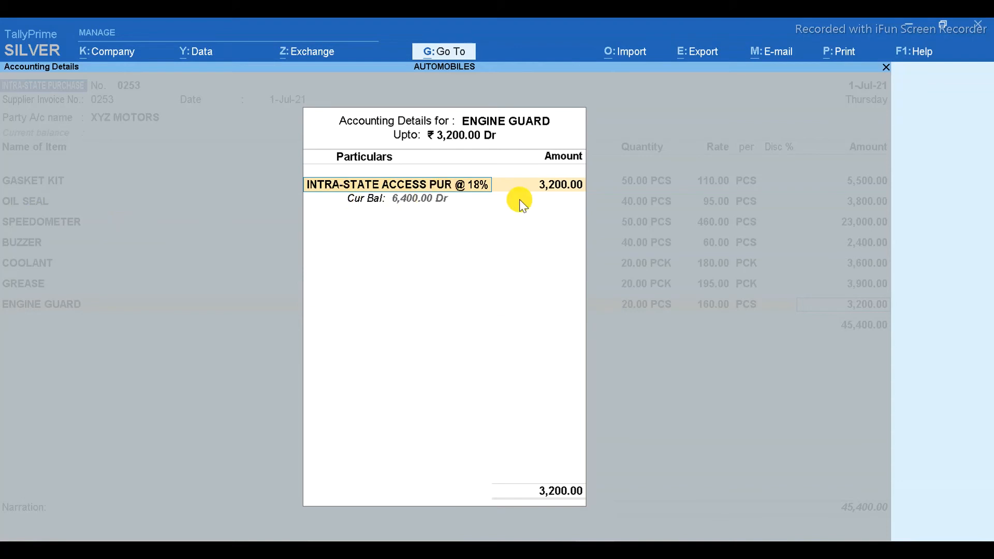
Allocate the engine guard's full amount to INTRA-STATE ACCESS PUR @ 18% and end the item list.
key("Return")
key("Return")
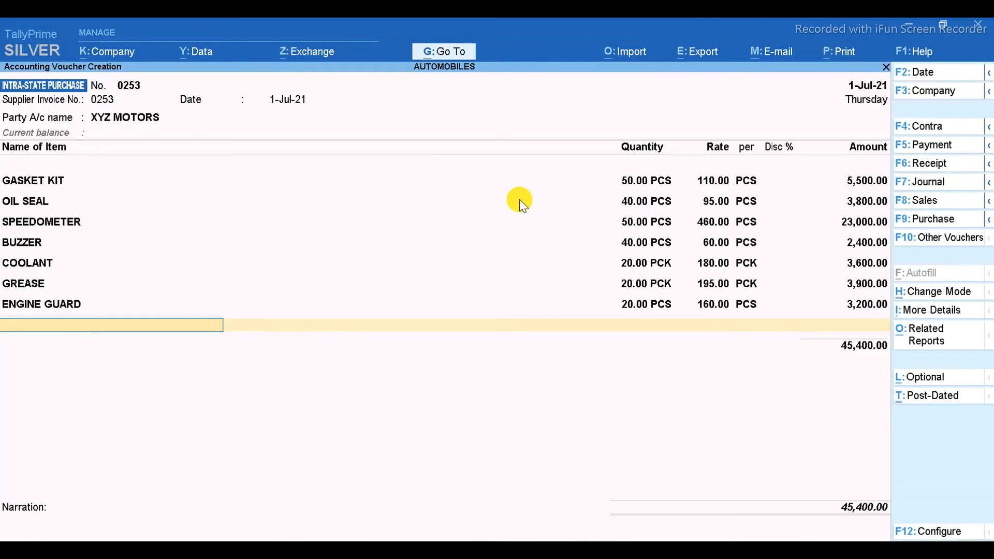
key("Return")
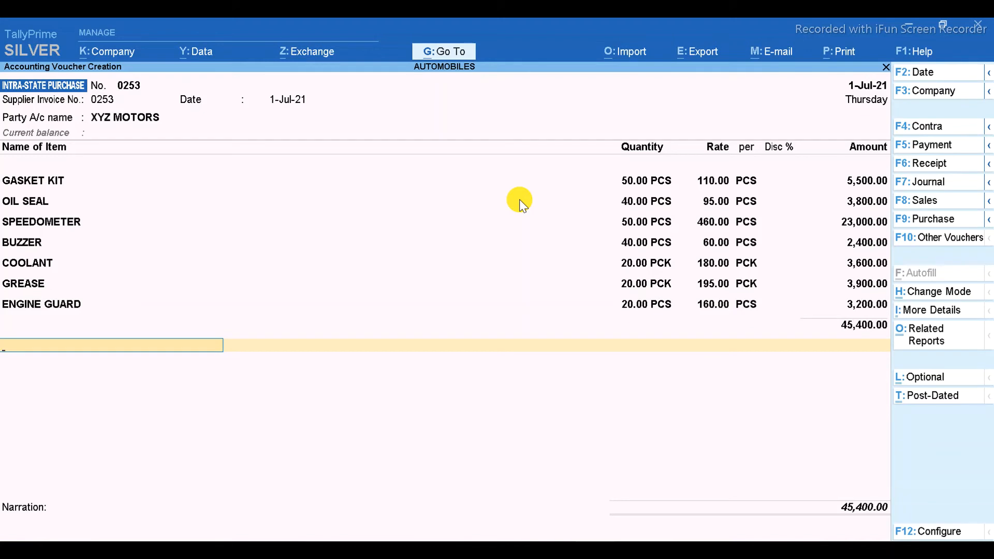
Add the Input Cgst @ 2.5% tax ledger below the voucher's items and accept its calculated amount.
type("CG")
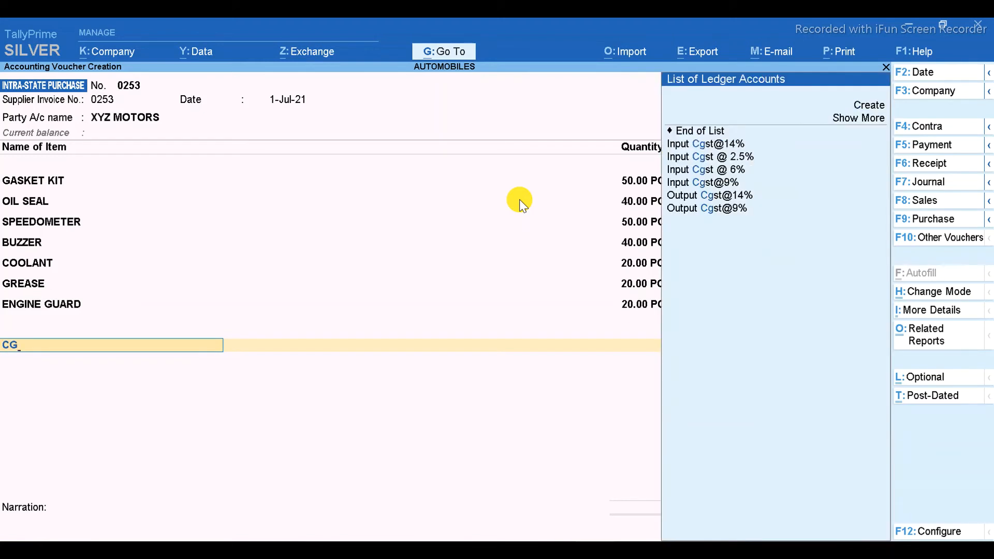
key("Down")
key("Down")
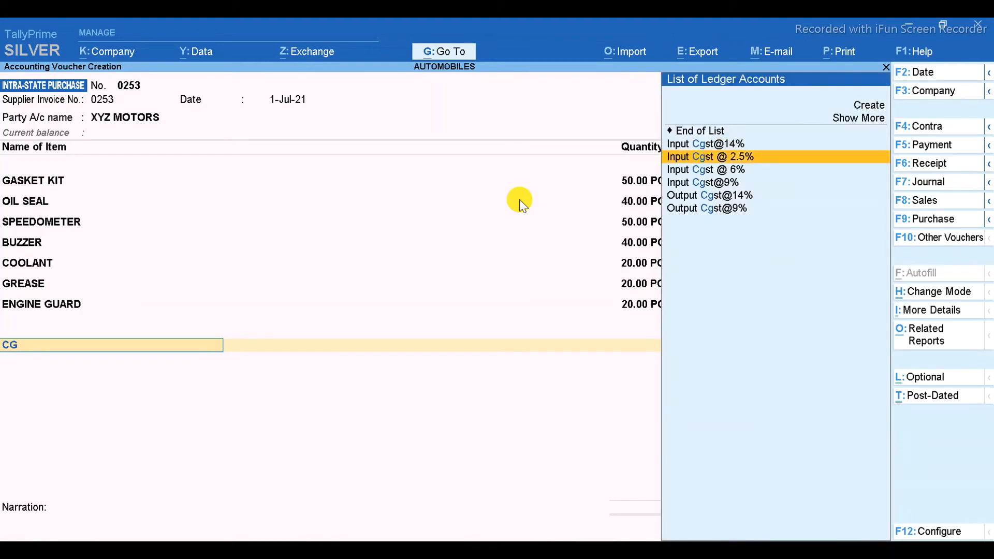
key("Return")
key("Return")
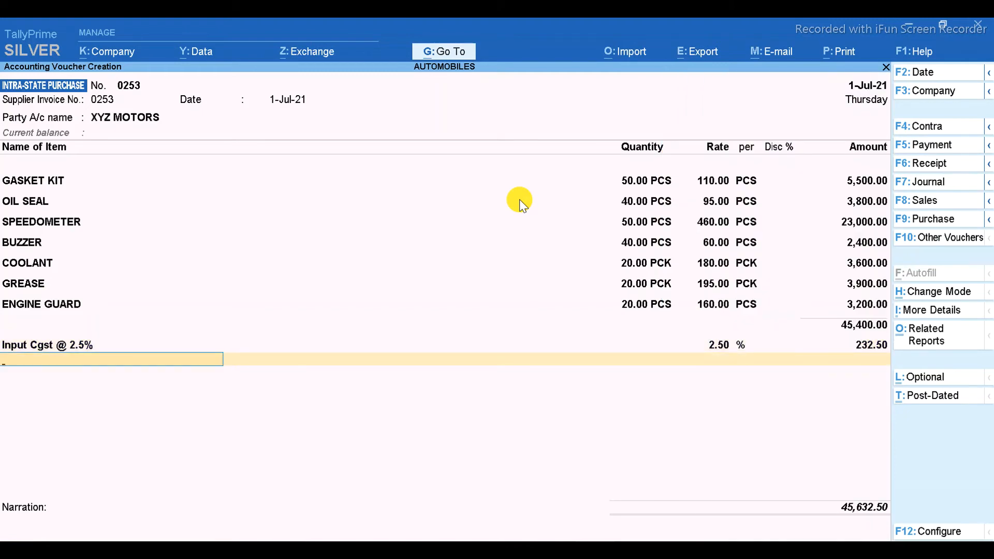
Add the Input Sgst @ 6% tax ledger on the line below Input Cgst @ 2.5%.
type("IN")
key("BackSpace")
key("BackSpace")
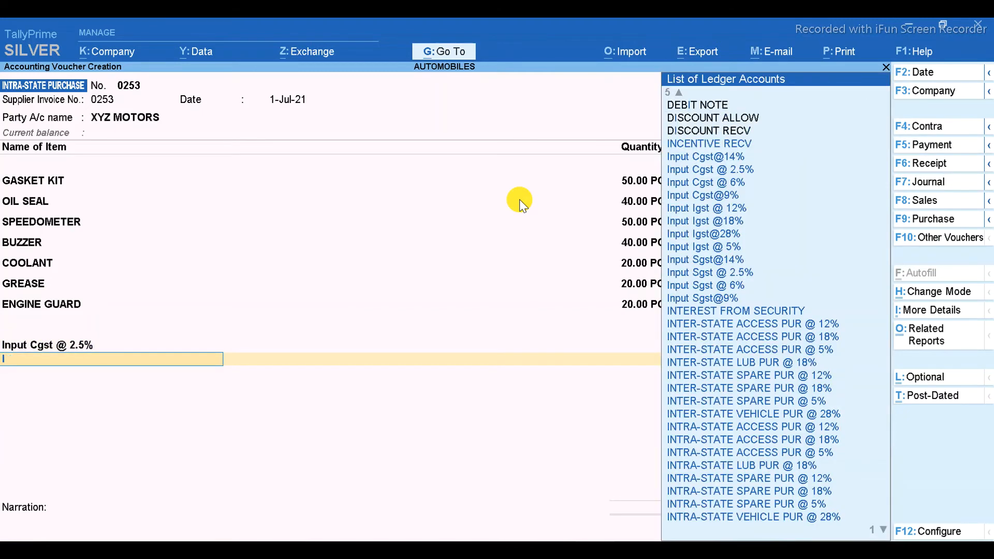
type("SGS")
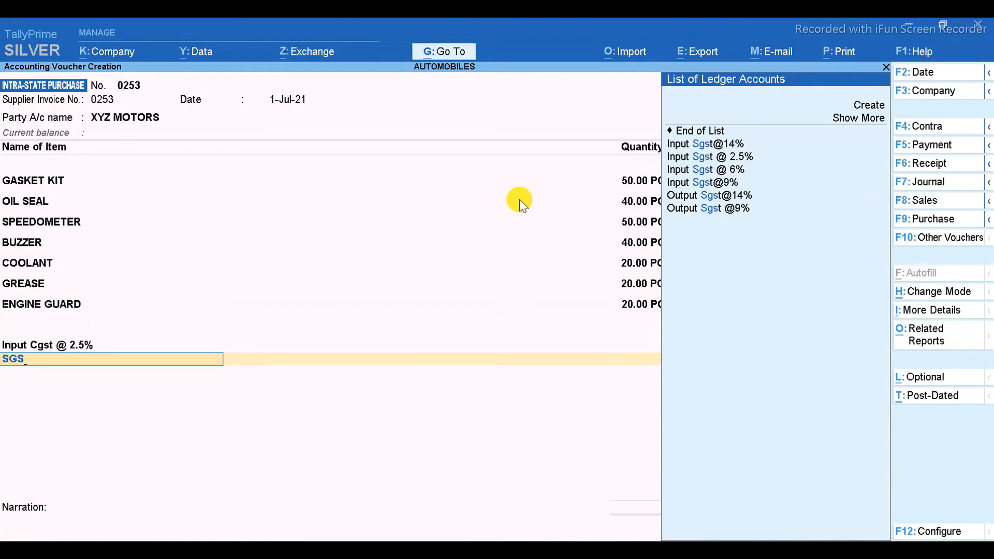
key("Down")
key("Down")
key("Down")
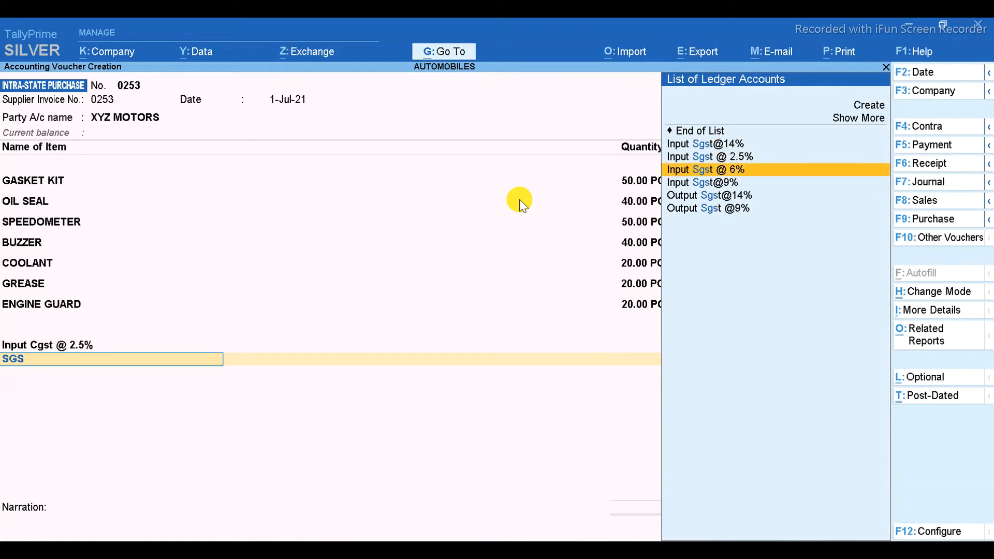
key("Down")
key("Up")
key("Return")
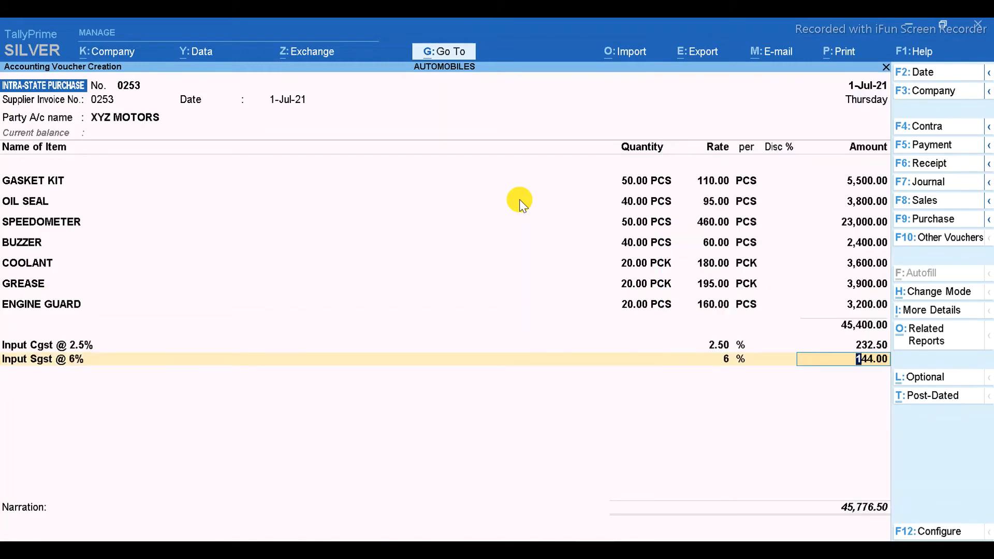
Replace the Input Sgst @ 6% ledger with Input Sgst @ 2.5% and accept its calculated amount.
key("BackSpace")
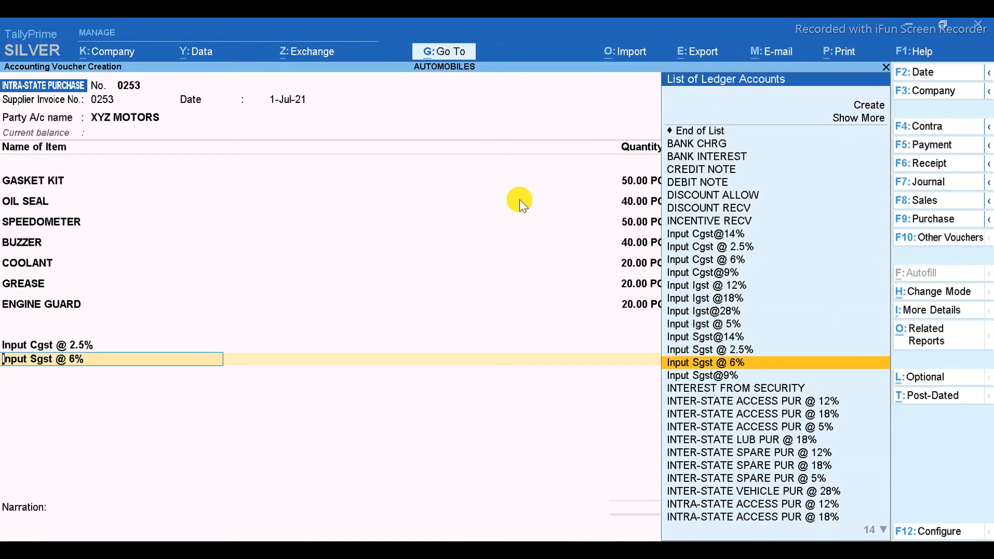
key("Up")
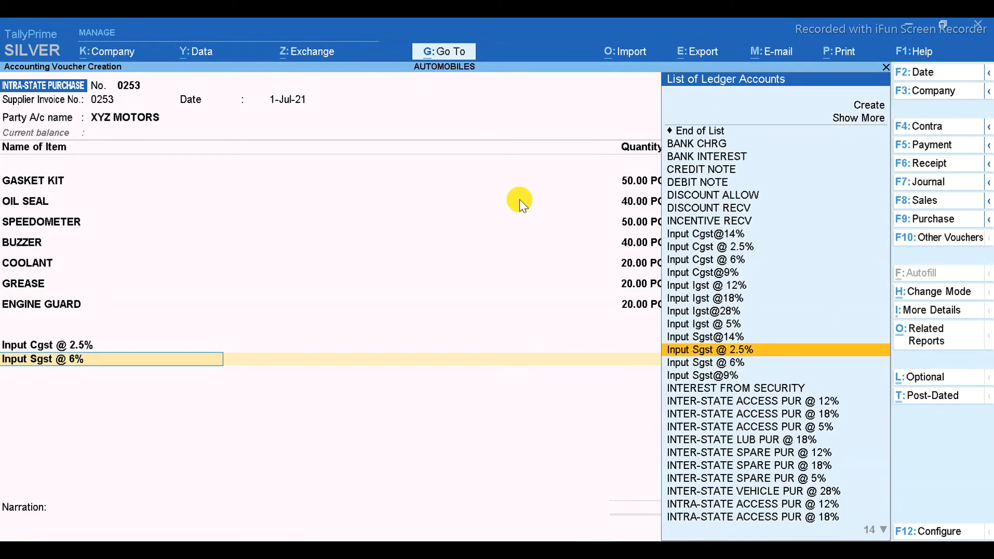
key("Up")
key("Down")
key("Down")
key("Up")
key("Return")
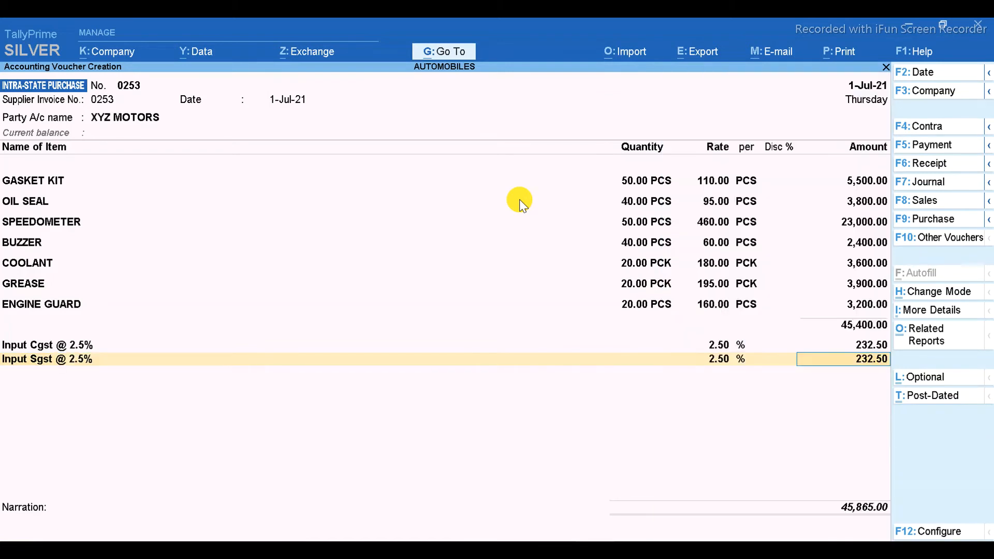
key("Return")
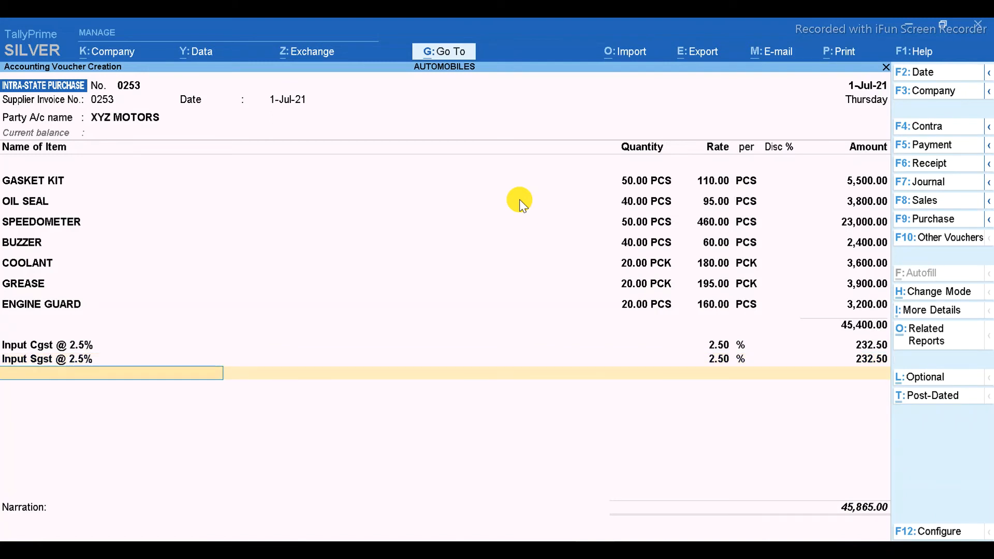
Add the Input Cgst @ 6% tax ledger to the voucher and accept its calculated amount.
type("CG")
key("Down")
key("Down")
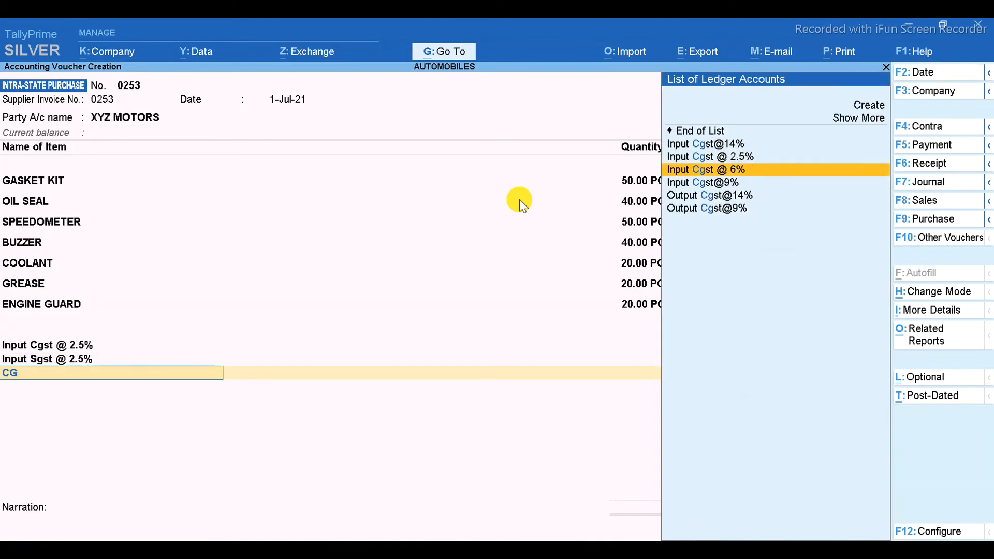
key("Return")
key("Return")
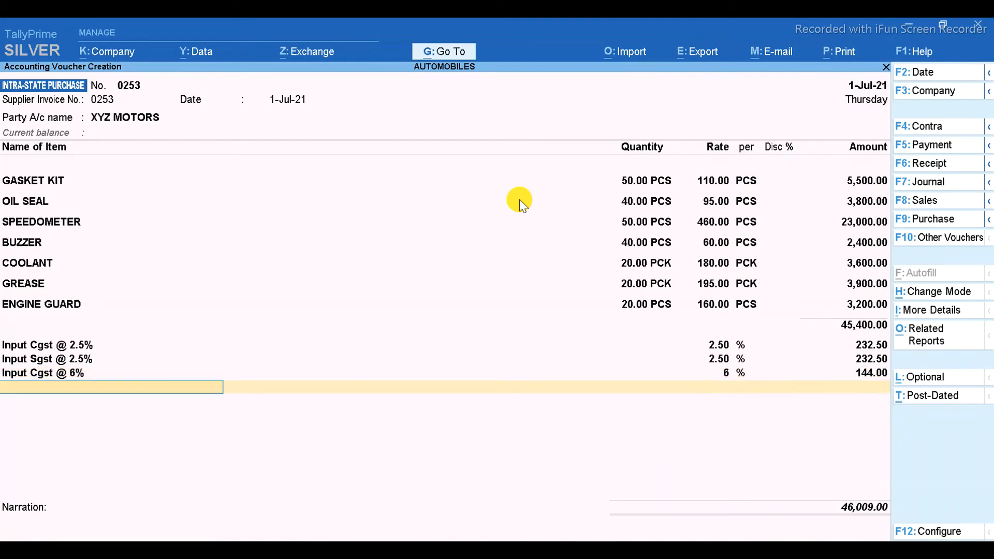
Add the Input Sgst @ 6% tax ledger below Input Cgst @ 6% and accept its calculated amount.
type("SGS")
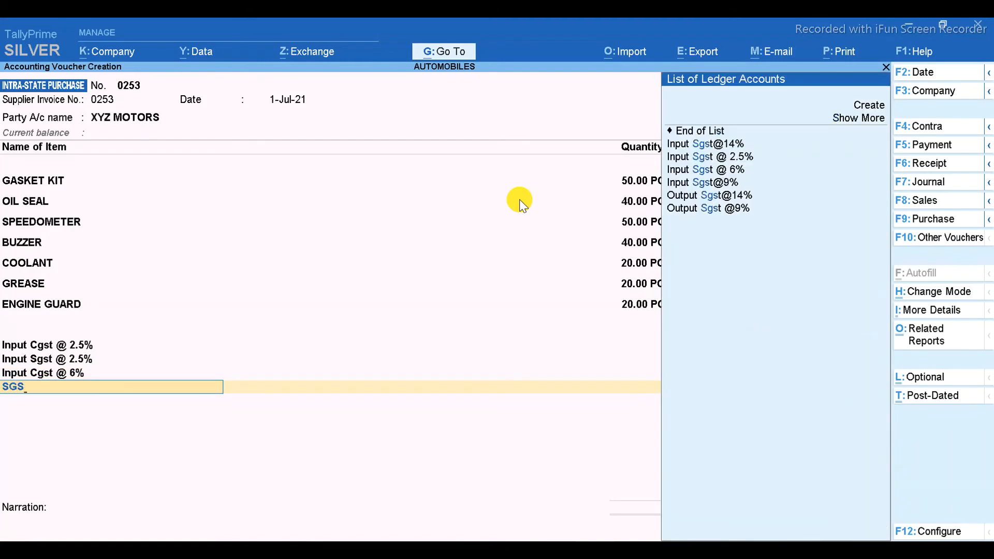
key("Down")
key("Down")
key("Return")
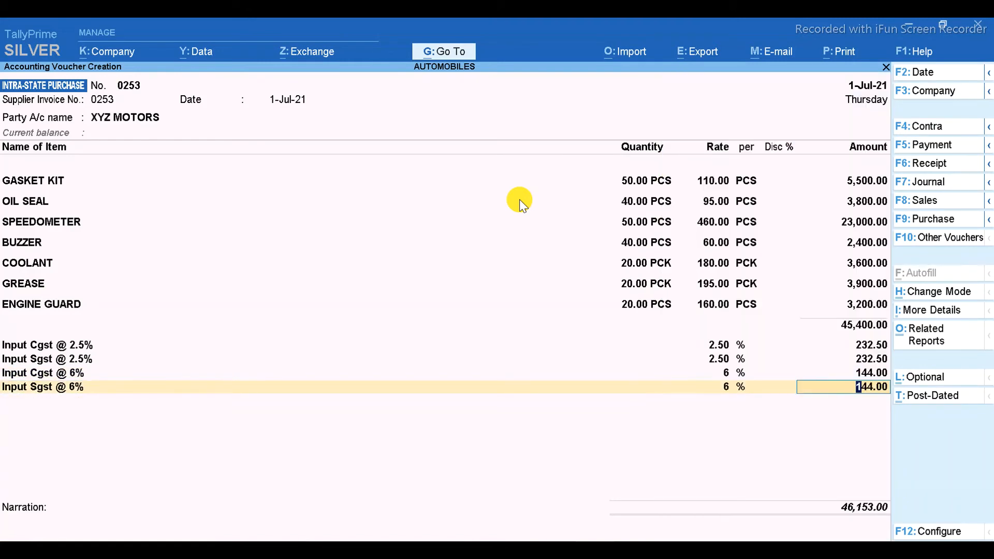
key("Return")
Add the Input Cgst@9% tax ledger to the voucher and accept its calculated amount.
type("CGS")
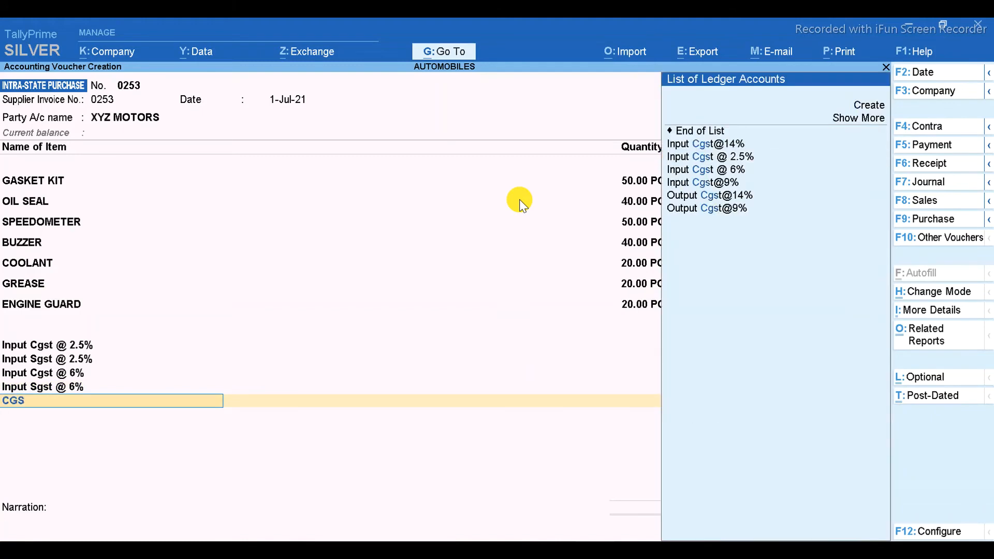
key("Down")
key("Down")
key("Down")
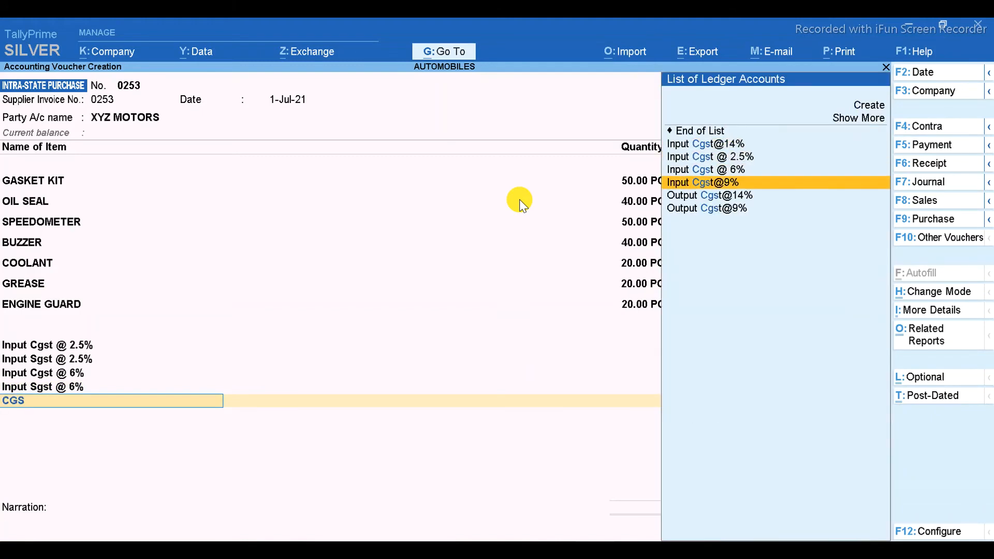
key("Return")
key("Return")
Add the Input Sgst@9% tax ledger below Input Cgst@9% and accept its calculated amount.
type("SGS")
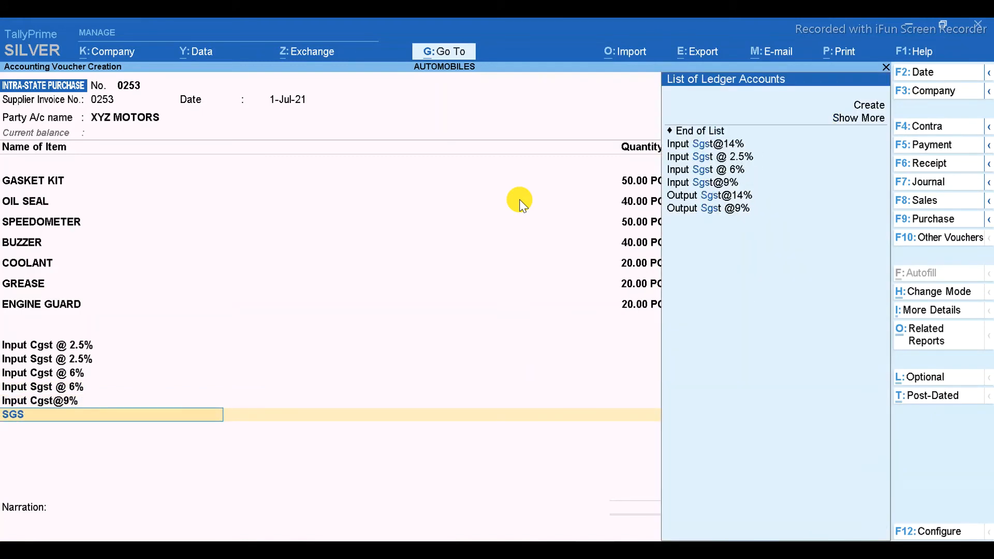
key("Down")
key("Down")
key("Down")
key("Return")
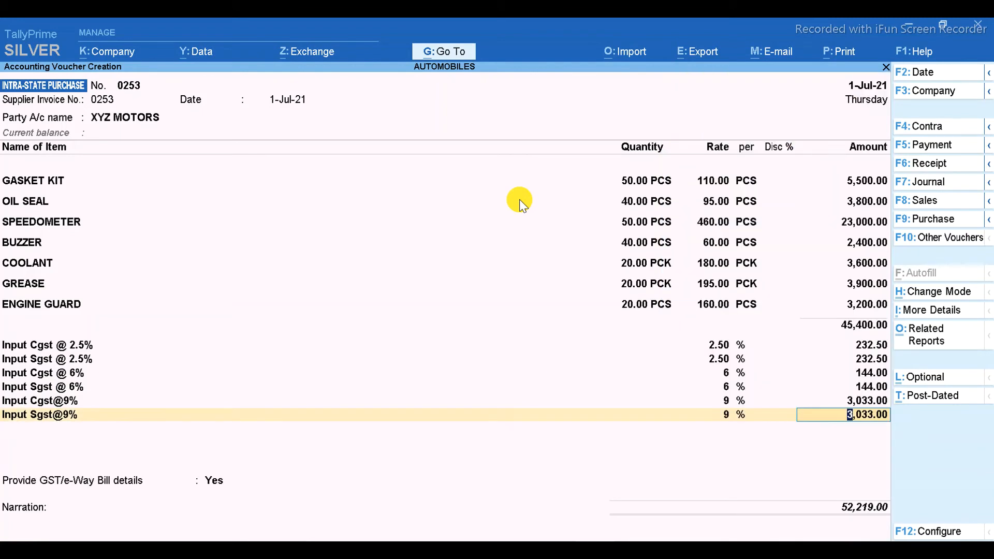
key("Return")
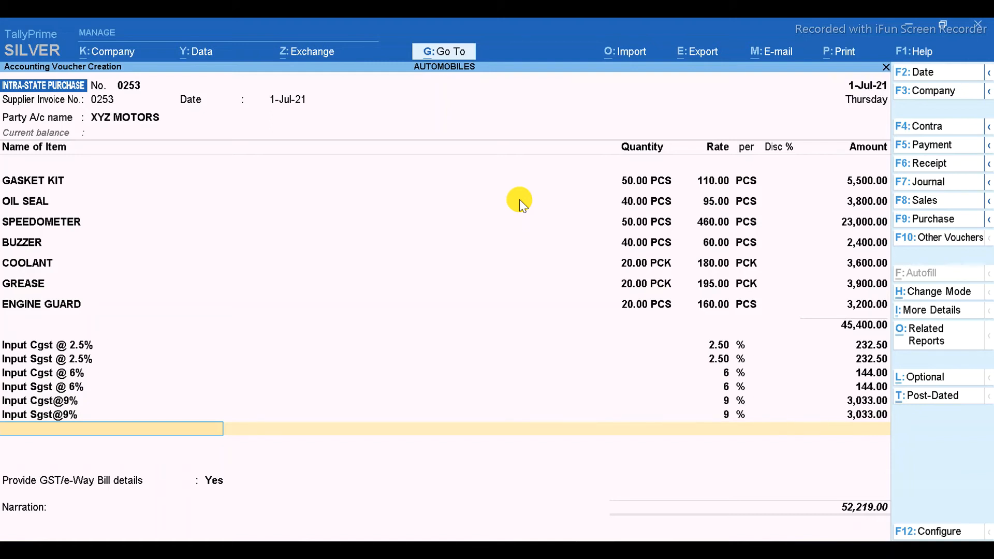
End the tax ledger list and accept the GST/e-Way Bill details with all fields left blank.
key("Return")
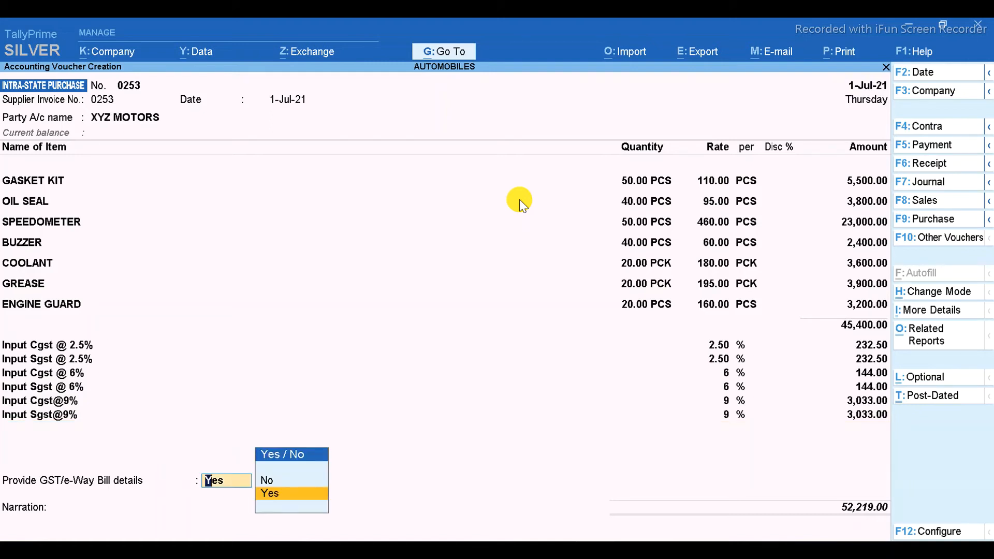
key("Return")
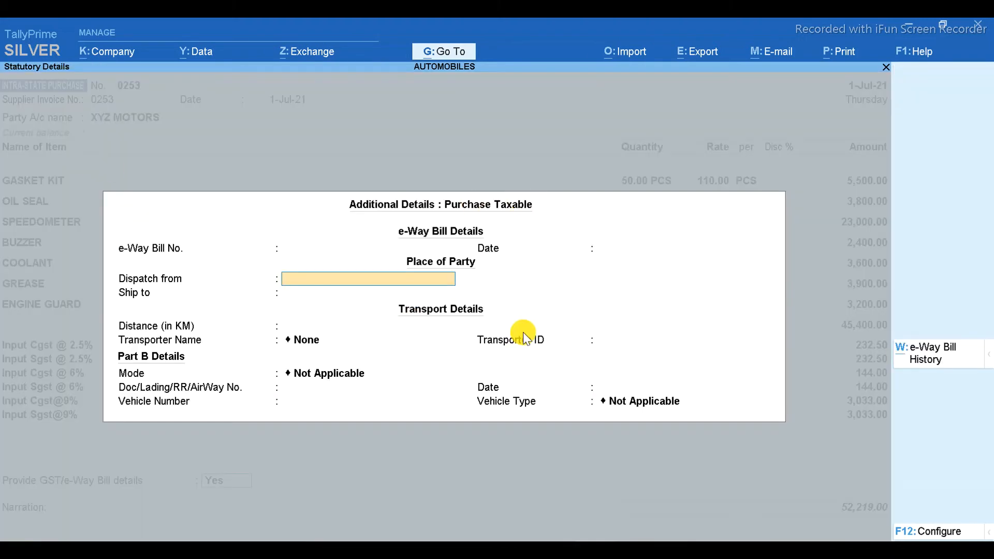
key("ctrl+a")
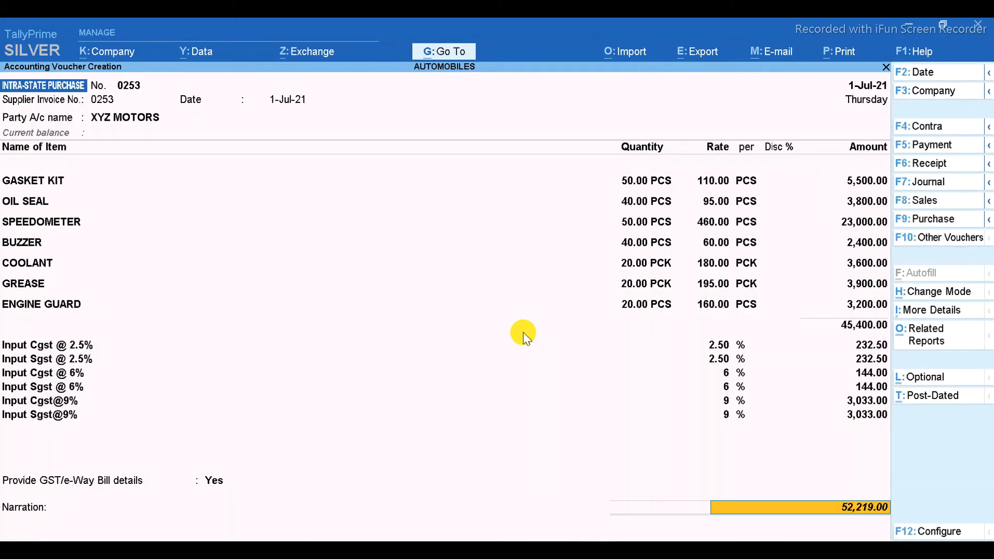
Accept the New Ref bill-wise allocation of the full amount for XYZ MOTORS and save the purchase voucher without a narration.
key("Return")
key("Return")
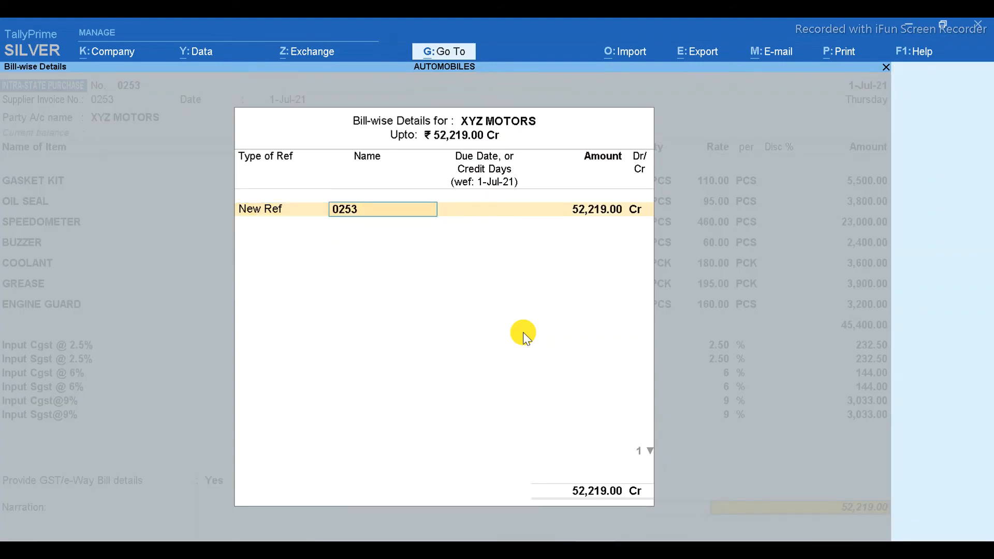
key("Return")
key("Return")
key("Return")
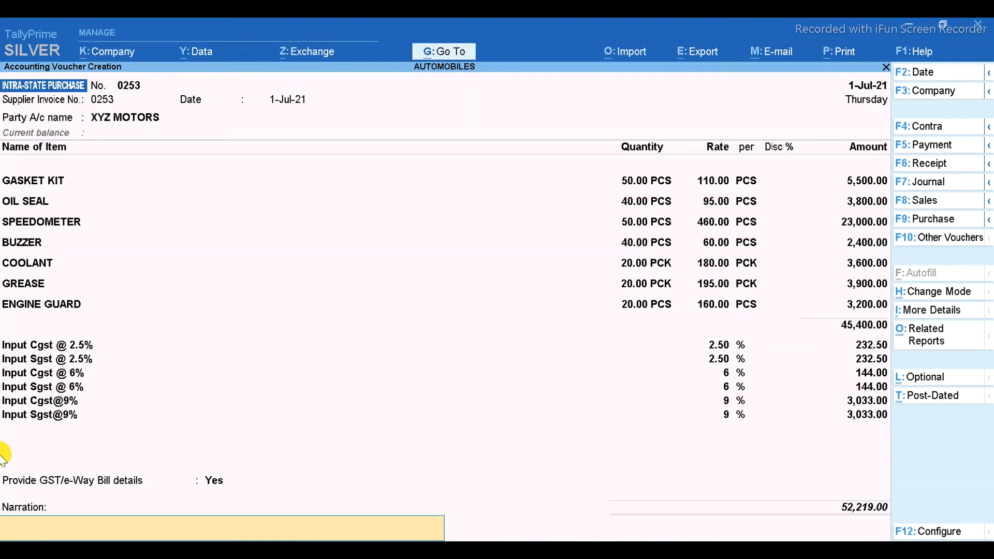
key("ctrl")
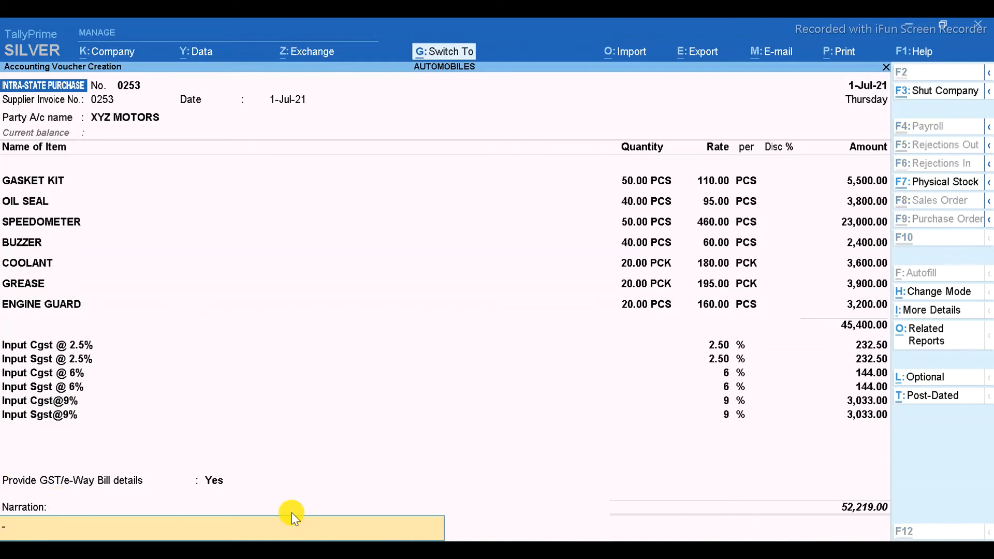
key("ctrl+a")
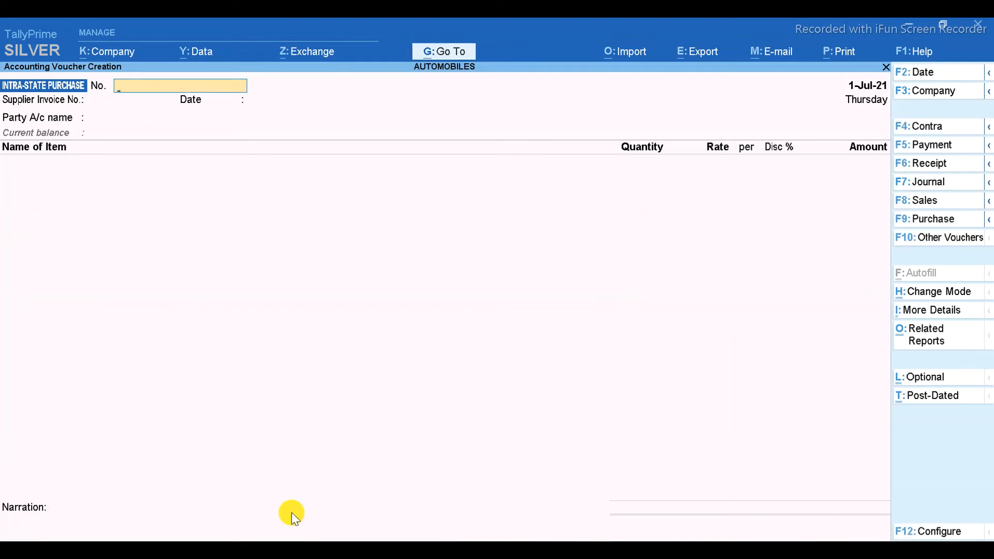
Leave voucher creation, open the Trial Balance and drill down through Current Liabilities to the Sundry Creditors group summary.
key("Escape")
key("Return")
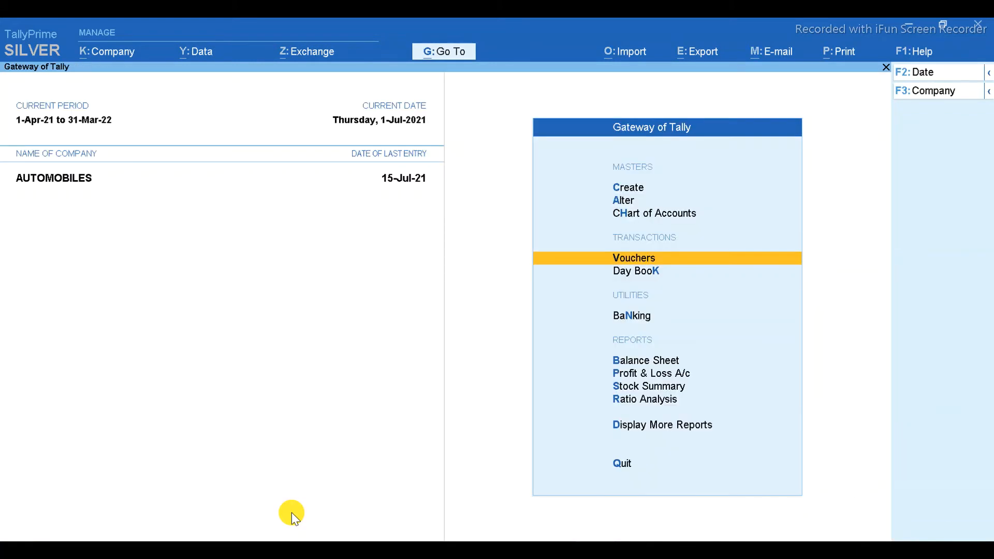
key("d")
key("Return")
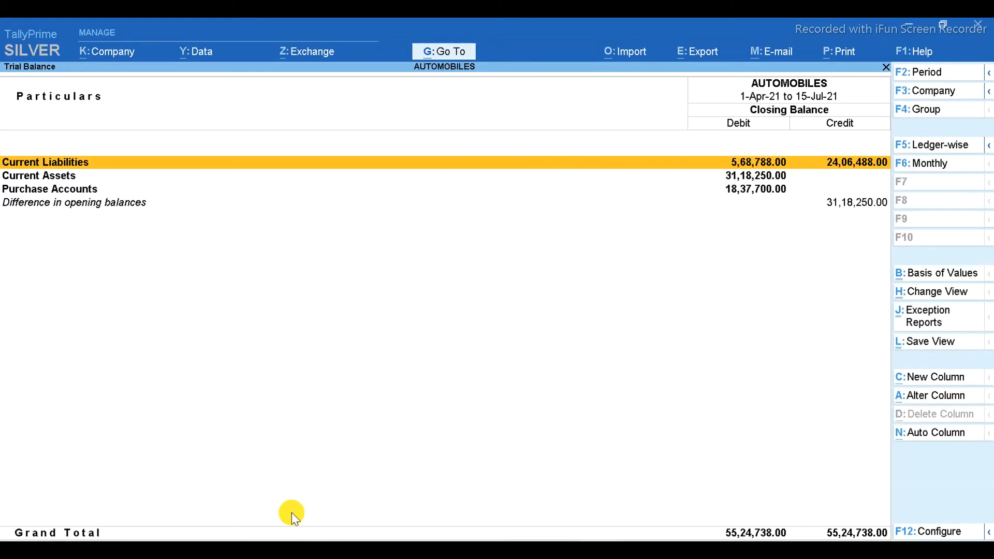
key("Return")
key("Down")
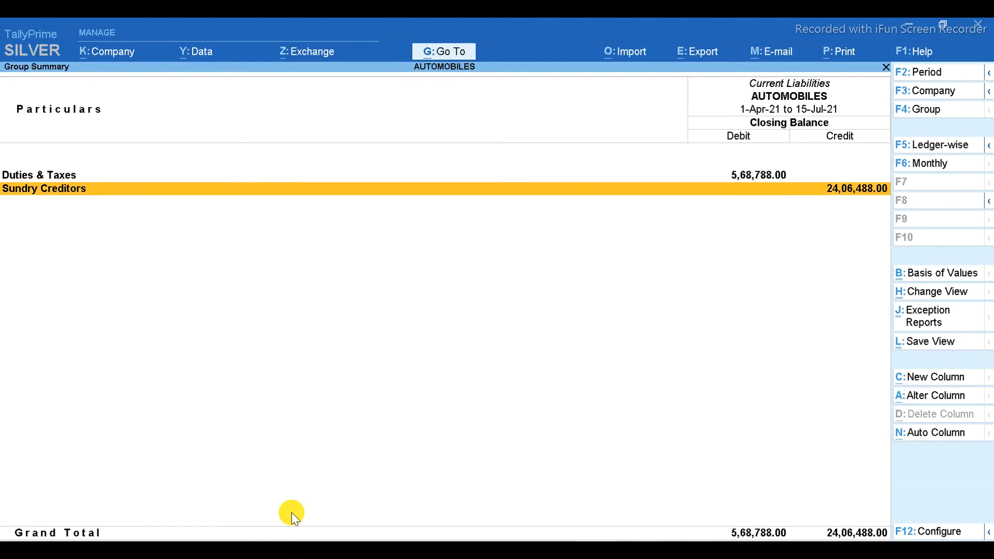
key("Return")
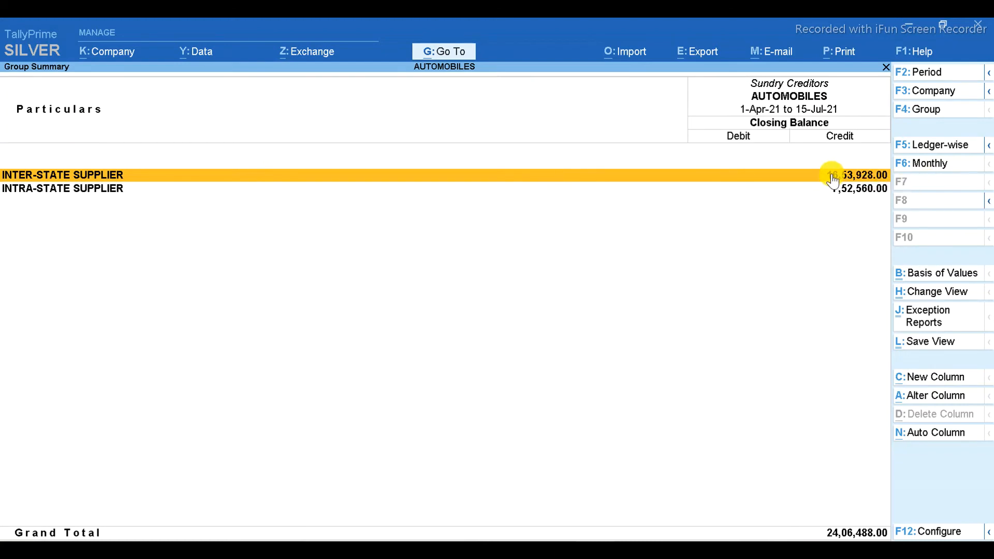
Show the Sundry Creditors summary in detailed form, review the balances of each inter-state and intra-state supplier, and return to Current Liabilities.
key("Down")
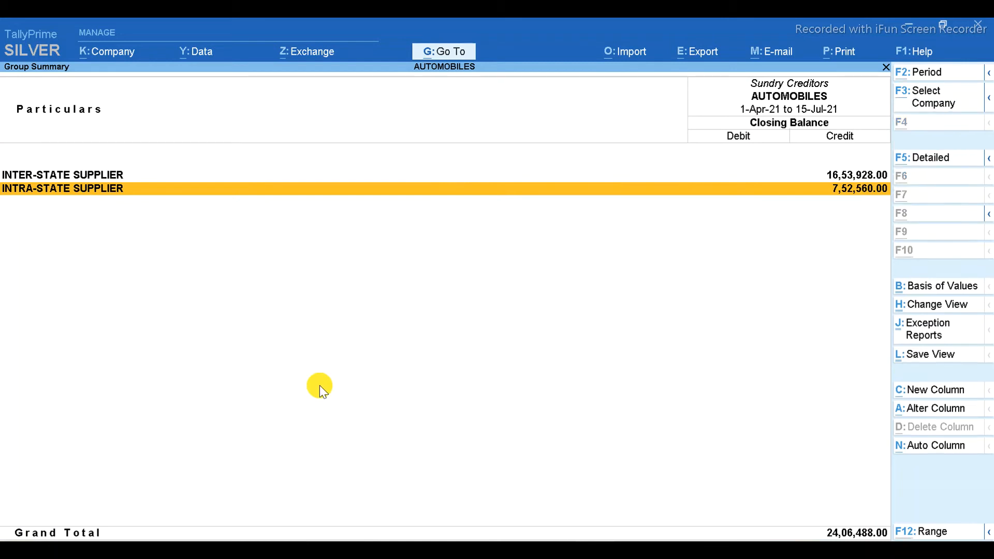
key("alt+F5")
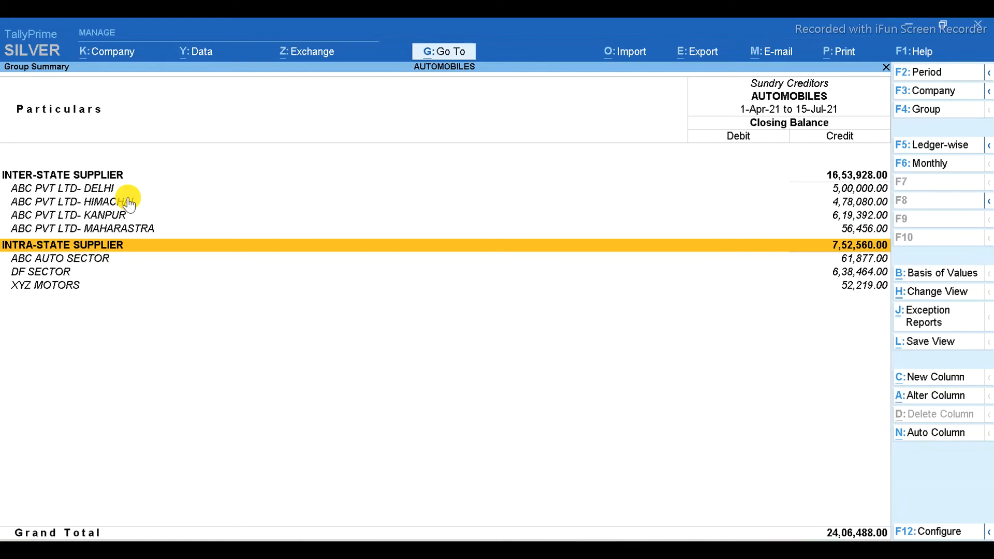
key("Up")
key("Up")
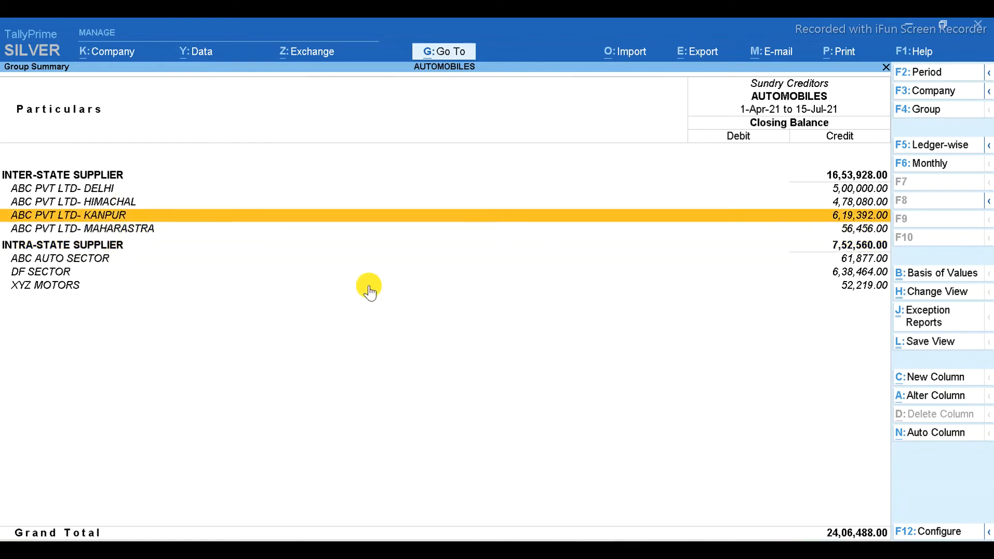
key("Up")
key("Down")
key("Escape")
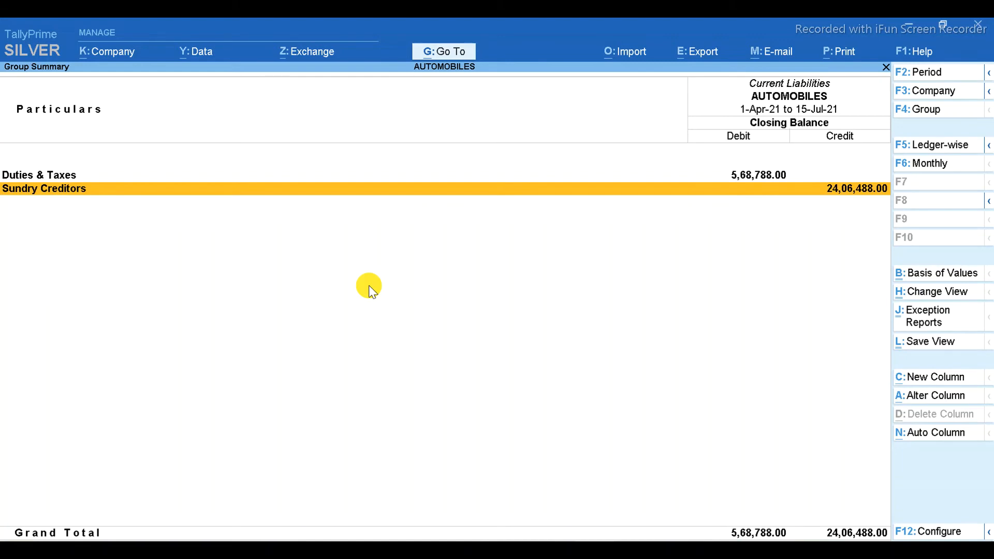
Open the Duties & Taxes summary in detailed form and review each CGST, IGST and SGST input ledger balance.
key("Up")
key("Return")
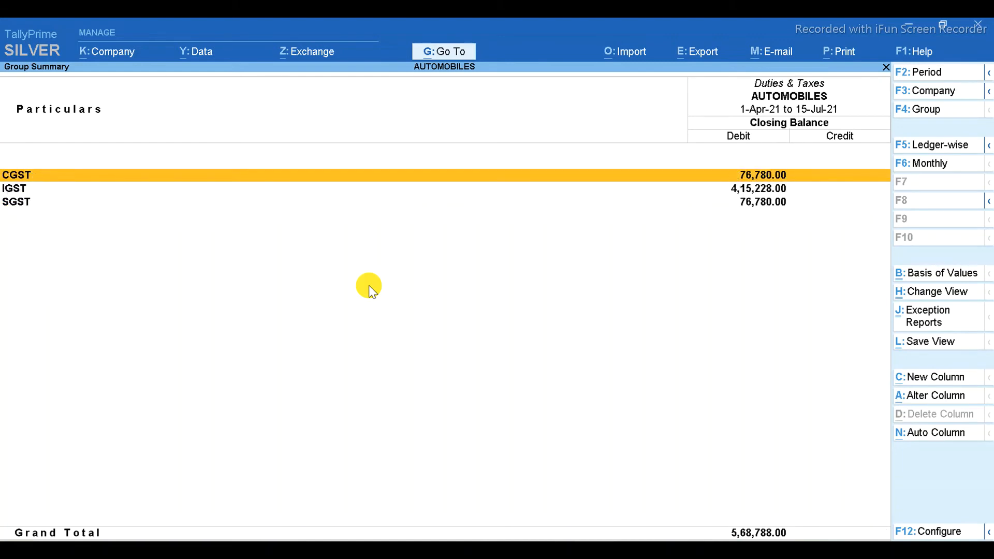
key("alt+F5")
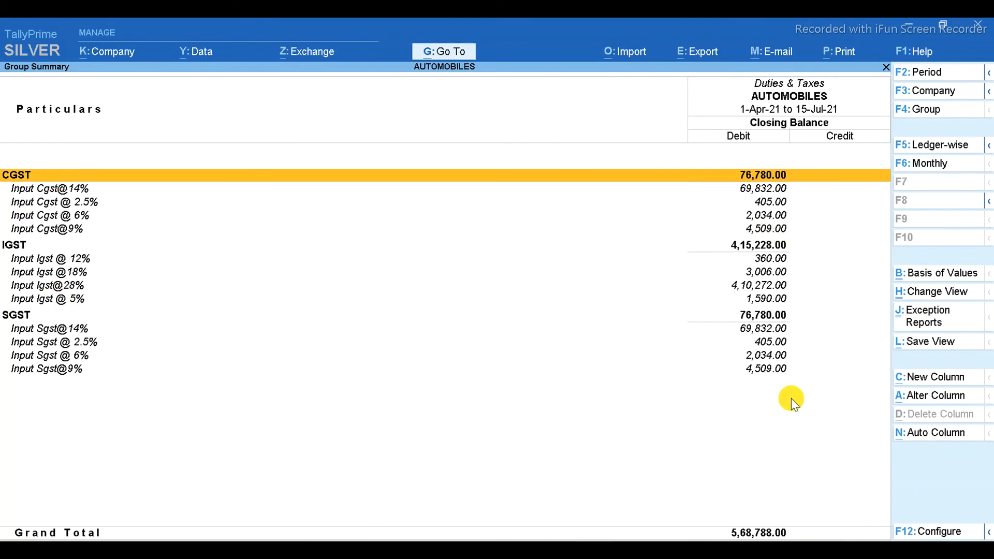
key("Escape")
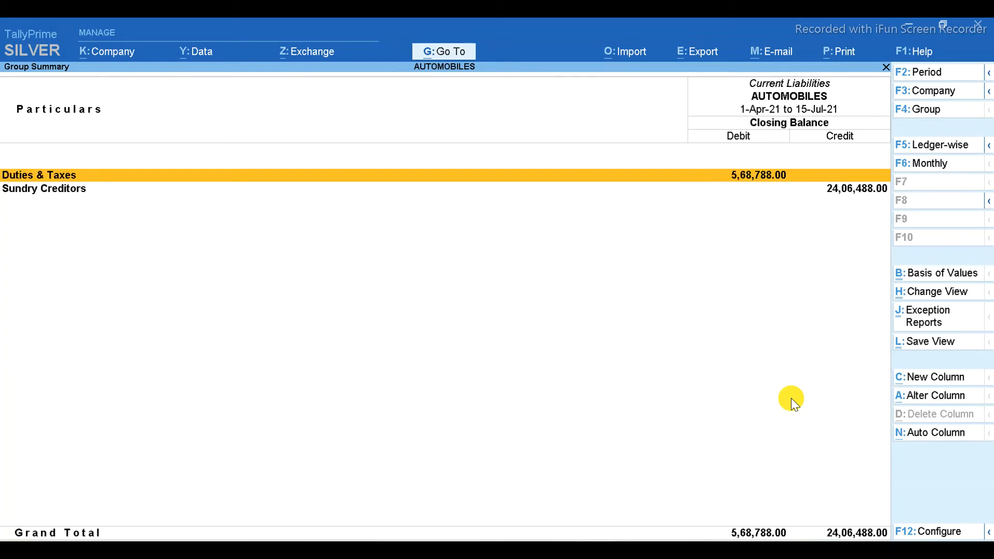
Return to the Trial Balance and drill down through Current Assets to the Opening Stock summary.
key("Escape")
key("Down")
key("Return")
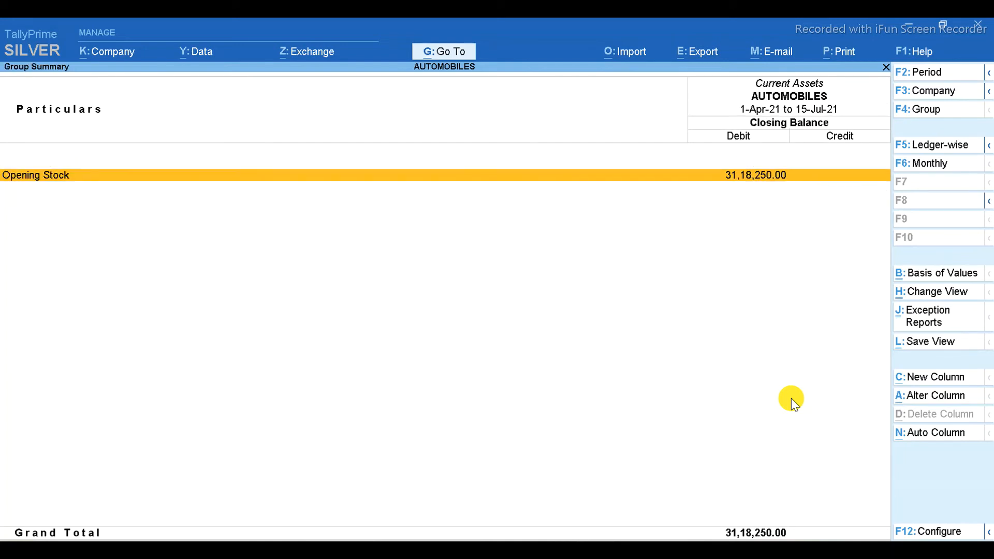
key("Return")
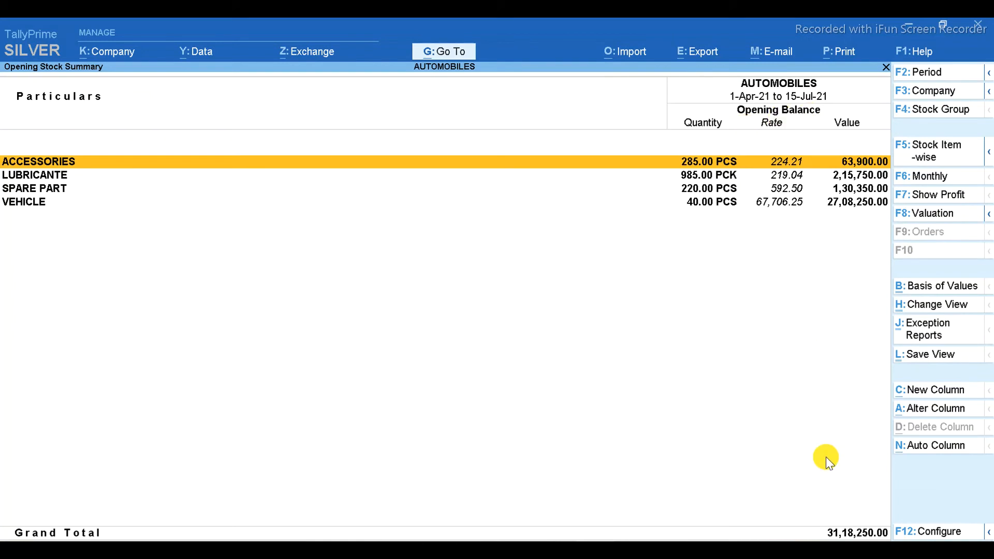
Configure the Opening Stock summary to show Goods Inwards alongside the opening balance.
left_click(927, 532)
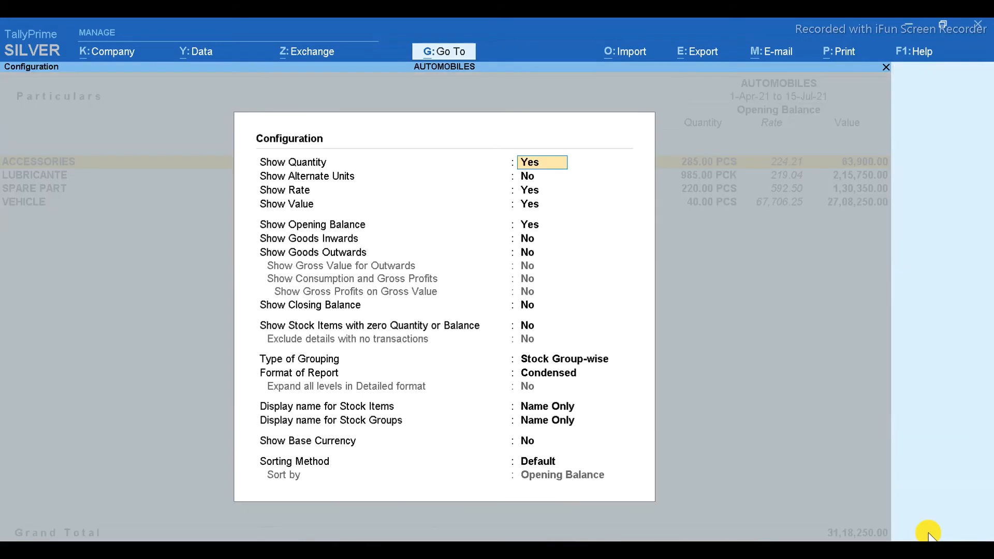
key("Return")
key("Return")
key("Return")
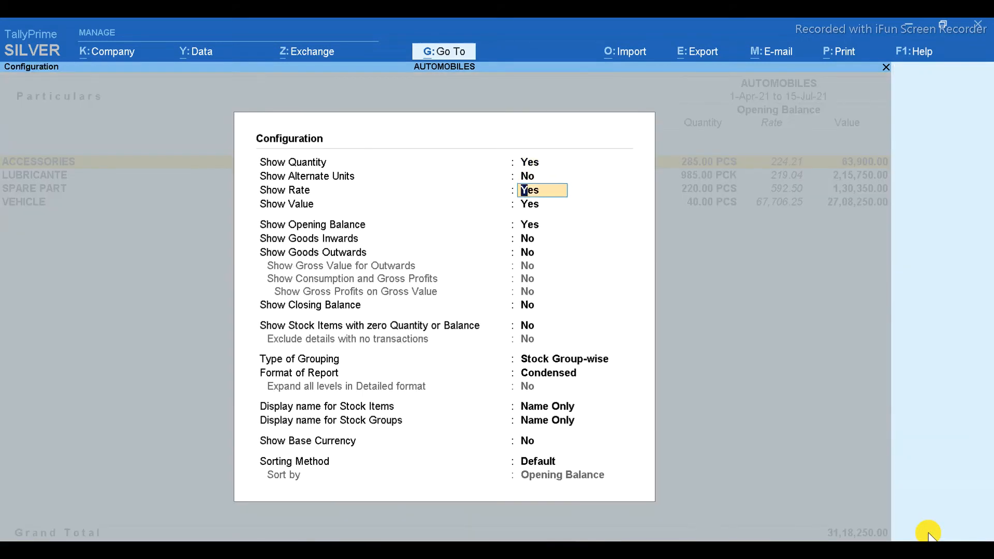
key("Return")
key("Return")
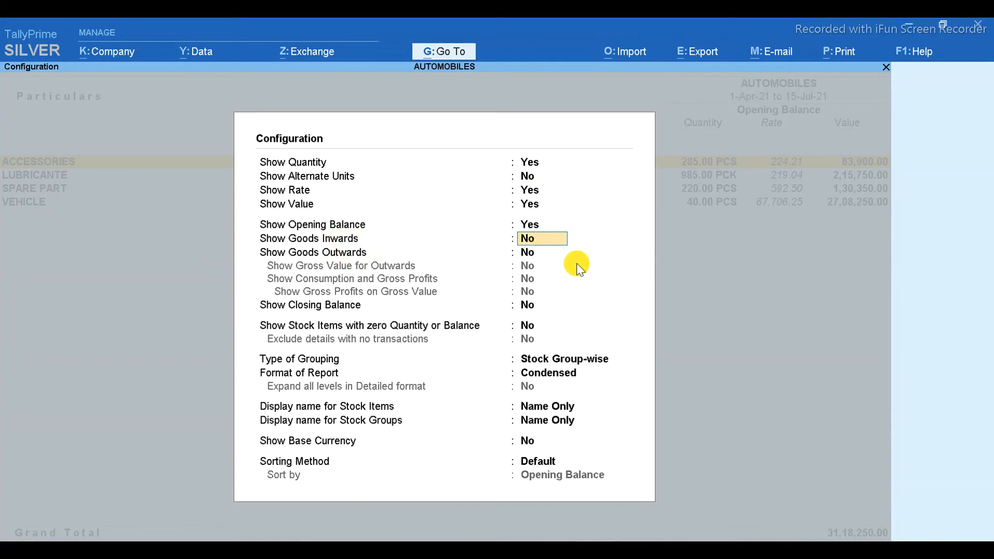
type("y")
key("Return")
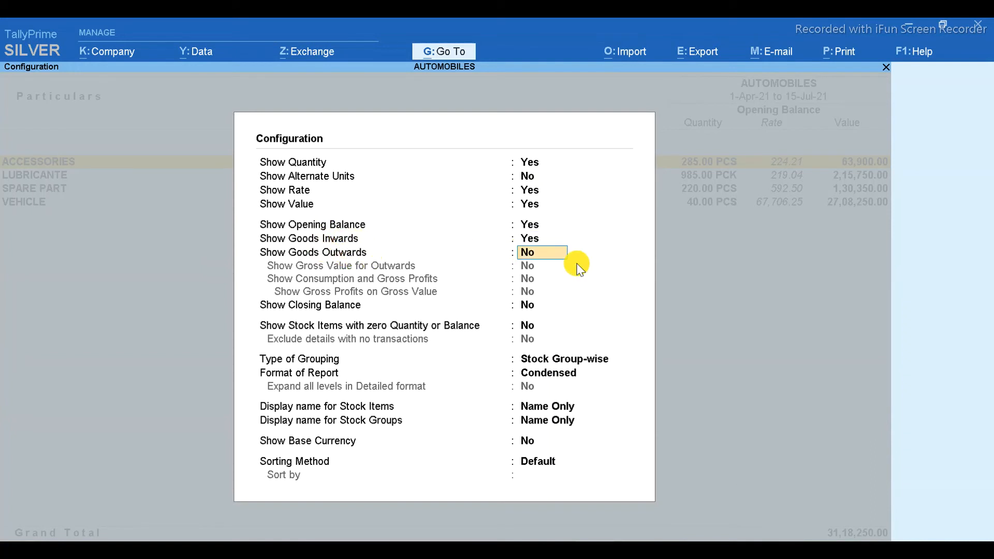
key("ctrl+a")
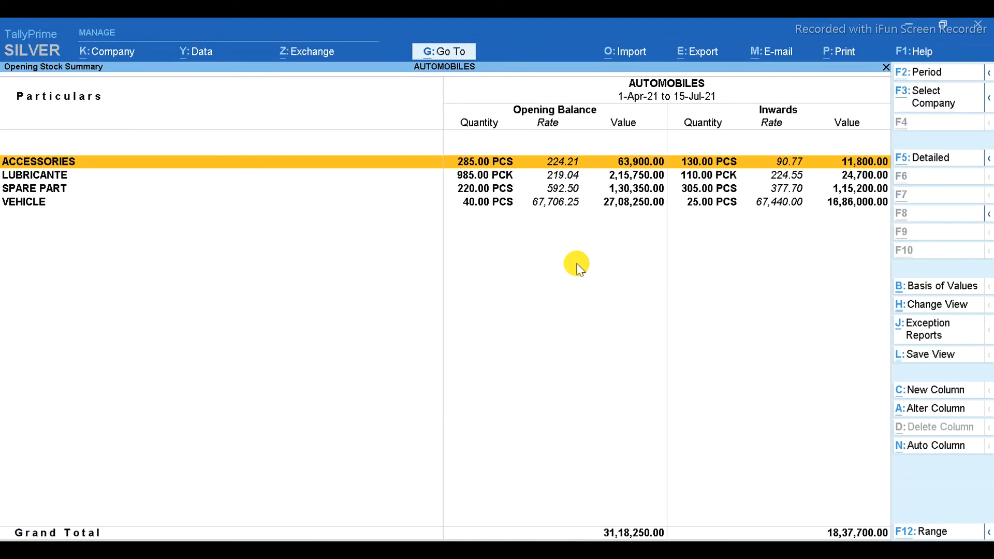
Expand the stock groups to item level, review opening and inward quantities, rates and values, and return to the Trial Balance.
key("alt+F5")
key("alt+F5")
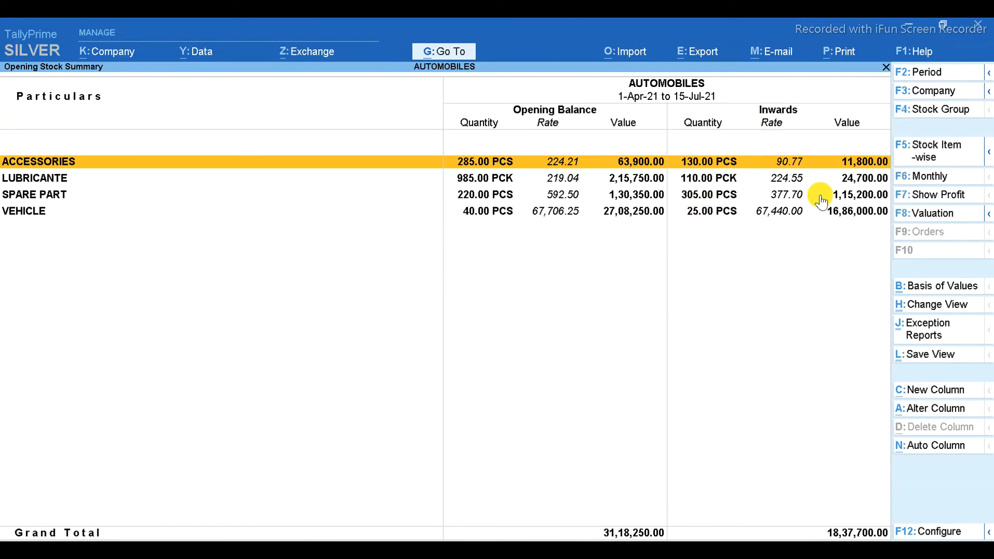
key("alt+F5")
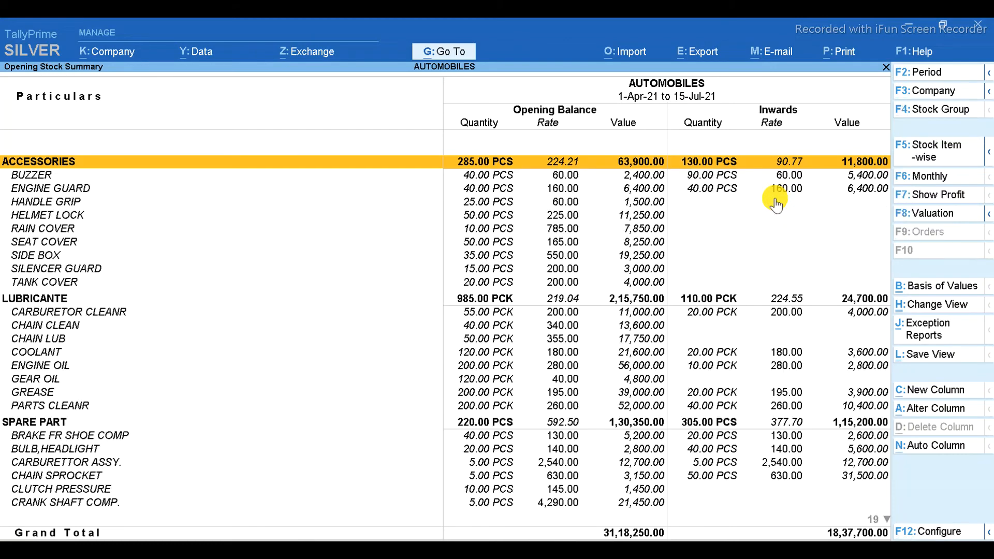
key("Down")
key("Down")
key("Down")
key("Down")
key("Down")
key("Down")
key("Down")
key("Down")
key("Down")
key("Down")
key("Down")
key("Down")
key("Down")
key("Down")
key("Down")
key("Down")
key("Down")
key("Down")
key("Down")
key("Down")
key("Down")
key("Down")
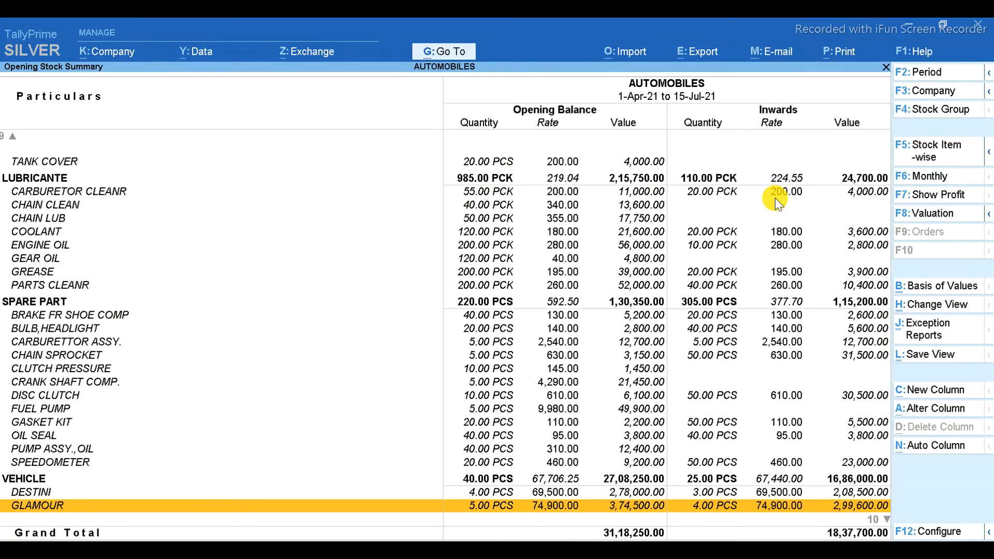
key("Escape")
key("Escape")
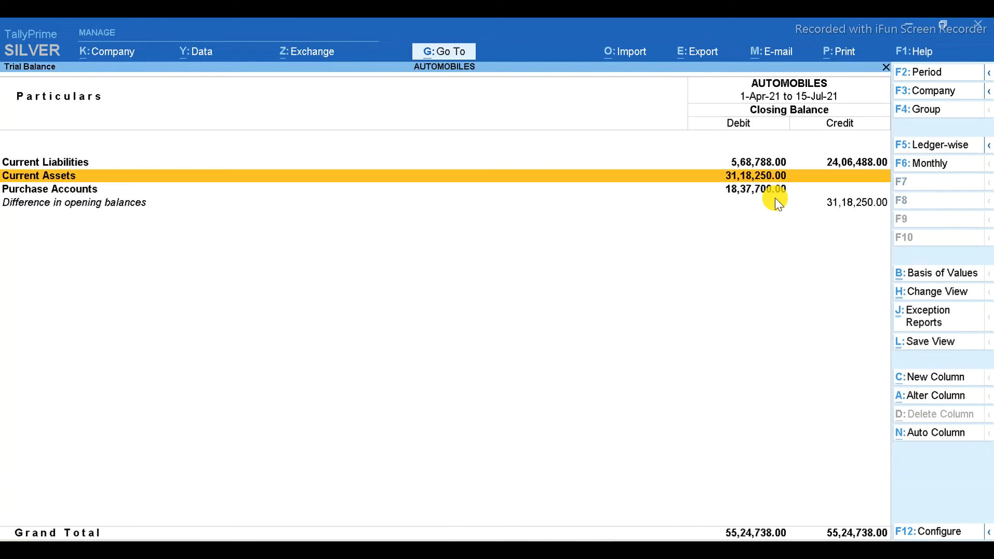
Leave the Trial Balance and show the Profit & Loss A/c in detailed form.
key("Up")
key("Escape")
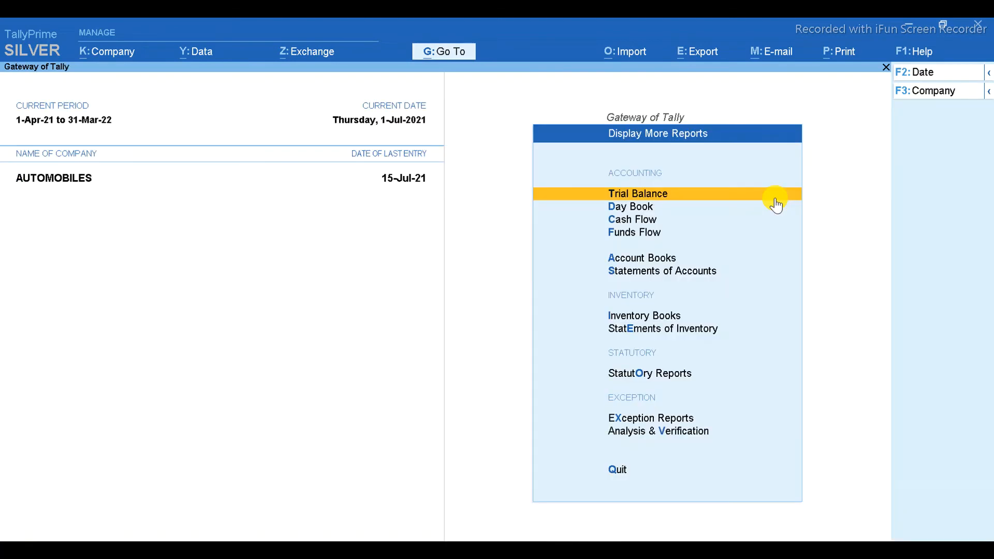
key("Escape")
key("p")
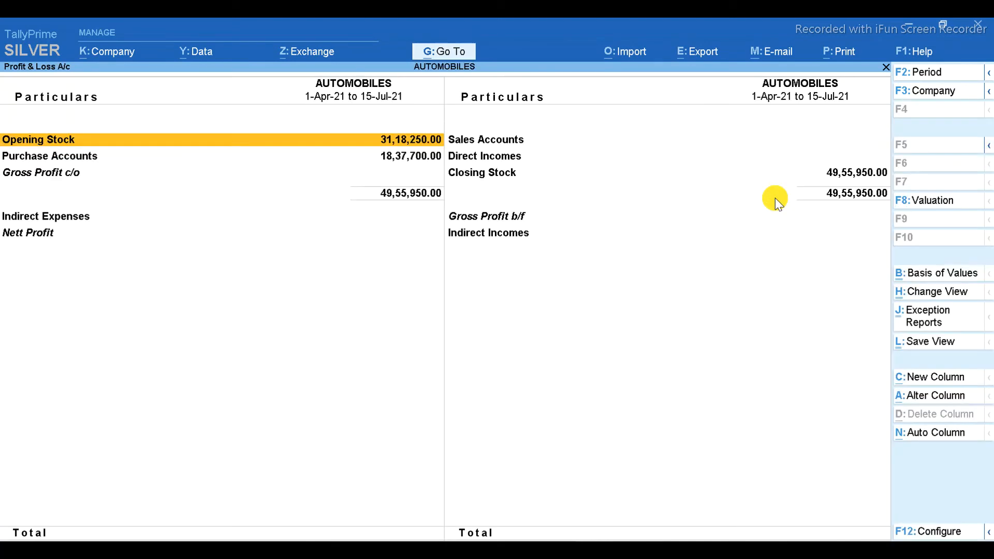
key("alt+F5")
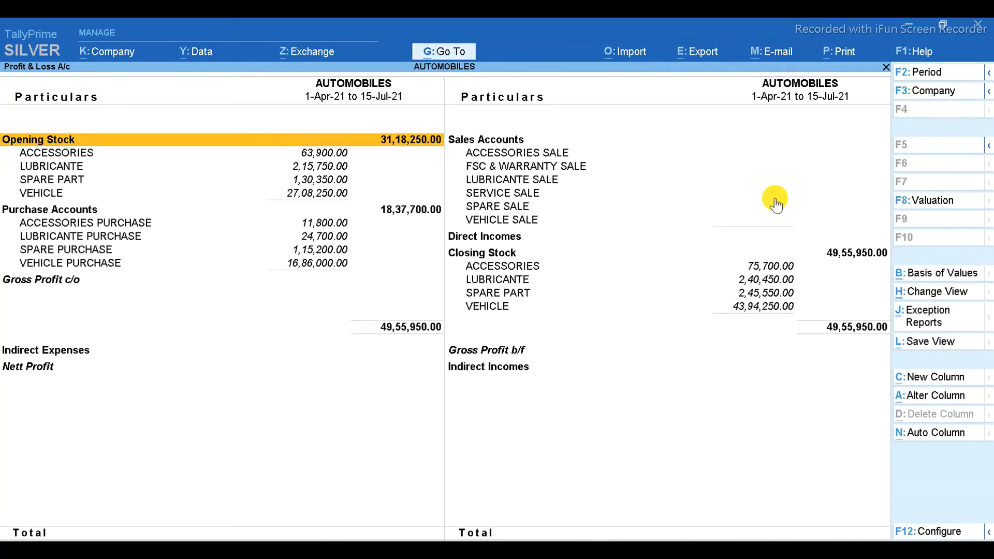
Drill down into Purchase Accounts, review the detailed GST-rate purchase ledgers for each category, and return to the Gateway of Tally.
key("Down")
key("Down")
key("Down")
key("Down")
key("Down")
key("Return")
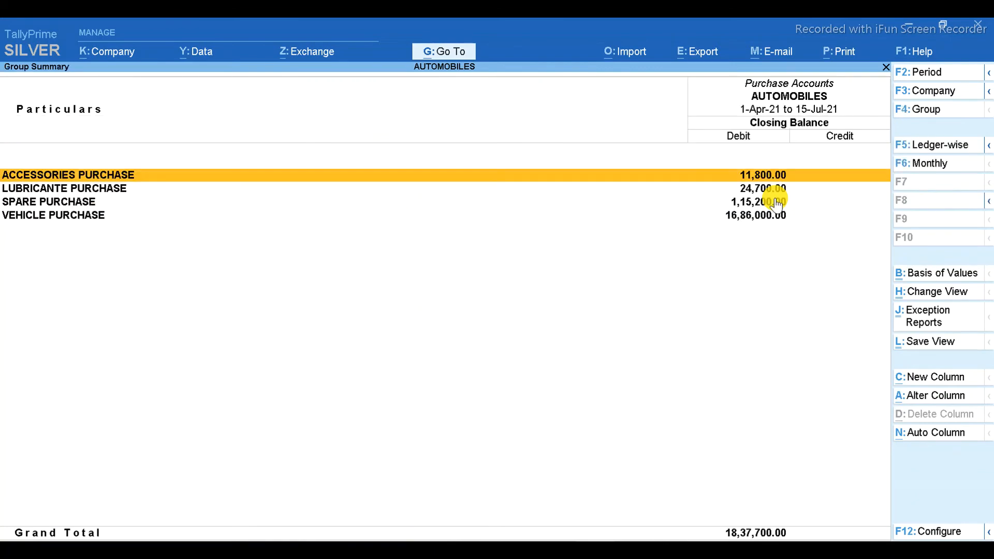
key("alt+F5")
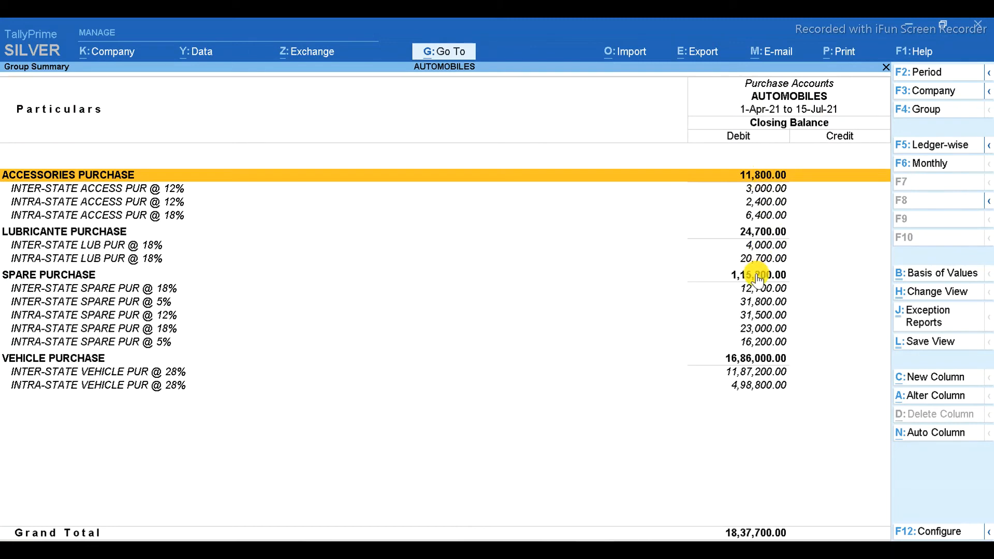
key("Escape")
key("Escape")
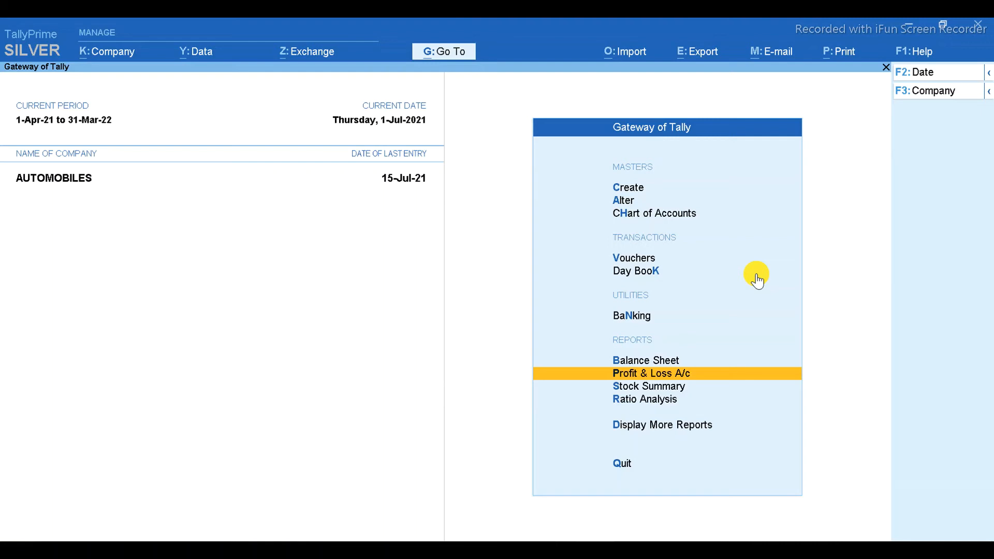
Open the Purchase Register from the Account Books reports.
key("d")
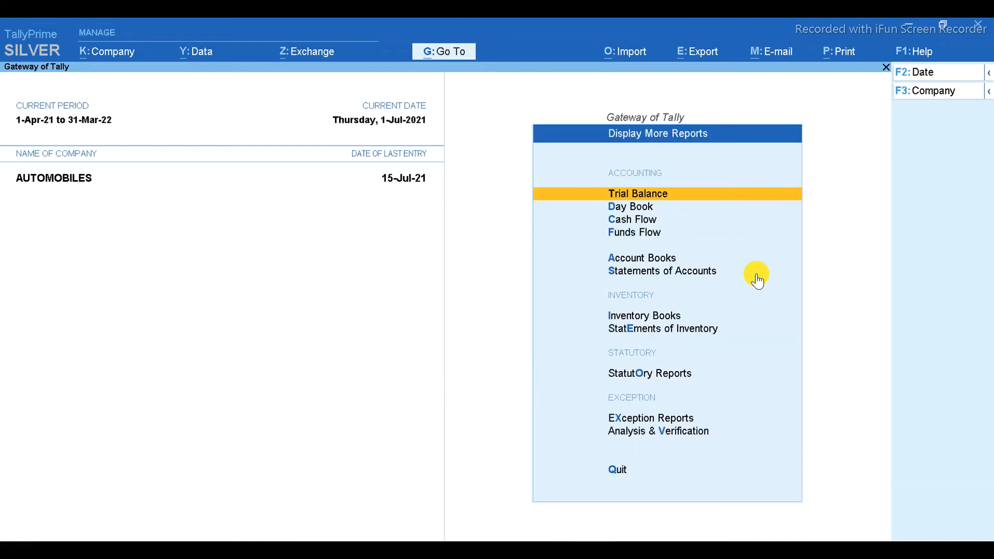
key("a")
key("Down")
key("Down")
key("Down")
key("Down")
key("Down")
key("Down")
key("Down")
key("Down")
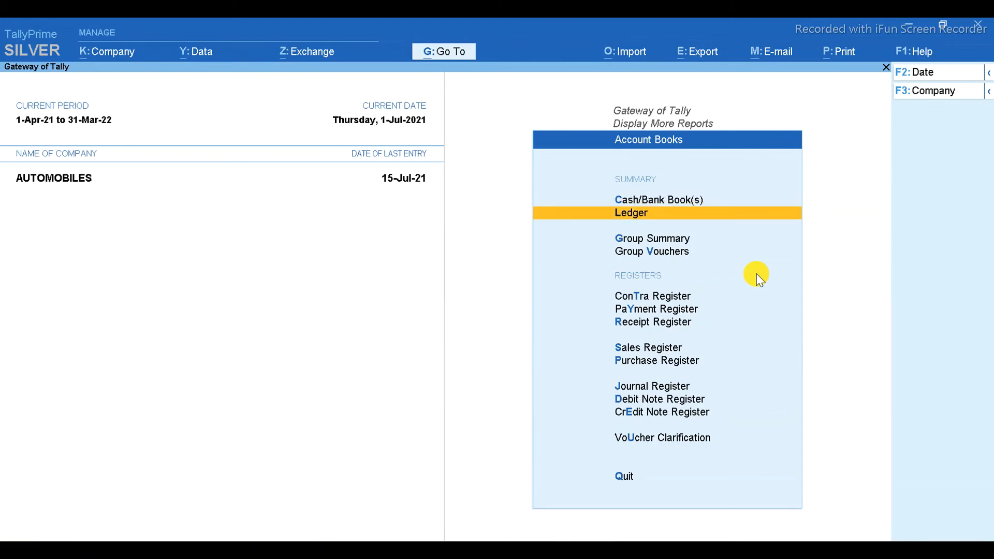
key("Return")
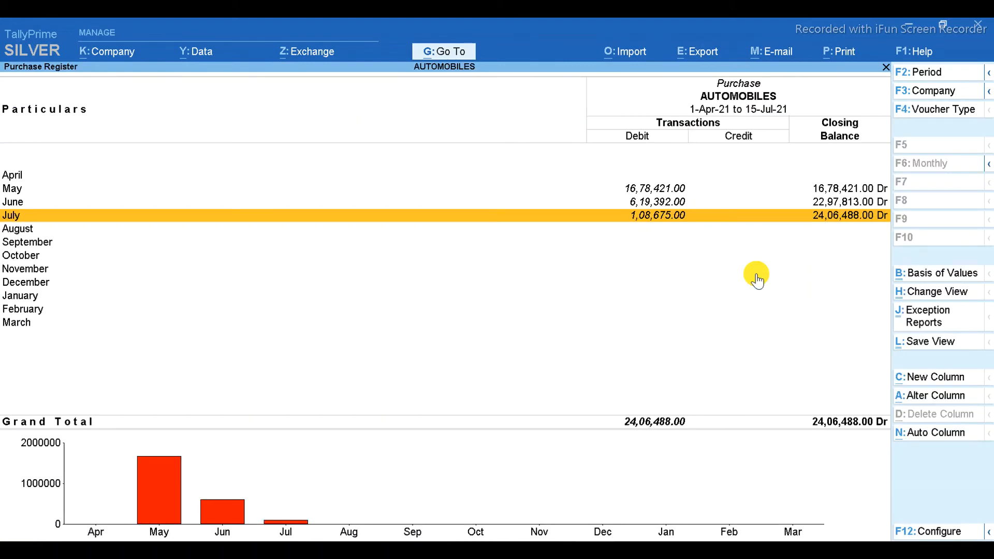
List July's purchase vouchers, widen the period to 1-Apr-21 to 15-Jul-21 by leaving both dates blank, review them, and return to the Gateway.
key("Return")
key("alt+F2")
key("space")
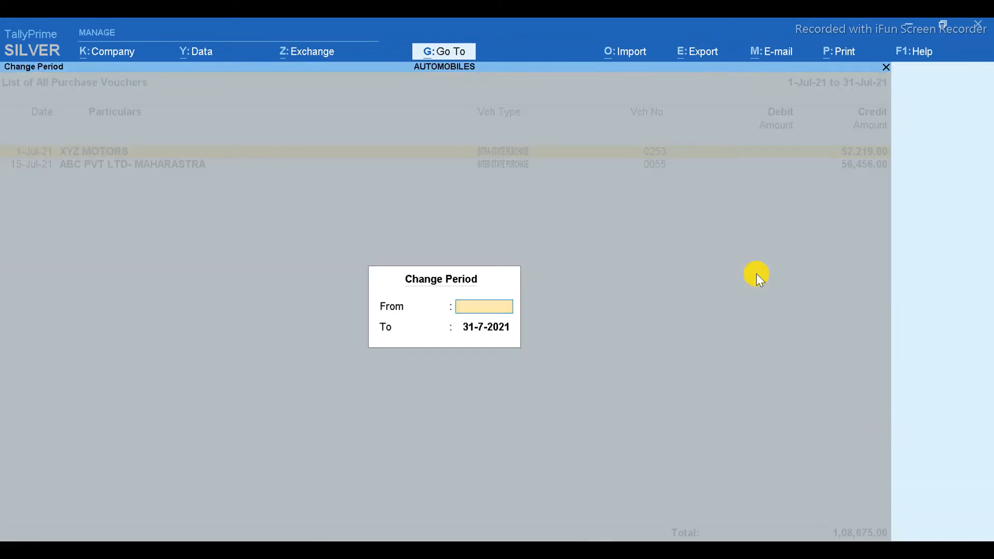
key("Return")
key("space")
key("Return")
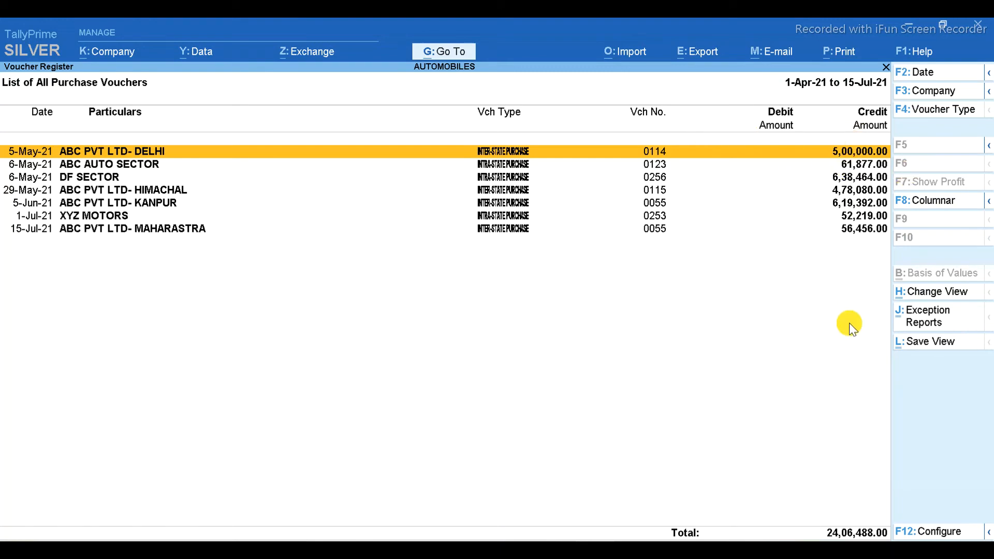
key("Escape")
key("Escape")
key("Escape")
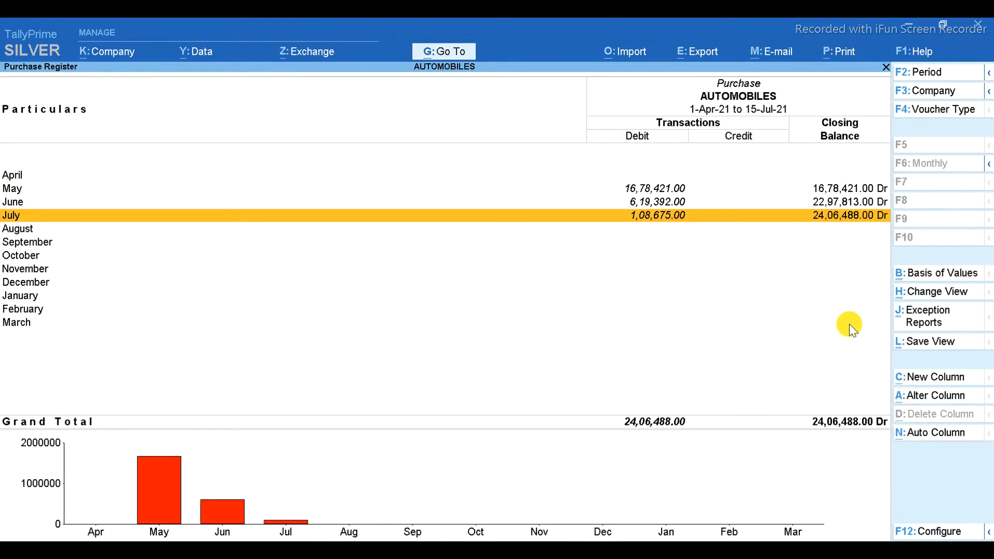
key("Escape")
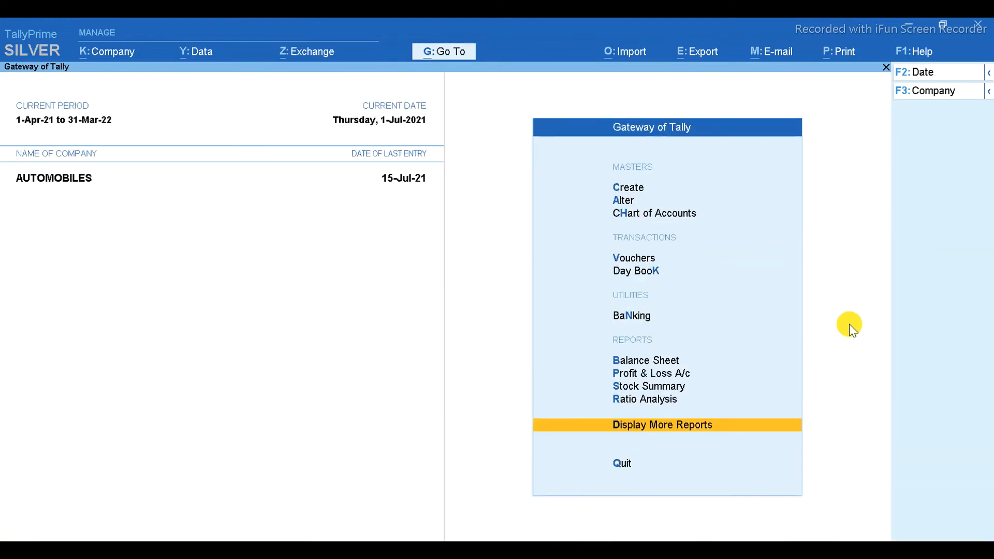
Check the available Inventory Books reports, then go to the GST Reports within the Statutory Reports.
key("Return")
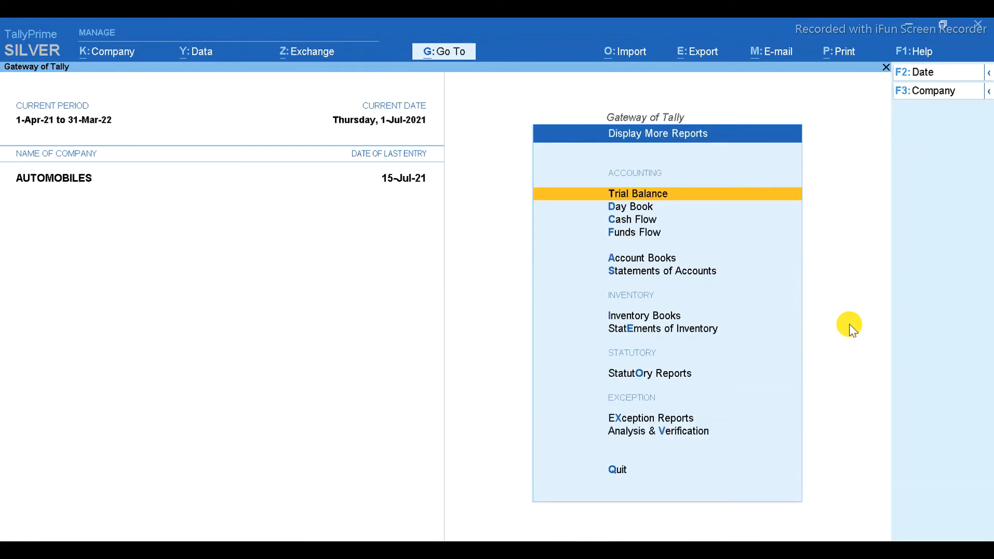
key("i")
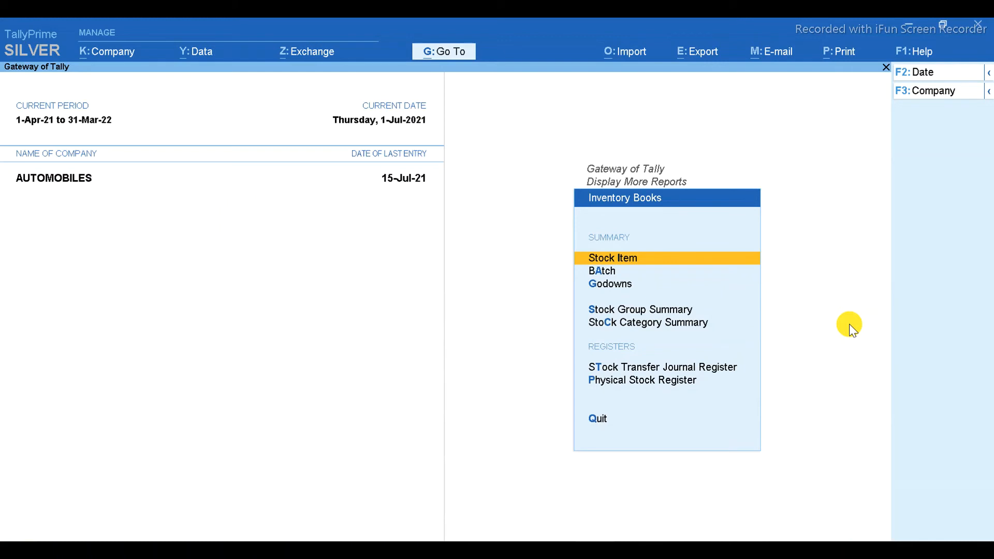
key("Escape")
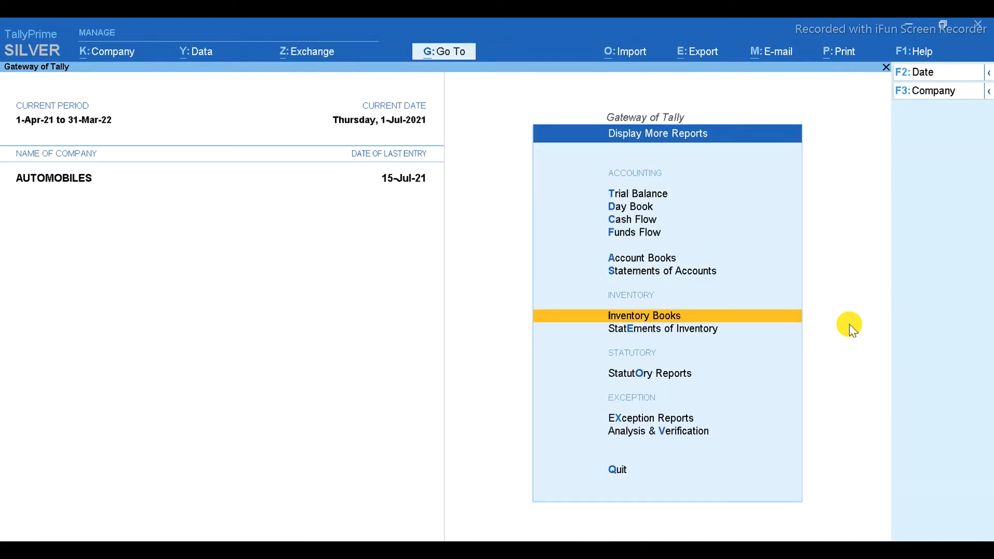
key("Down")
key("Down")
key("Down")
key("Up")
key("Up")
key("Down")
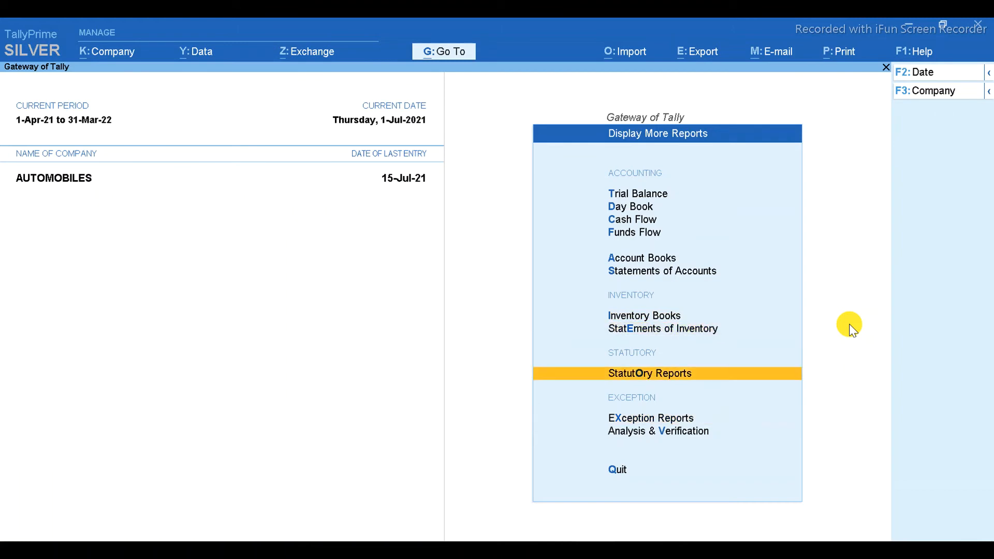
key("Return")
key("Return")
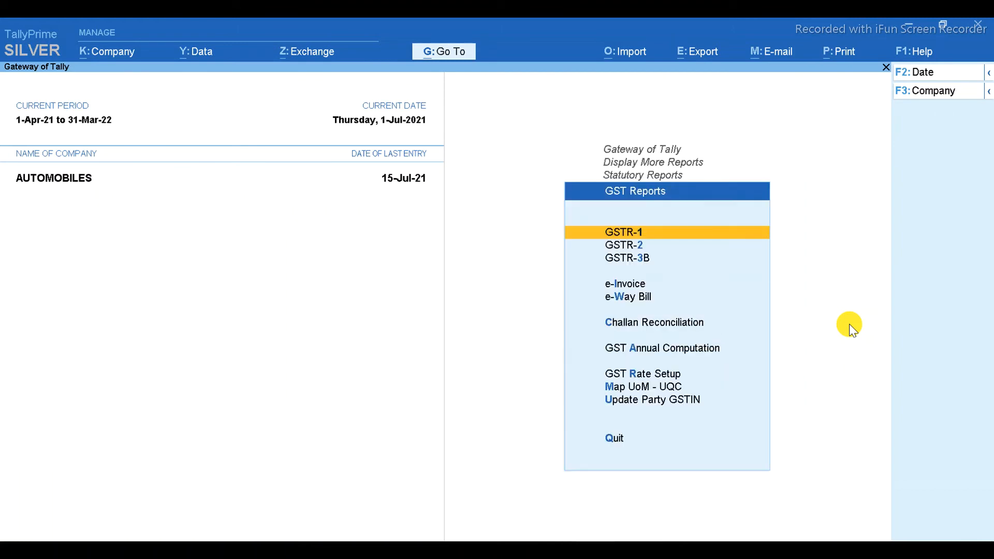
Open the GSTR-3B return report.
key("Down")
key("Down")
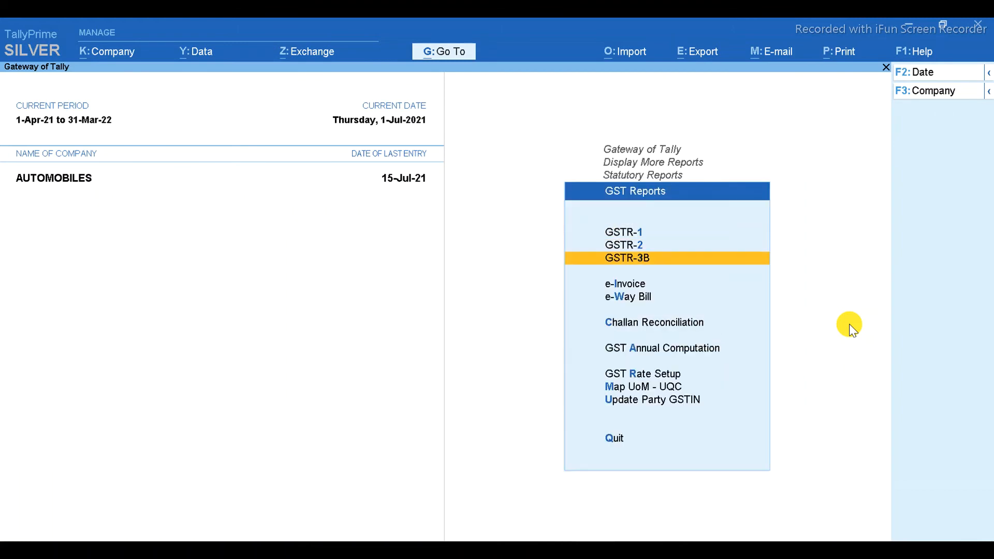
key("Up")
key("Down")
key("Up")
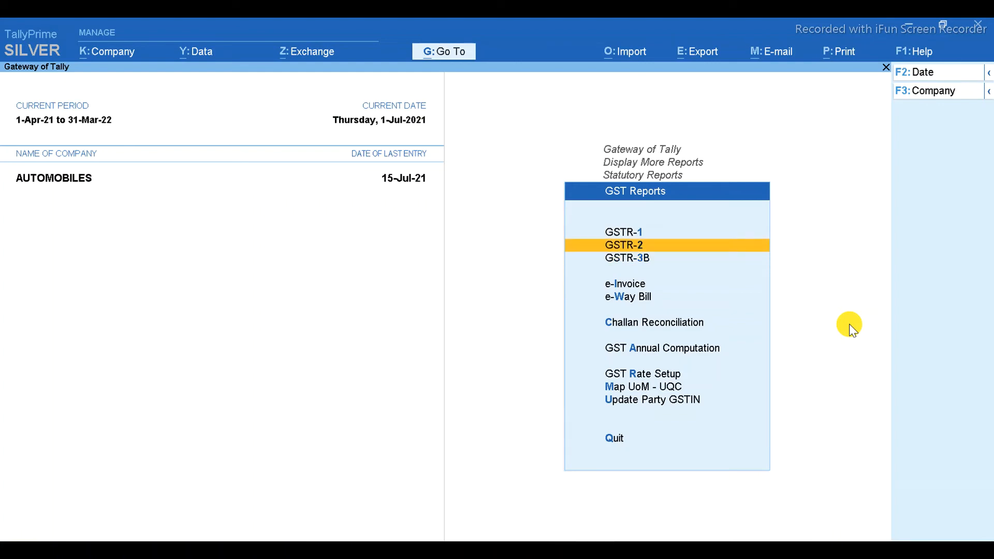
key("Down")
key("Return")
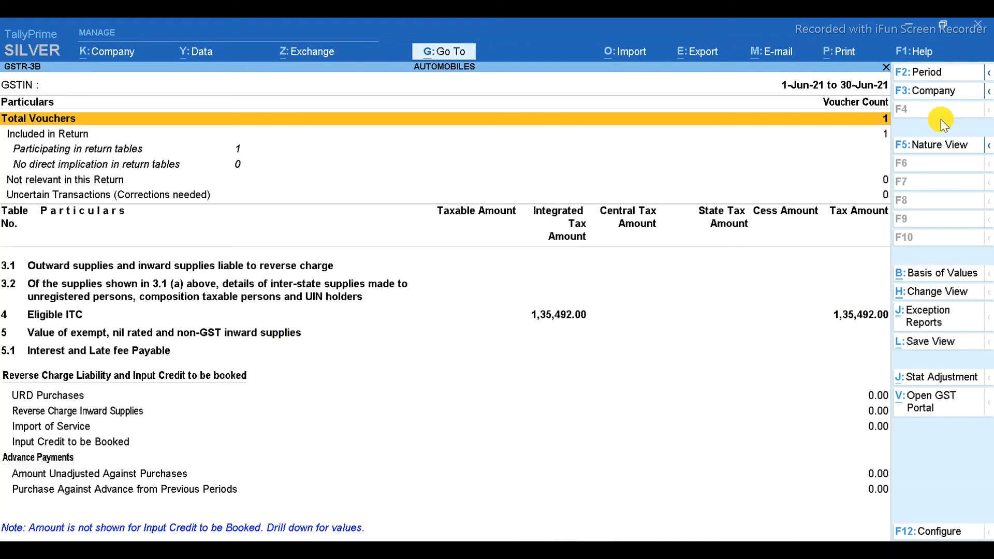
Switch GSTR-3B to the nature view, widen the period to 1-Apr-21 to 15-Jul-21 by leaving both dates blank, and check the rate-wise breakup.
left_click(941, 145)
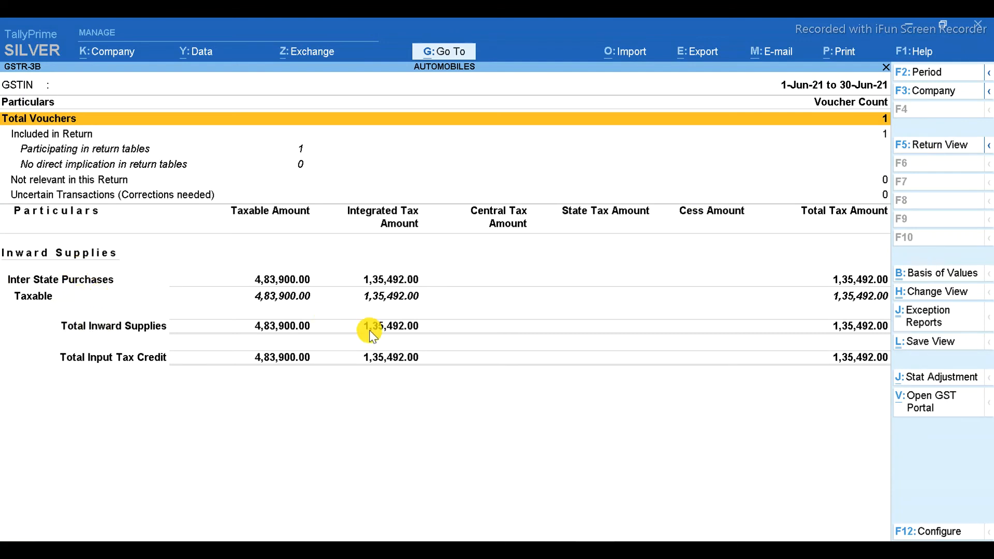
left_click(925, 75)
key("BackSpace")
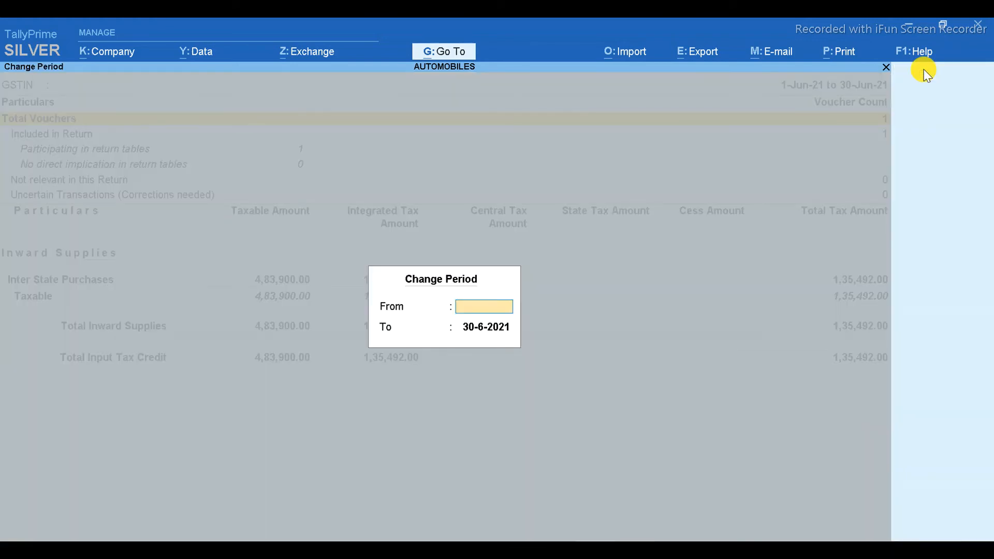
key("Return")
key("BackSpace")
key("Return")
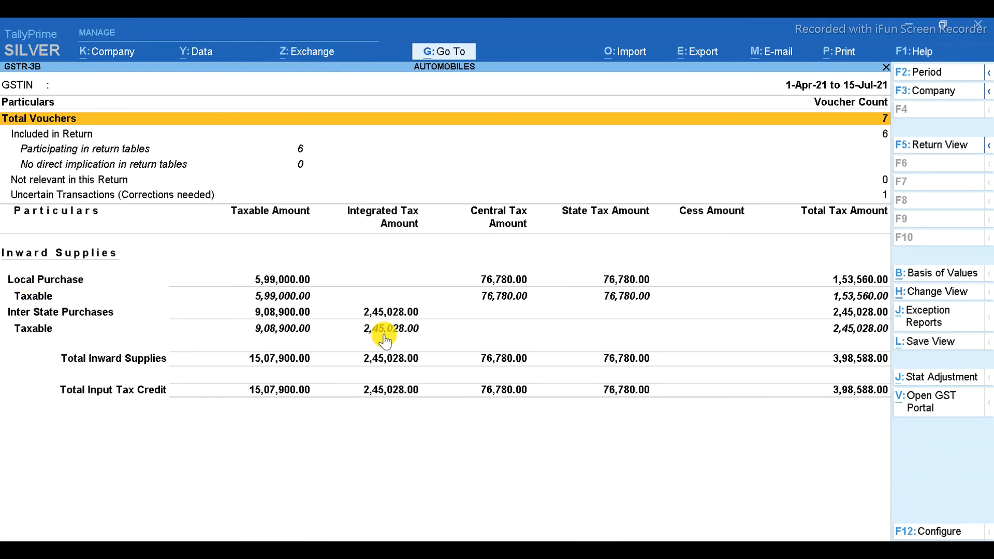
key("alt+F5")
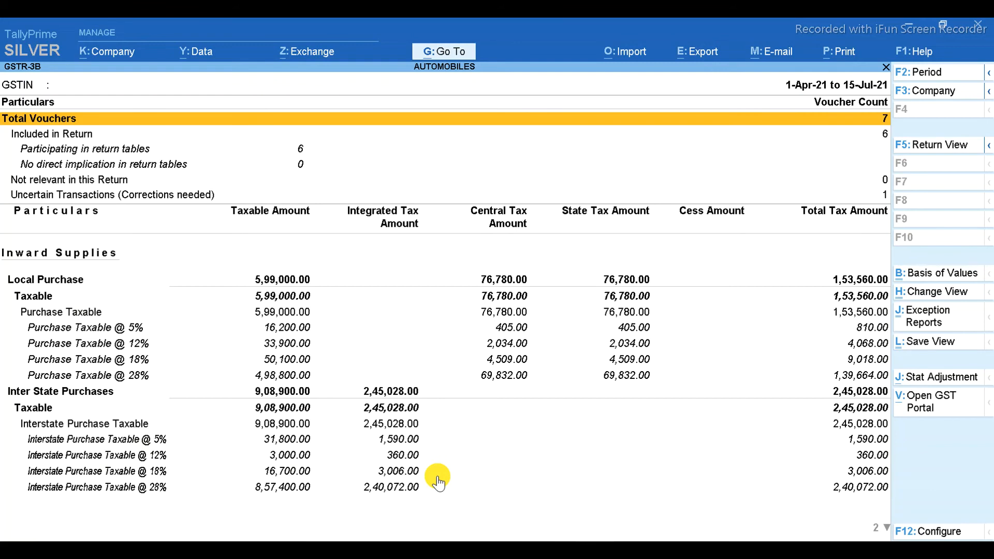
key("alt+F5")
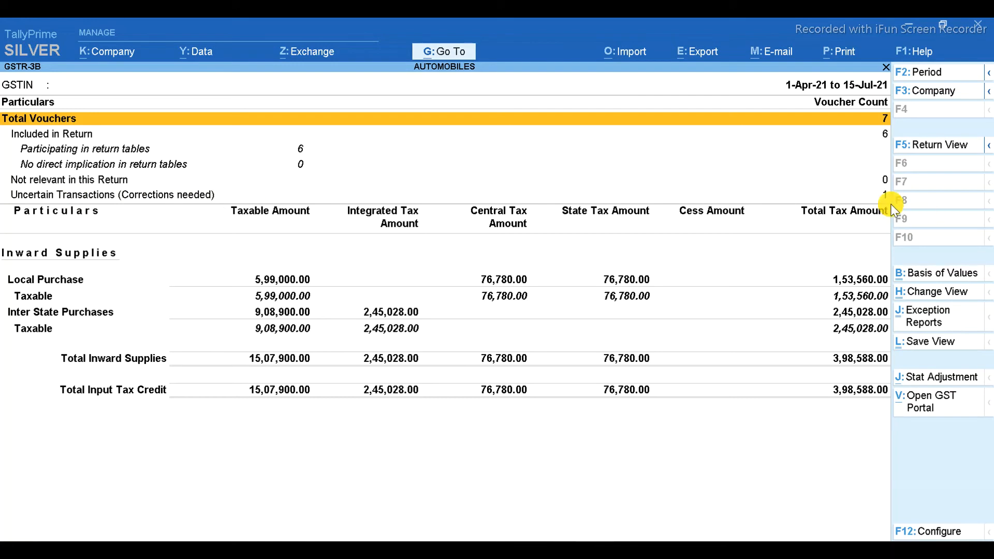
Drill down from the uncertain transactions to the vouchers with a mismatch due to modified tax amount.
key("Down")
key("Down")
key("Down")
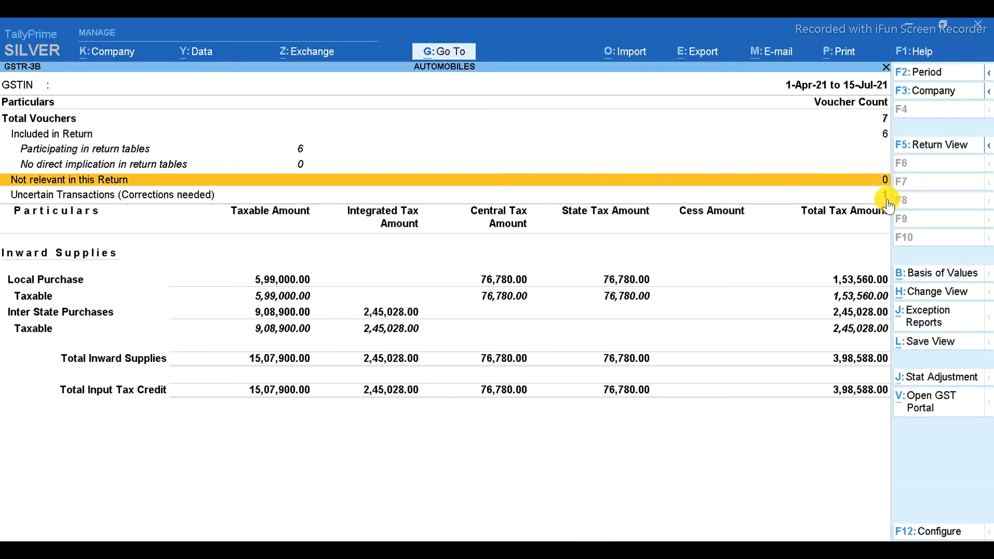
key("Return")
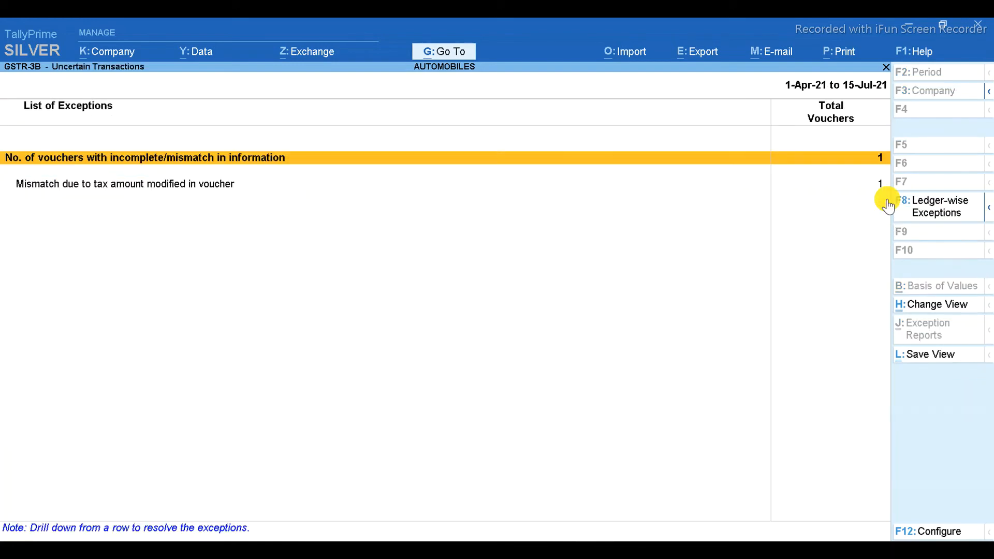
key("Down")
key("Return")
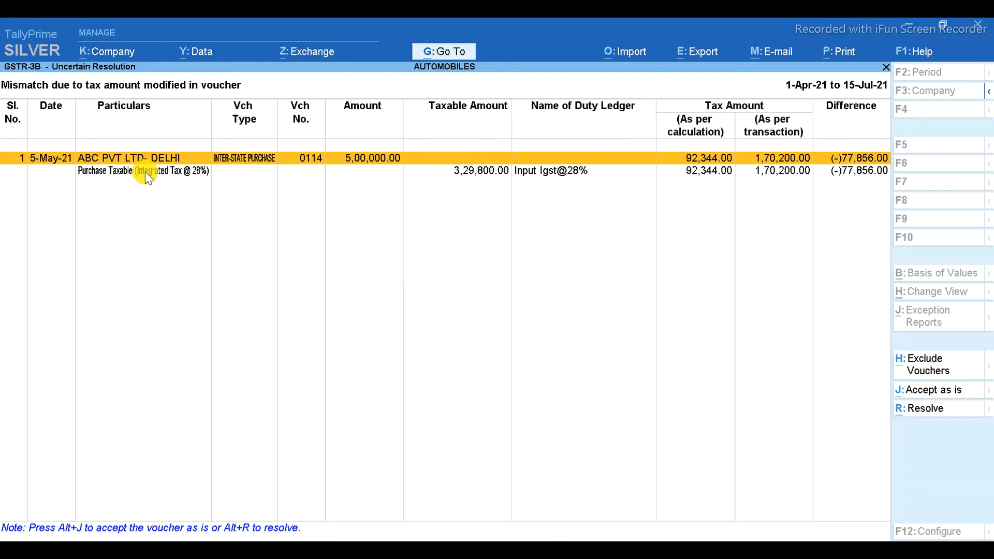
List the vouchers with incomplete or mismatched information and view the mismatch details of inter-state purchase voucher 0114.
key("Escape")
key("Up")
key("Return")
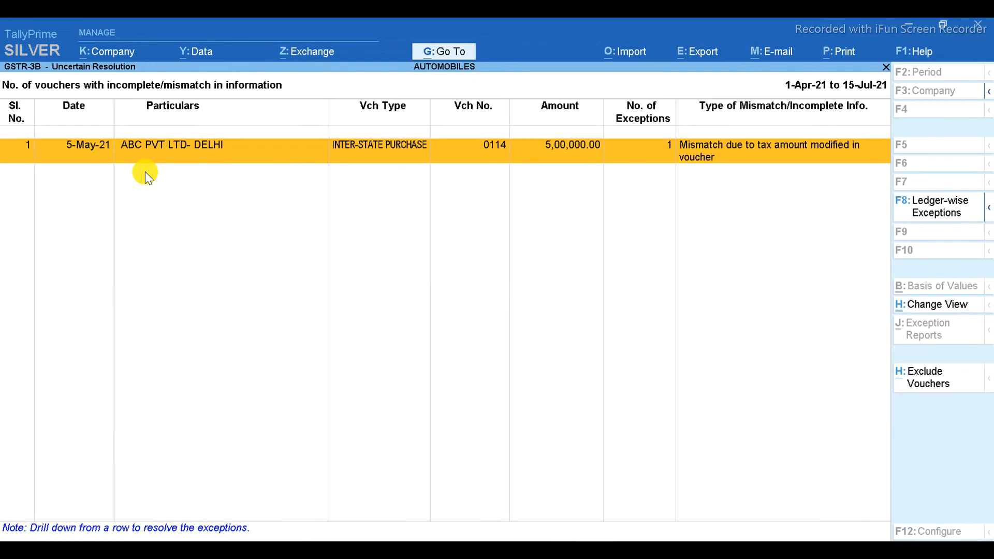
key("Return")
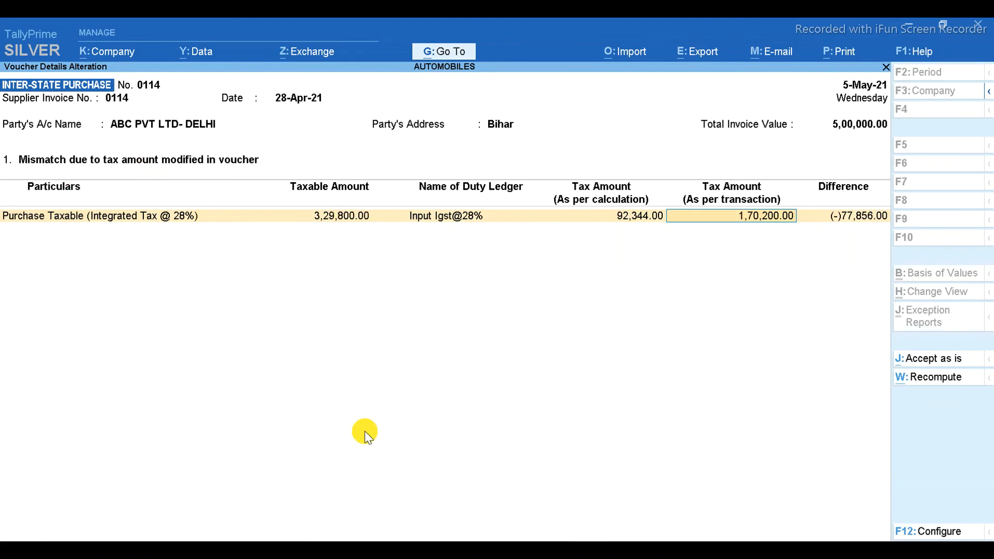
left_click(556, 550)
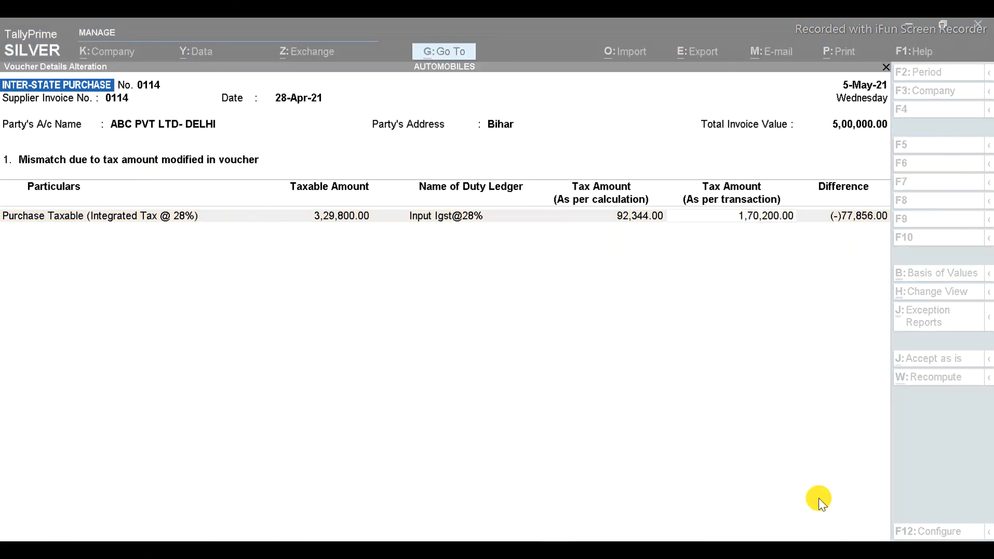
left_click(856, 522)
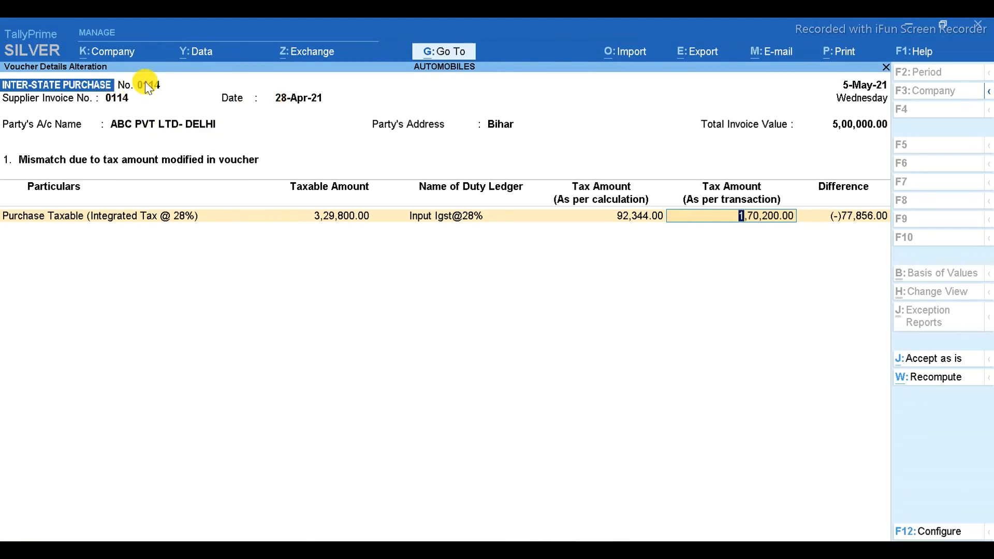
Leave the voucher's mismatch details and the GSTR-3B report, and return to the Gateway of Tally.
key("BackSpace")
key("ctrl+a")
key("Escape")
key("Escape")
key("Escape")
key("Escape")
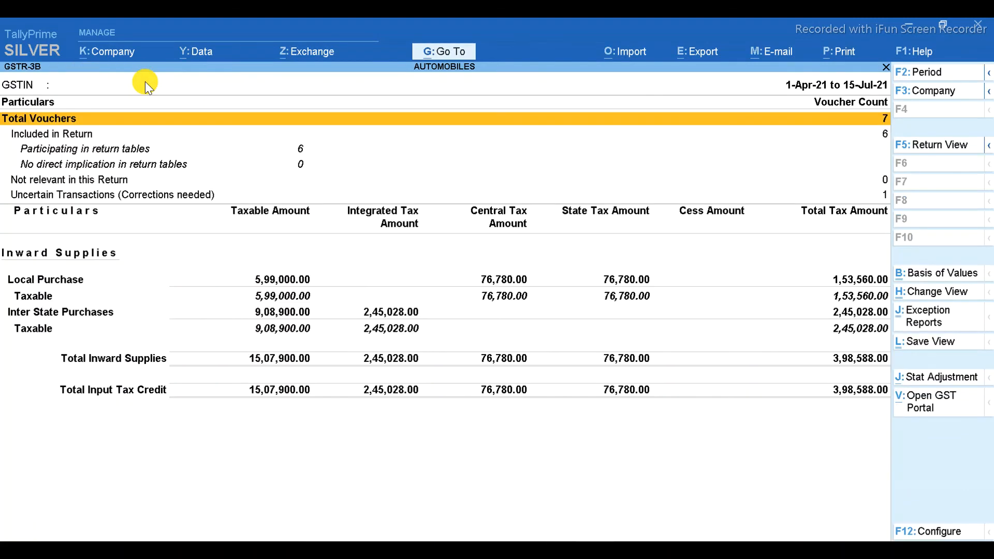
key("Escape")
key("Escape")
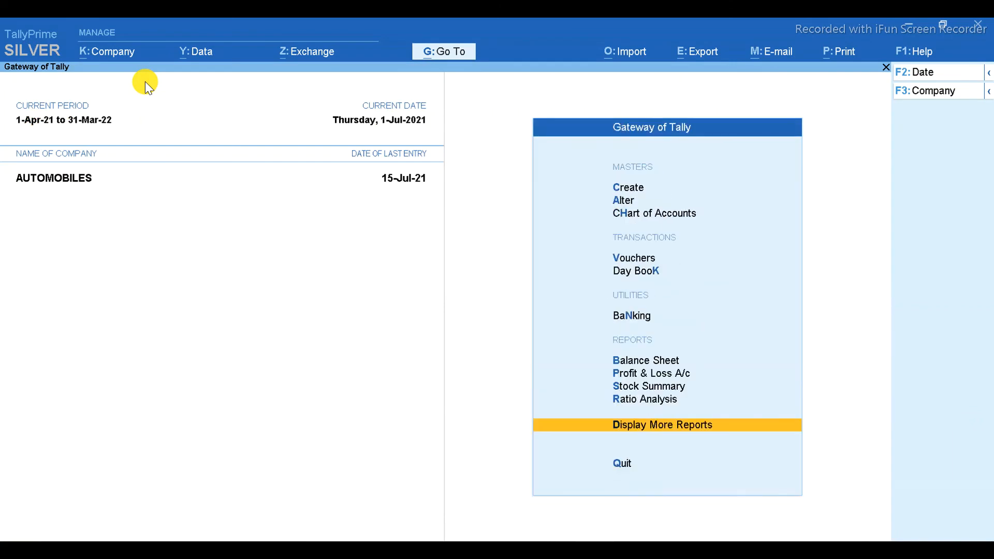
Display the ledger vouchers of ABC PVT LTD- DELHI from the Account Books and open inter-state purchase voucher 0114 for alteration.
key("Return")
type("al")
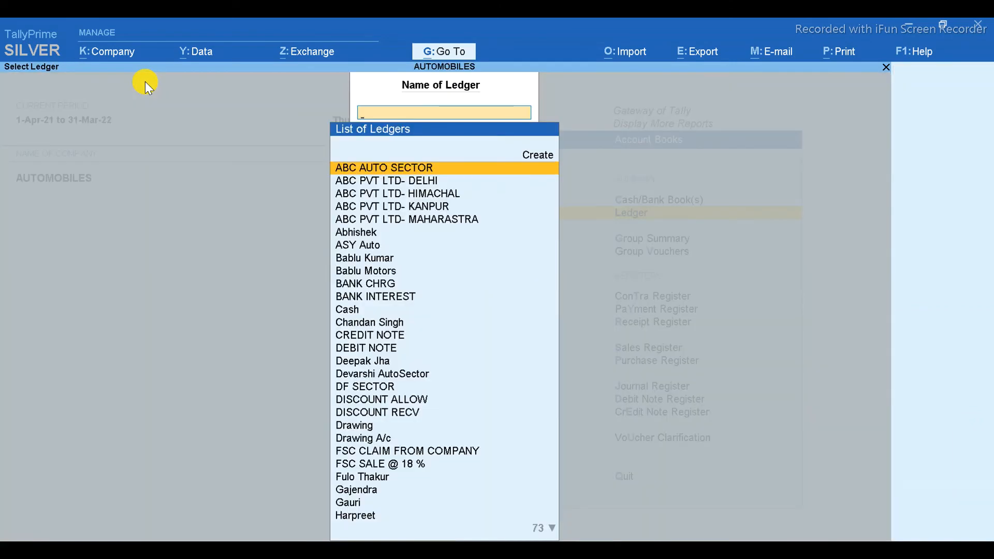
type("ABC")
key("Down")
key("Down")
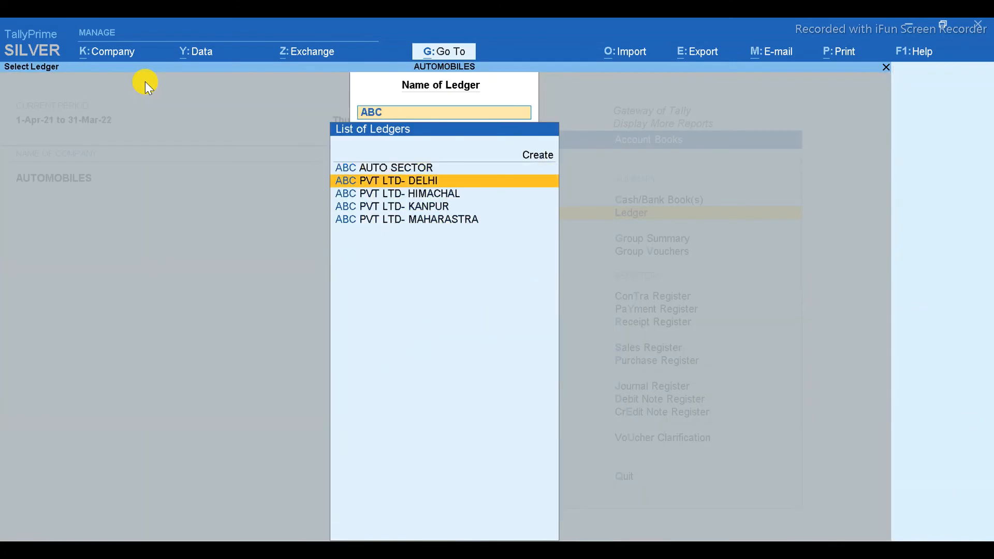
key("Return")
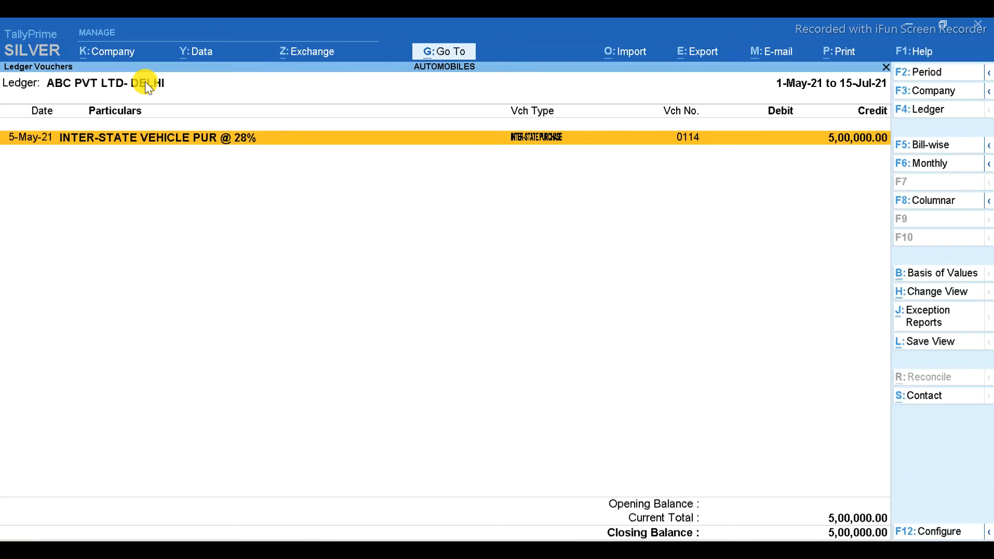
key("Return")
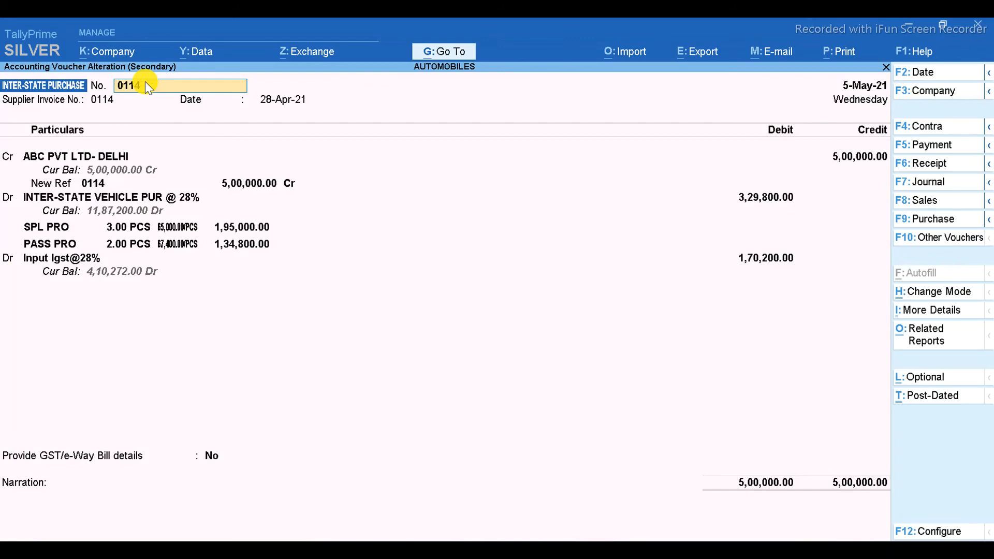
Alter the ABC PVT LTD- DELHI ledger from within the voucher, setting Is TDS Deductable to No, and save it.
key("Return")
key("Return")
key("Return")
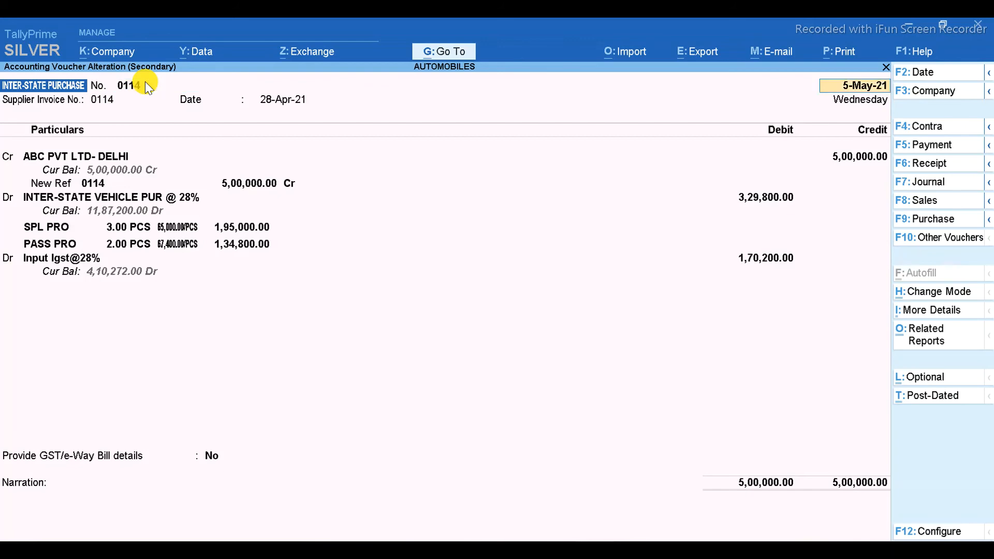
key("Return")
key("ctrl+Return")
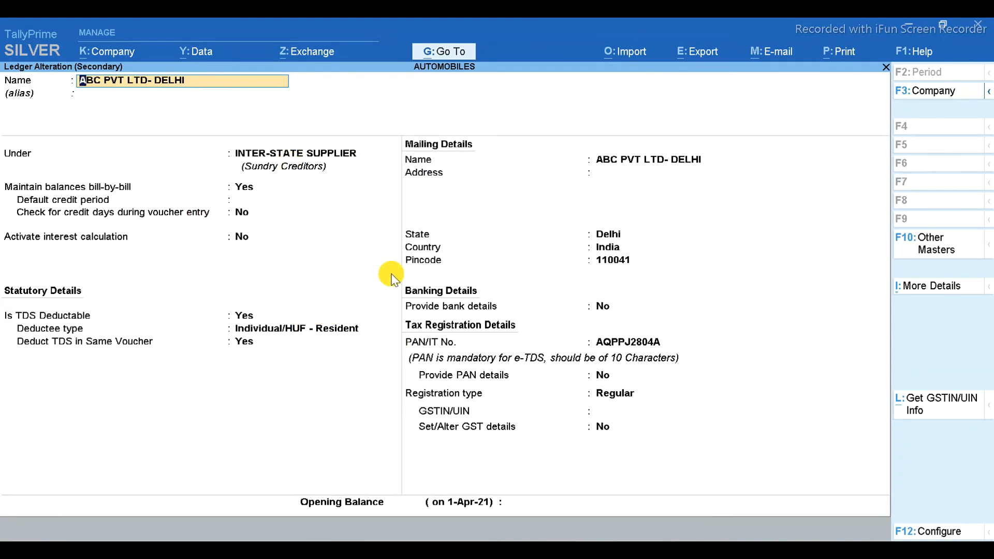
key("Return")
key("Return")
key("Return")
key("Return")
key("Return")
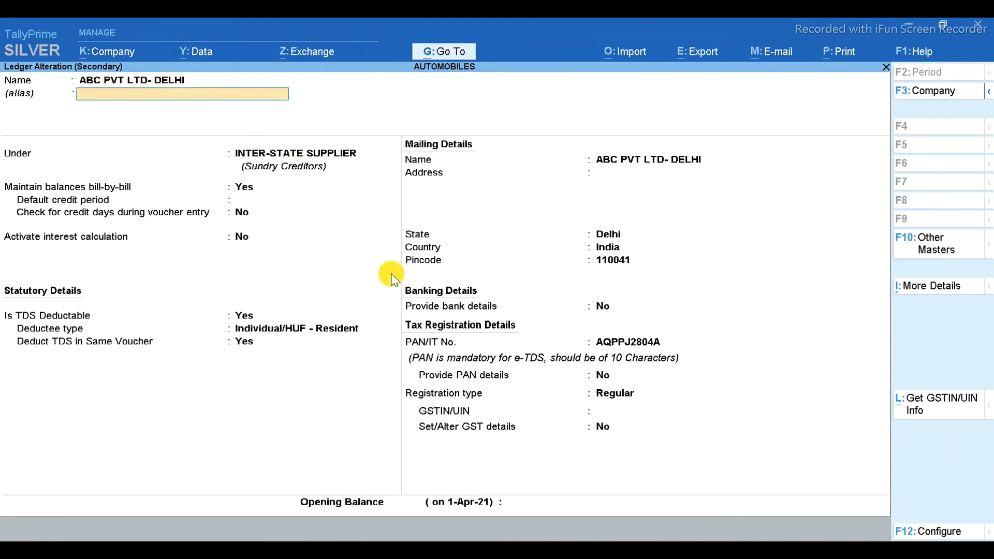
key("Return")
key("Return")
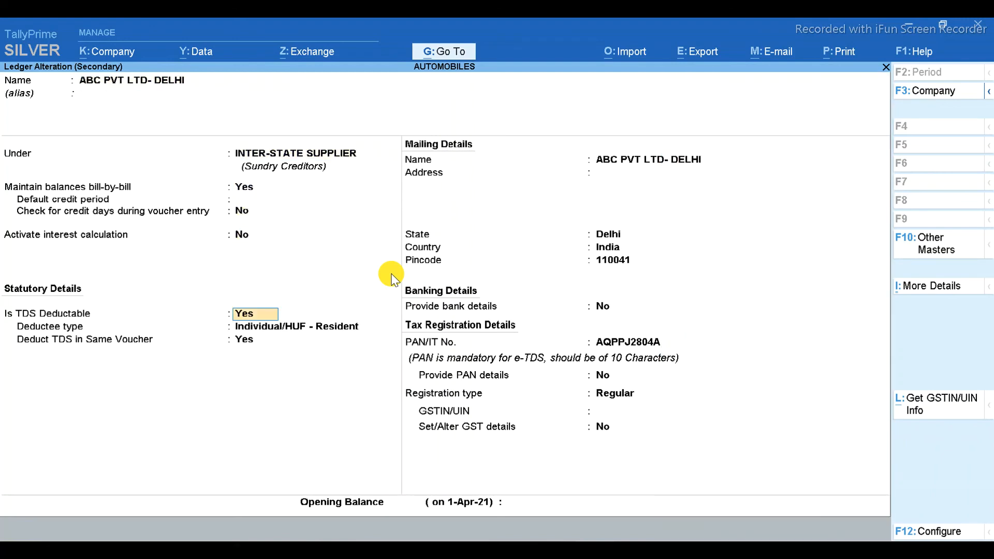
type("N")
key("Return")
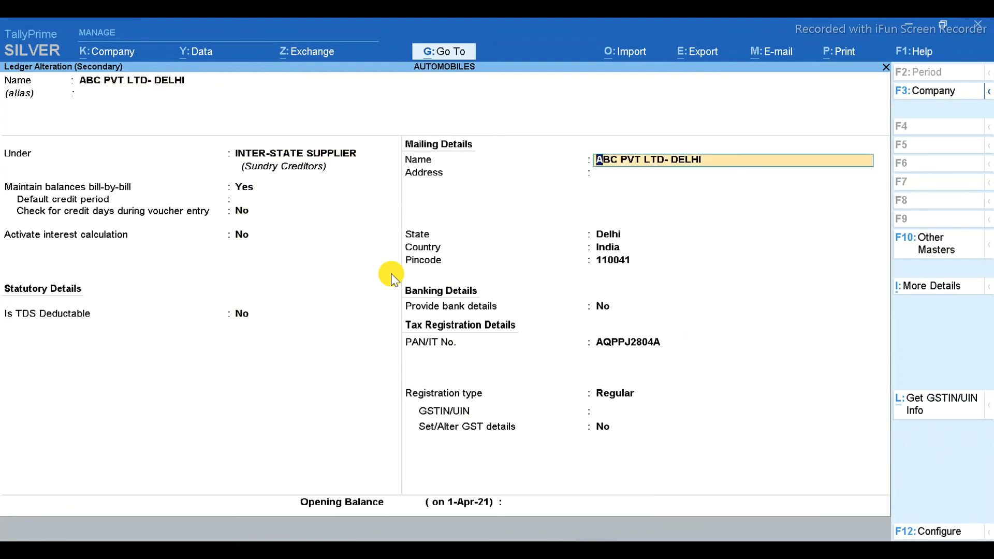
key("ctrl")
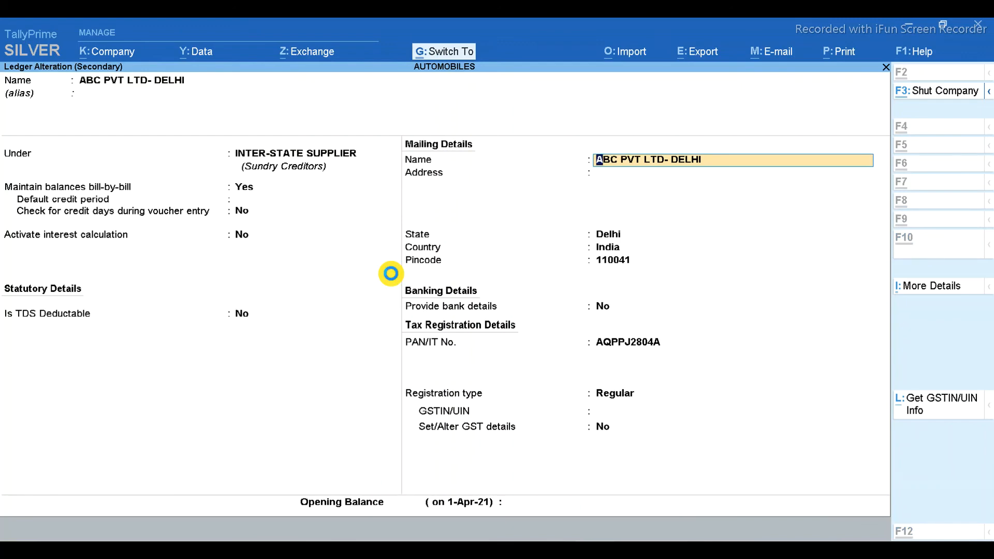
key("ctrl+a")
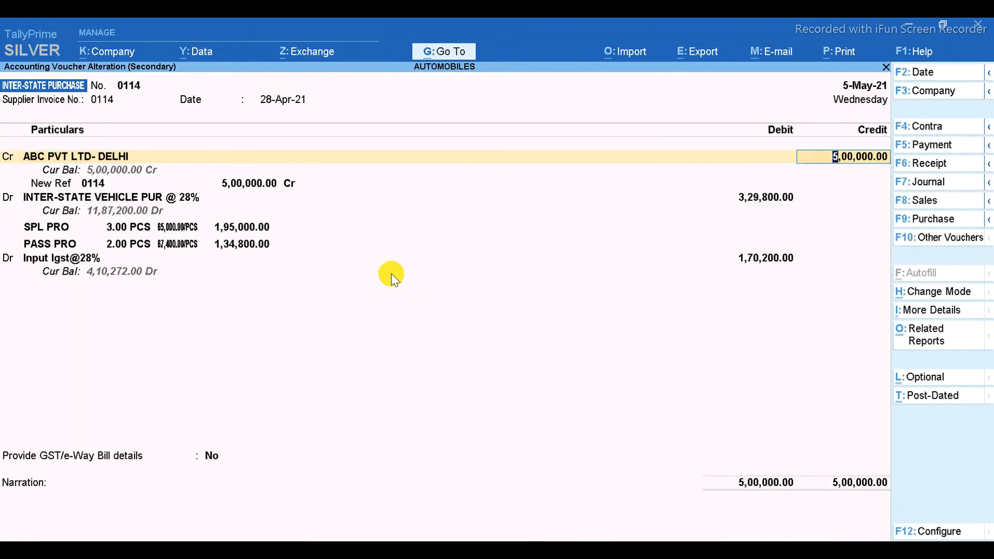
Reopen the ABC PVT LTD- DELHI ledger to recheck its tax and mailing details, and return to the voucher.
key("BackSpace")
key("ctrl+Return")
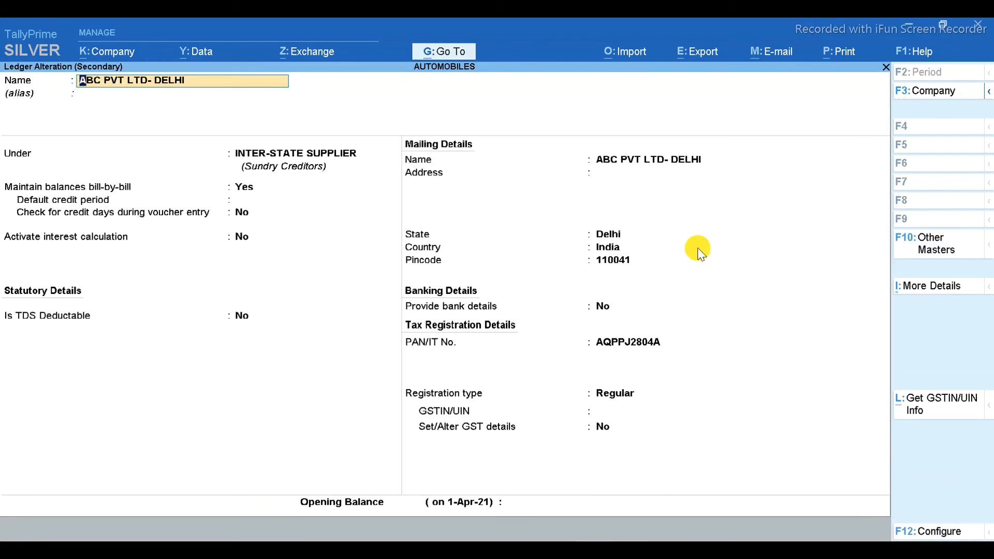
key("ctrl+a")
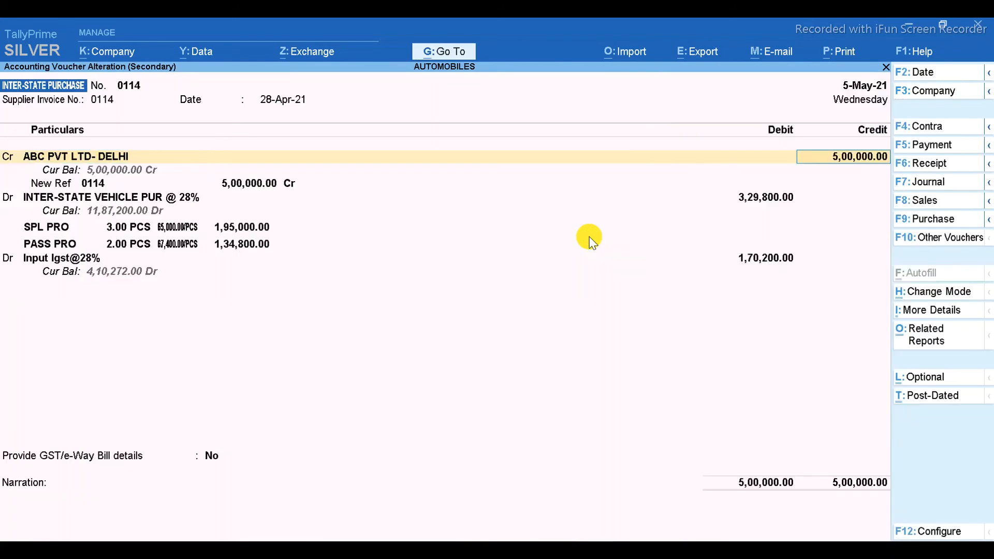
Open the INTER-STATE VEHICLE PUR @ 28% ledger for alteration from the voucher and set Is TDS applicable to Not Applicable.
key("Return")
key("Return")
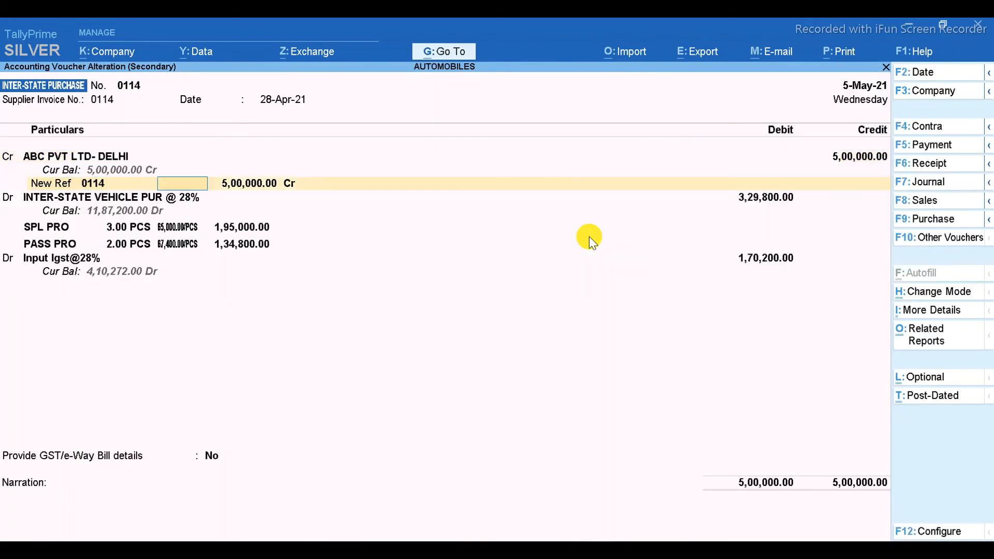
key("Return")
key("Return")
key("Return")
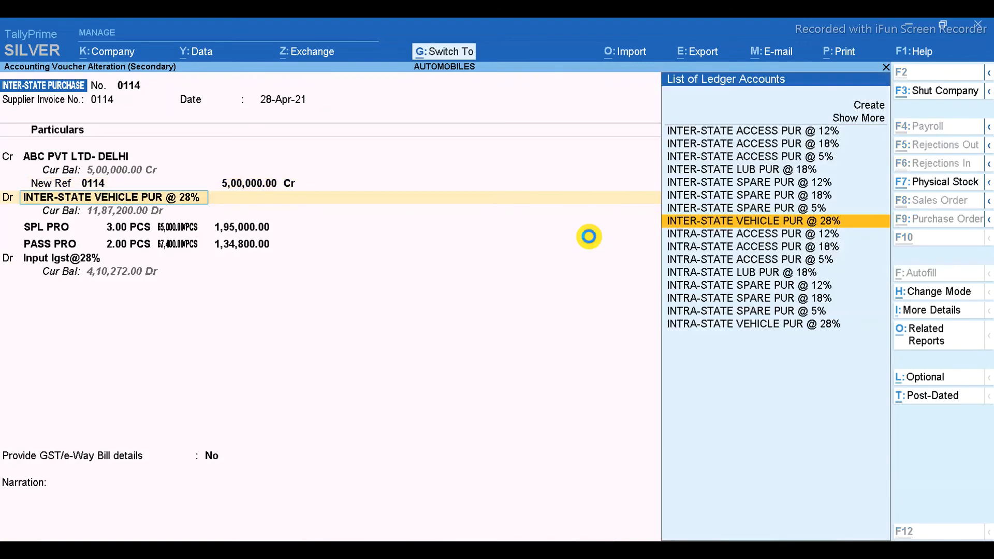
key("ctrl+Return")
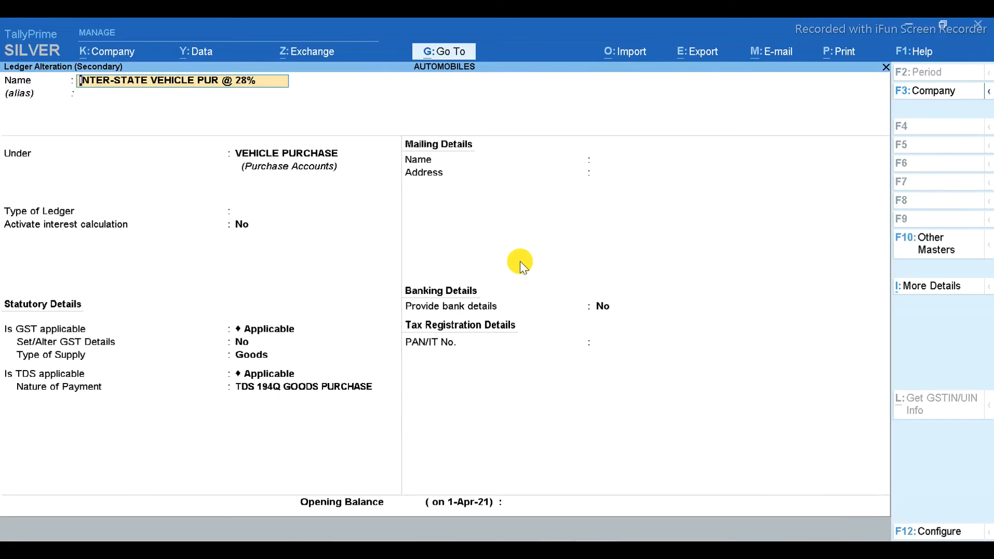
key("Return")
key("Return")
key("Return")
key("Return")
key("Return")
key("Return")
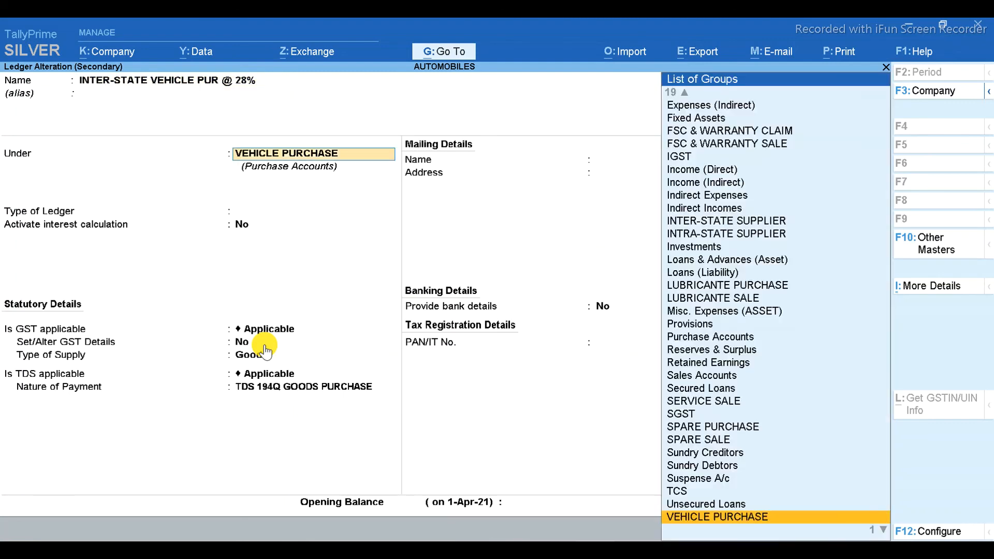
key("Return")
key("Return")
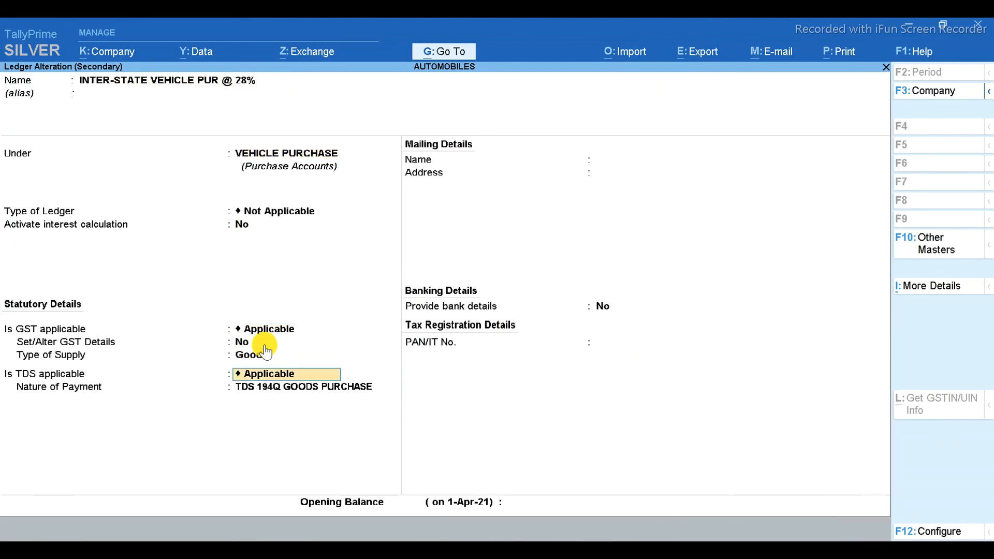
key("Return")
key("Down")
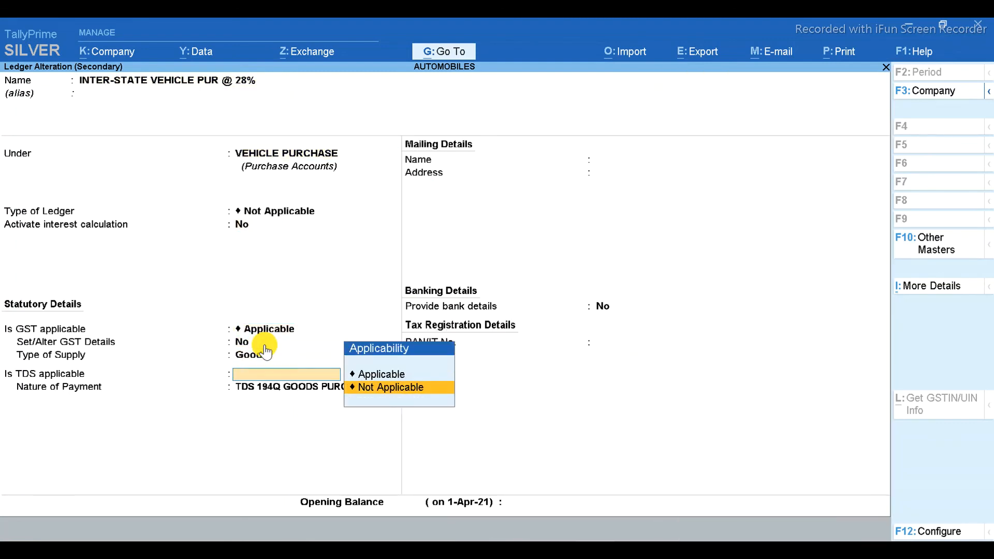
key("Return")
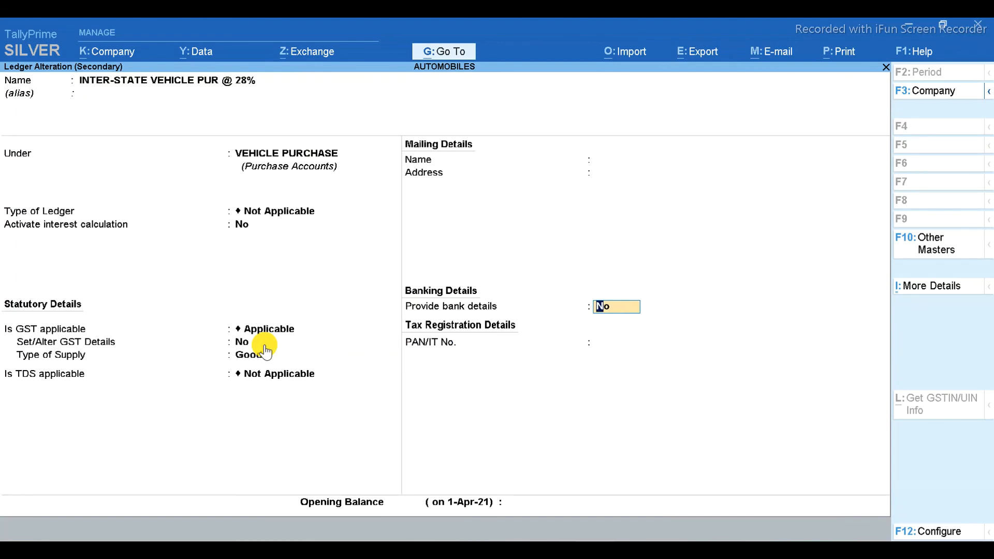
Set Set/Alter GST Details to Yes for the ledger and accept its GST details with Interstate Purchase Taxable and 28% Integrated Tax.
key("BackSpace")
key("BackSpace")
key("BackSpace")
type("y")
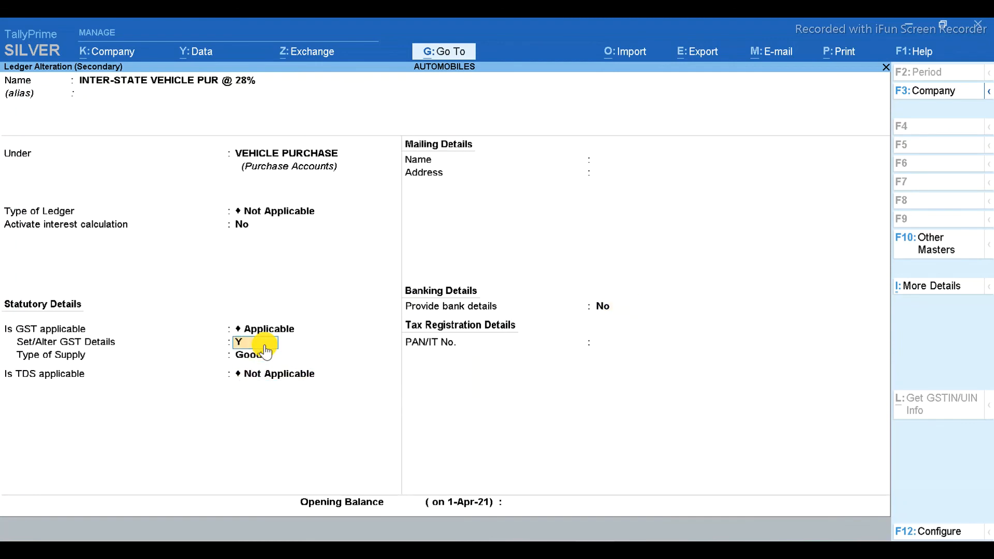
key("Return")
key("Return")
key("Return")
key("Return")
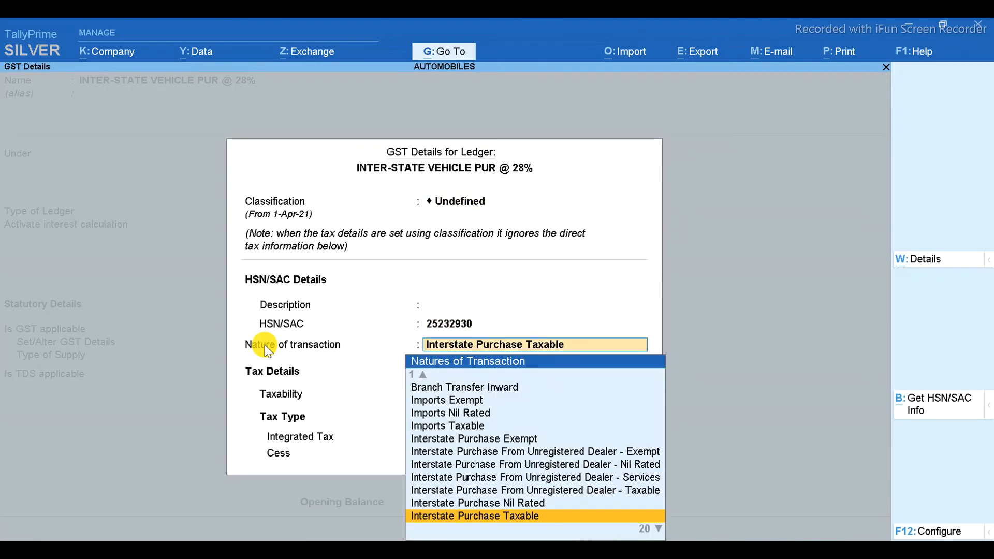
key("Return")
key("Return")
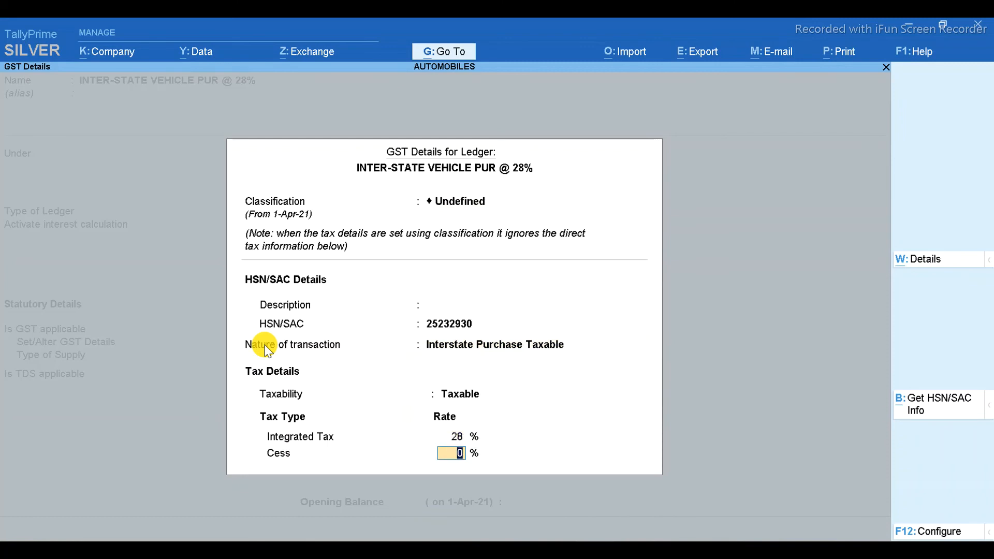
key("ctrl")
key("ctrl+a")
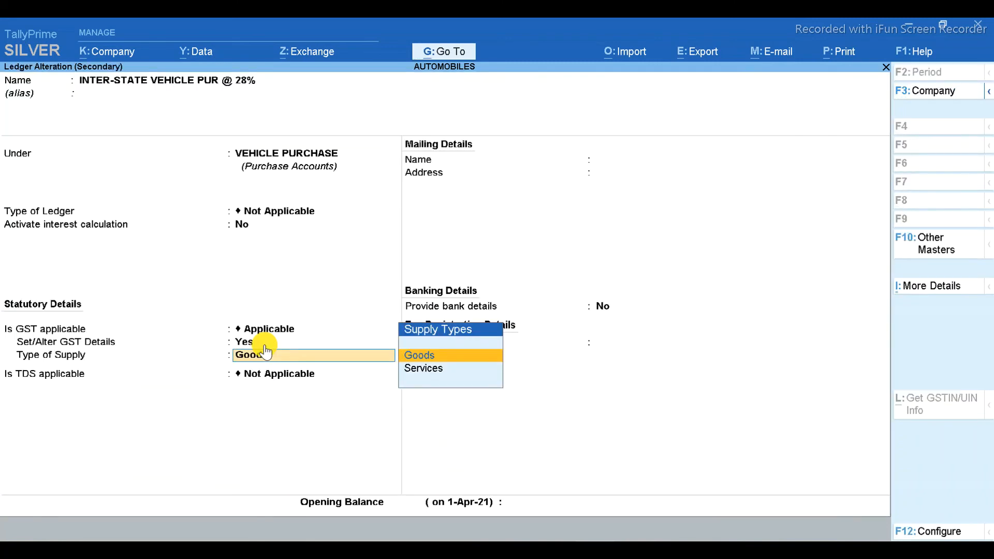
Keep Goods as the type of supply and save the INTER-STATE VEHICLE PUR @ 28% ledger.
key("Return")
key("Return")
key("Return")
key("Return")
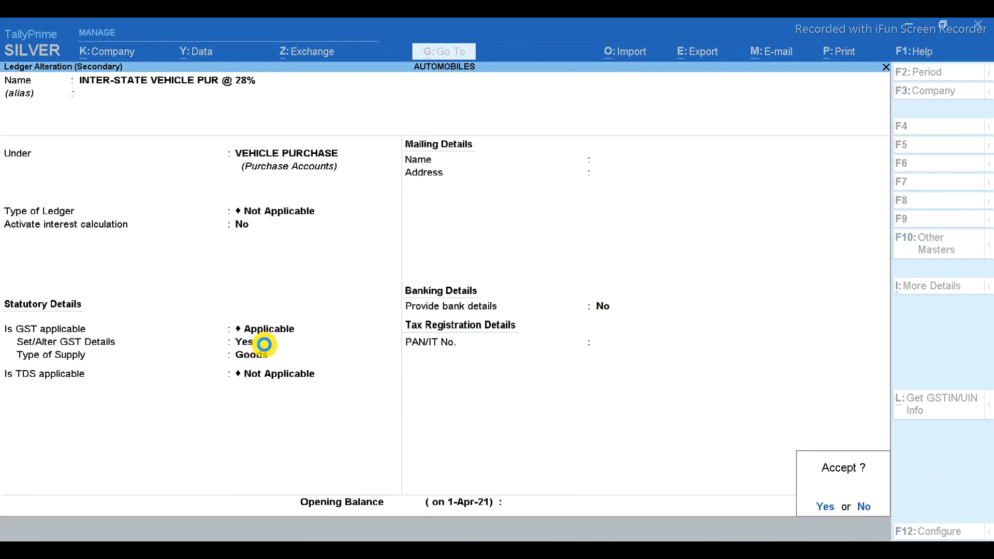
key("Return")
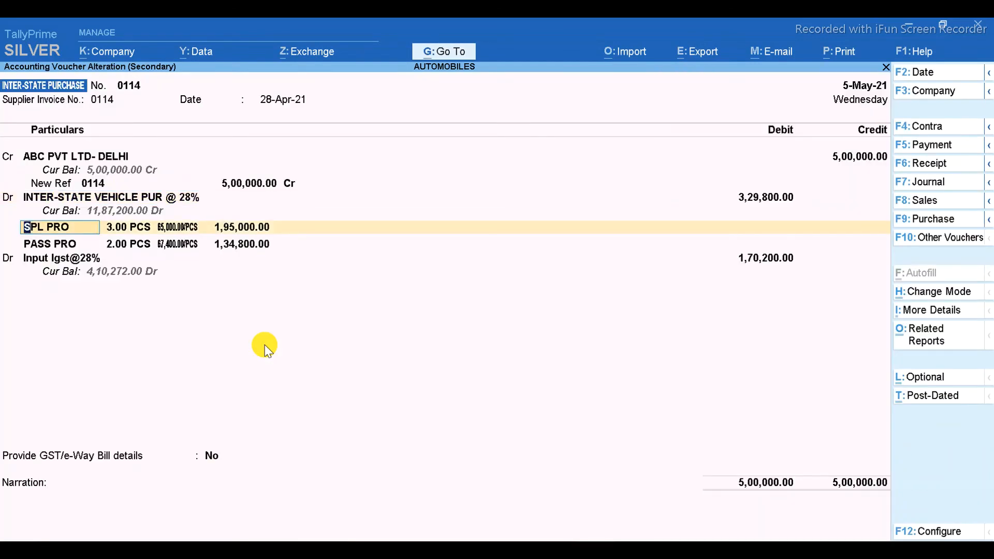
Review and accept the batch allocations of the SPL PRO and PASS PRO items in the voucher.
key("Return")
key("Return")
key("Return")
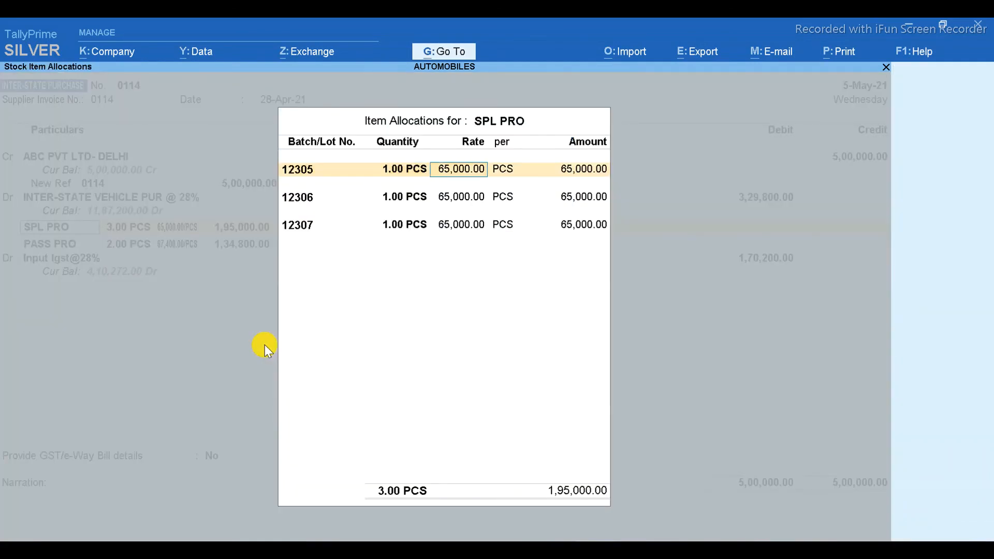
key("ctrl+a")
key("Return")
key("Return")
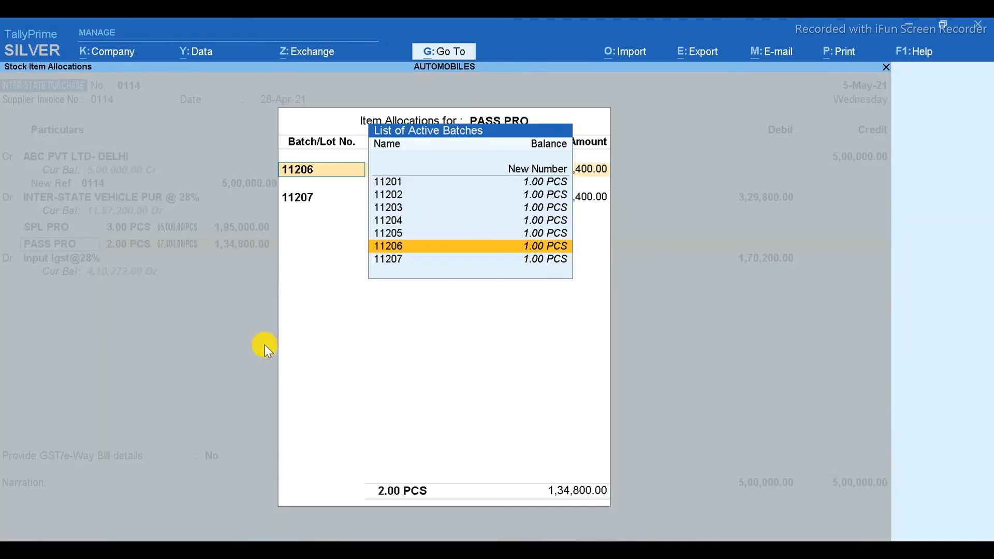
key("ctrl+a")
key("Return")
key("Return")
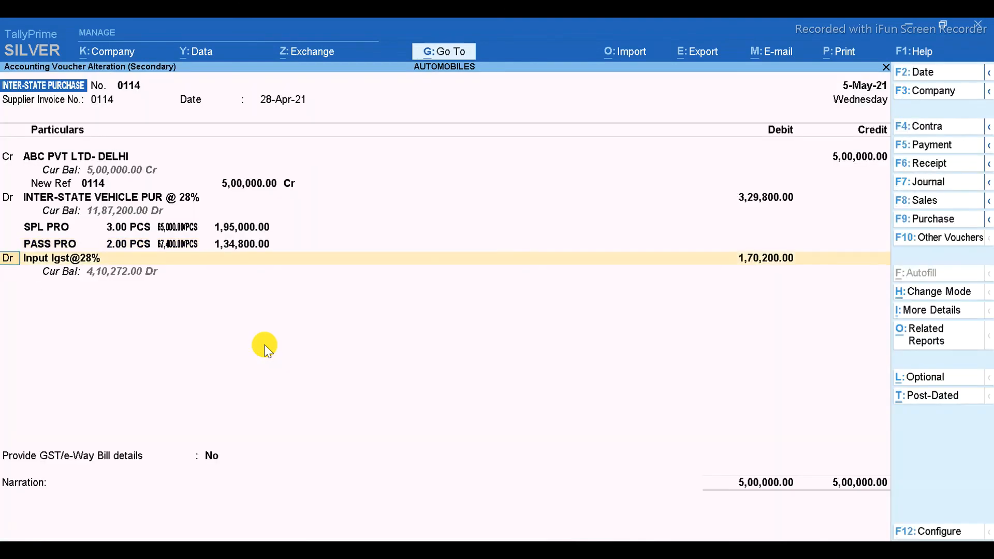
Open the Input Igst@28% ledger from the voucher, check its tax type, percentage, rounding and TDS settings, and accept it.
key("Return")
key("ctrl+Return")
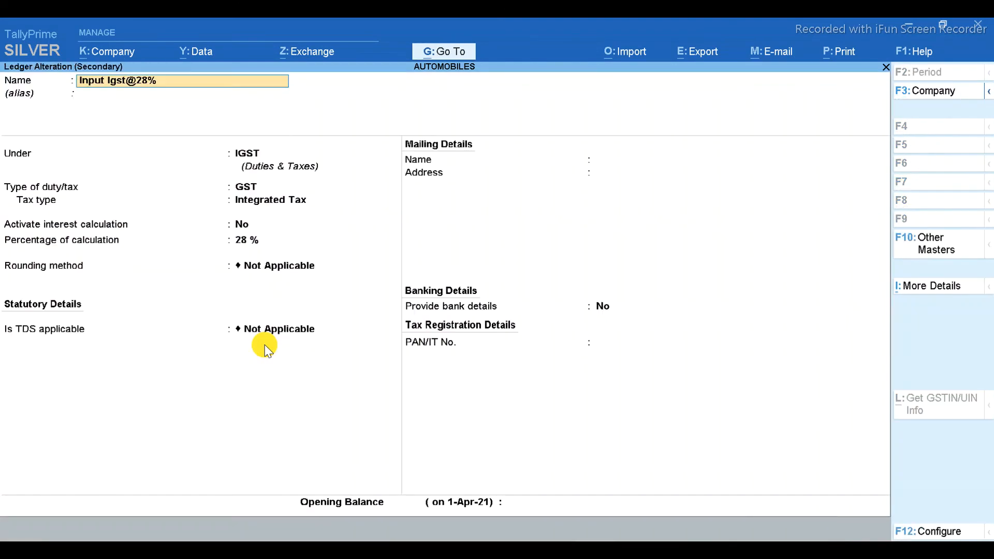
key("Return")
key("Return")
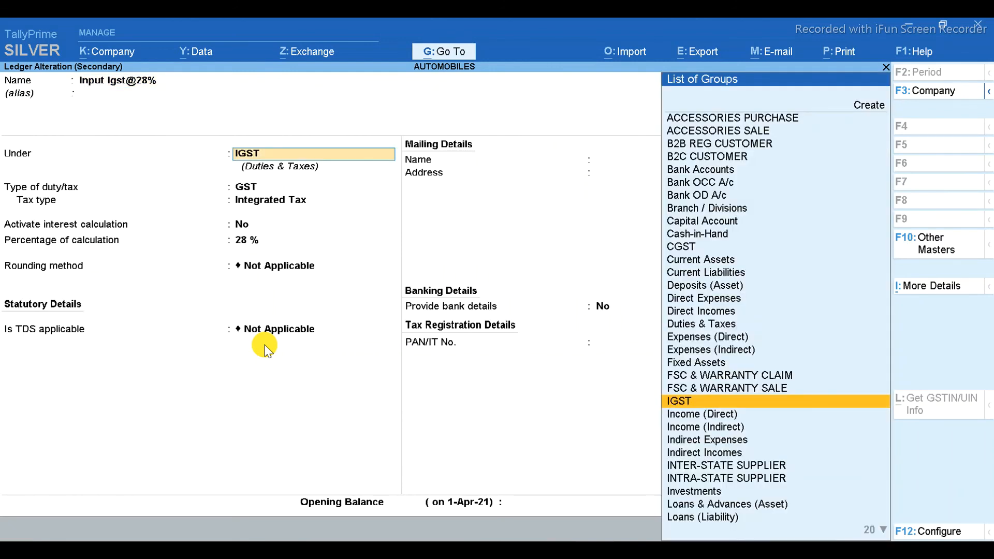
key("Return")
key("Return")
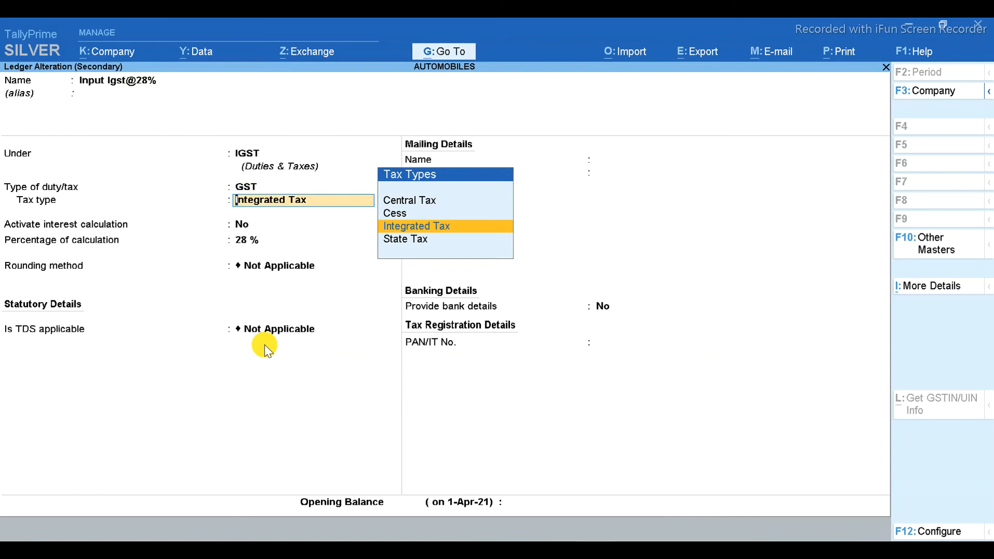
key("Return")
key("Return")
key("Return")
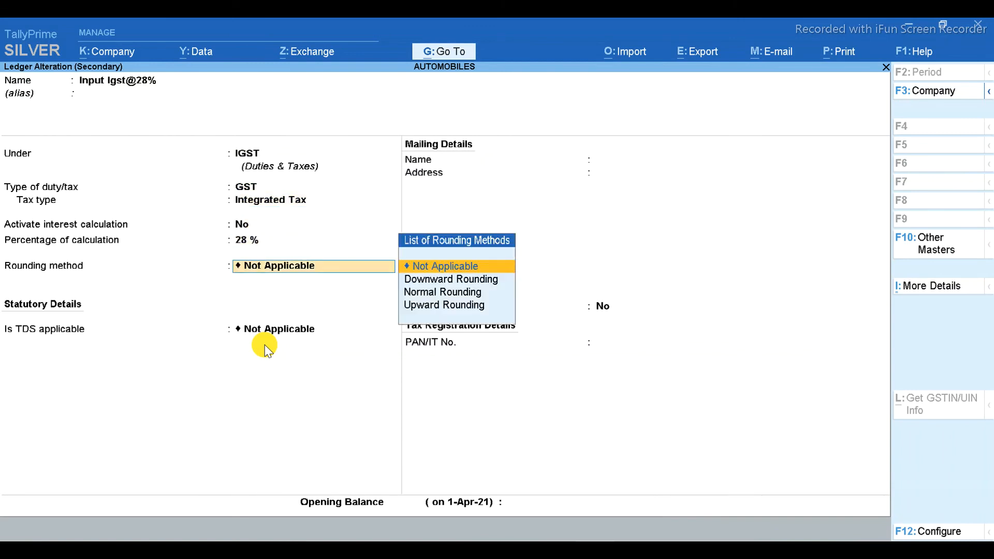
key("Return")
key("Return")
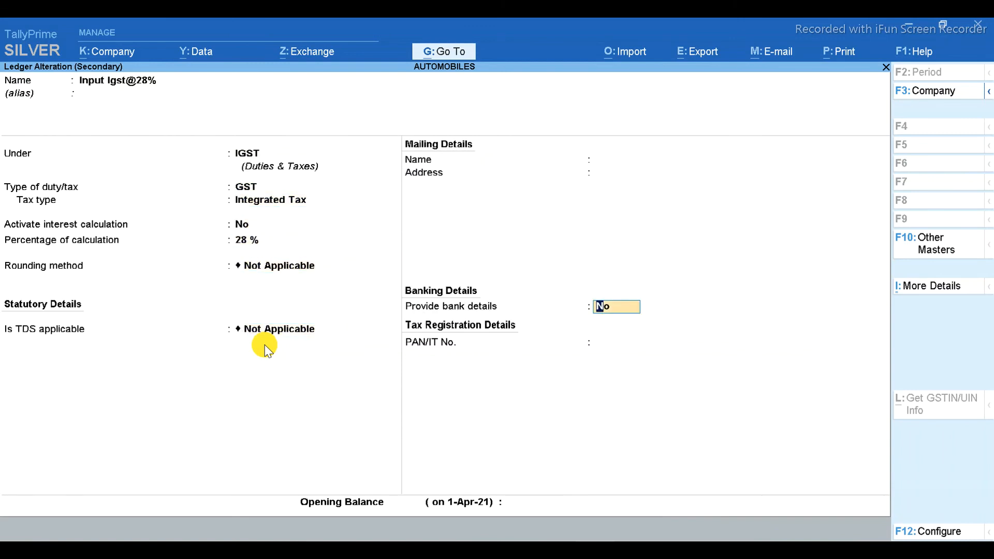
key("ctrl+a")
key("Return")
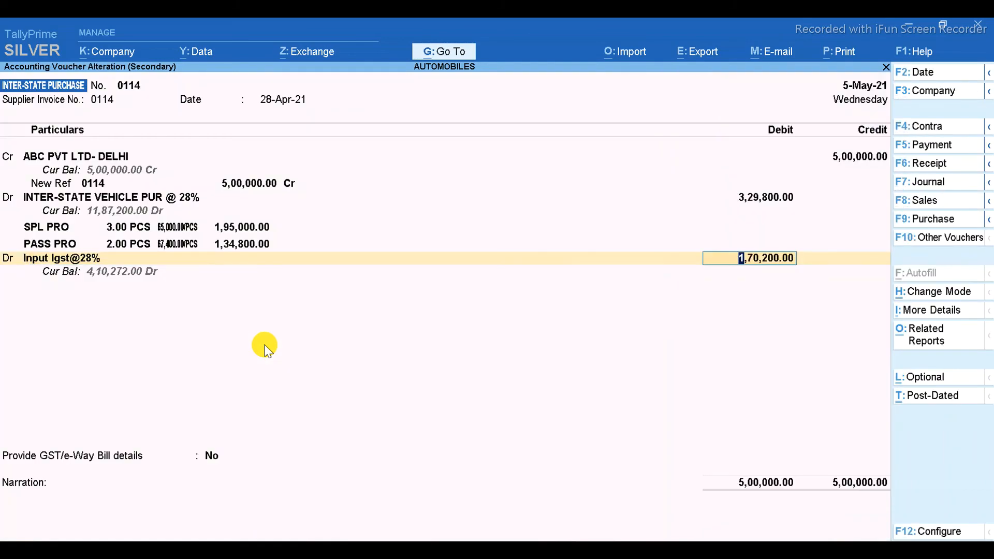
Set Provide GST/e-Way Bill details to Yes, accept the details, and save voucher 0114.
key("Return")
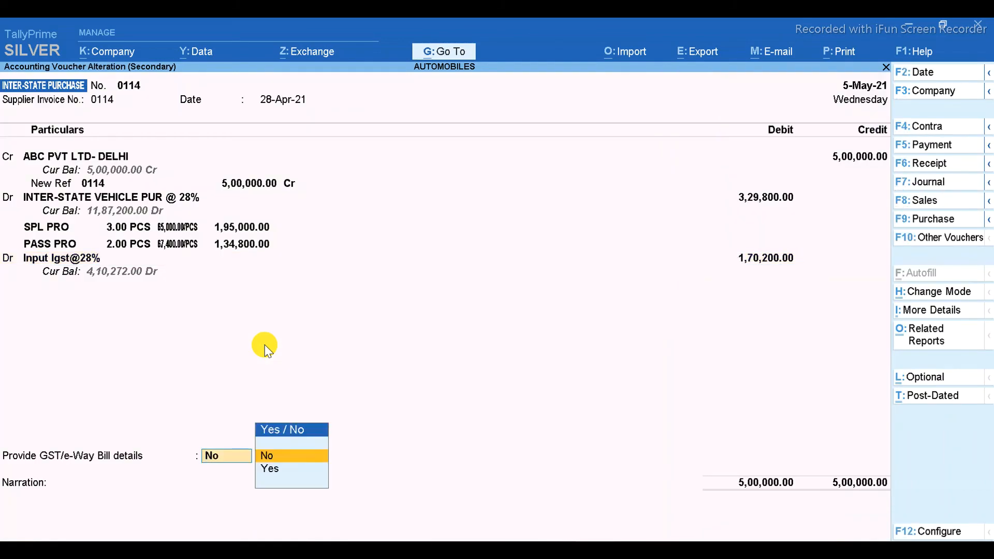
type("y")
key("Return")
key("Return")
key("ctrl+a")
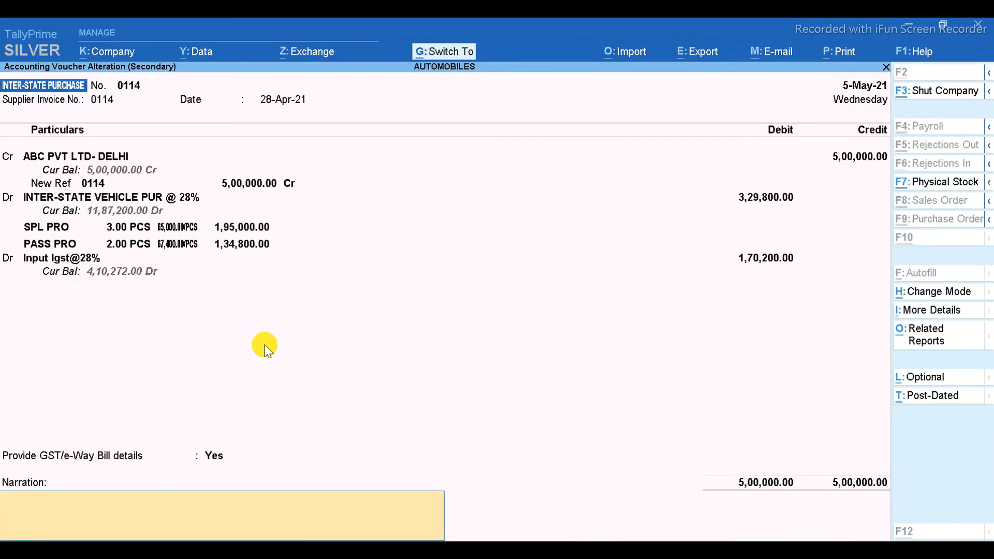
key("ctrl+a")
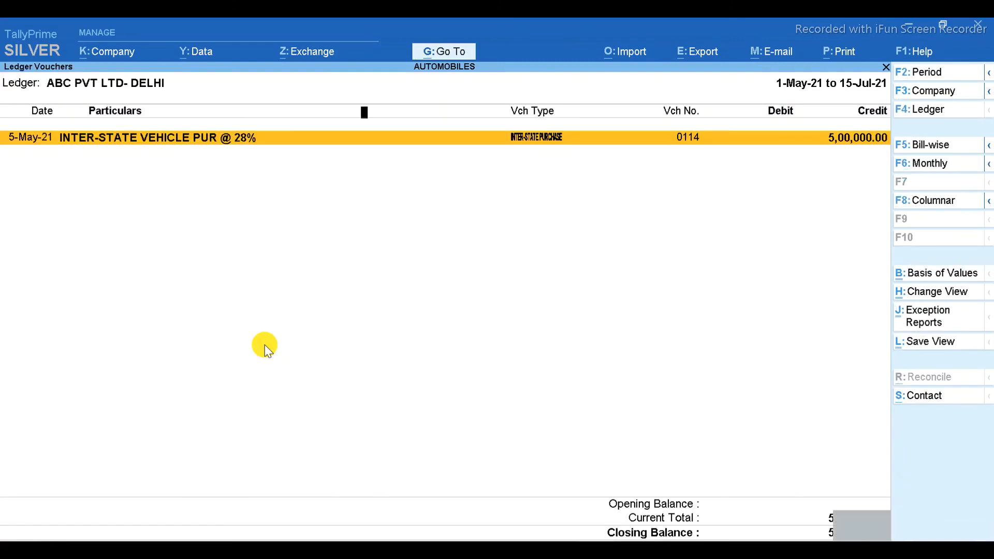
Leave the ledger vouchers and open the GSTR-3B report from the GST reports.
key("Escape")
key("Escape")
key("Escape")
key("Escape")
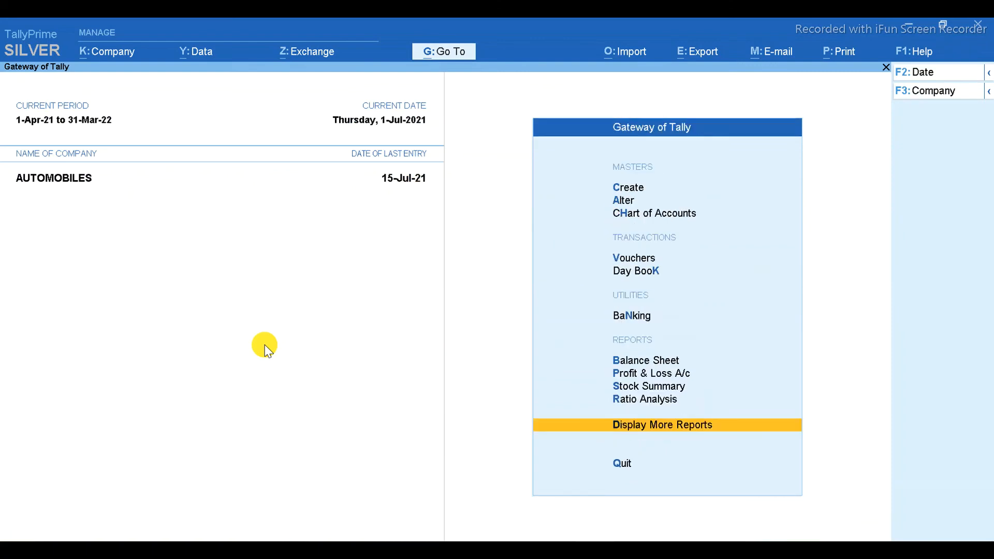
key("d")
key("u")
key("g")
key("Return")
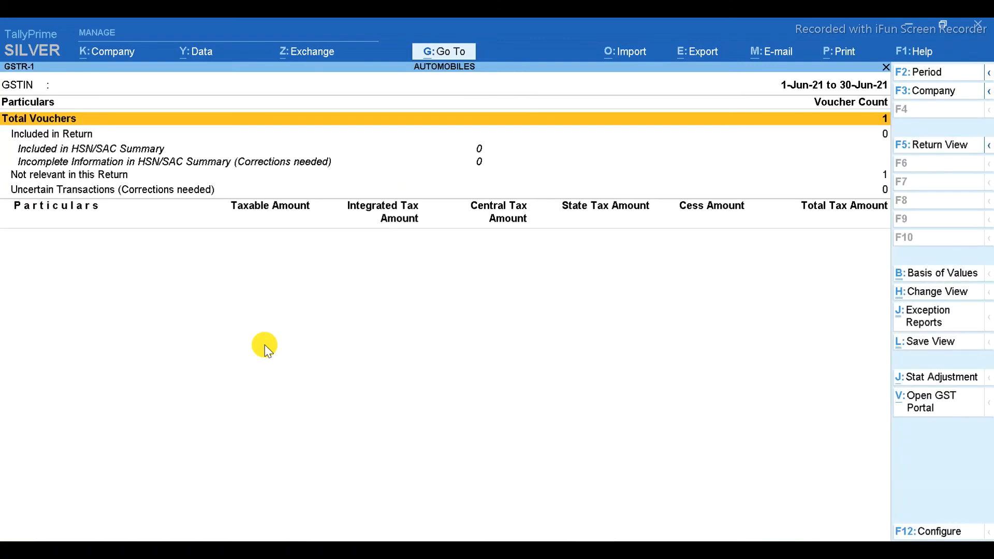
key("Escape")
key("Down")
key("Down")
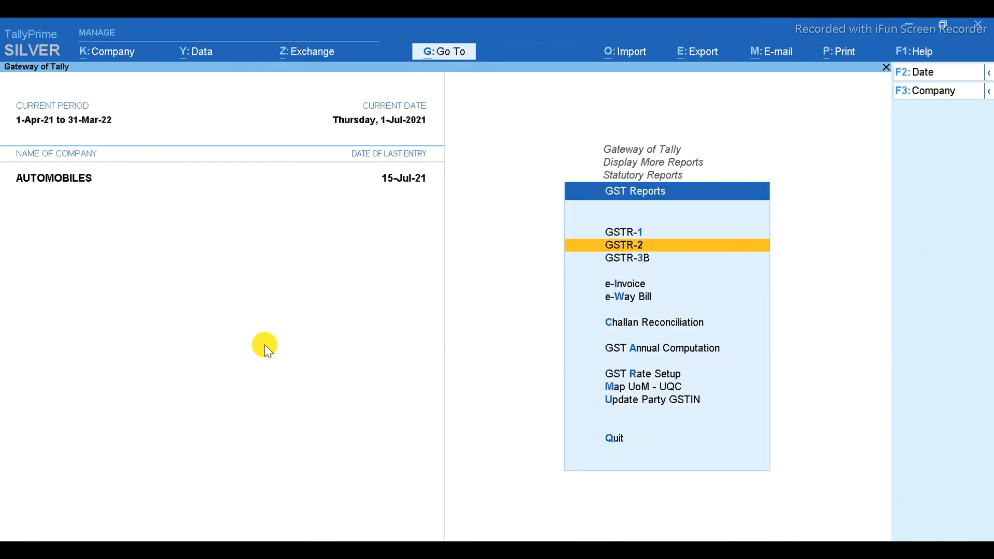
key("Return")
Check the June voucher counts in GSTR-3B and change the report period to start on 1-Apr-21.
key("Down")
key("Down")
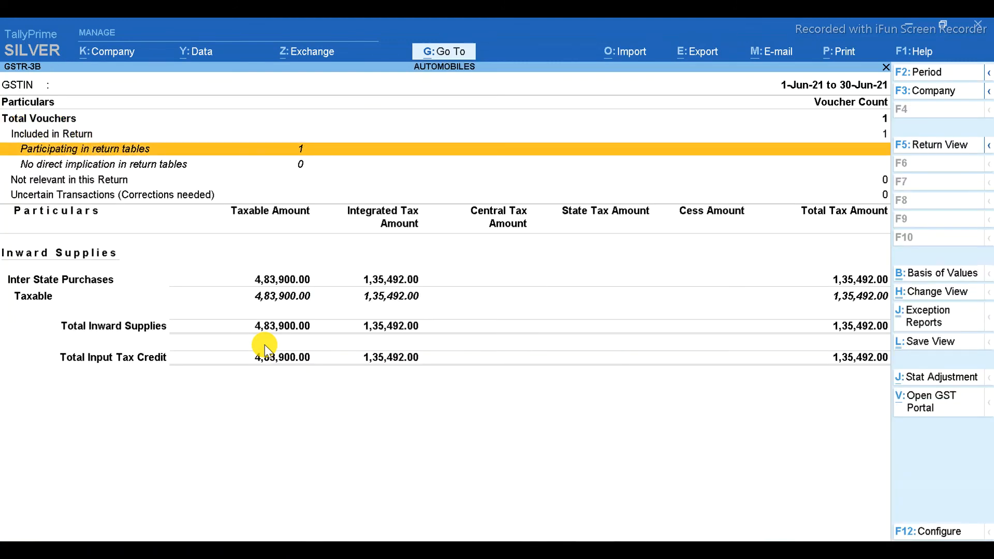
key("Down")
key("Down")
key("Down")
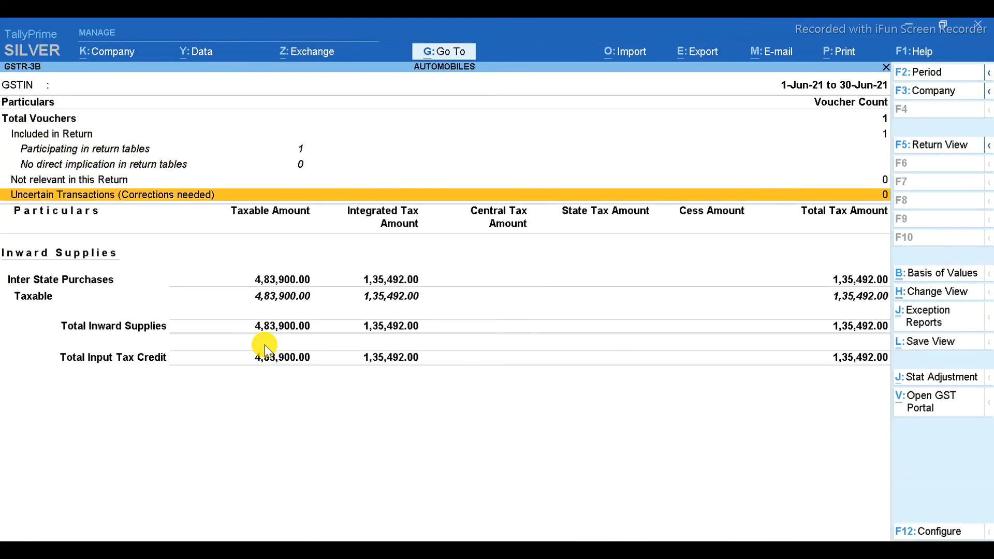
key("F2")
type("1-4")
key("Return")
key("Return")
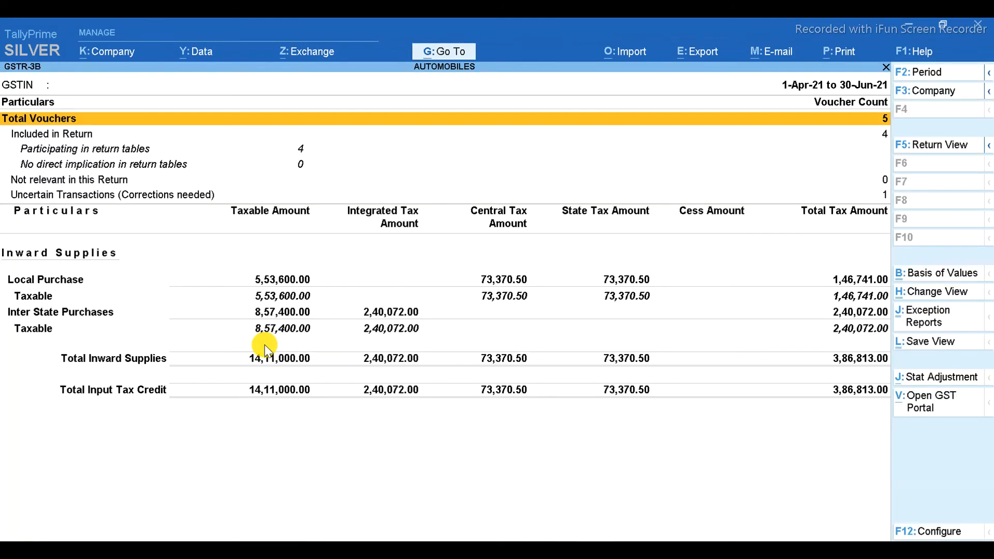
Drill into the uncertain transactions and examine the tax mismatch details of inter-state purchase voucher 0114.
key("Down")
key("Down")
key("Down")
key("Down")
key("Down")
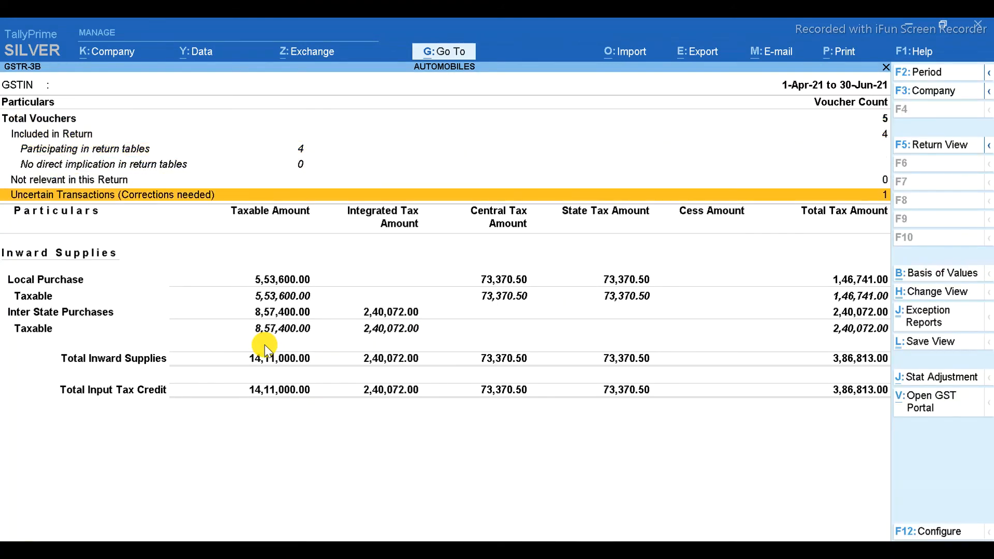
key("Return")
key("Return")
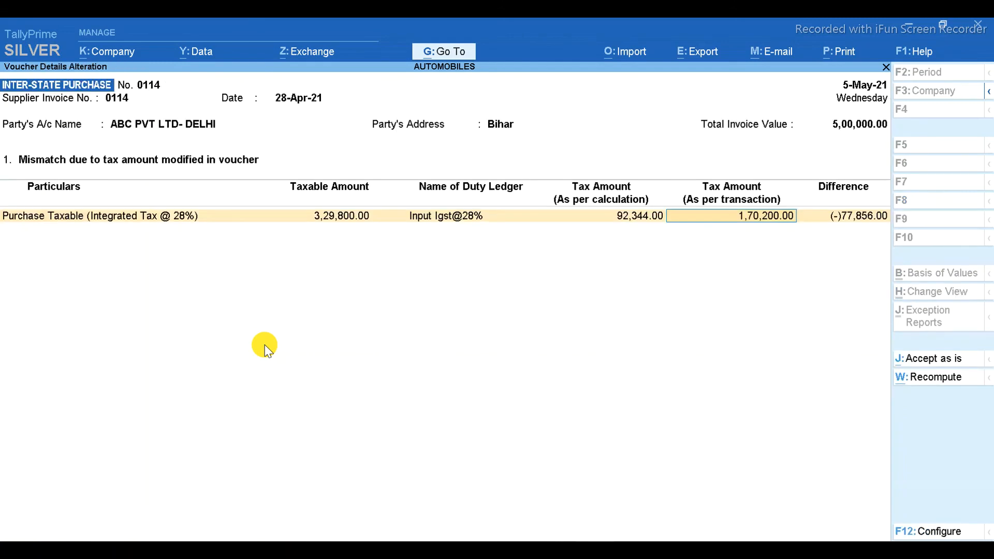
key("Return")
key("Escape")
key("Escape")
key("Escape")
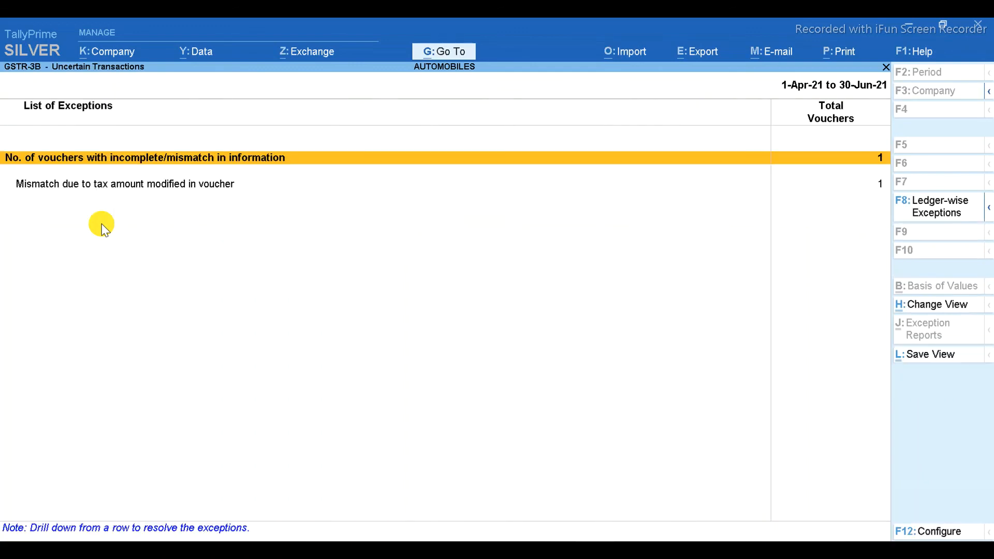
Leave the GST reports and display the ledger vouchers of ABC PVT LTD- DELHI from the Account Books.
key("Escape")
key("Escape")
key("Escape")
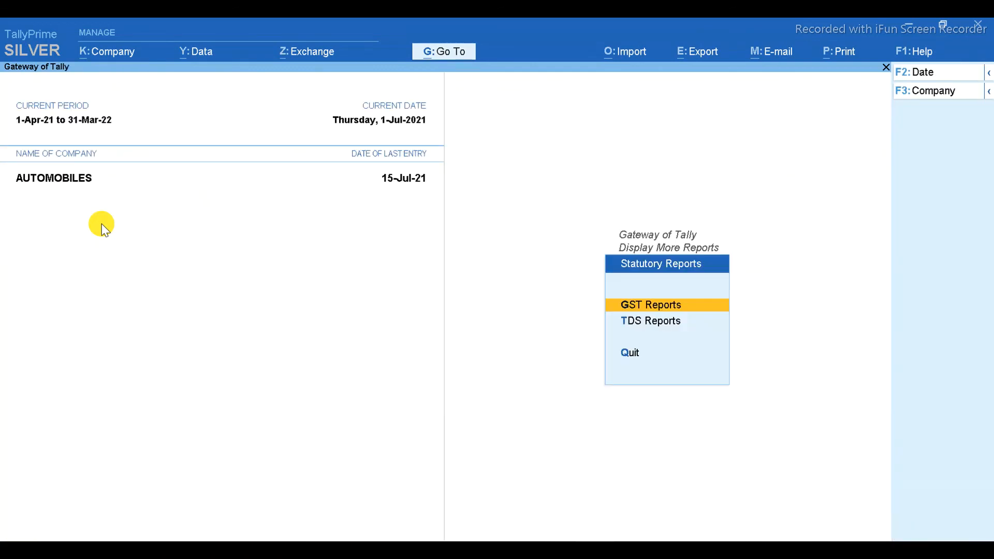
key("Escape")
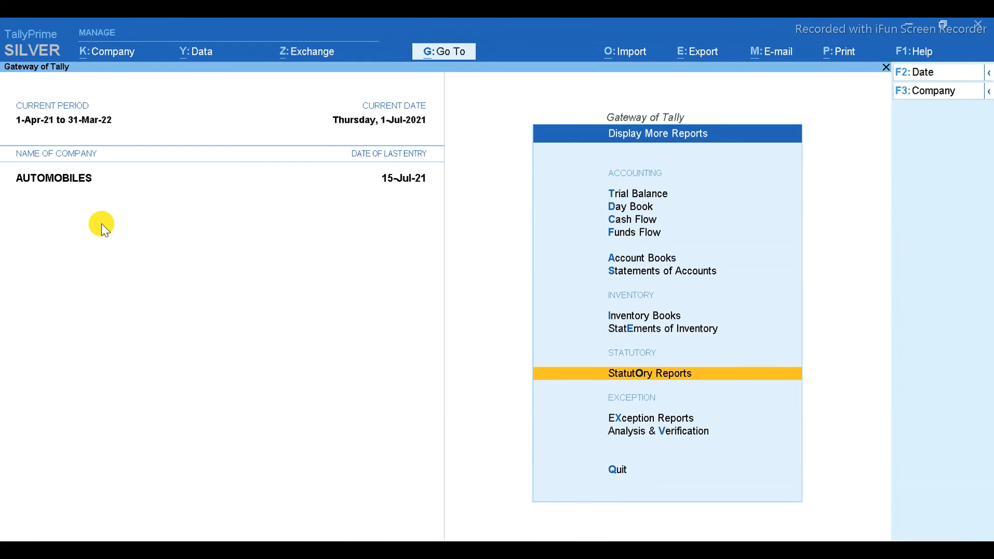
key("Escape")
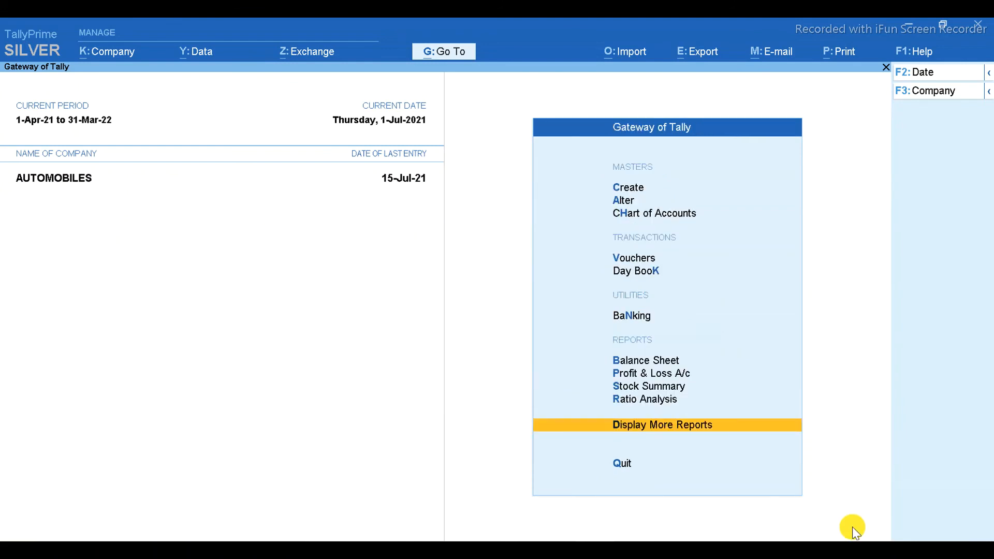
key("Return")
key("Escape")
key("d")
key("a")
key("l")
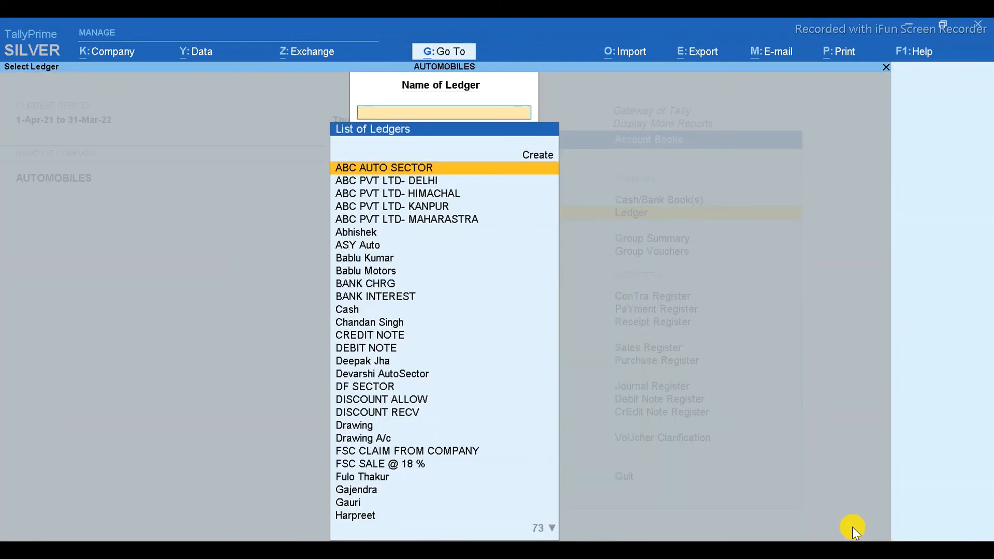
key("Escape")
key("Return")
key("Down")
key("Return")
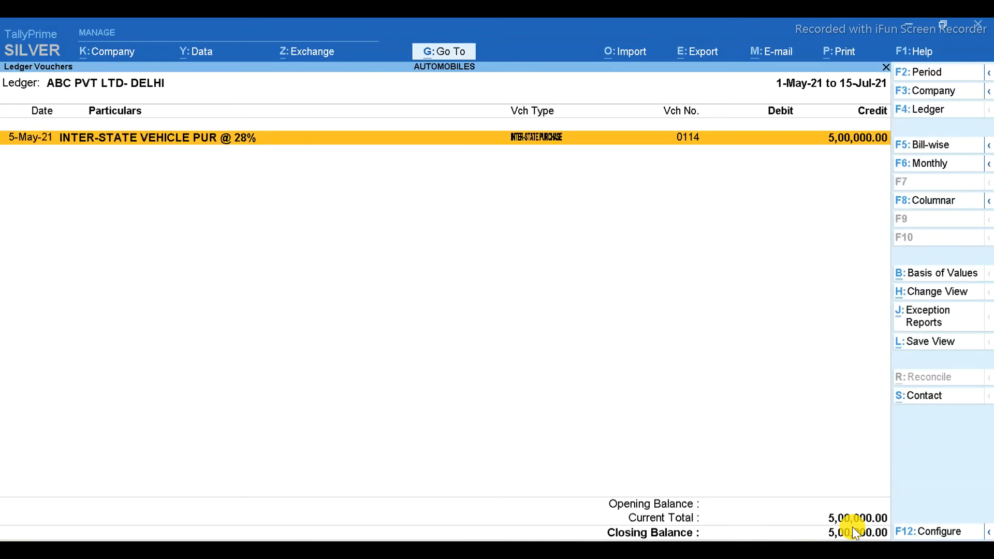
Open inter-state purchase voucher 0114 for alteration and advance to its INTER-STATE VEHICLE PUR @ 28% ledger line.
key("Return")
key("Return")
key("Return")
key("Return")
key("Return")
key("Return")
key("Return")
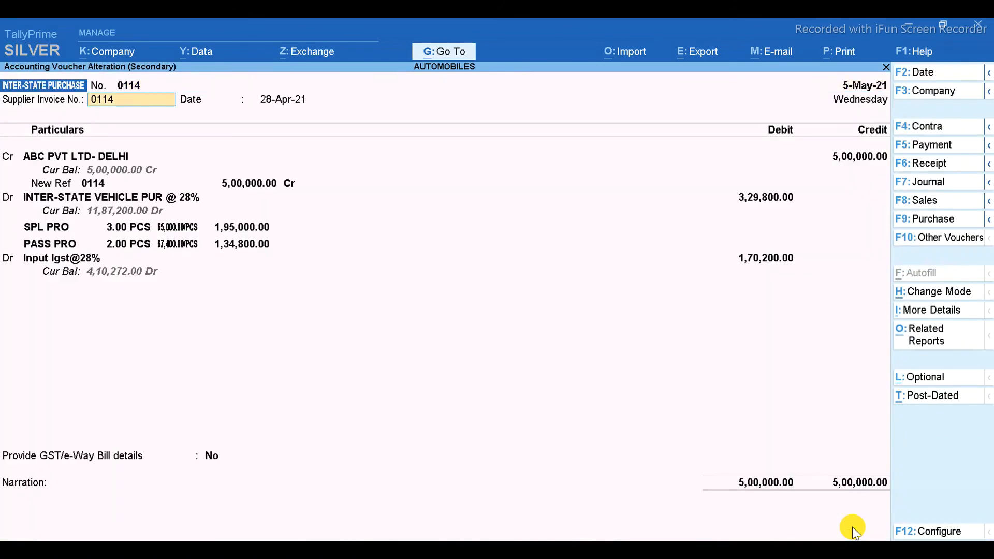
key("Return")
key("Return")
key("Return")
key("Return")
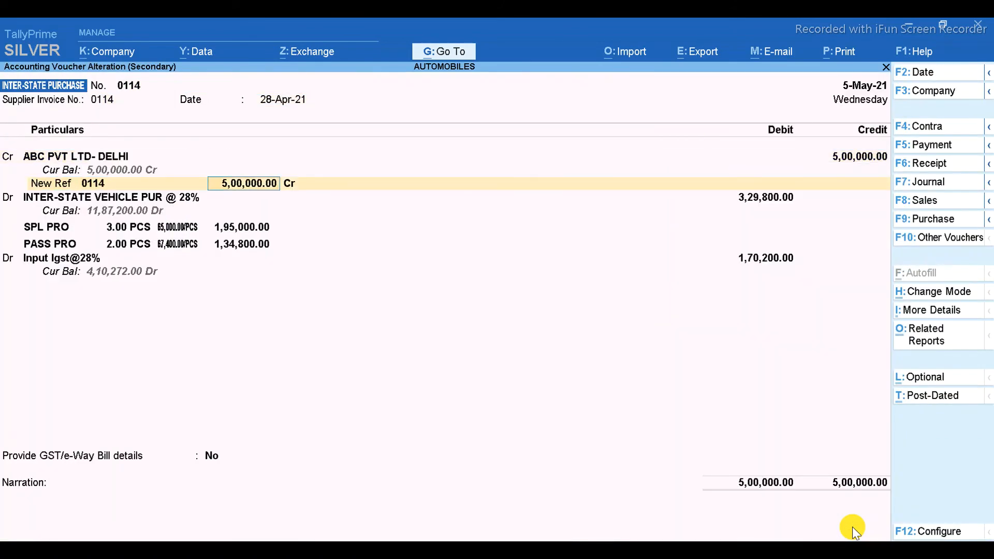
key("BackSpace")
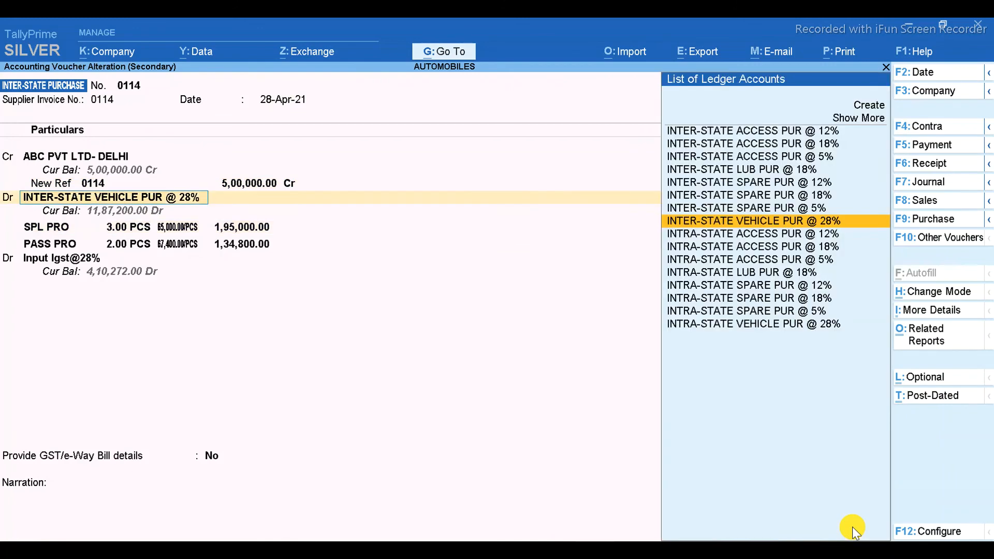
Open the INTER-STATE VEHICLE PUR @ 28% ledger from the voucher and display its GST details.
key("ctrl+Return")
key("Return")
key("Return")
key("Return")
key("Return")
key("Return")
key("Return")
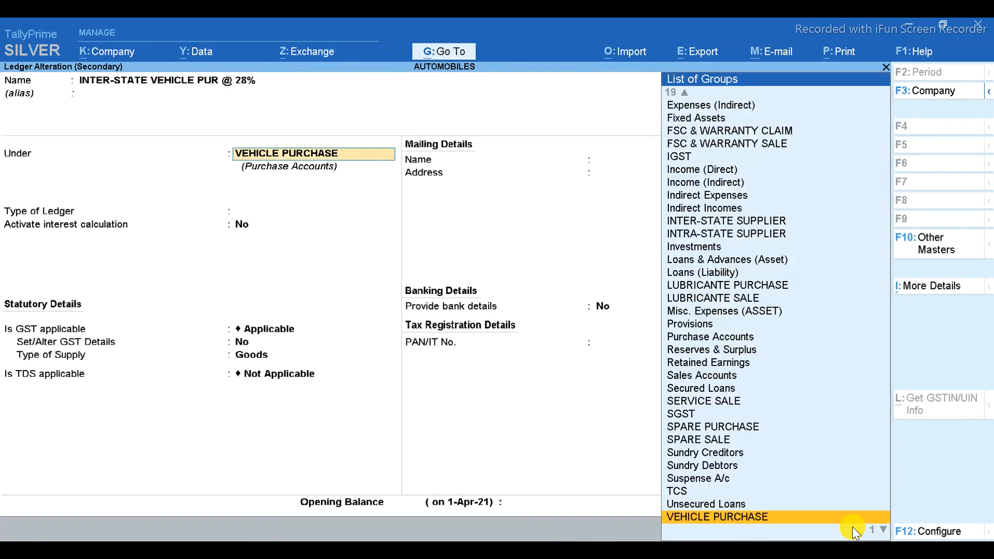
type("Y")
key("Return")
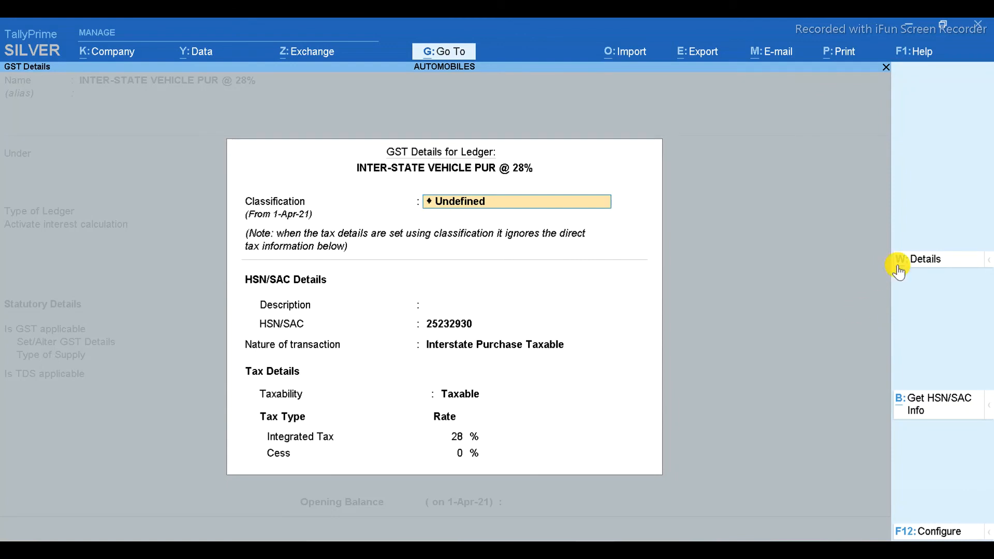
Review the purchase ledger's tax rate history, then accept the GST details and the ledger to return to the voucher.
left_click(914, 261)
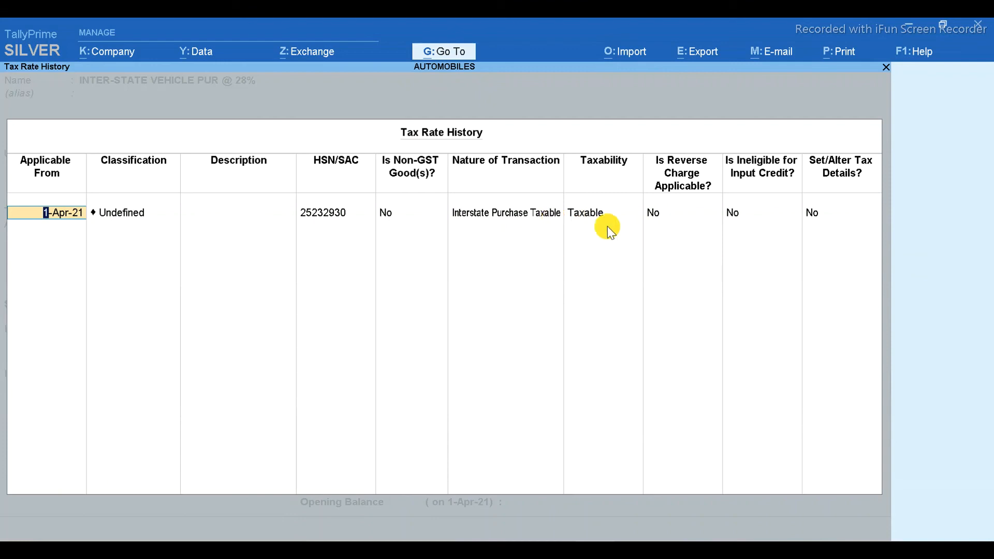
left_click(136, 223)
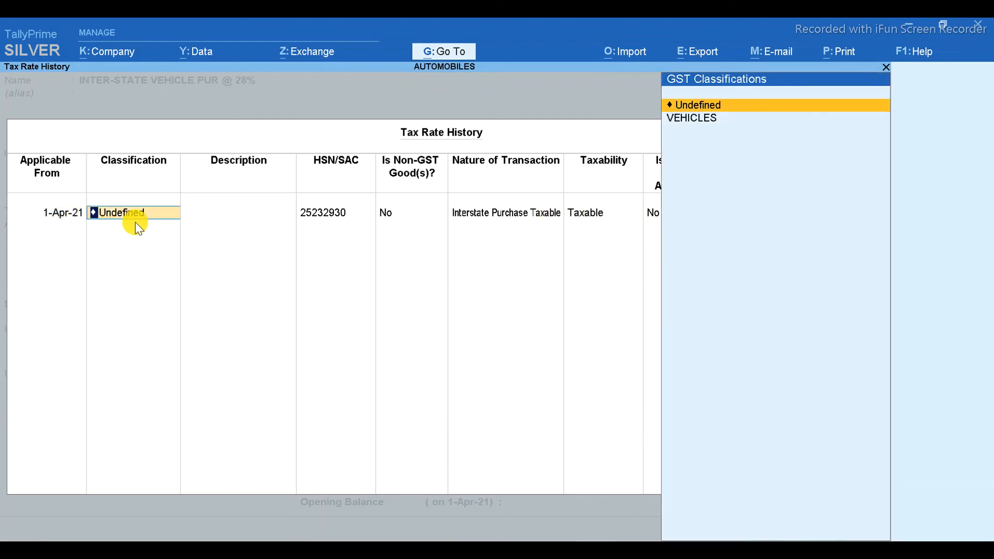
key("Return")
key("Return")
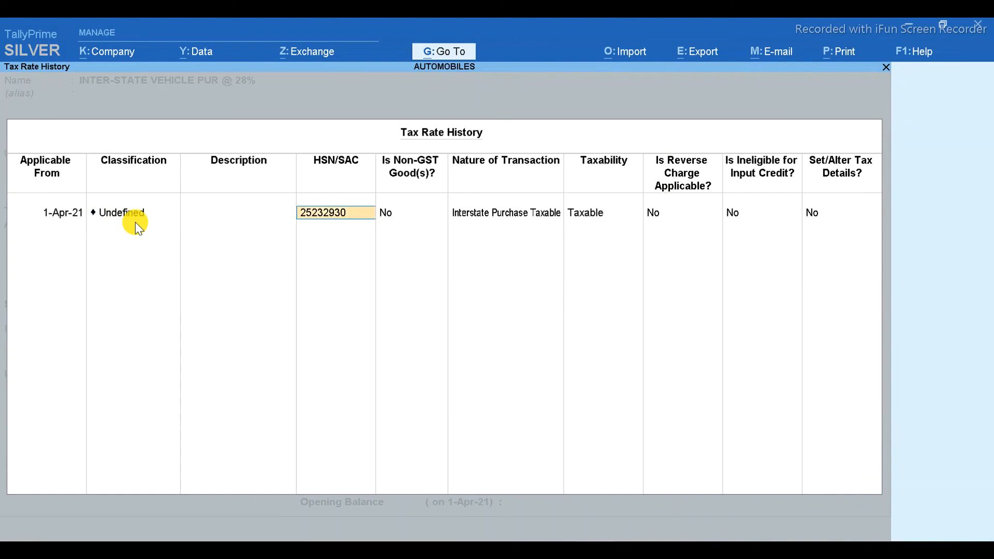
key("ctrl+a")
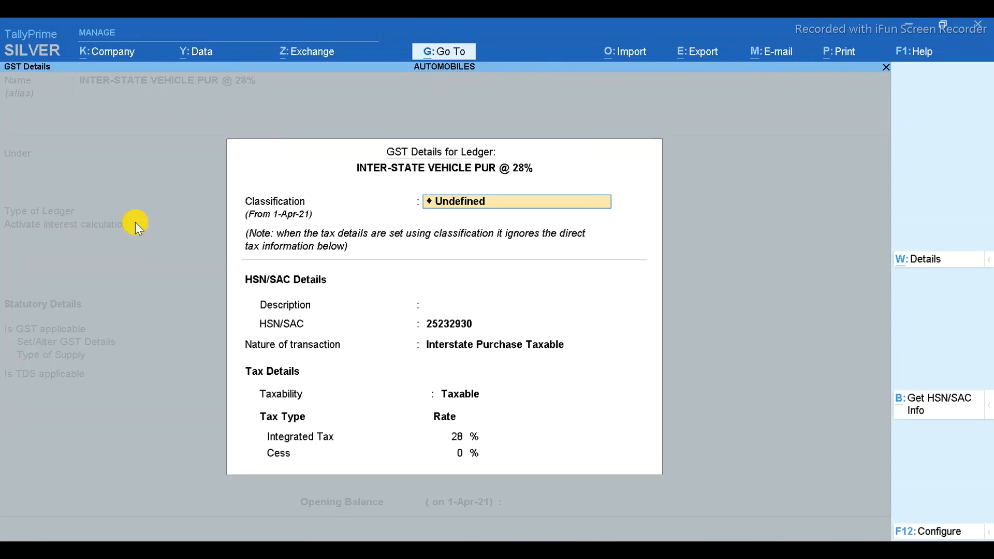
key("ctrl+a")
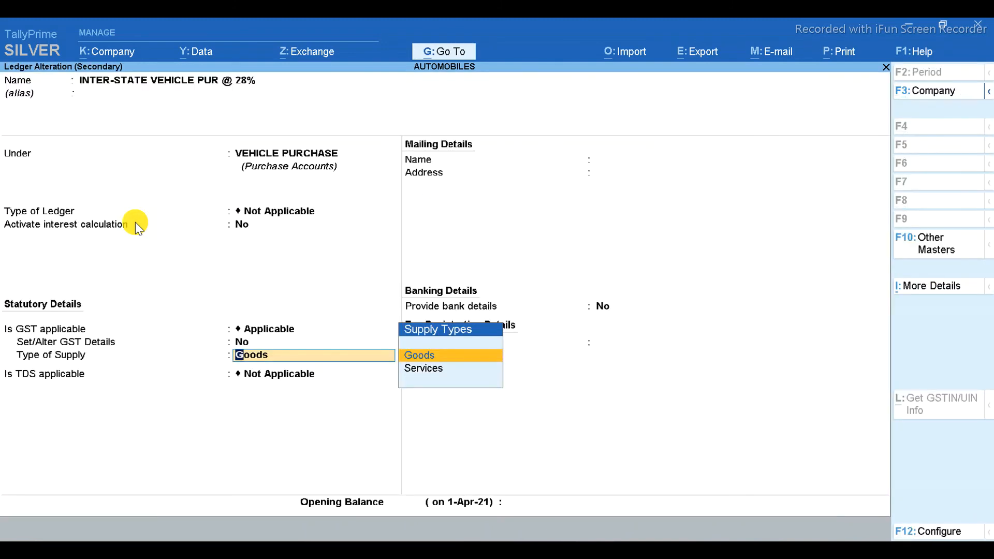
key("ctrl")
key("ctrl+a")
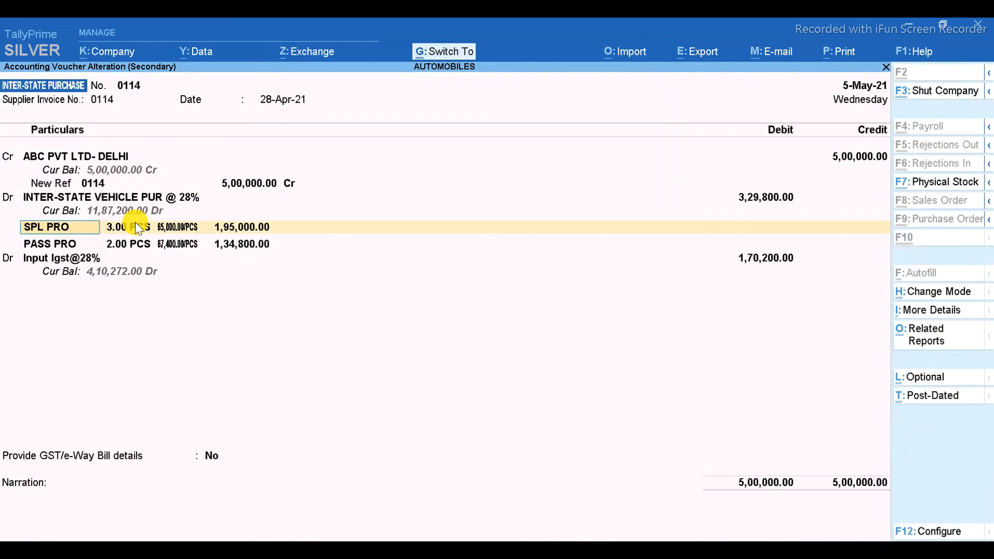
Check the SPL PRO and PASS PRO item lines of voucher 0114, accepting their existing quantities, rates and amounts.
key("Return")
key("ctrl")
key("ctrl+a")
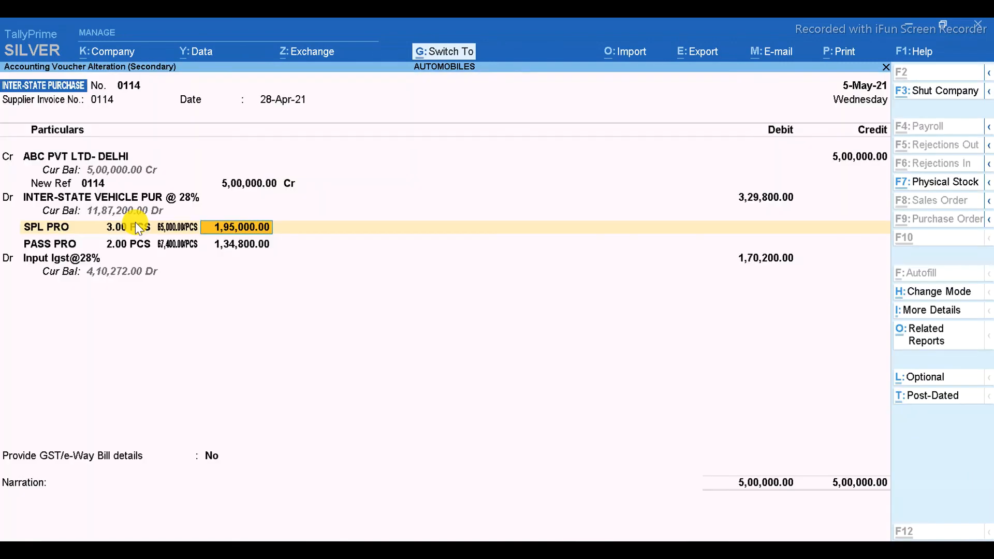
key("Return")
key("Return")
key("ctrl")
key("ctrl+a")
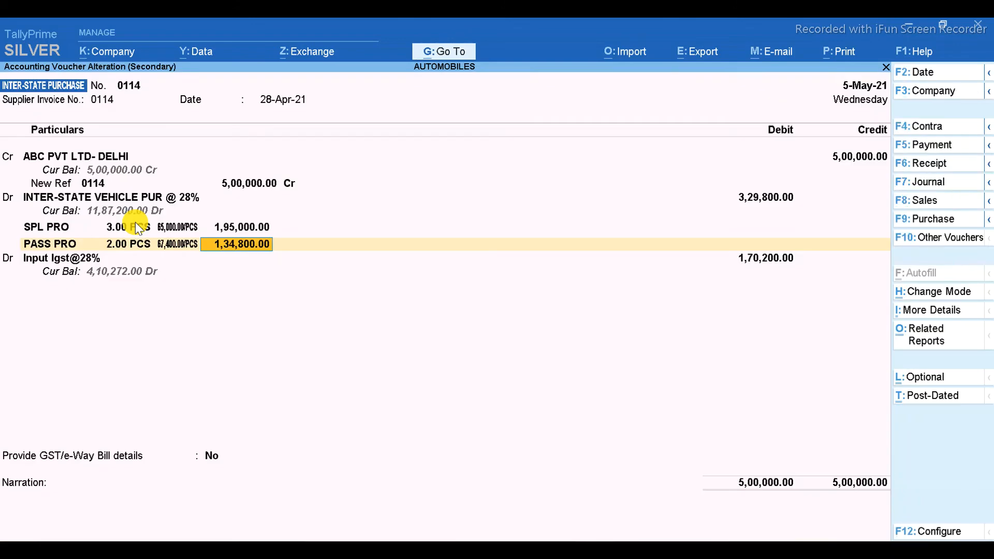
key("Return")
Open the Input Igst@28% ledger from the voucher, review its duty type, tax type and percentage, and accept it.
key("ctrl+Return")
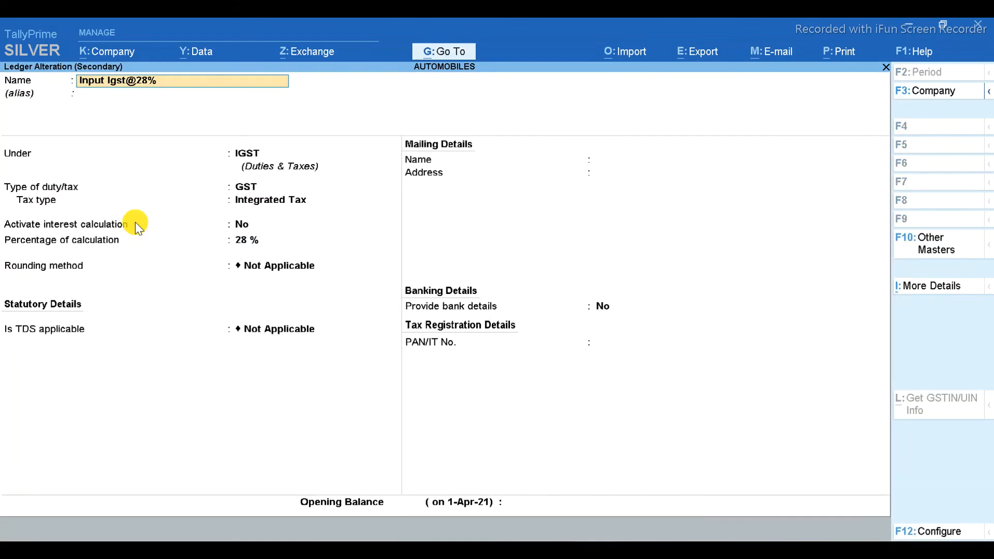
key("Return")
key("Return")
key("Return")
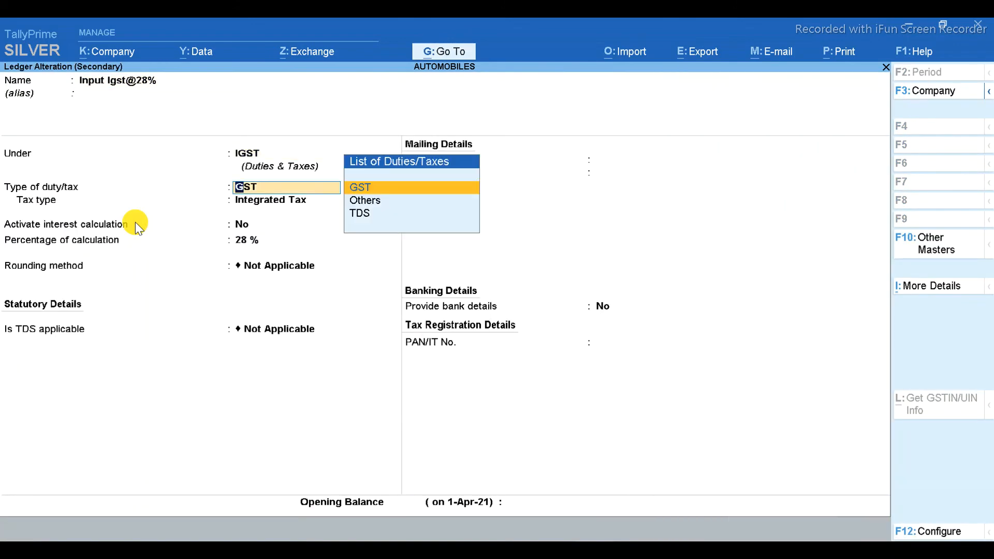
key("Return")
key("Return")
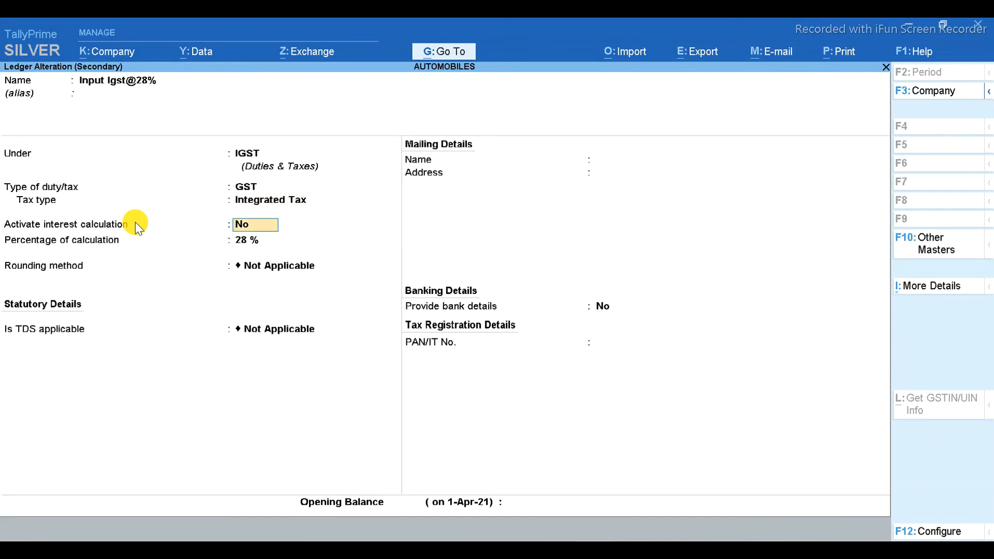
key("Return")
key("Return")
key("Return")
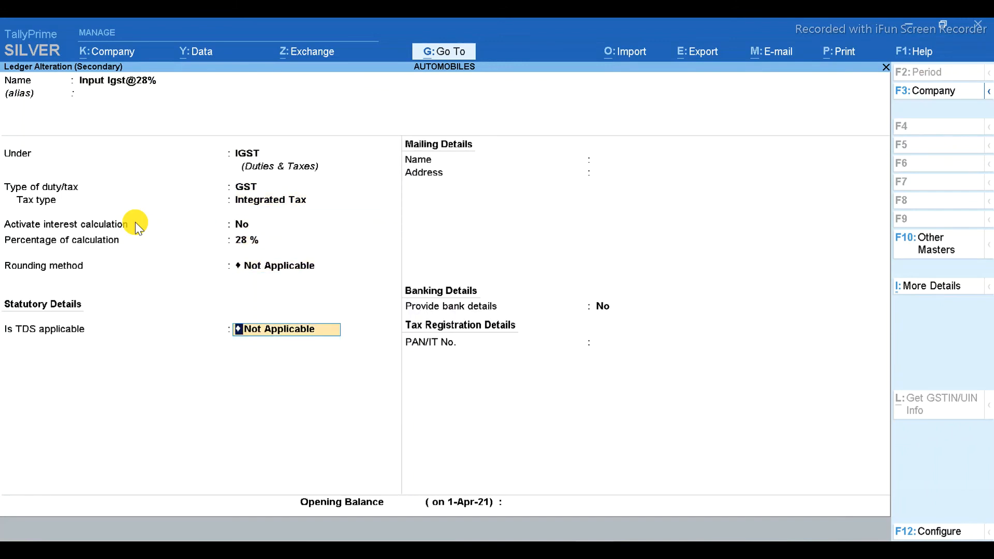
key("ctrl")
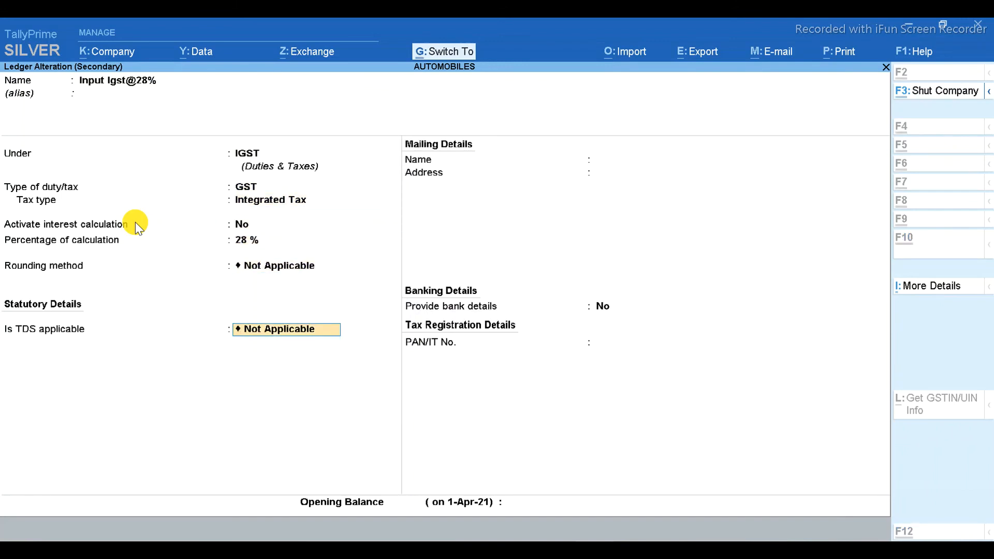
key("ctrl+a")
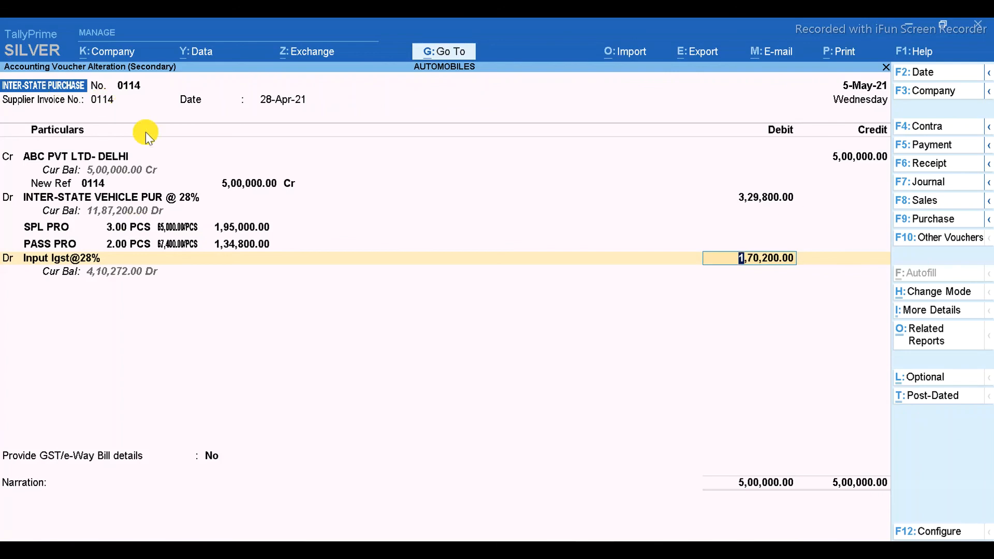
Leave voucher 0114 without saving and exit the ledger vouchers back to the Gateway of Tally.
key("ctrl")
key("Escape")
key("Escape")
key("Escape")
key("Escape")
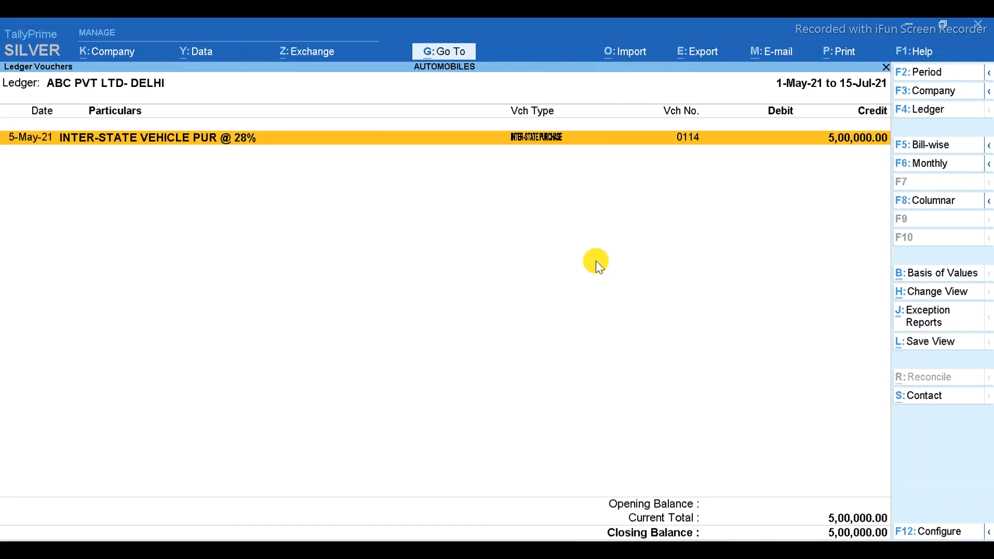
key("Escape")
key("Escape")
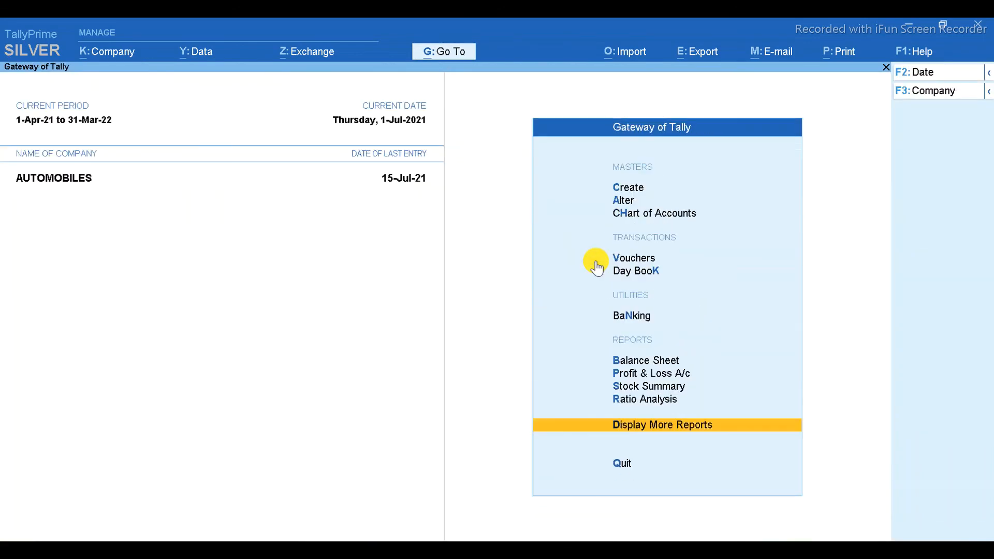
Open the GSTR-3B report from the GST statutory reports.
key("Return")
key("Return")
key("Return")
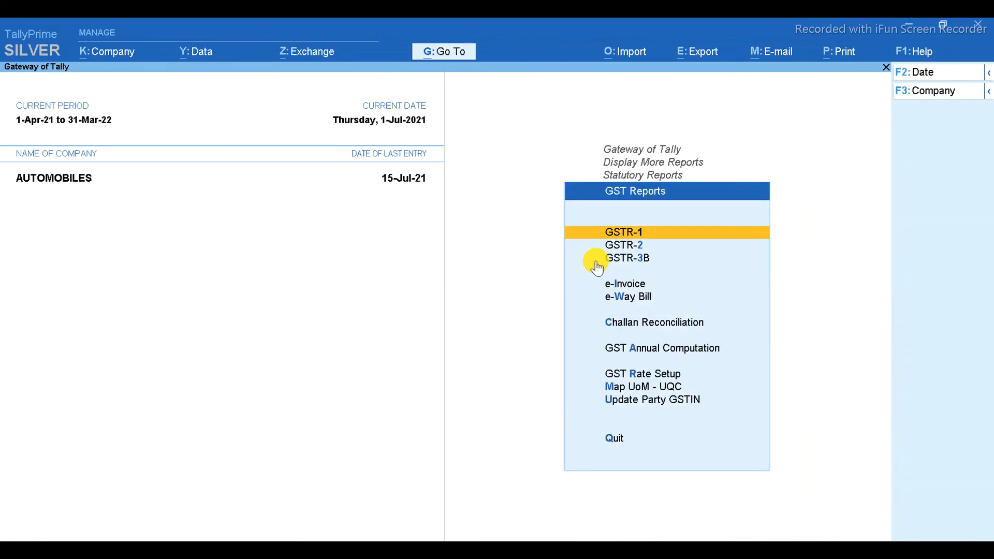
key("Return")
key("Escape")
key("Down")
key("Down")
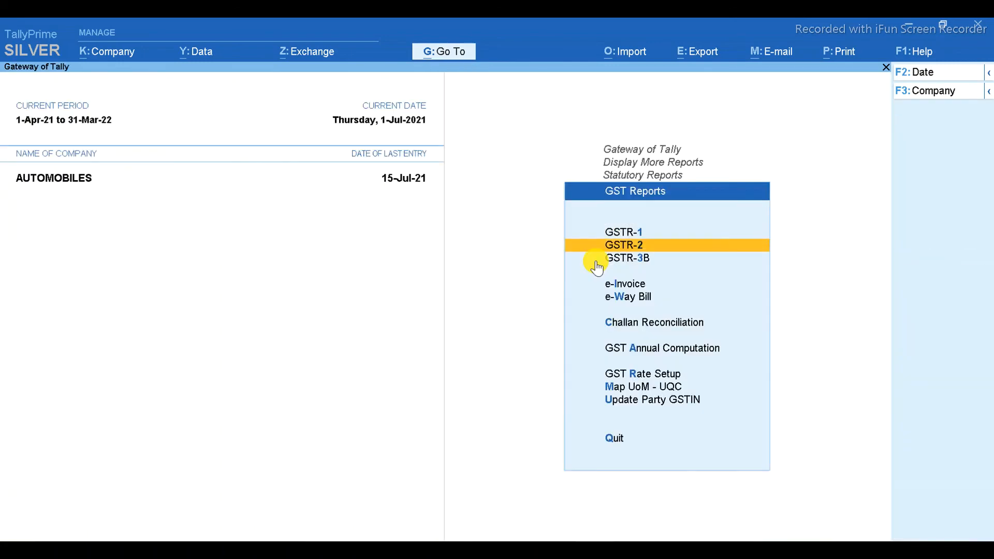
key("Return")
Set the GSTR-3B report period from 1-Apr-21 to 15-Jul-21.
key("F2")
type("1-4-21")
key("Return")
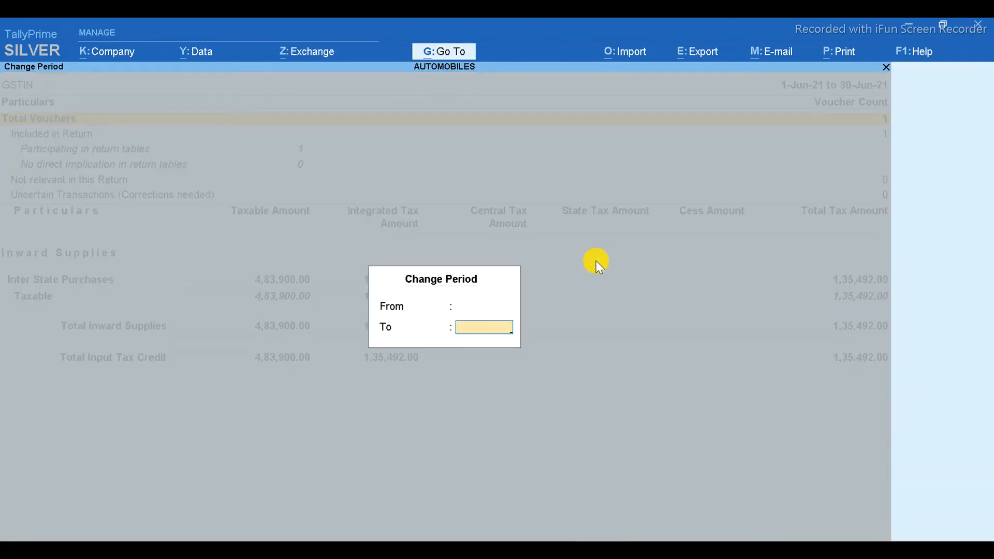
type("15-7-21")
key("Return")
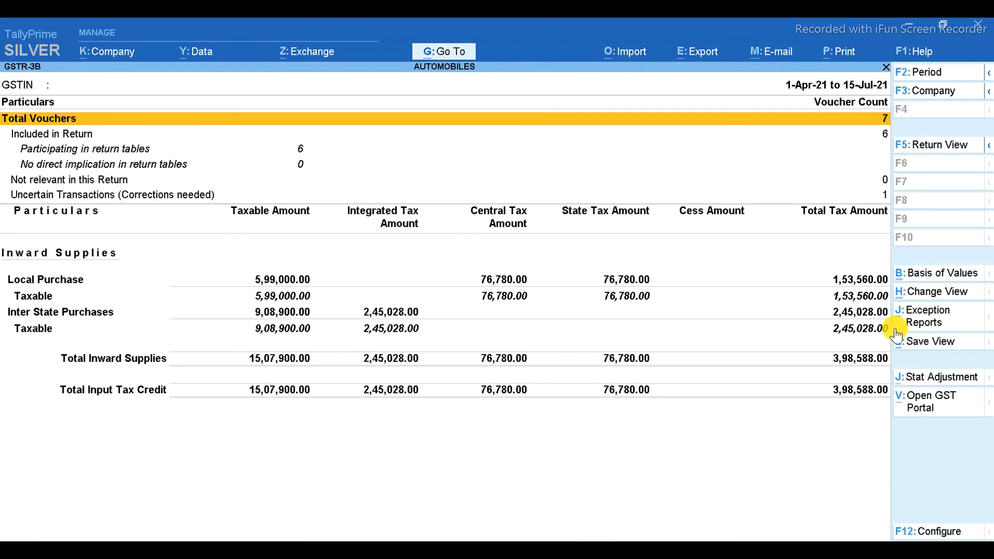
Drill into the uncertain transactions and open the exception for mismatch due to tax amount modified in voucher.
key("Down")
key("Down")
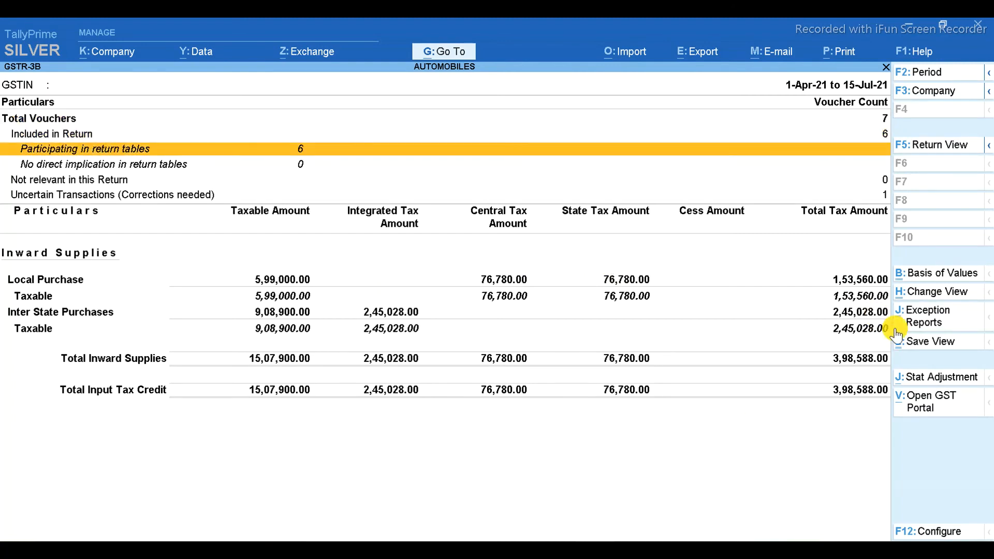
key("Down")
key("Down")
key("Return")
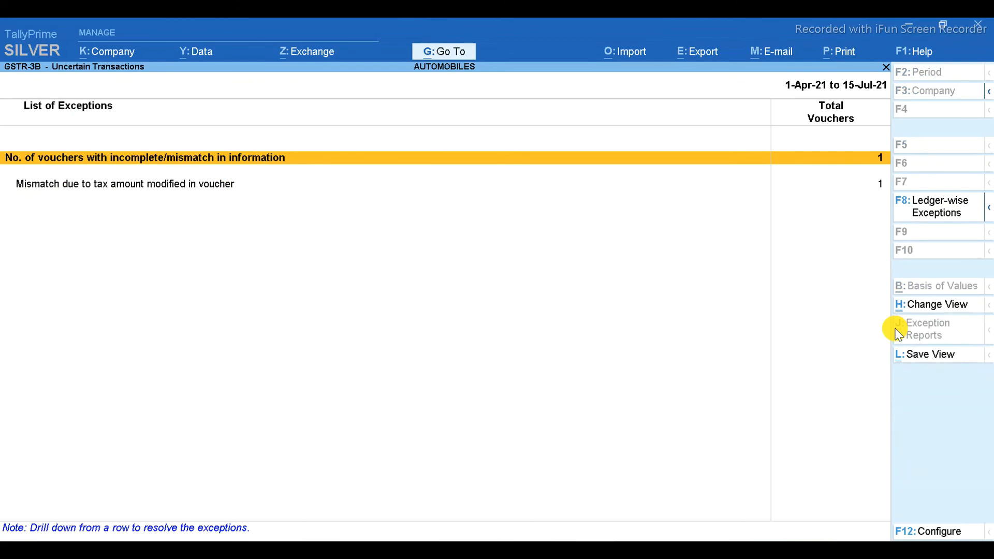
key("Return")
key("Escape")
key("Escape")
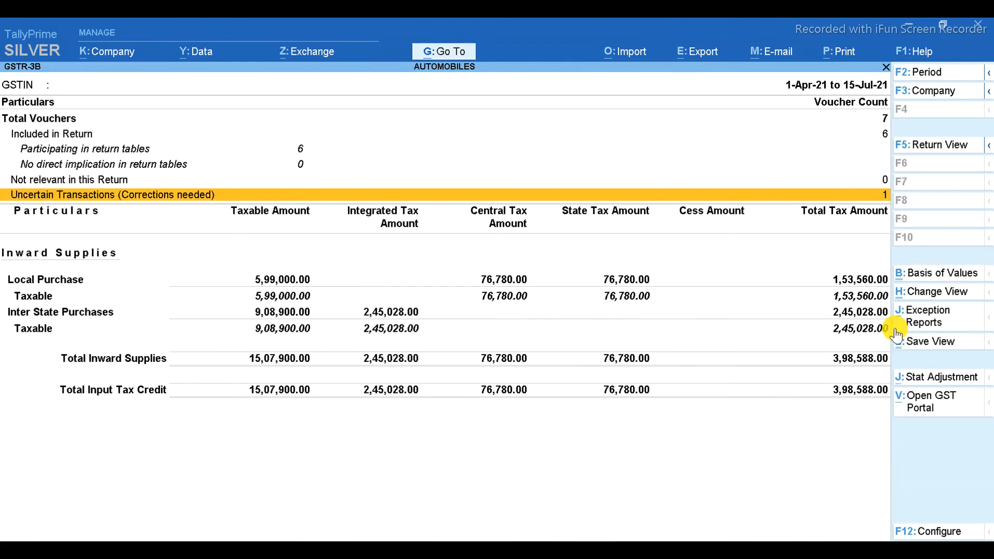
key("Return")
key("Down")
key("Return")
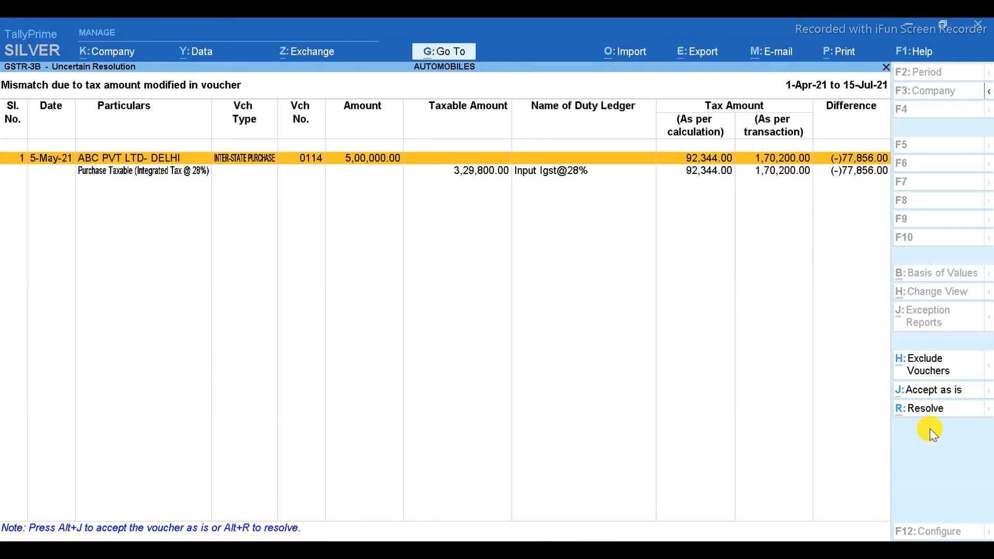
Resolve voucher 0114's mismatch by recomputing its Input Igst@28% tax to 92,344.00, save it and return to the GSTR-3B summary.
left_click(917, 412)
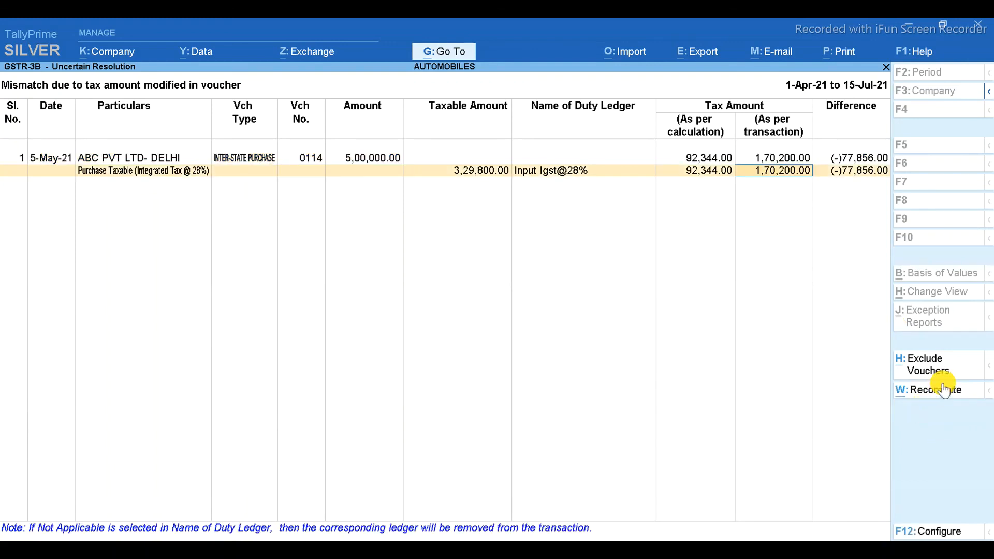
left_click(945, 394)
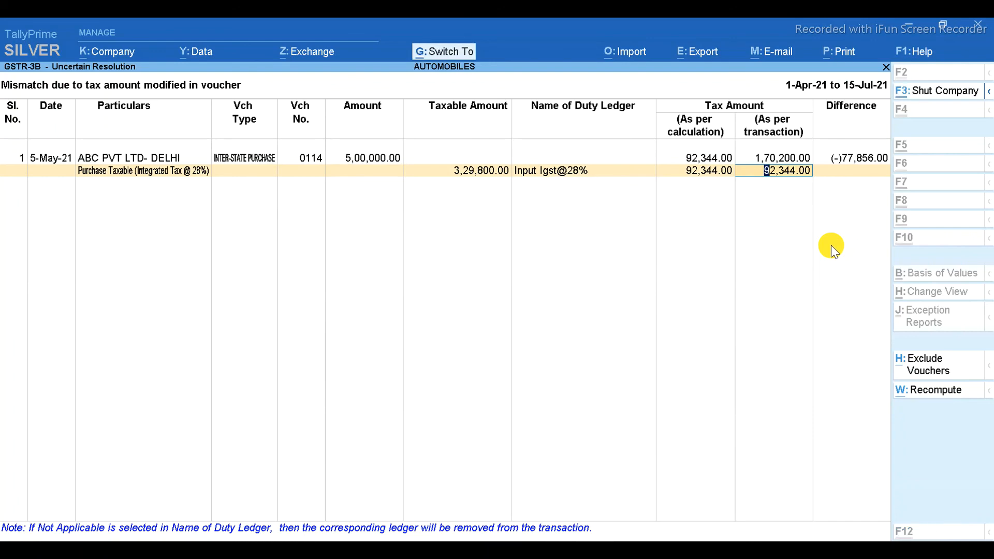
key("ctrl+a")
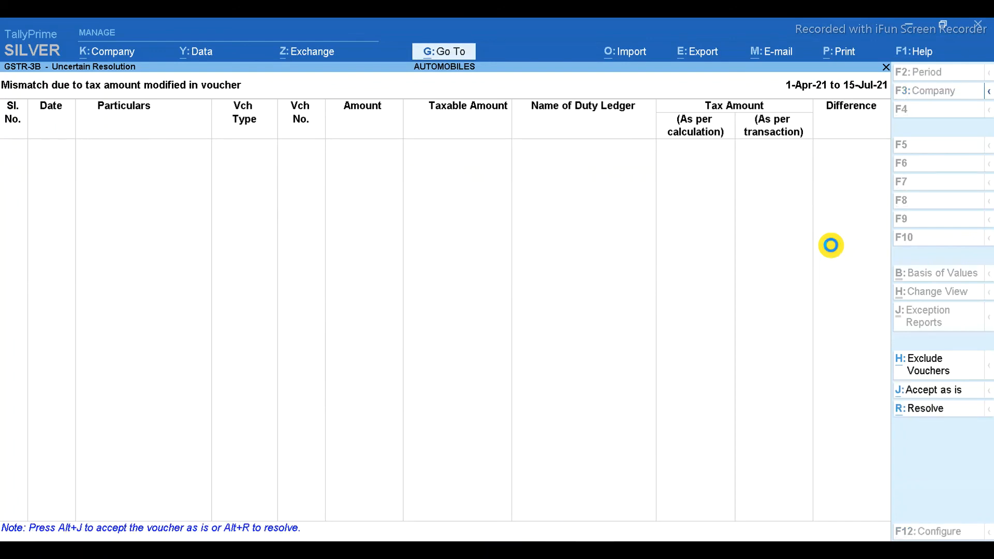
key("Escape")
key("Escape")
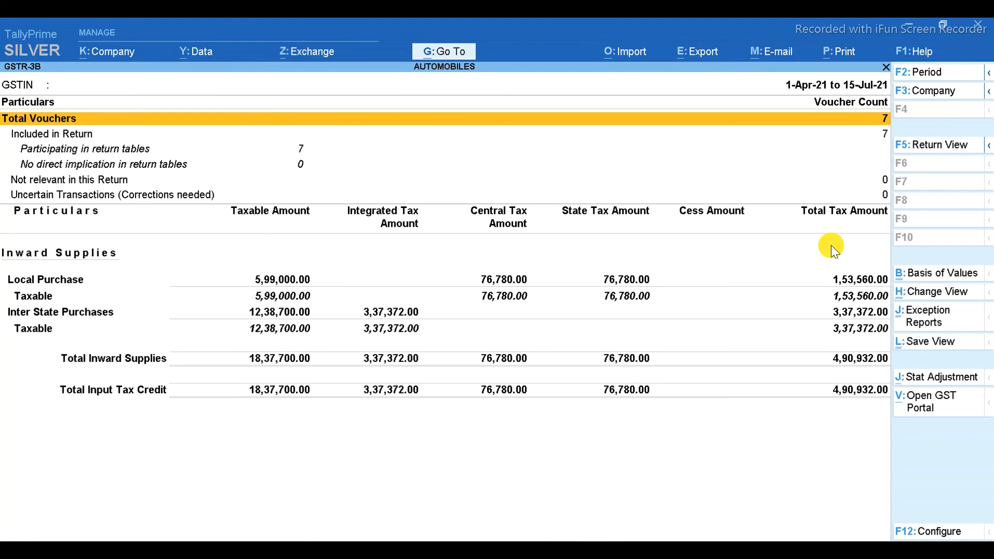
Enter the GSTR-3B total taxable amount 1837700 and total tax amount 490932 in the calculator for reference.
key("alt+F5")
key("alt+F5")
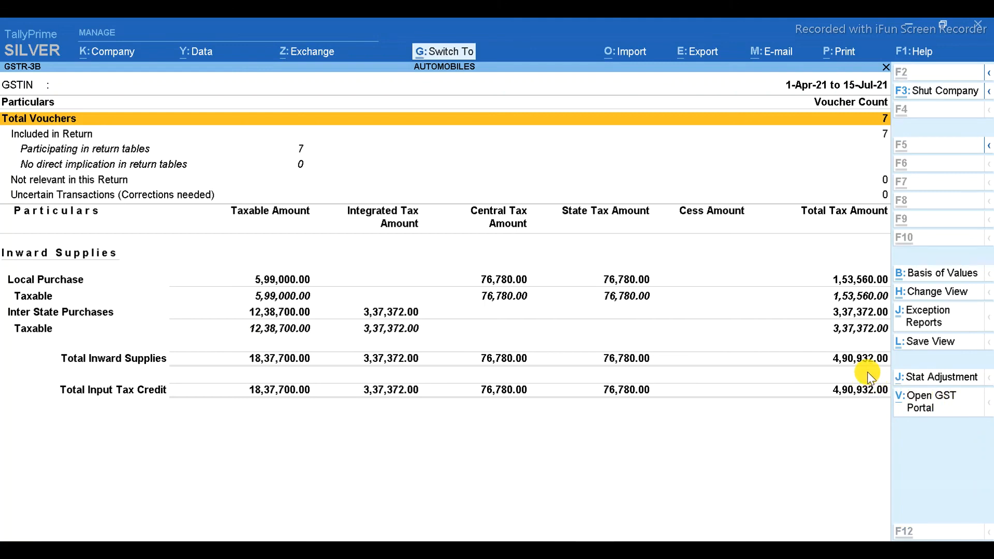
key("ctrl+n")
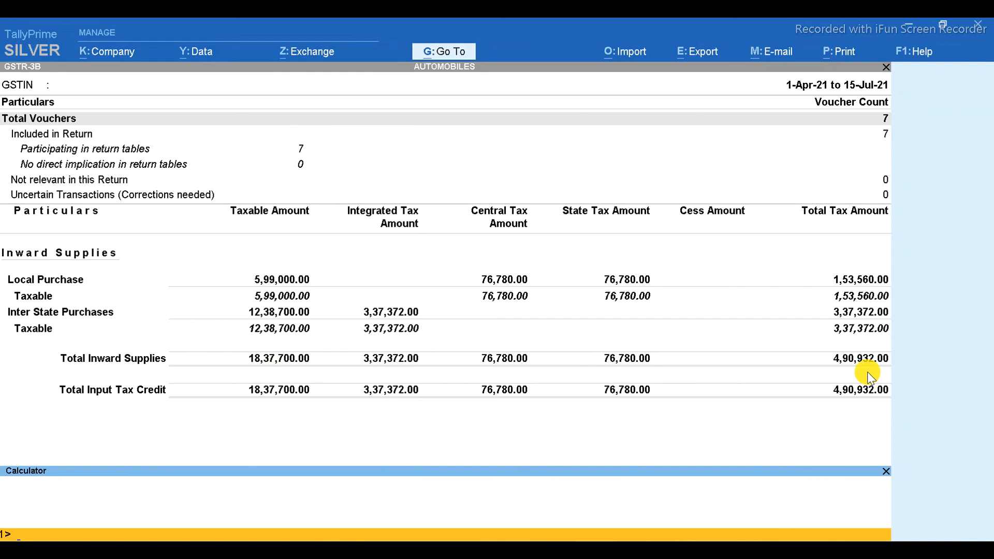
type("1837700")
key("Return")
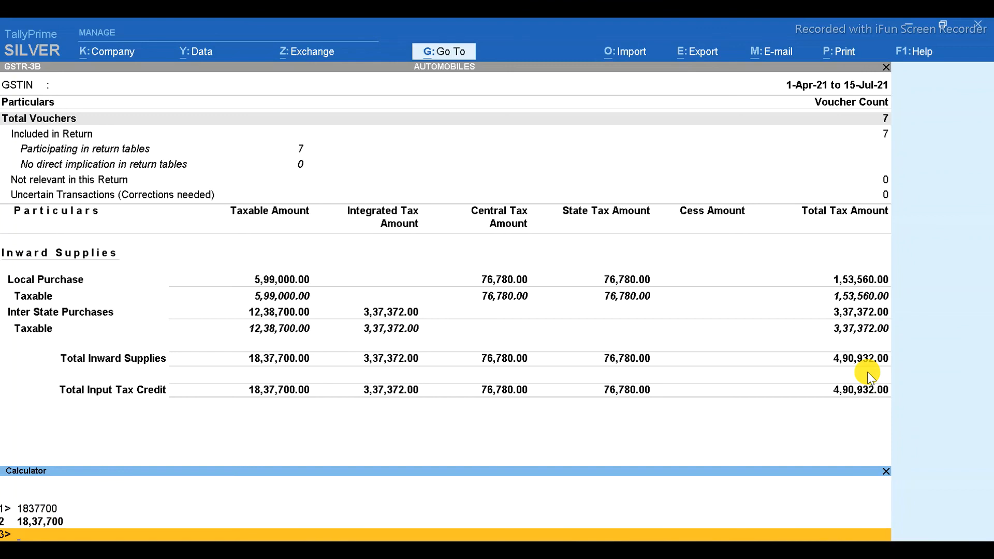
type("490932")
key("Return")
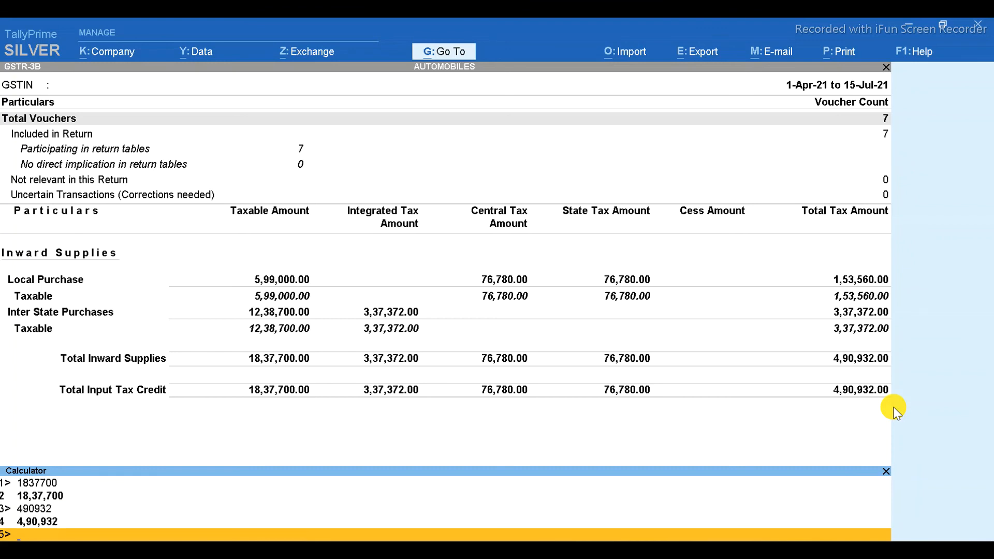
Leave GSTR-3B with the calculator entries kept on screen and open the Trial Balance.
key("ctrl+m")
key("Escape")
key("Escape")
key("Escape")
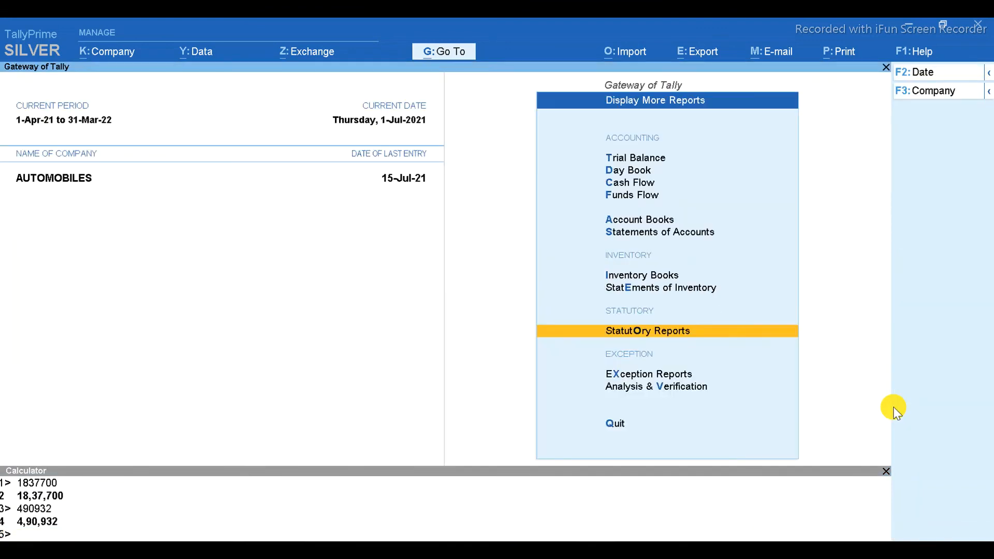
key("d")
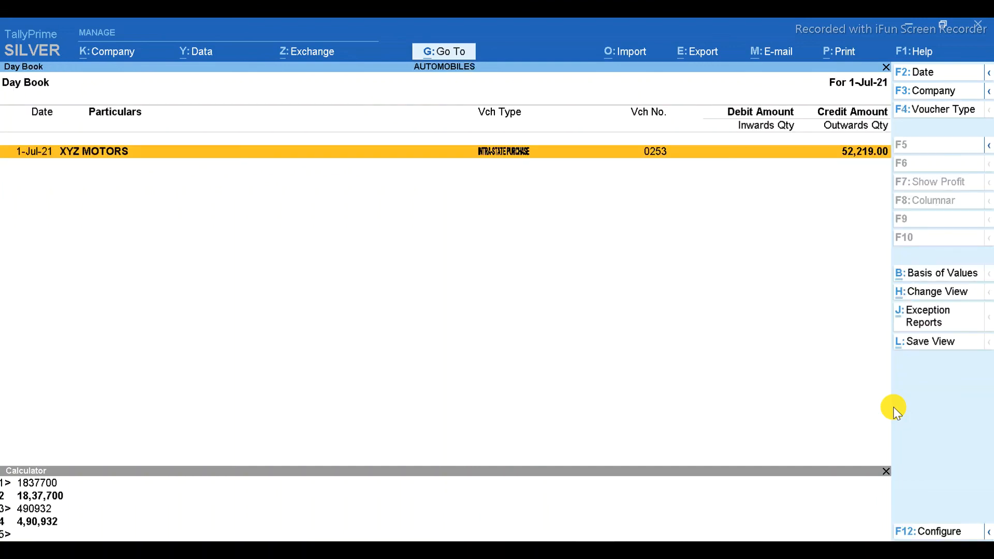
key("Escape")
key("t")
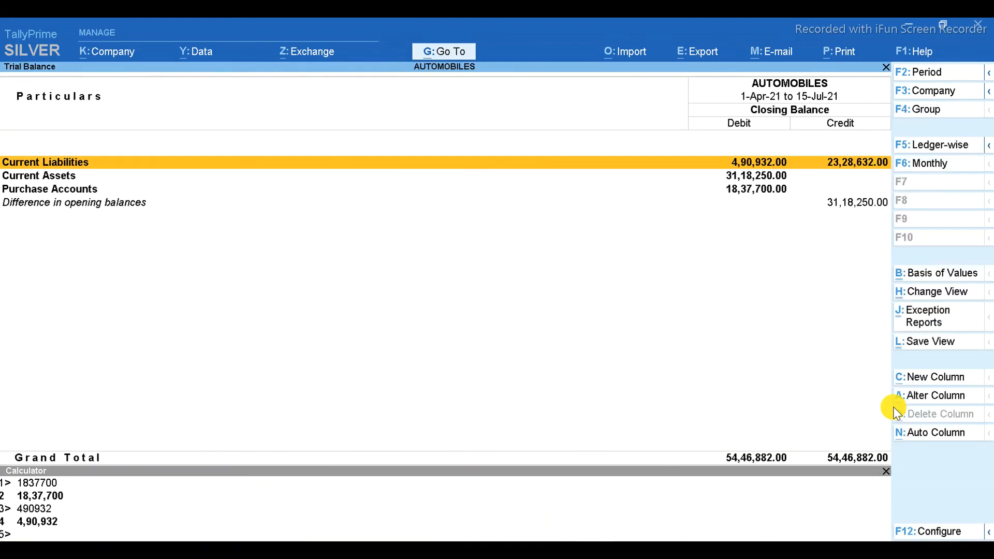
Drill into Duties & Taxes under Current Liabilities to compare the GST ledger balances with the noted tax total, and return to the Trial Balance.
key("Return")
key("Down")
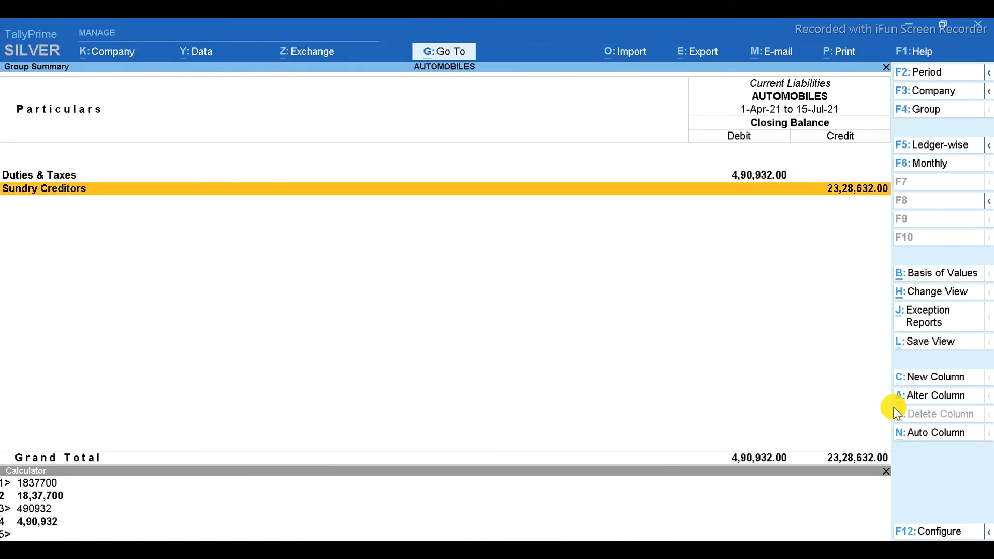
key("Up")
key("Return")
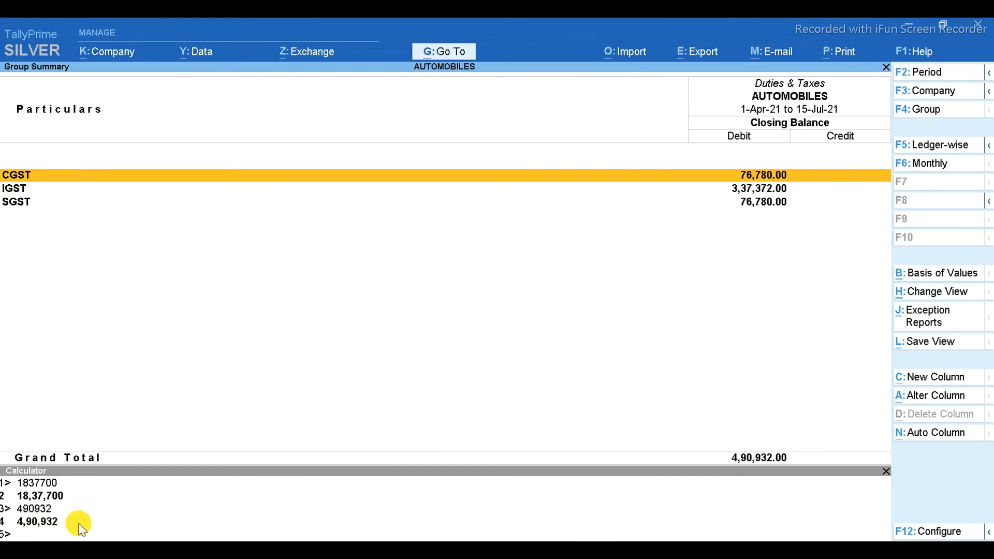
key("Escape")
key("Escape")
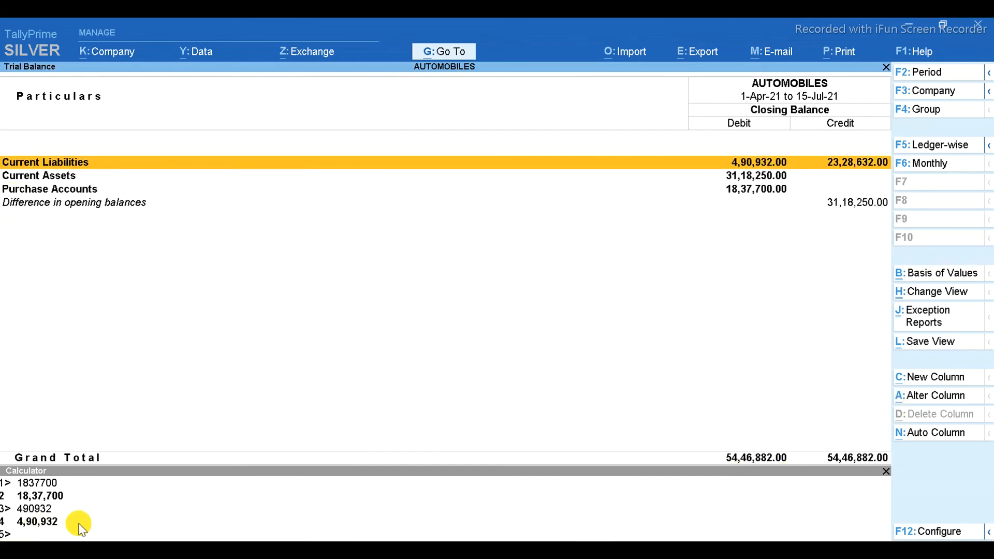
Drill into Purchase Accounts to compare its total with the noted taxable amount, and return to the list of further reports.
key("Down")
key("Down")
key("Return")
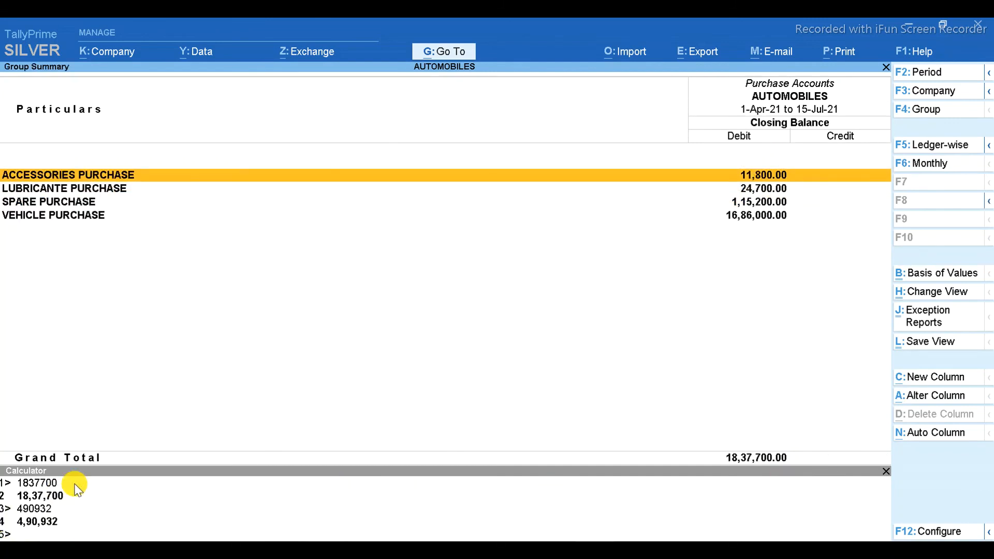
key("Escape")
key("Escape")
key("Escape")
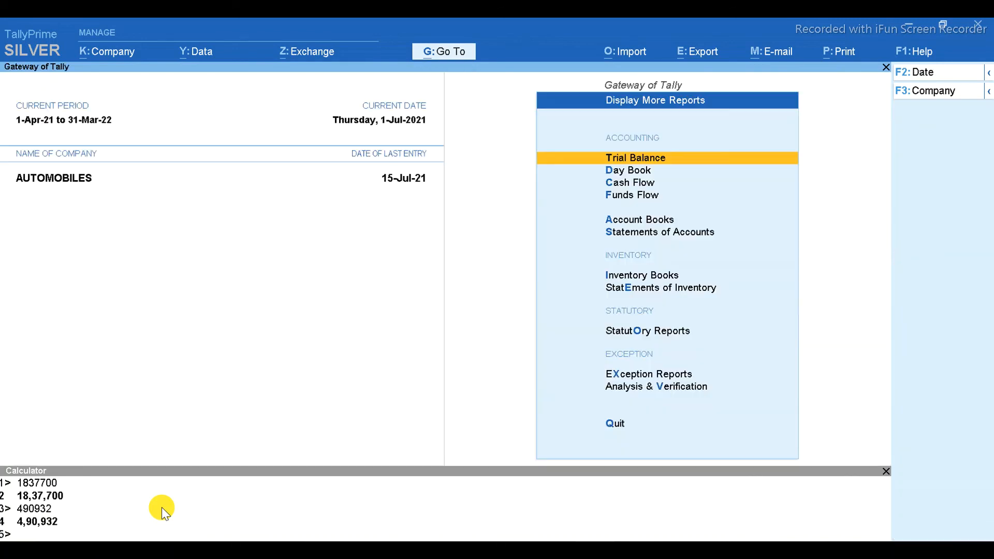